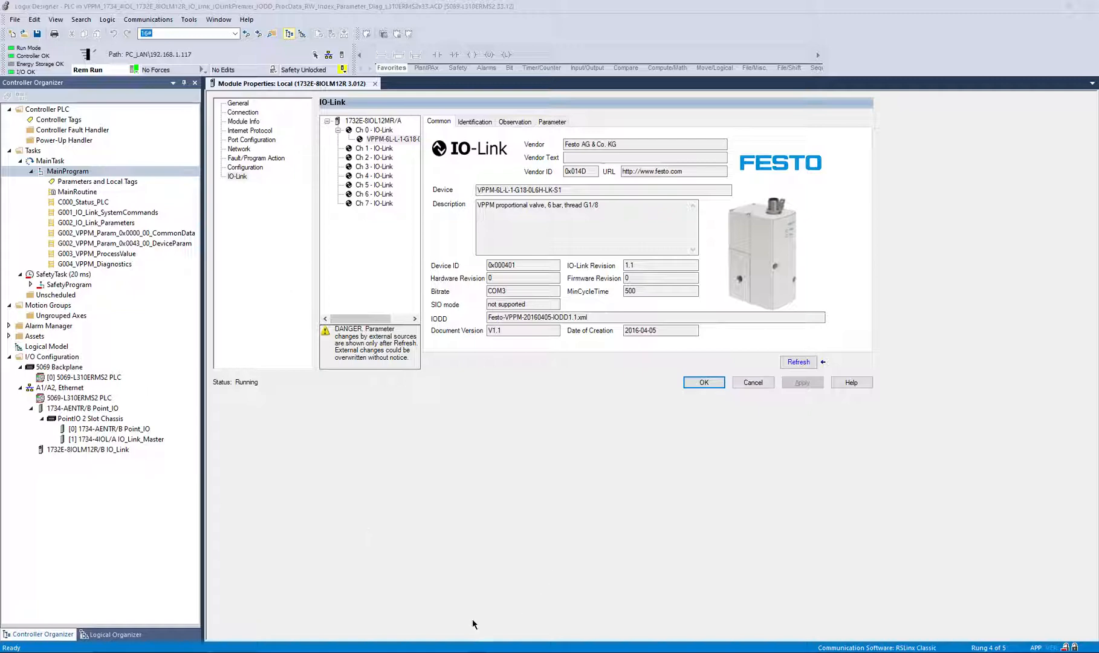
Switch to the browser and expand the VPPM-_-LK-EN instructions in the technical documentation for valve VPPM-6L-L-1-G18-0L6H-LK-S1
key("alt+Tab")
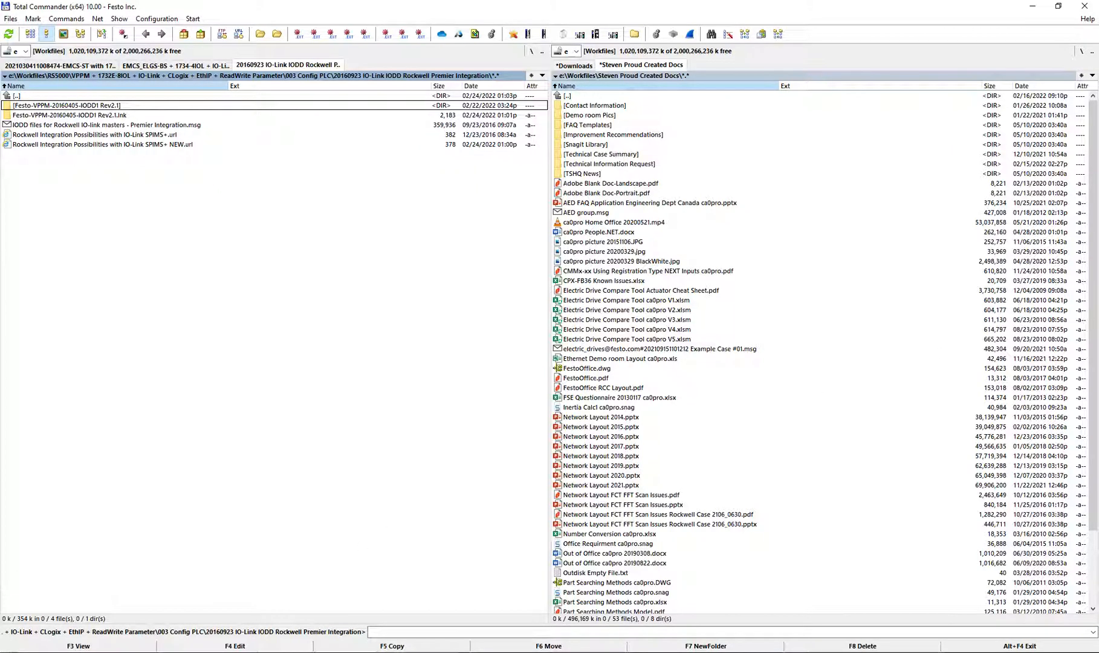
key("alt+Tab")
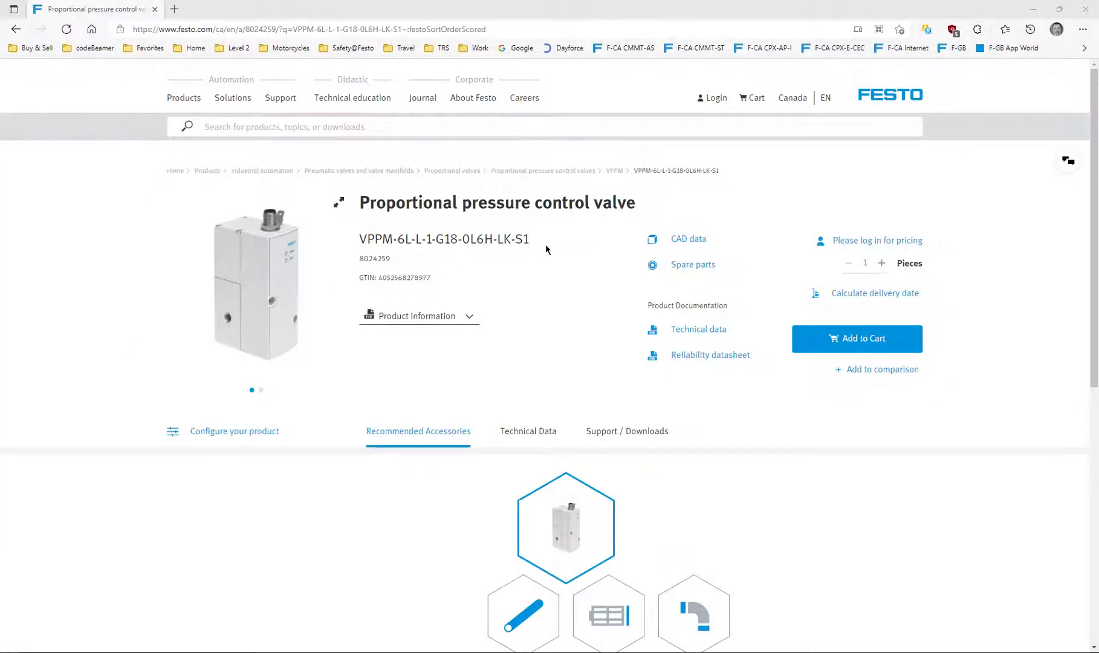
left_click_drag(547, 243, 353, 236)
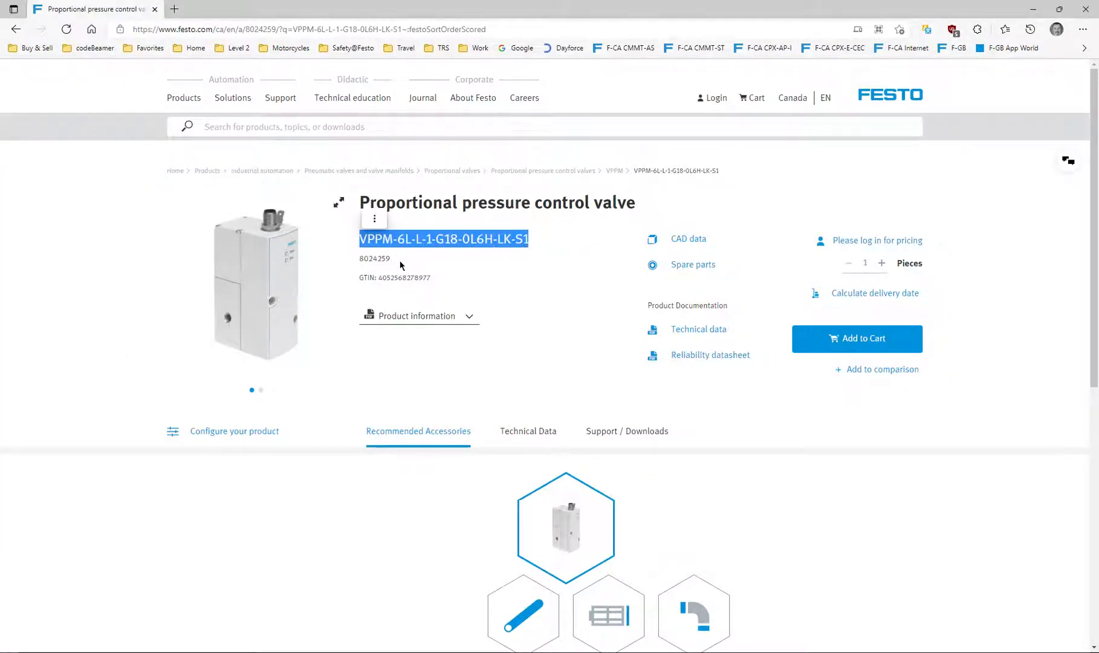
left_click(629, 431)
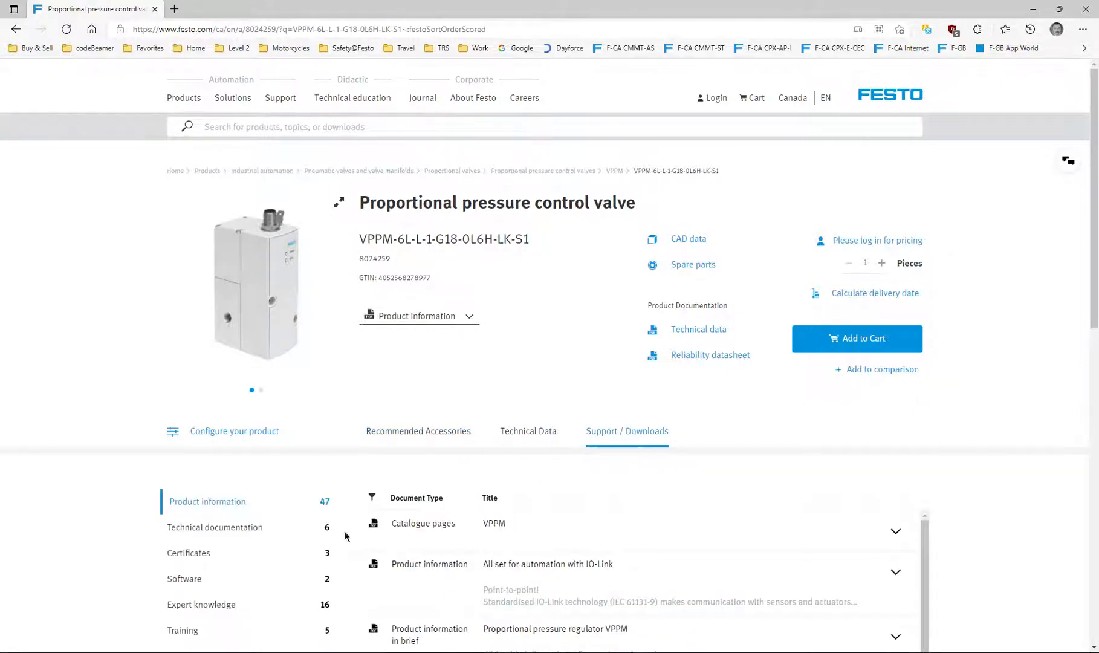
left_click(224, 532)
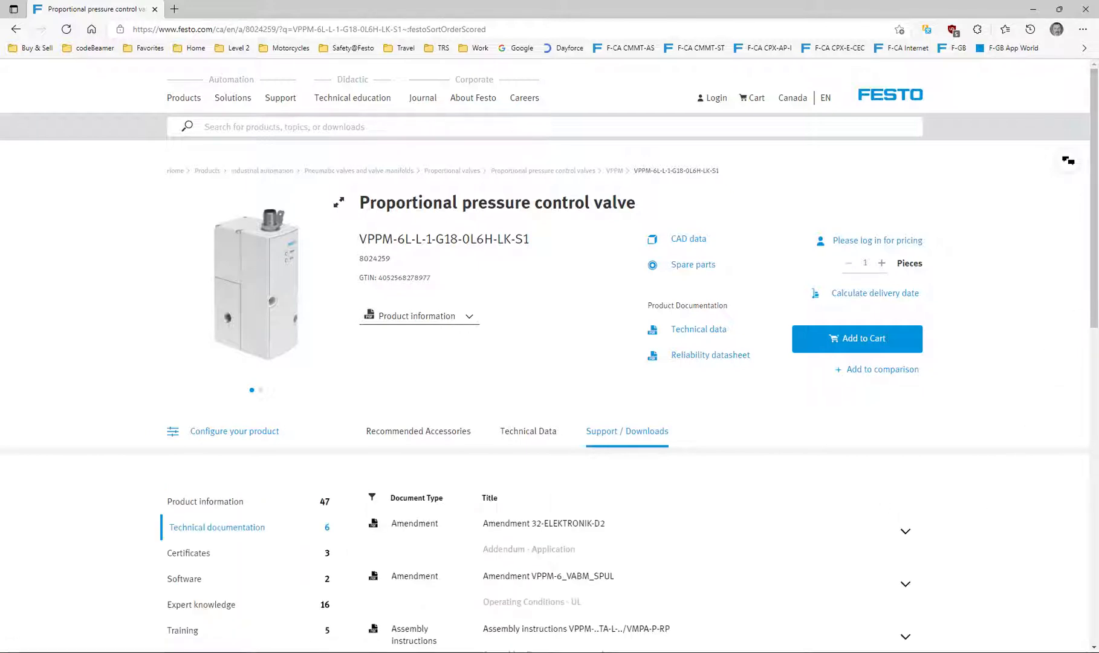
scroll(1031, 385, "down", 4)
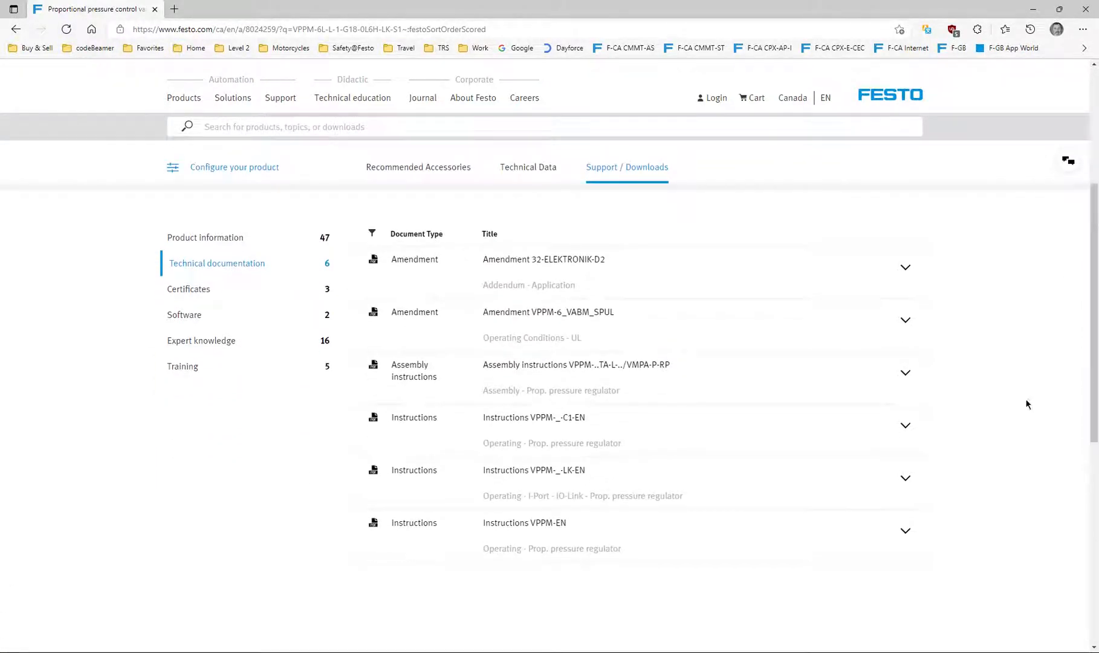
left_click_drag(563, 471, 573, 471)
left_click(906, 481)
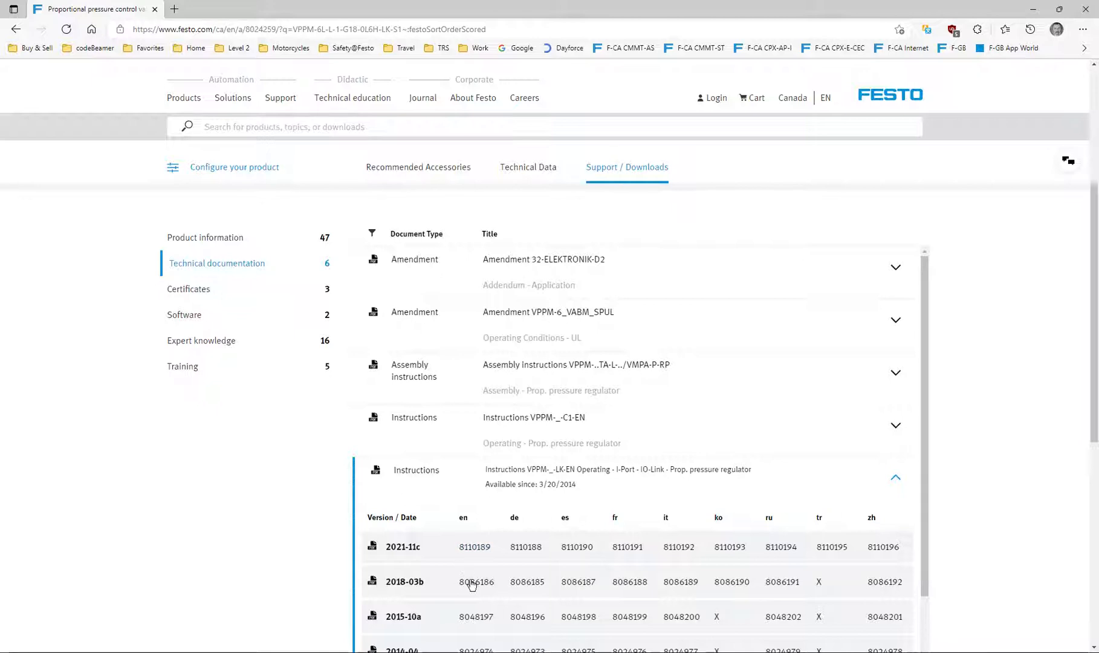
Switch to the VPPM-...-LK operating instructions in Nitro Pro, narrow the bookmarks pane, and show the first page at 100%
left_click(564, 652)
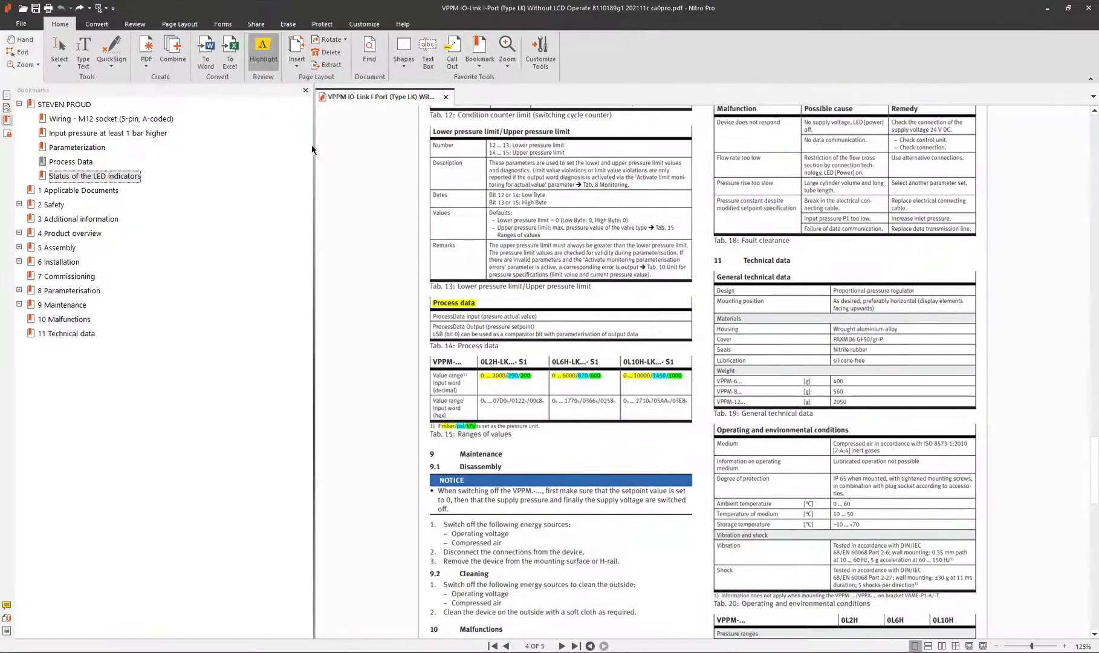
left_click_drag(312, 149, 228, 150)
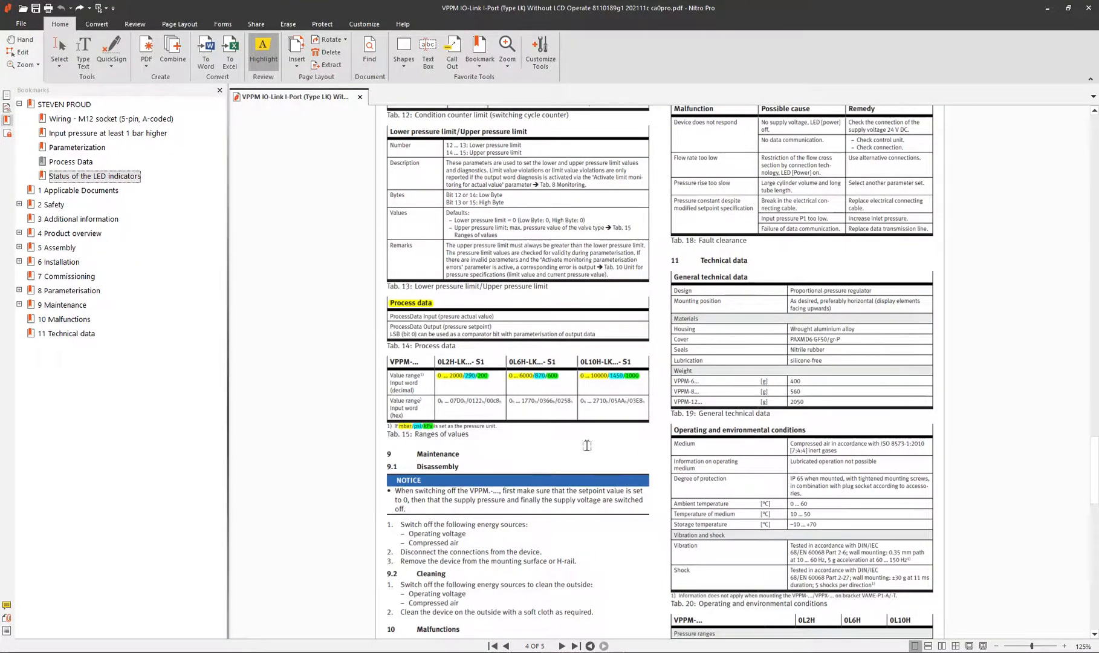
scroll(563, 402, "up", 20)
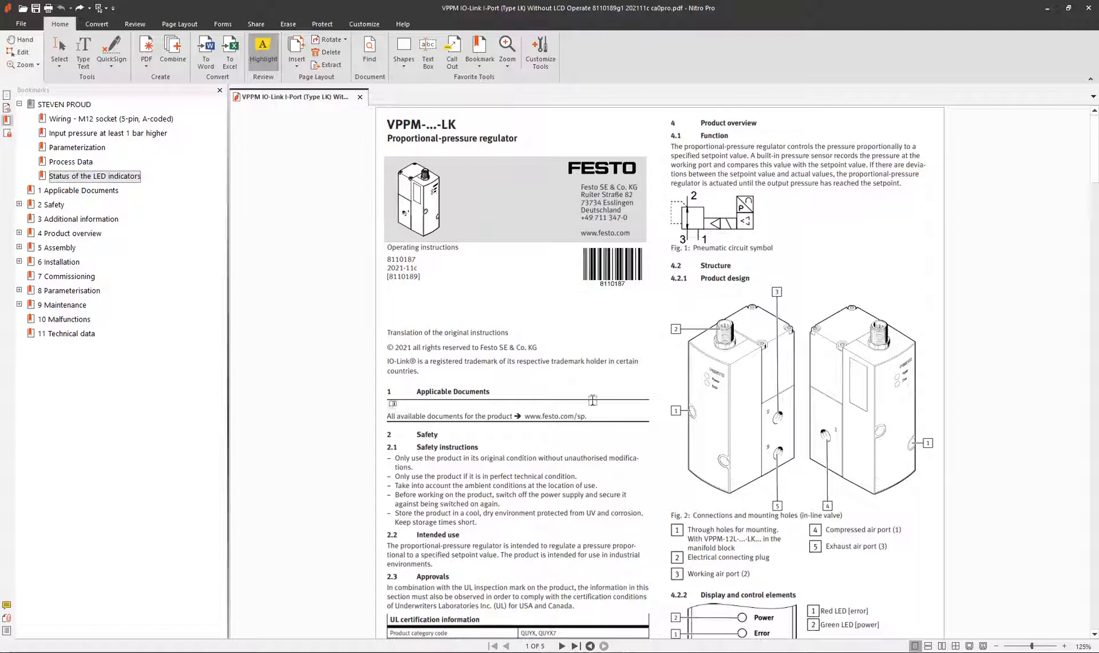
scroll(621, 397, "down", 1, "ctrl")
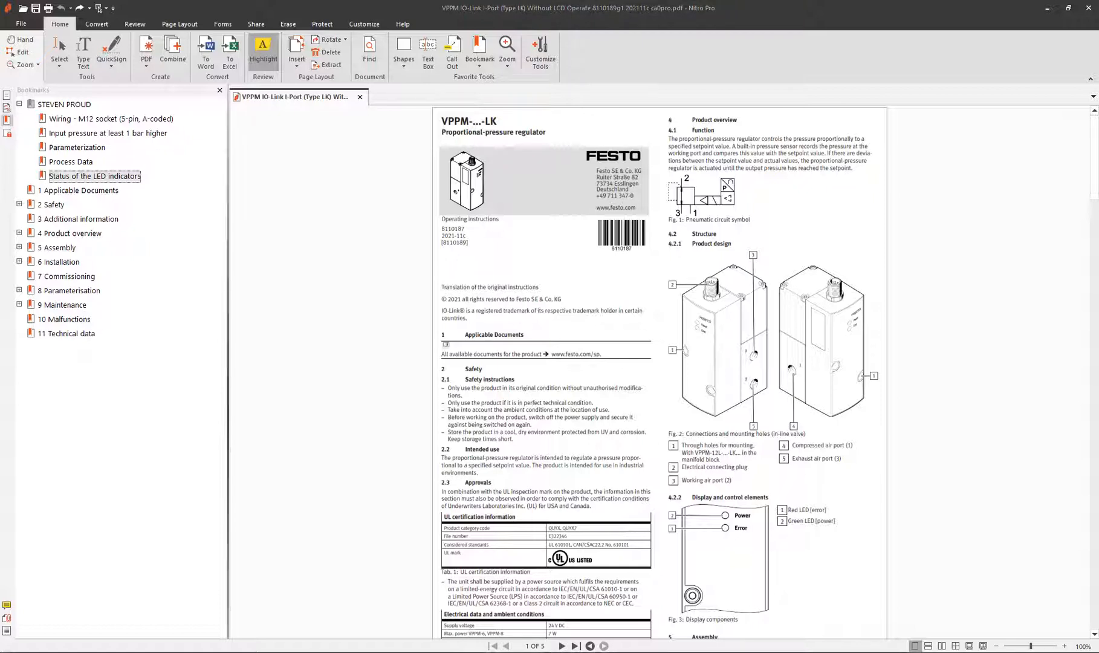
Return to the browser, collapse the VPPM-_-LK-EN instructions, and expand the IO-Link IODD entry among the software downloads
key("alt+Tab")
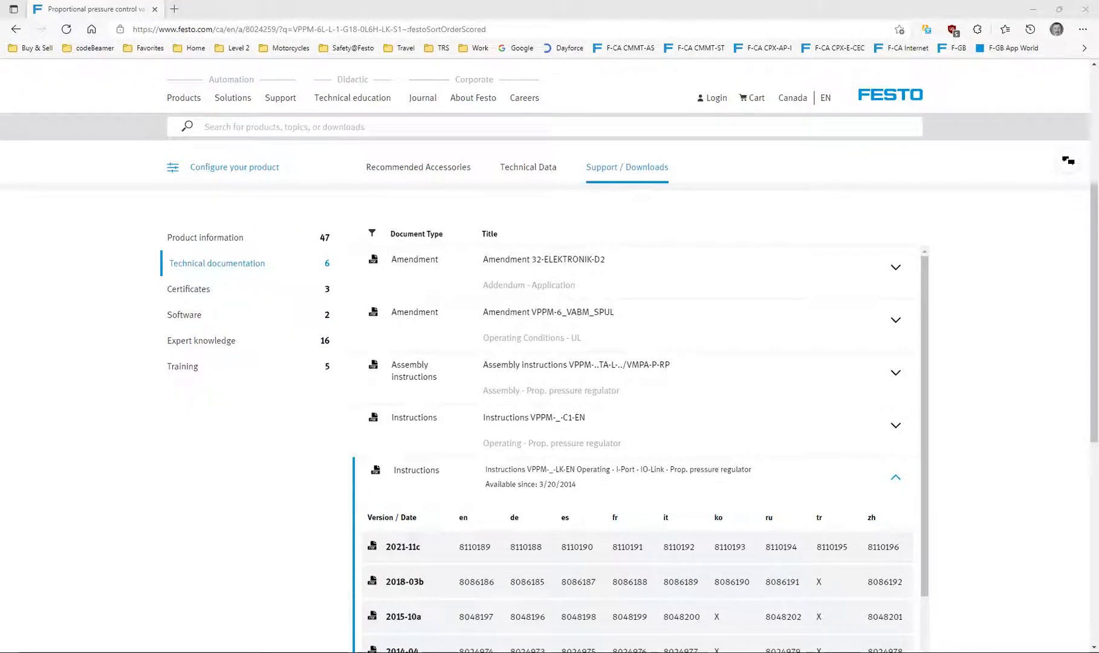
left_click(903, 478)
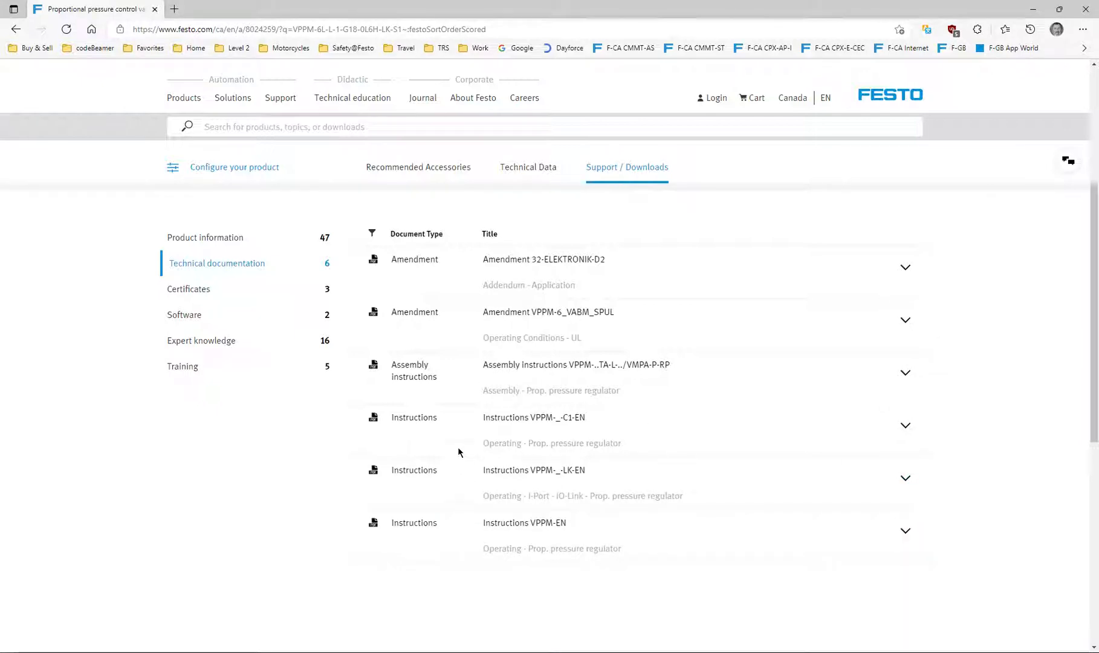
left_click(186, 317)
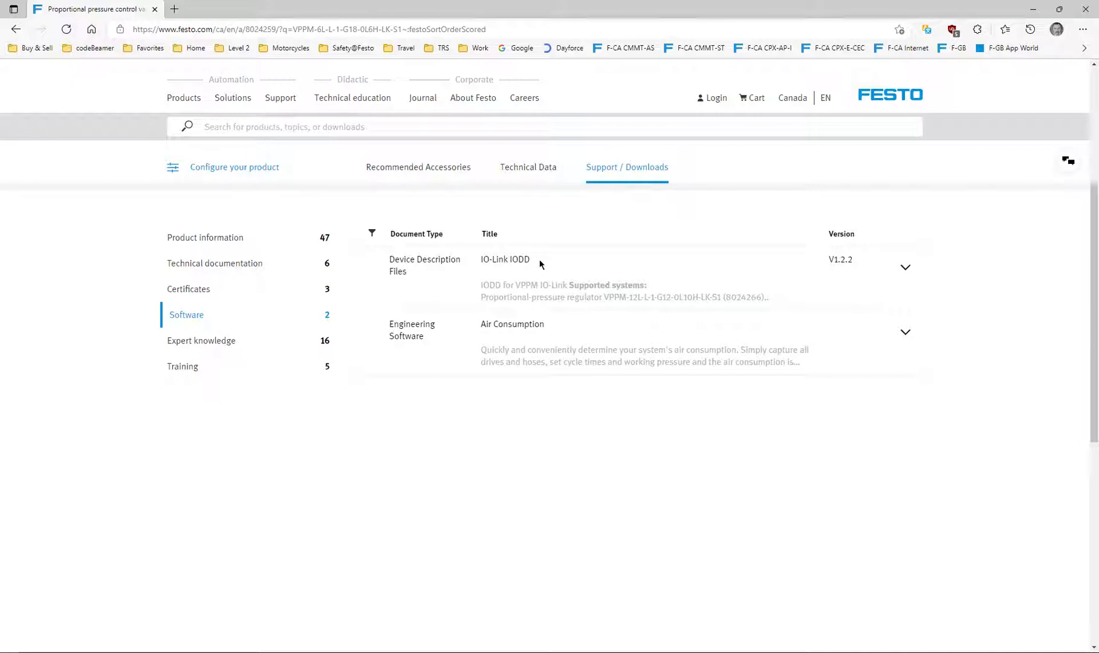
left_click(906, 272)
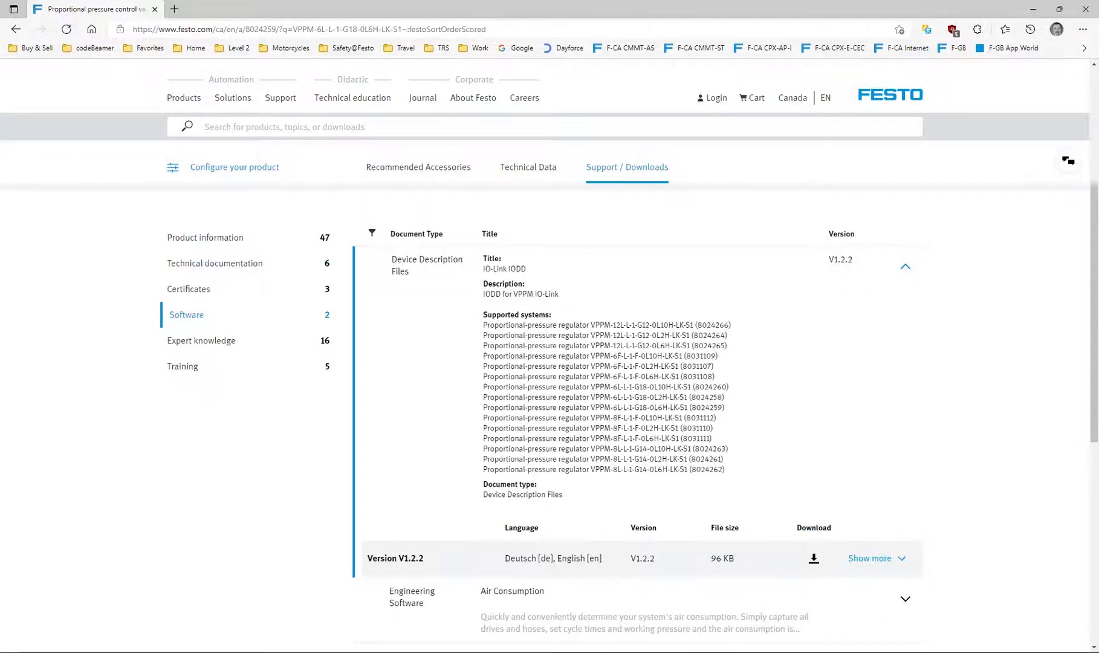
Switch to Total Commander and look in the Festo-VPPM-20160405-IODD1 Rev2.1 folder
key("alt+Tab")
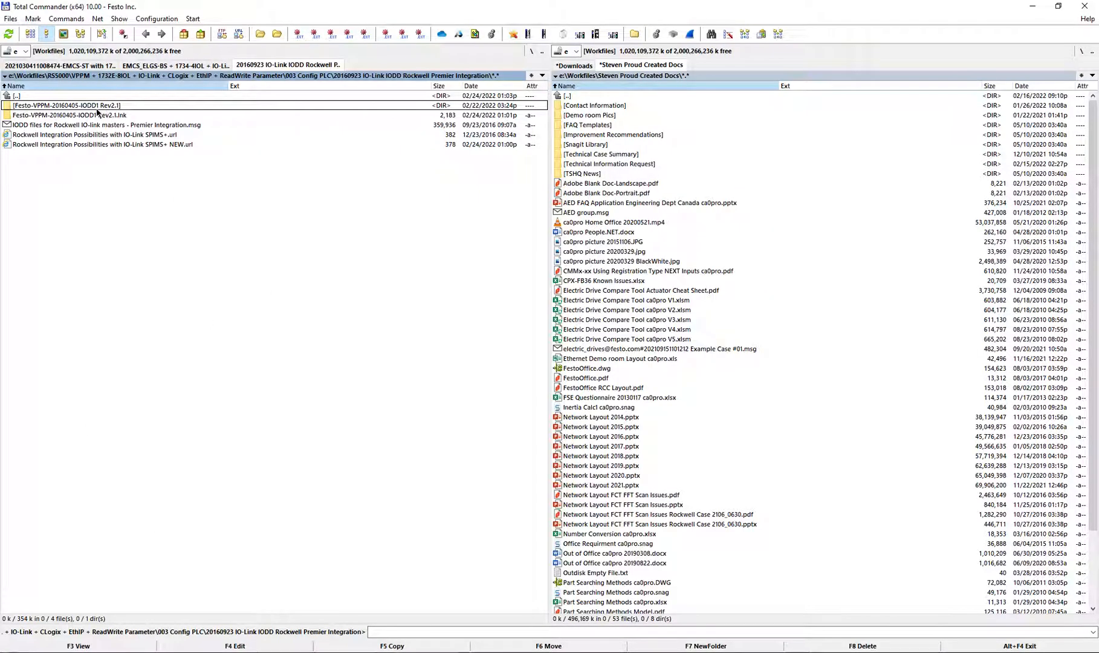
left_click(54, 107)
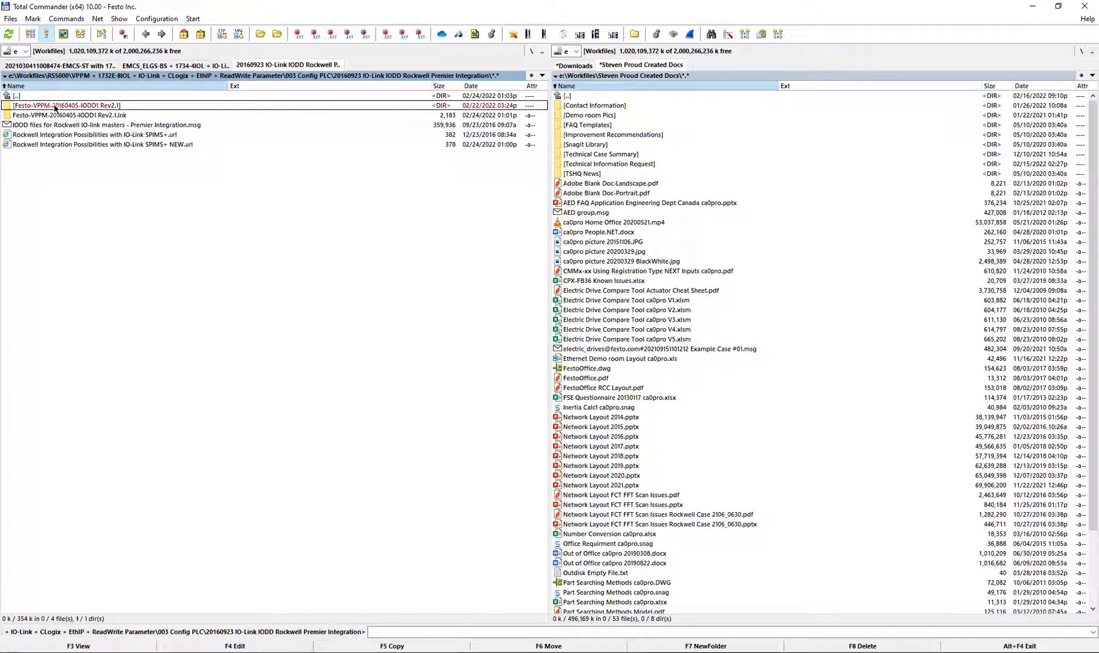
double_click(111, 107)
left_click(93, 213)
left_click(92, 214)
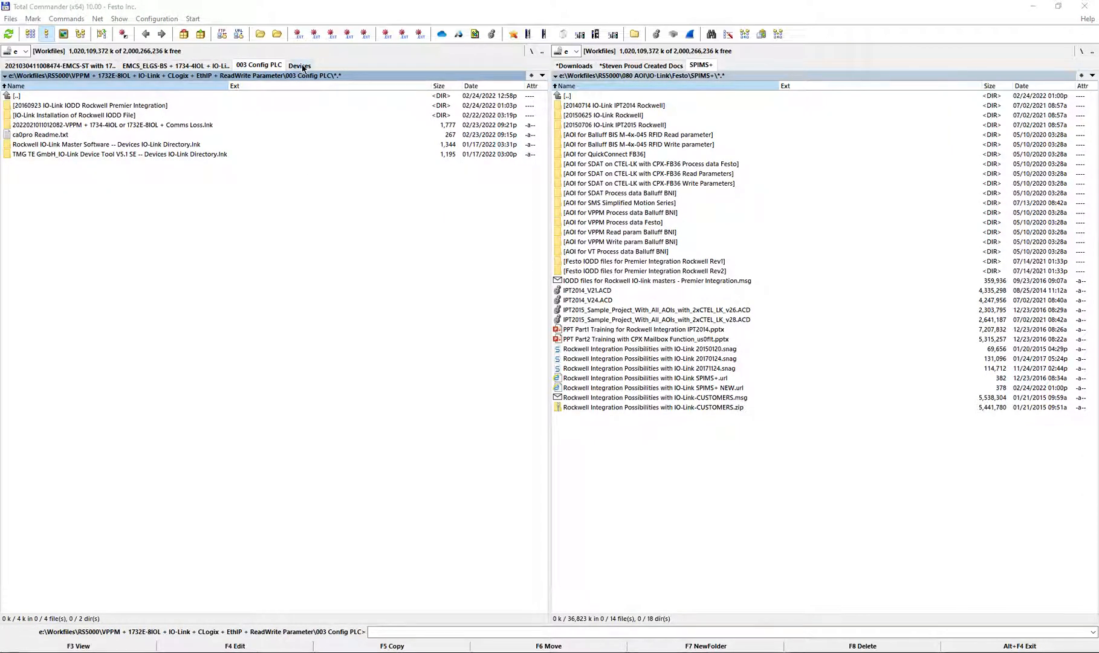
Show the Rockwell RSCommon\IODD\Devices folder and locate its Festo-VPPM files, from Festo-VPPM_12-icon.png to Festo-VPPM-20160405-IODD1.1.xml
left_click(300, 66)
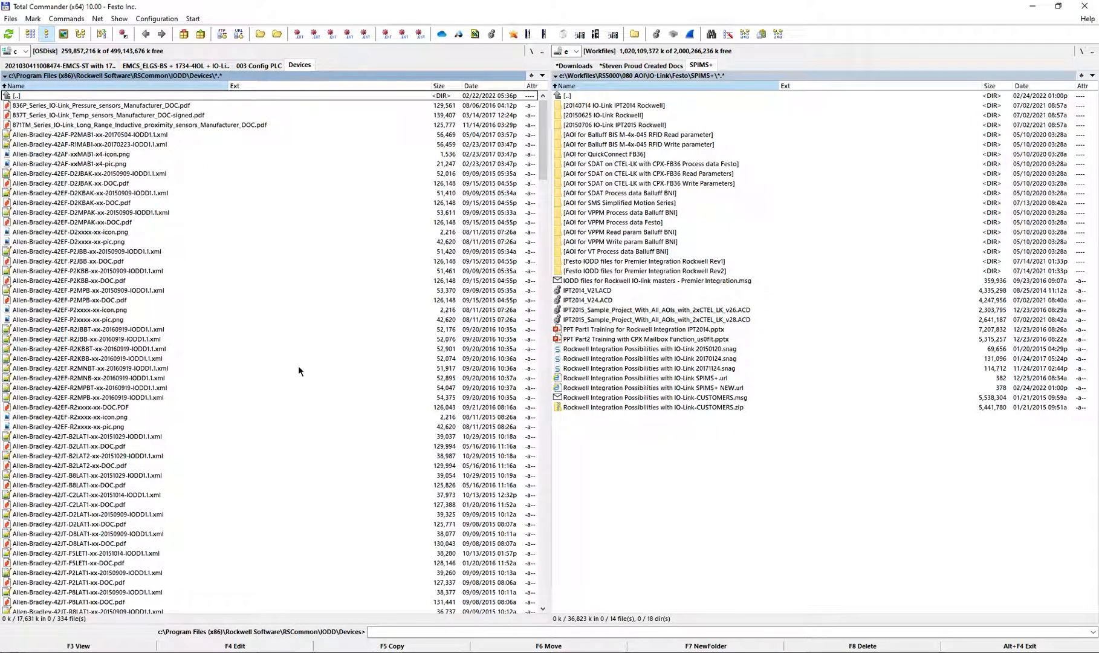
left_click(242, 75)
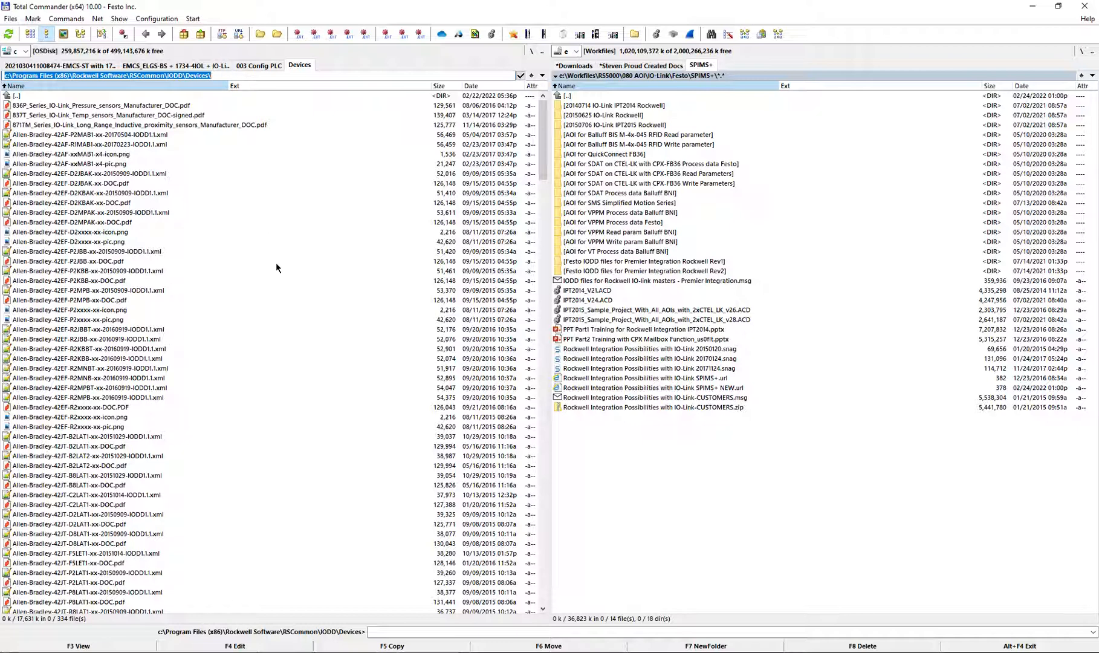
left_click_drag(542, 148, 524, 589)
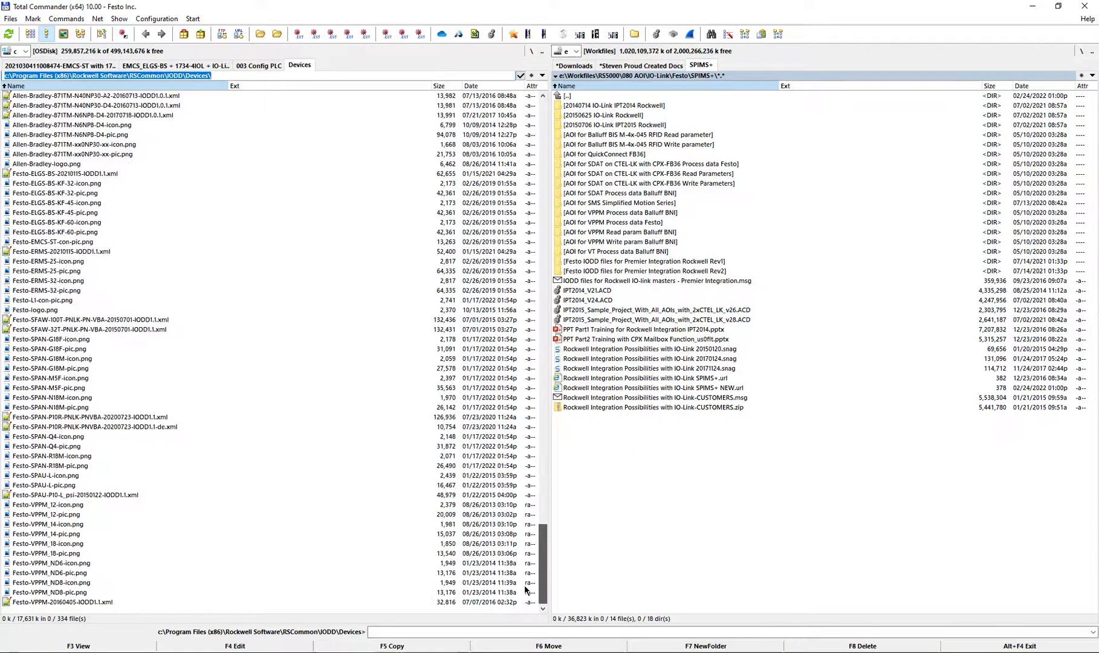
left_click(60, 603)
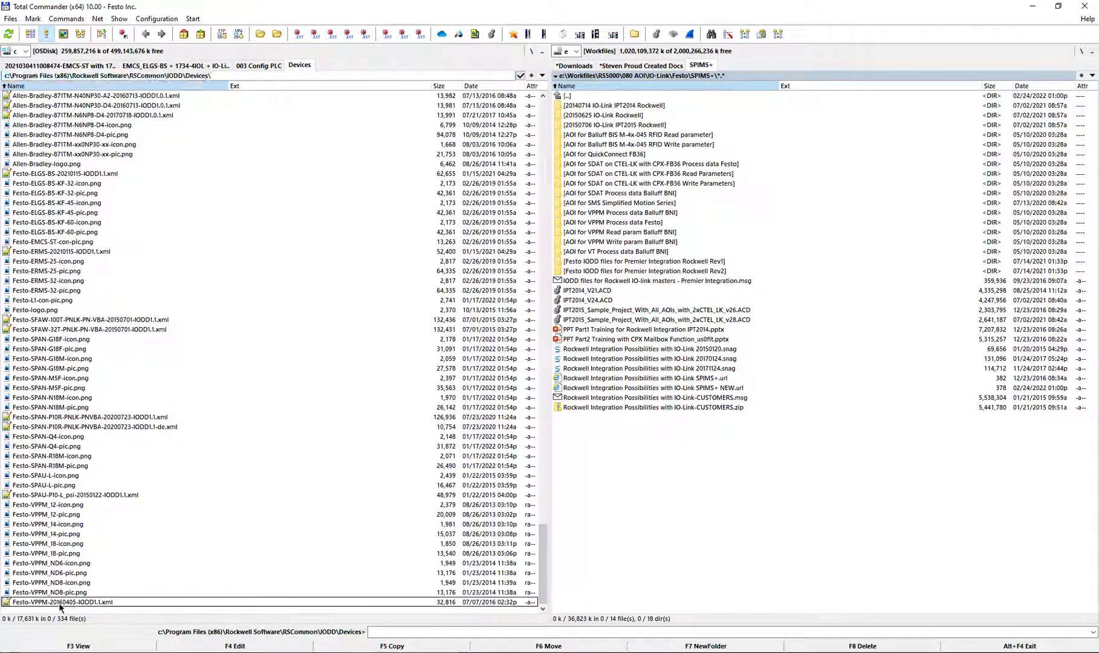
left_click(57, 506, "shift")
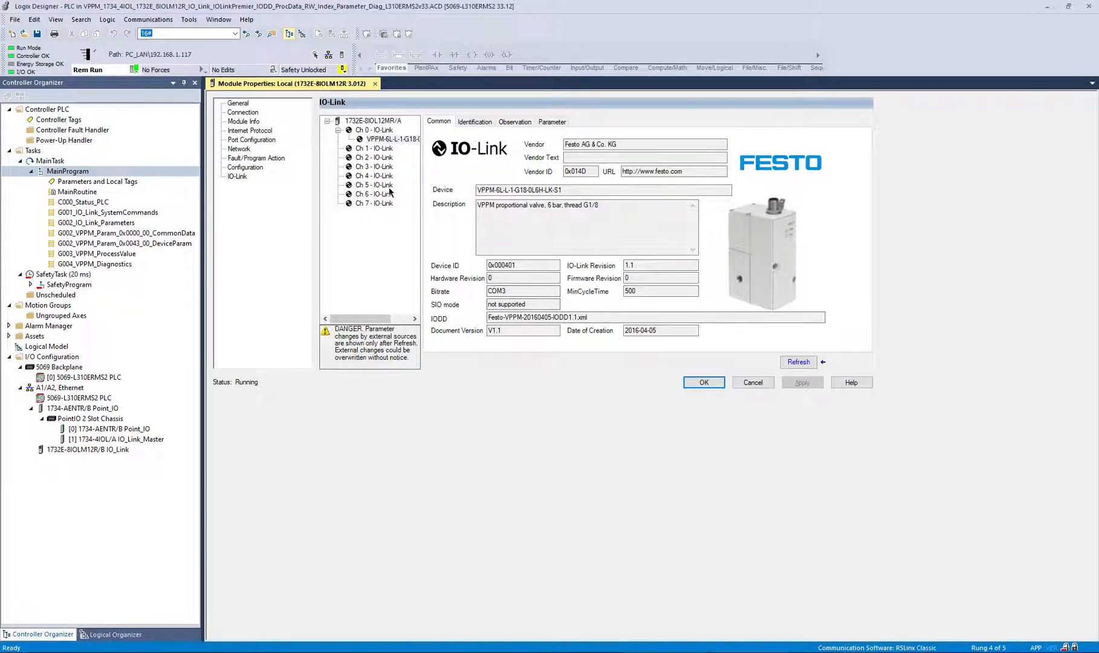
Switch to Logix Designer, display the IO-Link channel table of the 1732E-8IOL12MR/A, and take the controller offline
left_click(390, 120)
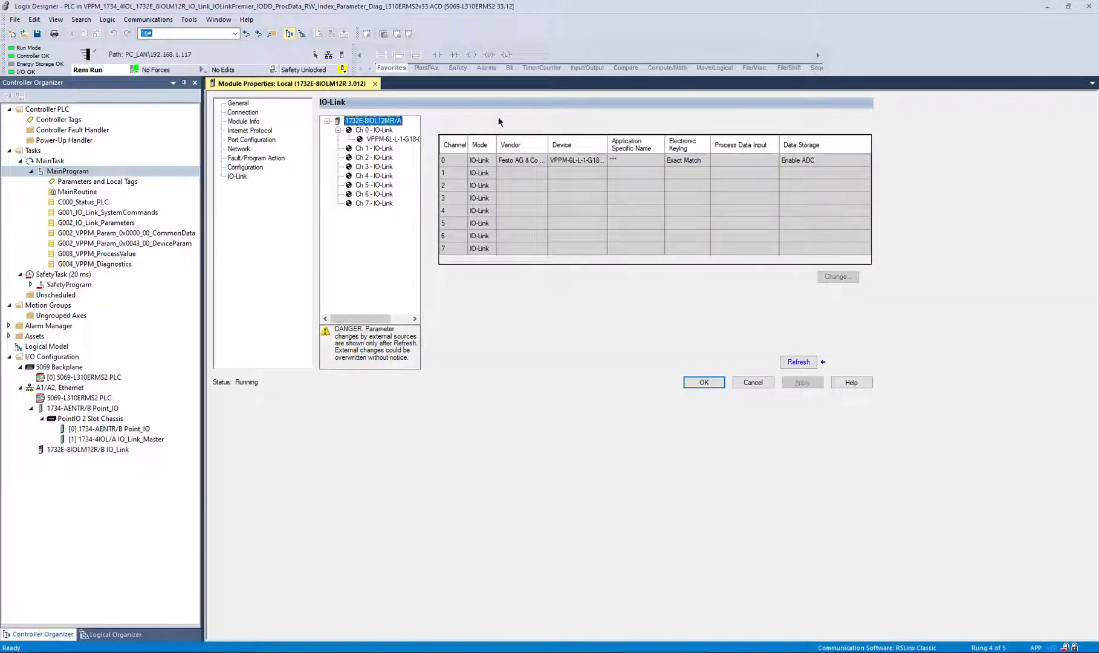
left_click(133, 69)
left_click(143, 86)
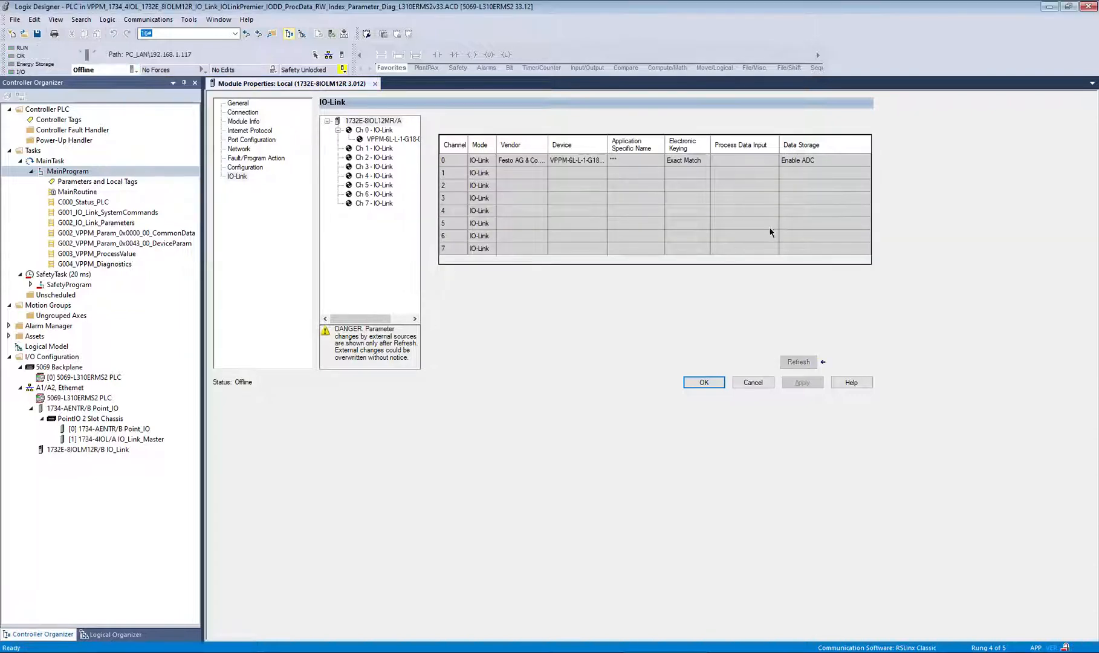
Open the channel configuration and start registering an IODD file from the device selection for channel 1
left_click(837, 276)
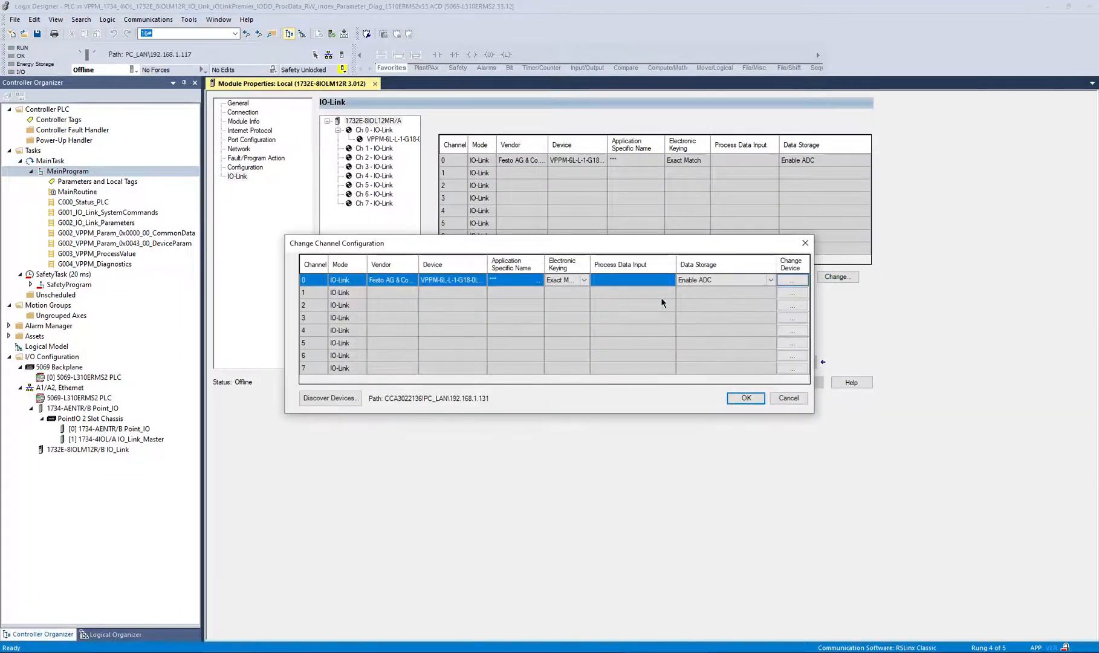
left_click(792, 293)
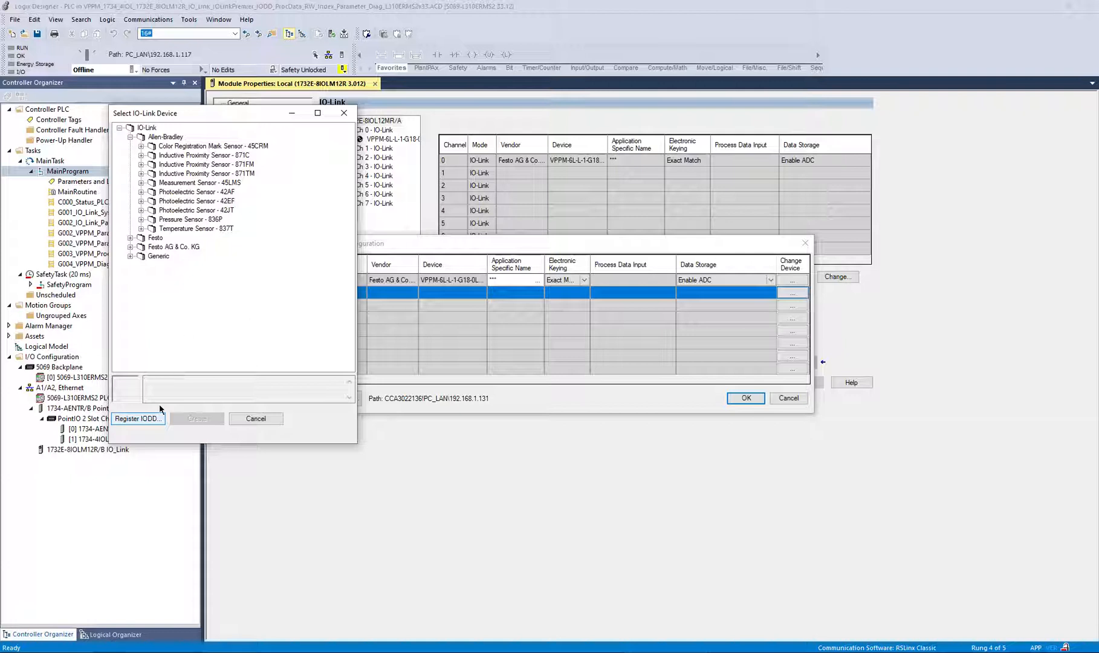
left_click(146, 419)
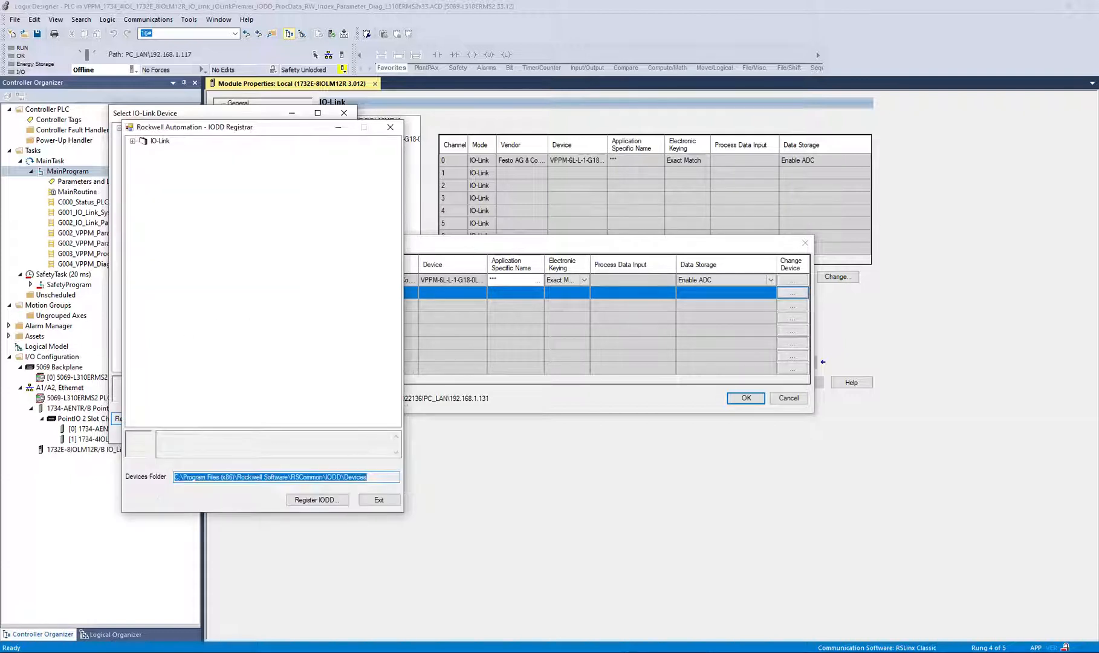
left_click(324, 502)
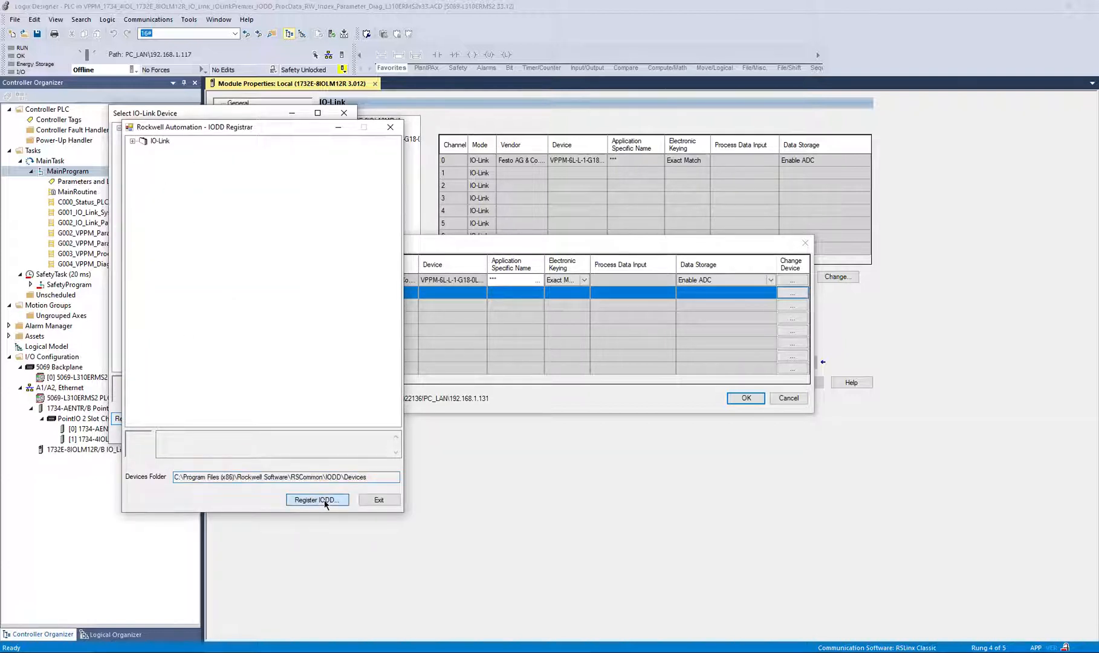
left_click(324, 501)
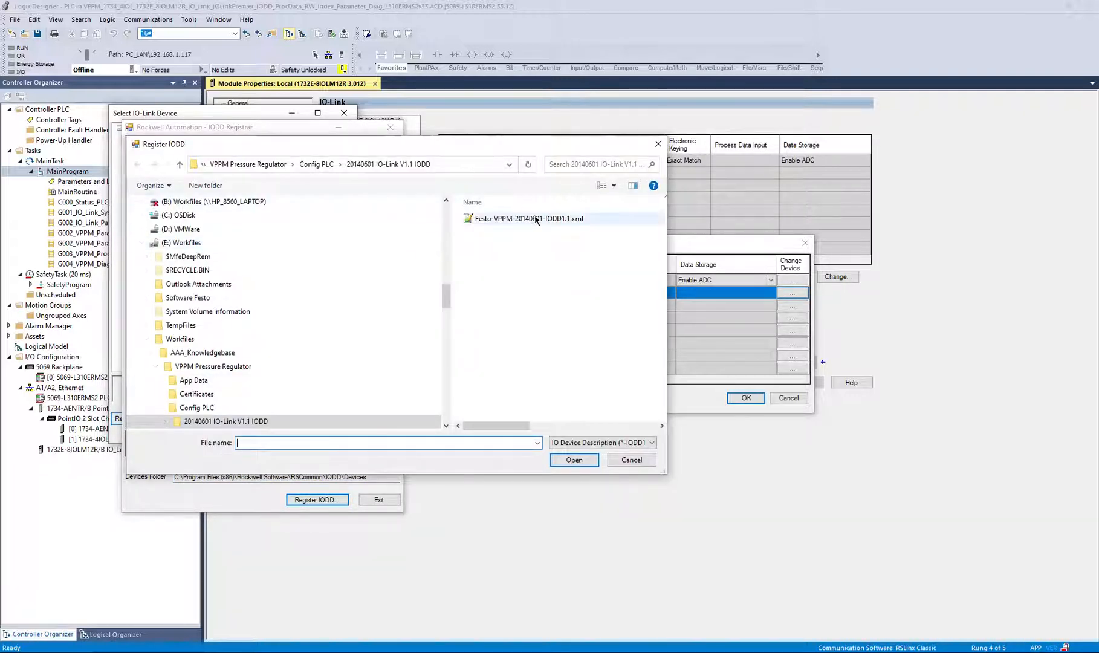
Pick Festo-VPPM-20160405-IODD1.1.xml from the Rev2.1 folder, but cancel the IODD registration and the device selection
left_click(203, 411)
double_click(582, 231)
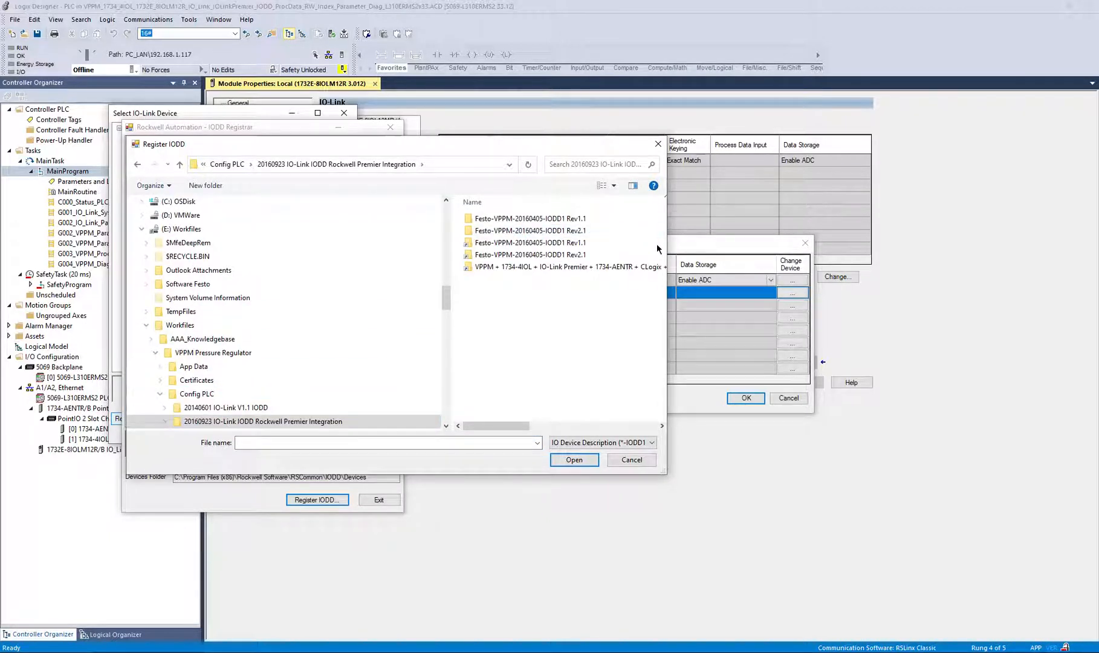
double_click(599, 231)
left_click(561, 220)
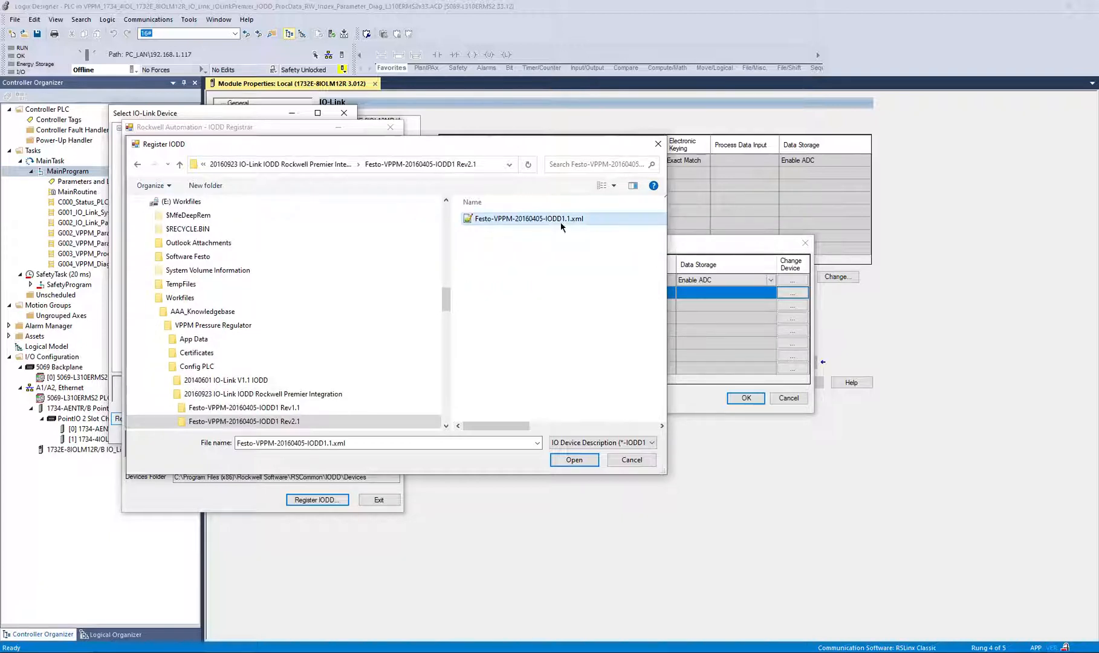
left_click(641, 463)
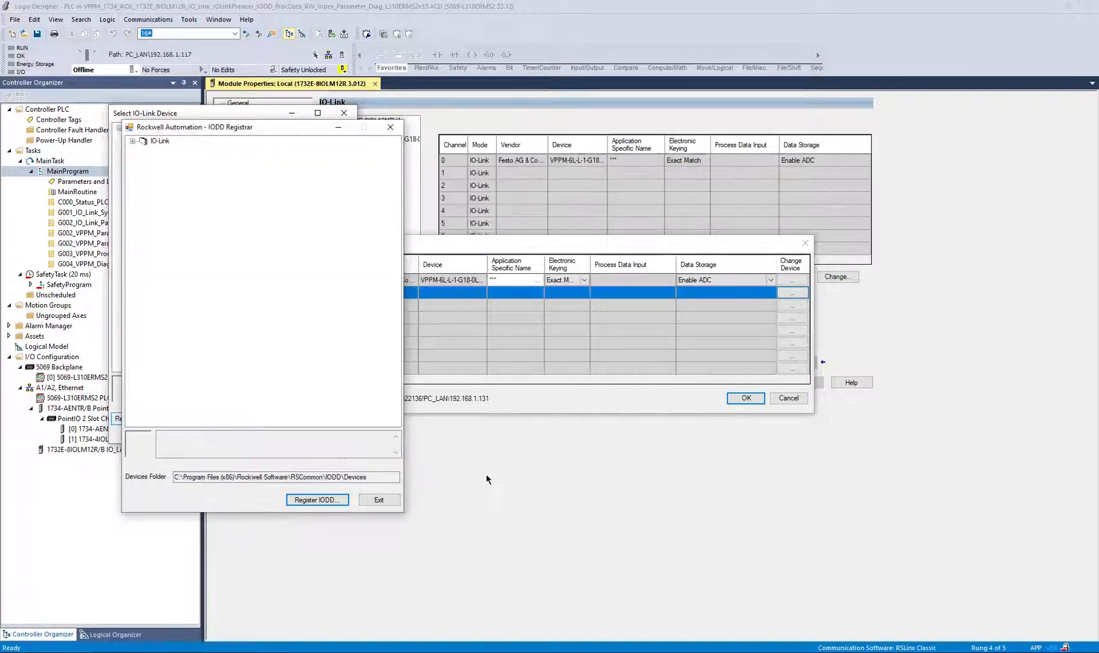
left_click(379, 498)
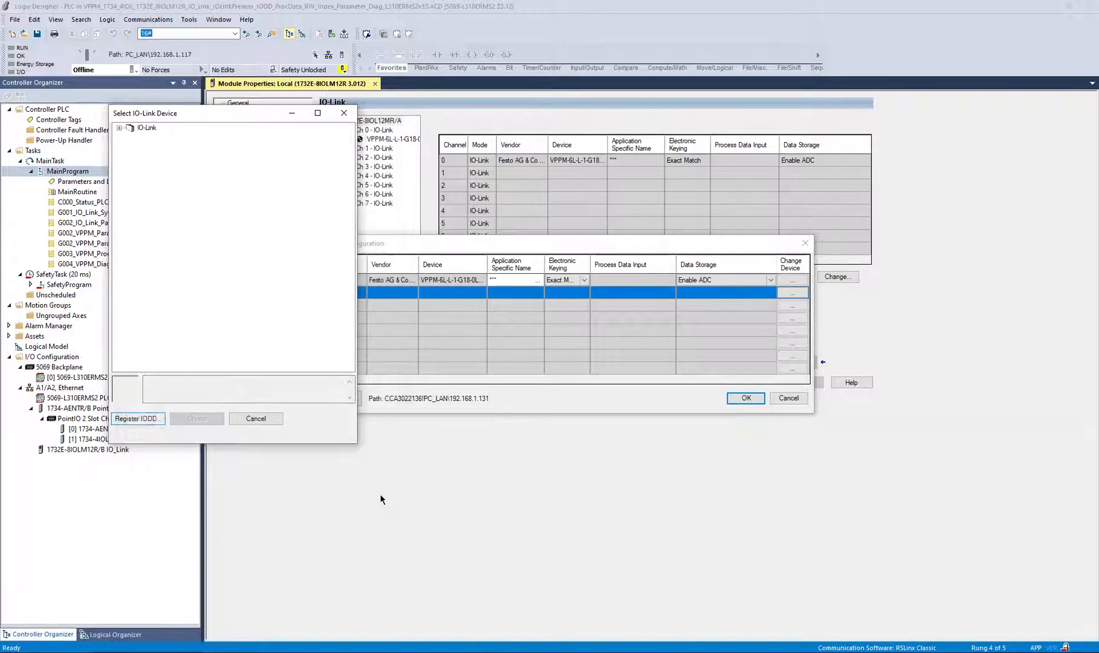
left_click(259, 420)
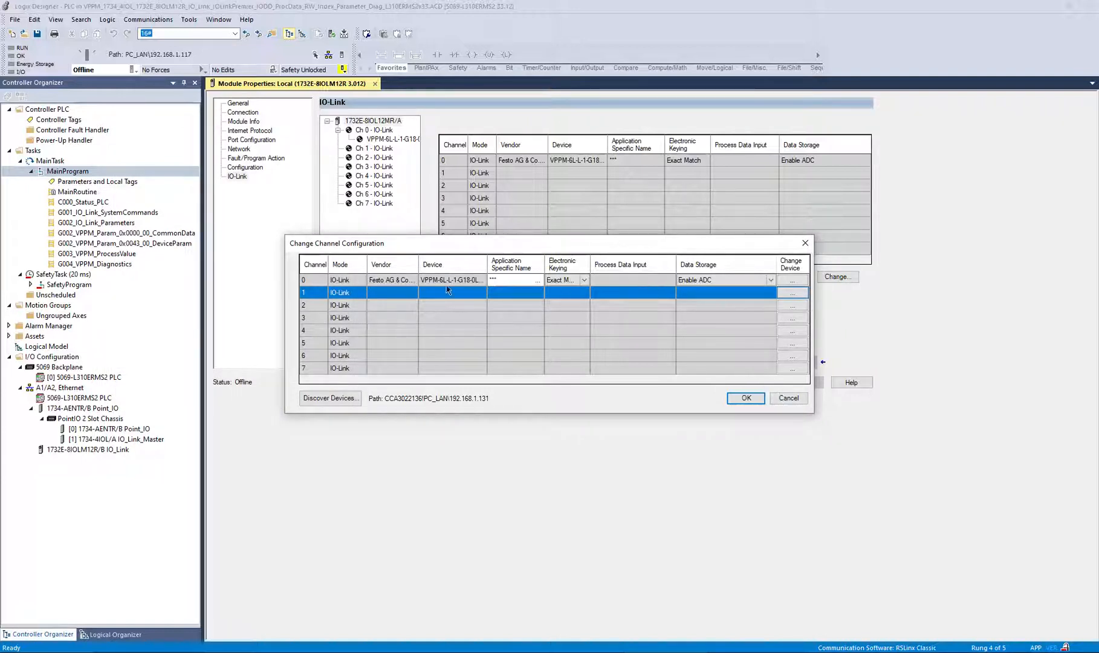
Cancel the channel configuration, switch to RSLinx Classic and browse the PC_LAN Ethernet network in RSWho
left_click(792, 398)
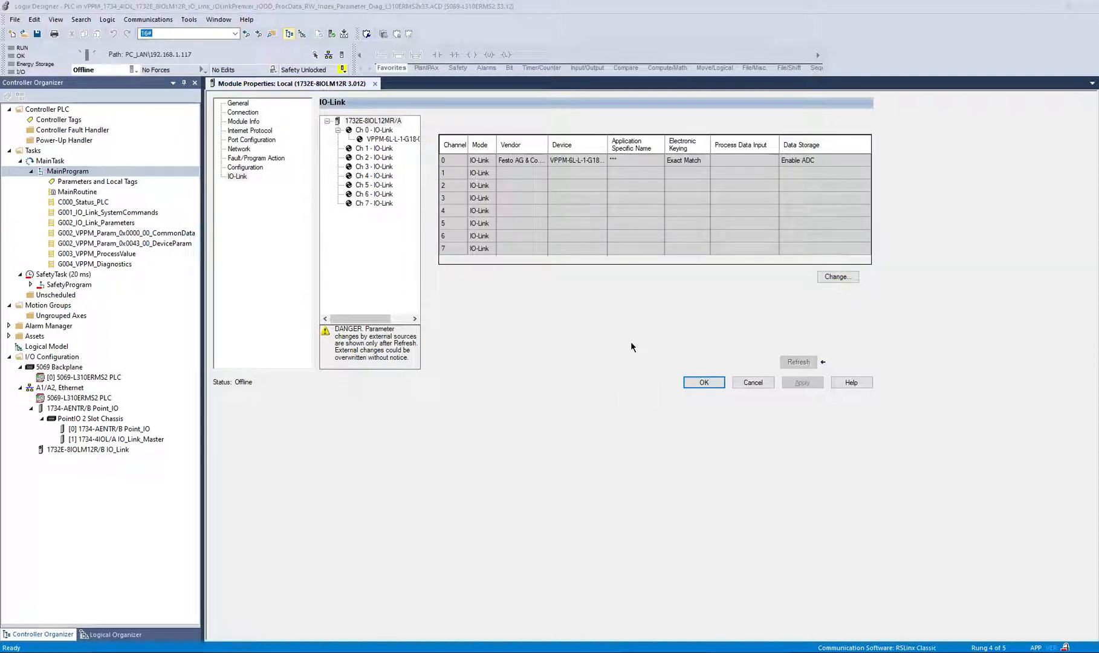
left_click(605, 341)
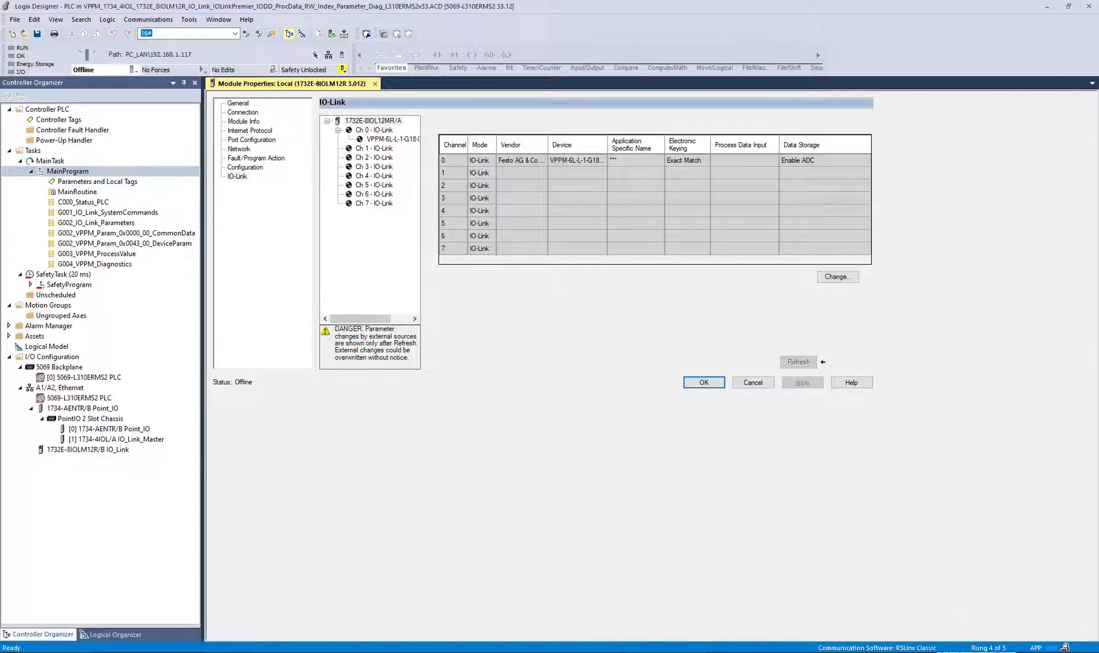
left_click(976, 652)
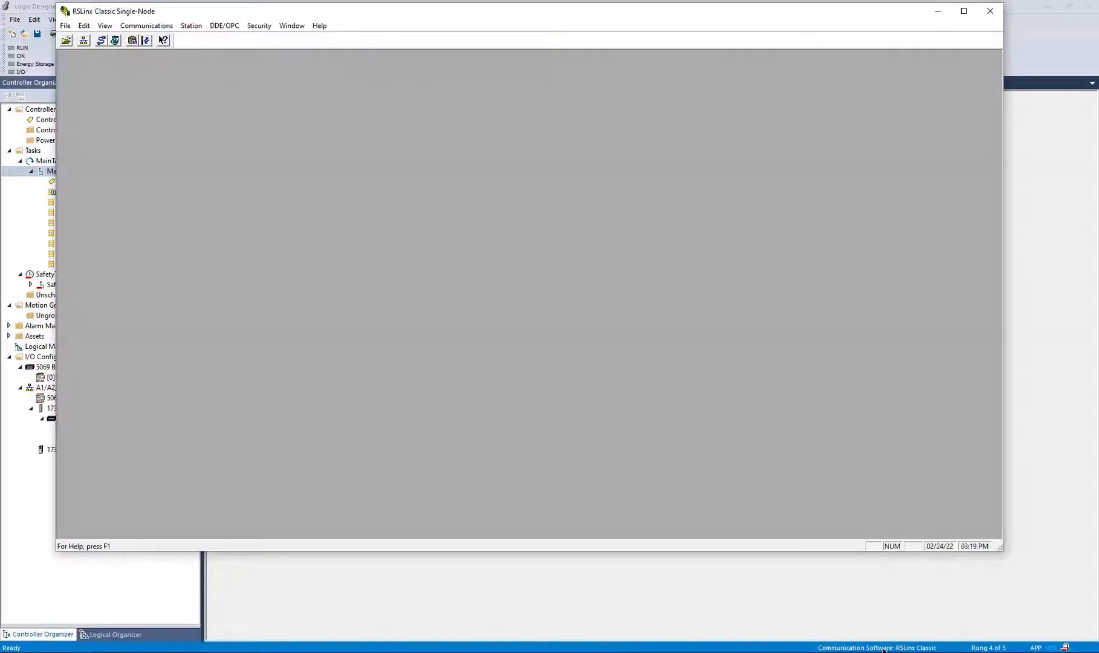
left_click(84, 41)
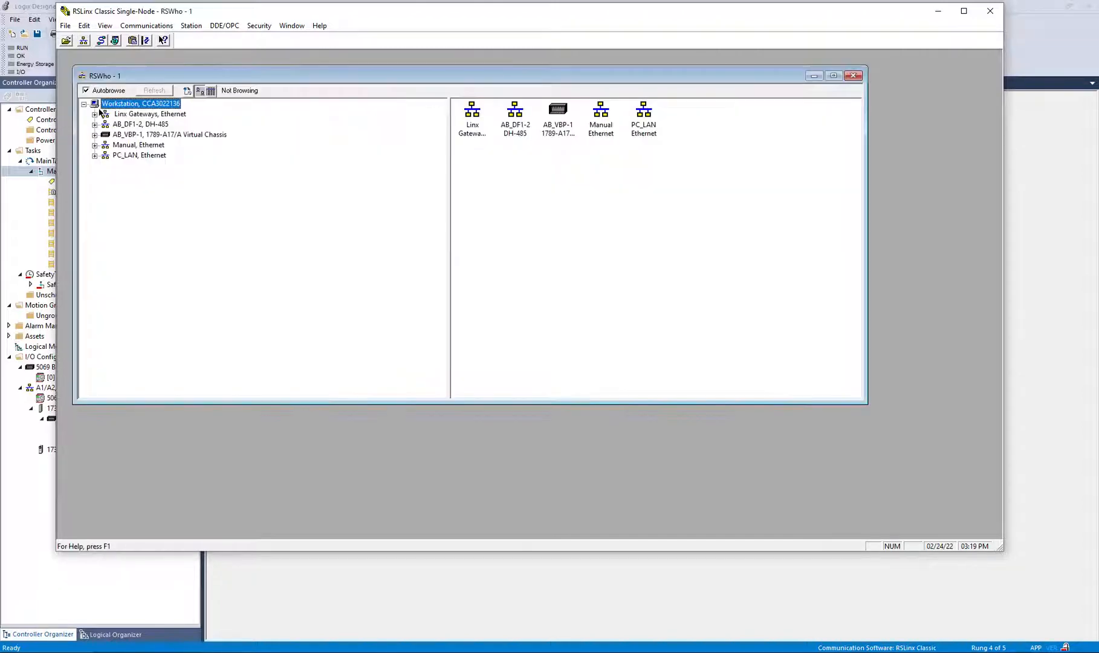
left_click(95, 156)
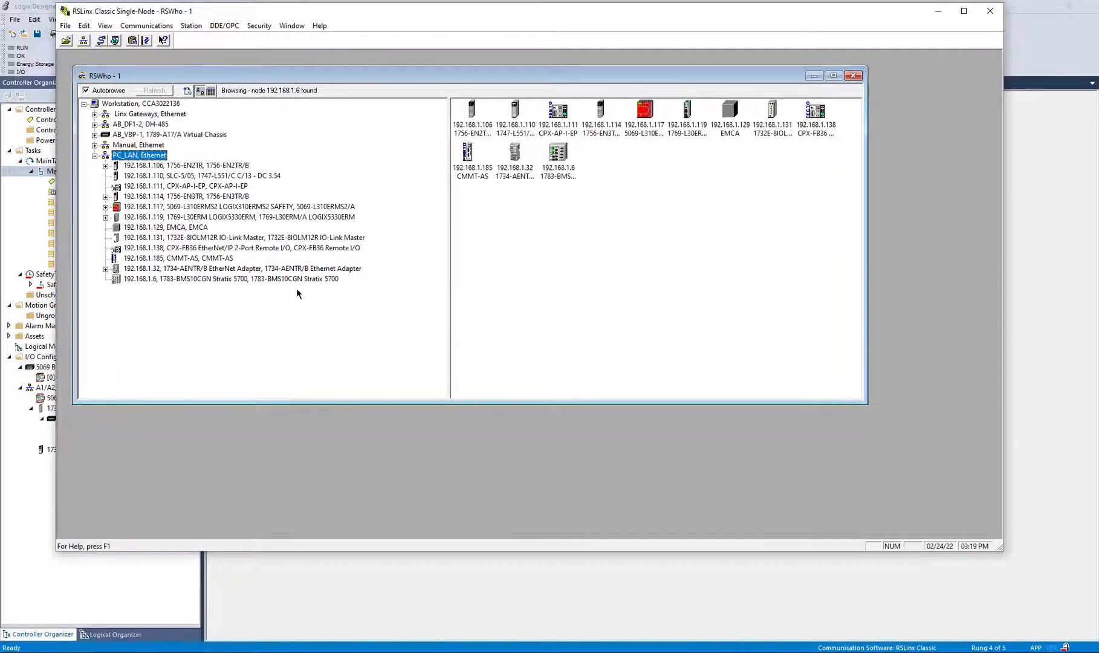
Check the firmware revision of the 1732E-8IOLM12R IO-Link Master at 192.168.1.131 in its module configuration, then cancel out of it
left_click(248, 239)
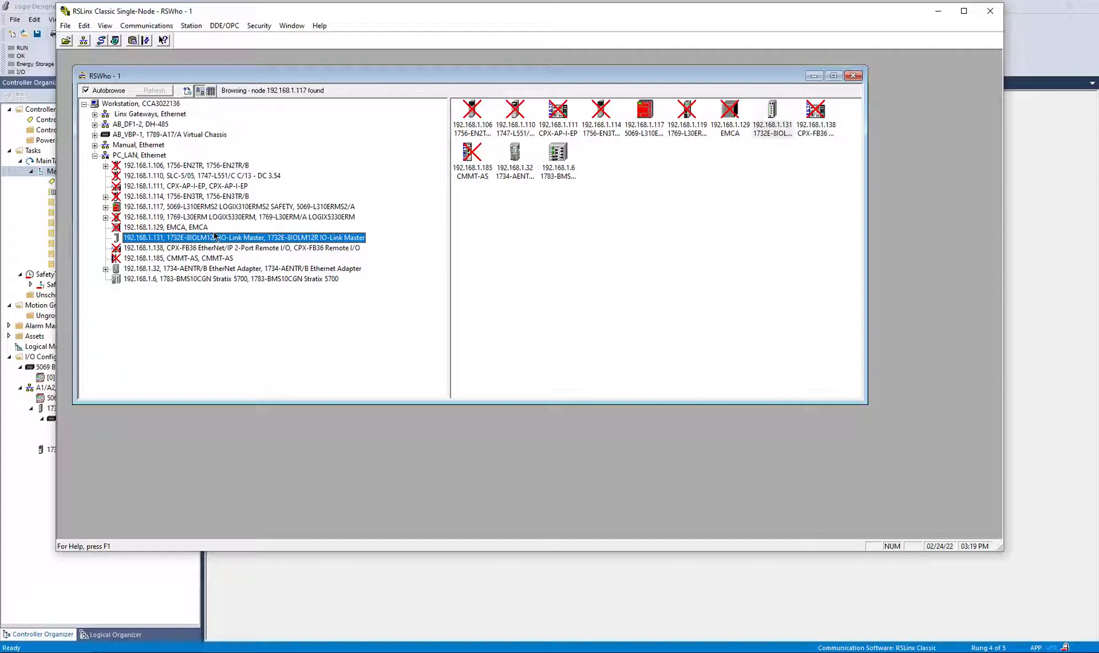
right_click(238, 241)
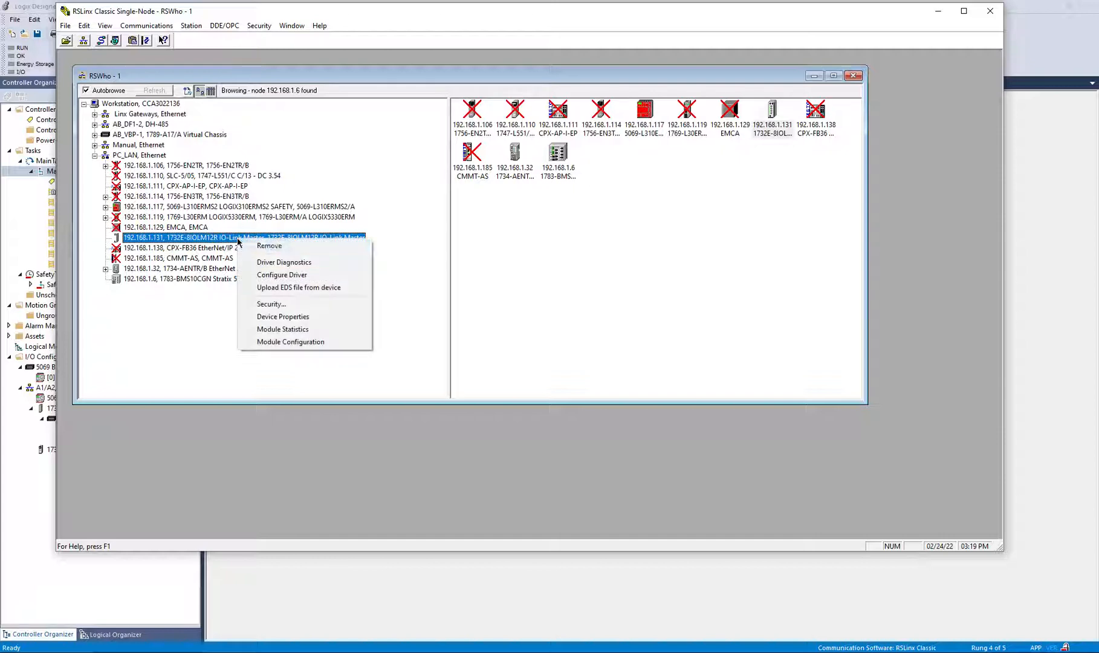
left_click(302, 342)
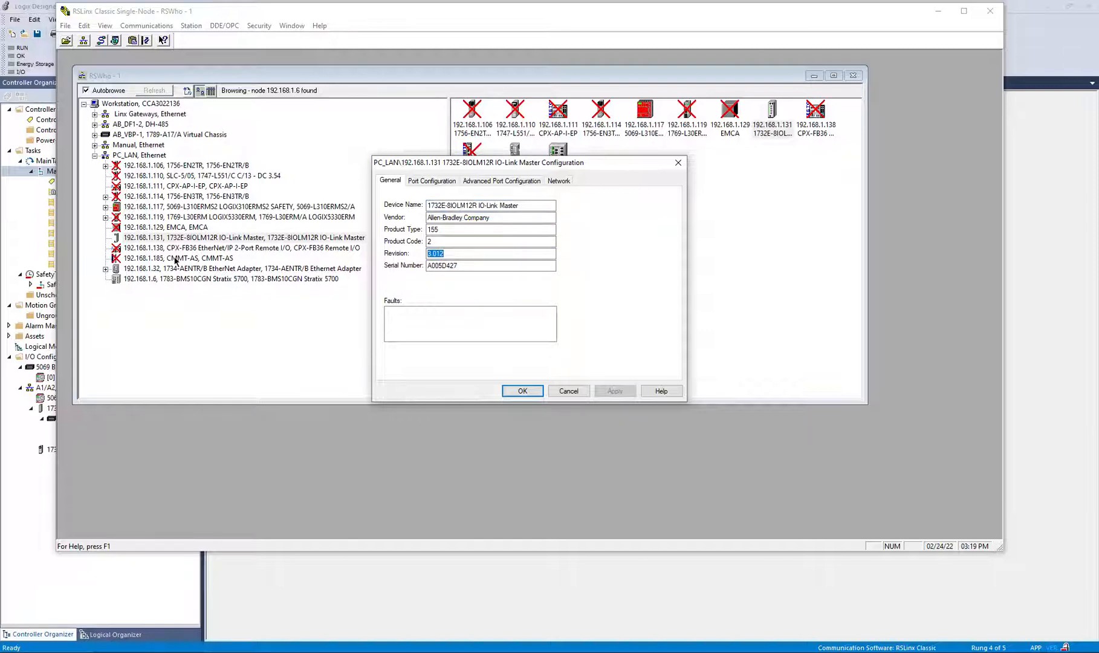
left_click_drag(546, 164, 632, 201)
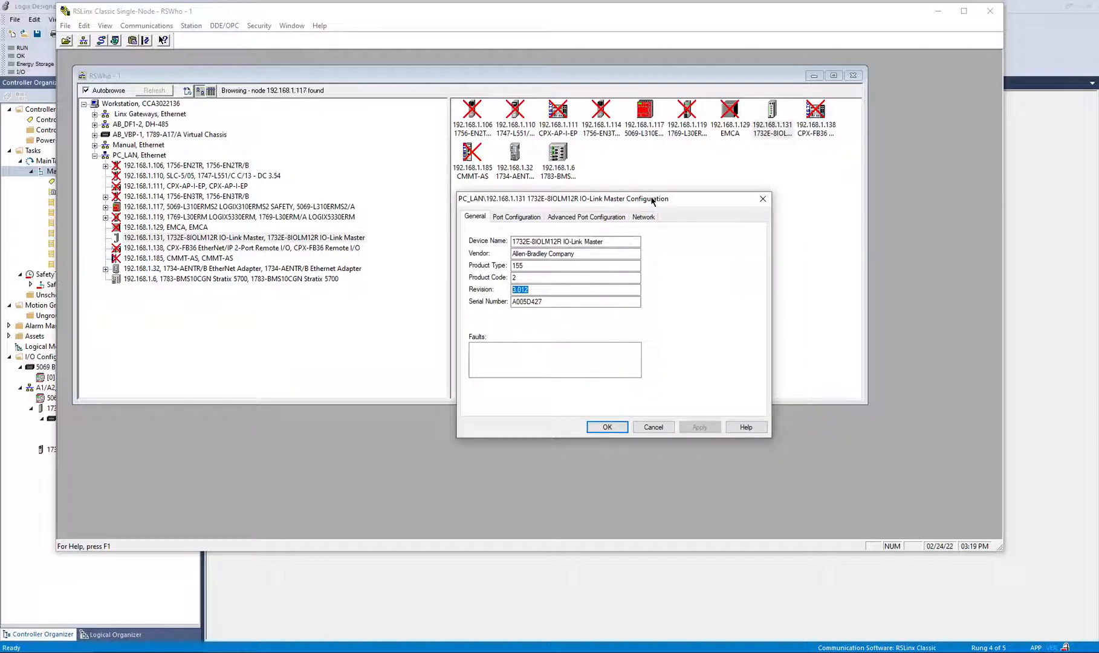
left_click(653, 428)
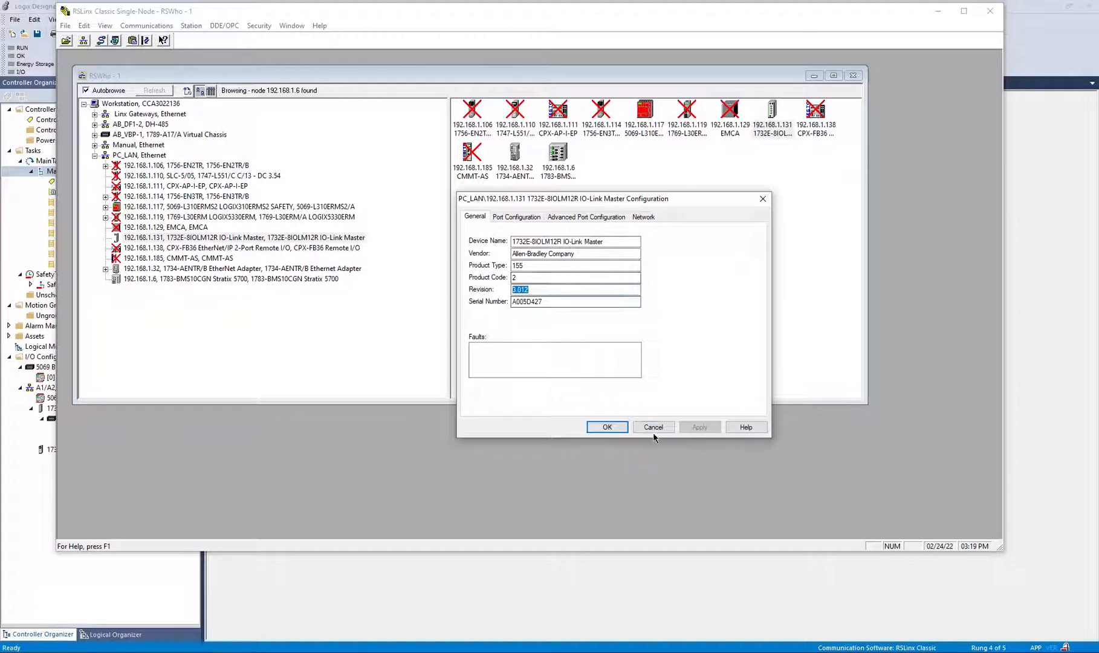
left_click(654, 428)
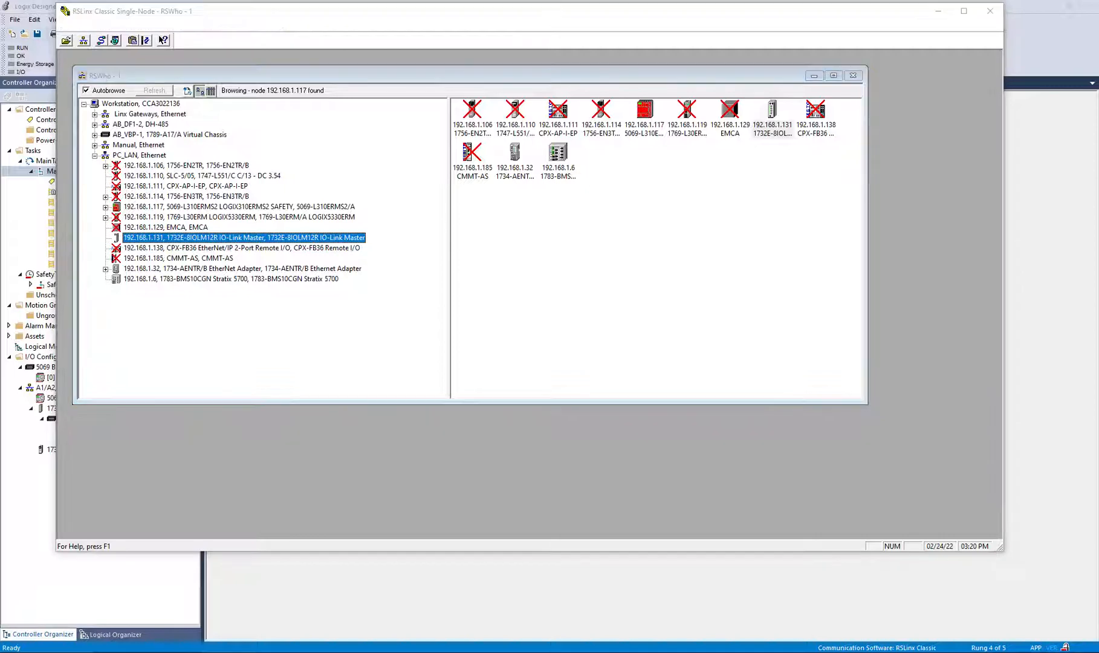
Check the revision of the 1734-4IOL master behind the 1734-AENTR/B adapter at 192.168.1.32 in its device properties, and close RSLinx Classic
left_click(164, 269)
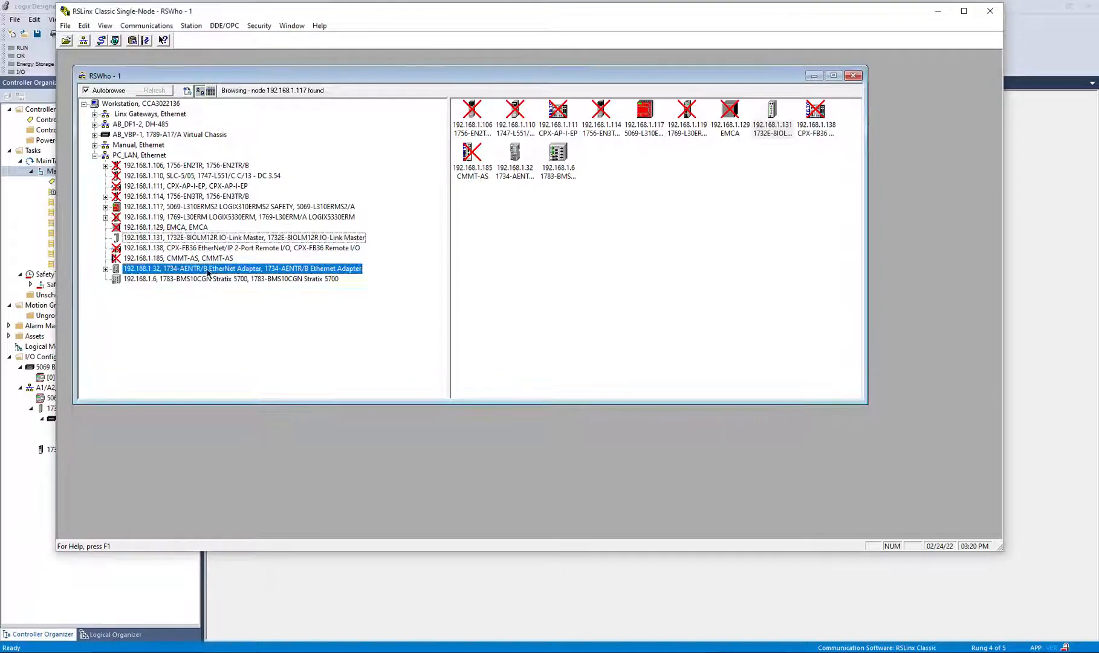
left_click(105, 269)
double_click(126, 280)
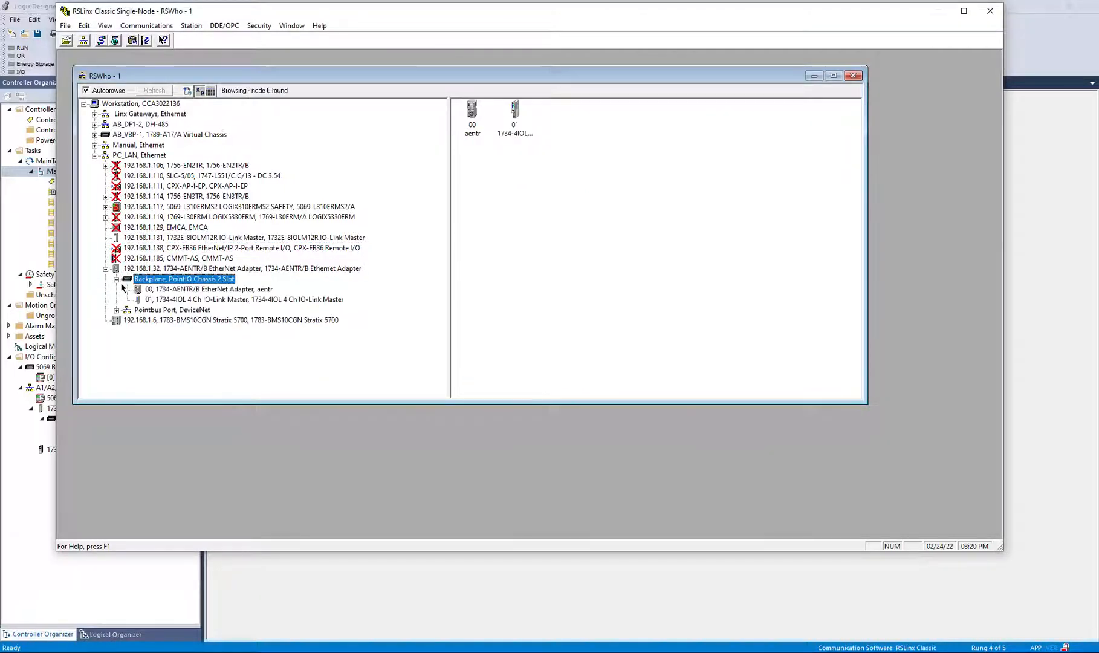
left_click(216, 300)
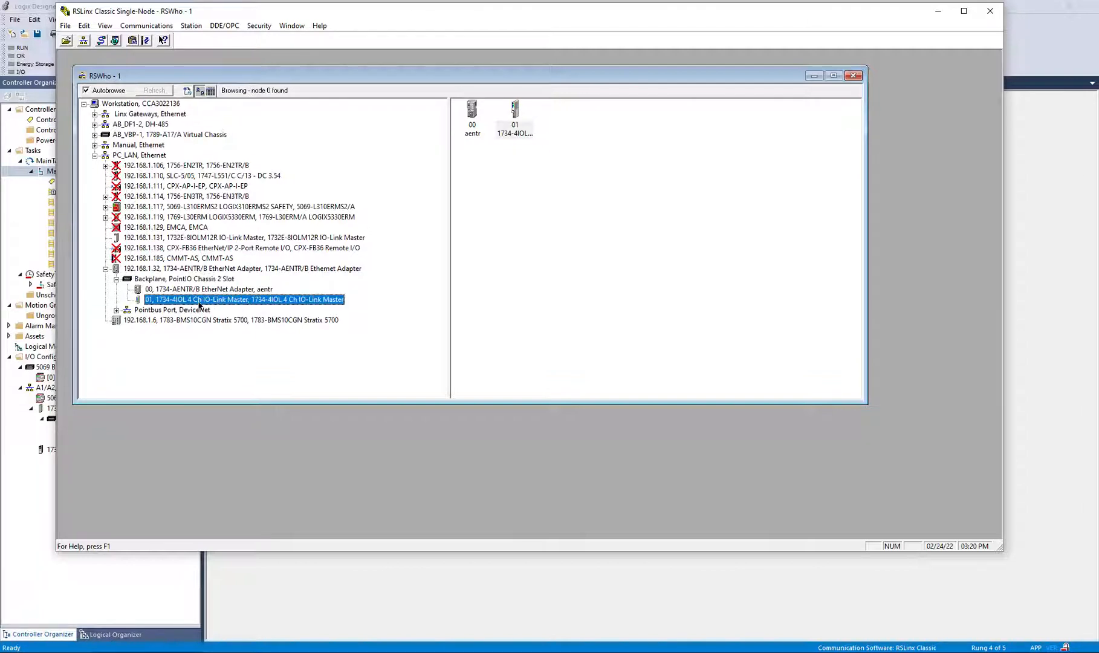
right_click(198, 301)
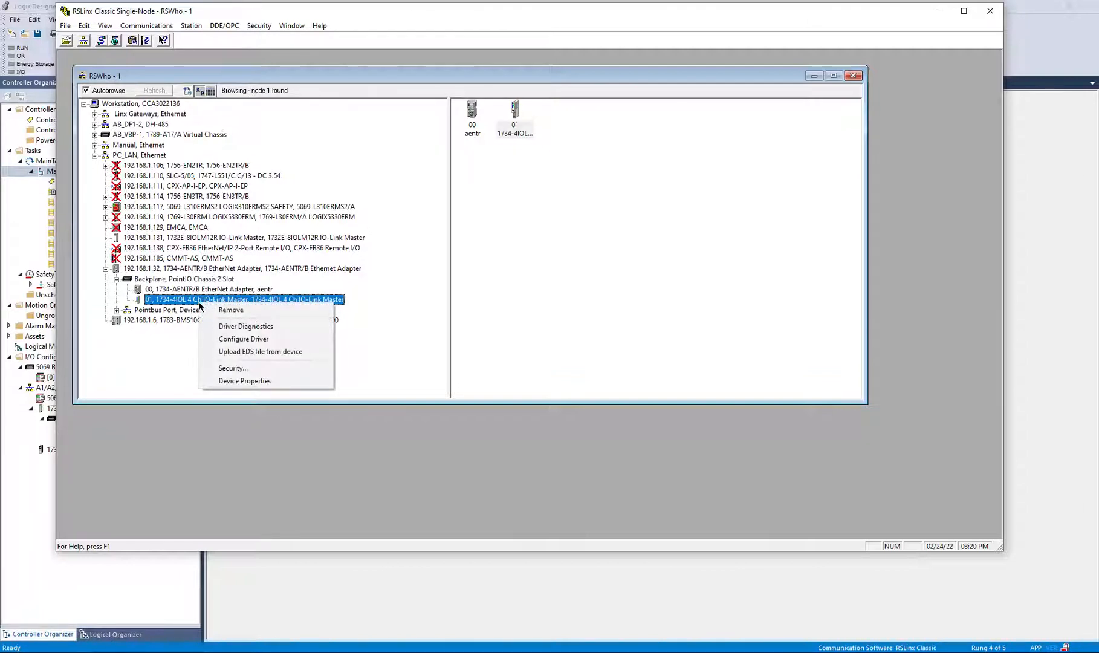
left_click(250, 381)
left_click_drag(520, 266, 460, 270)
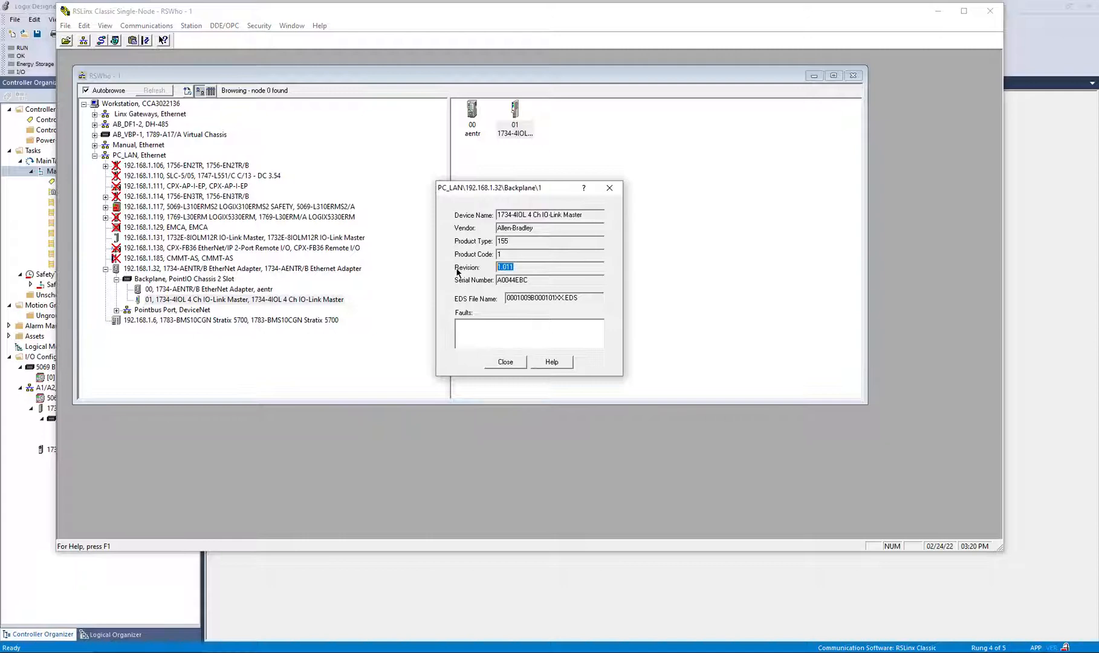
left_click(503, 362)
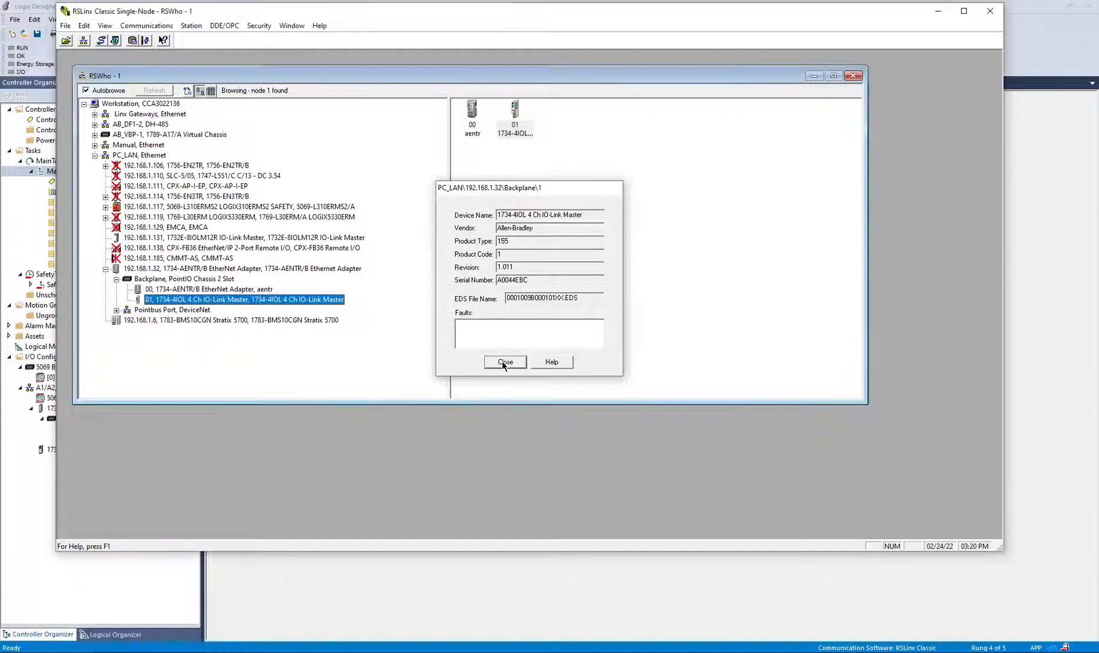
left_click(854, 77)
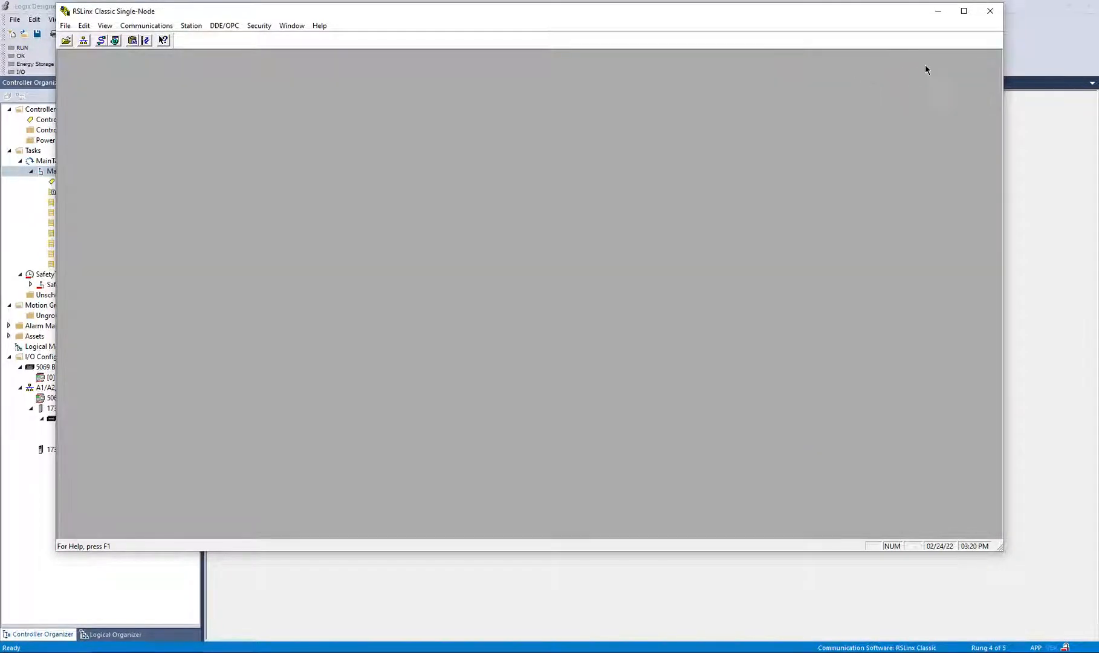
left_click(990, 11)
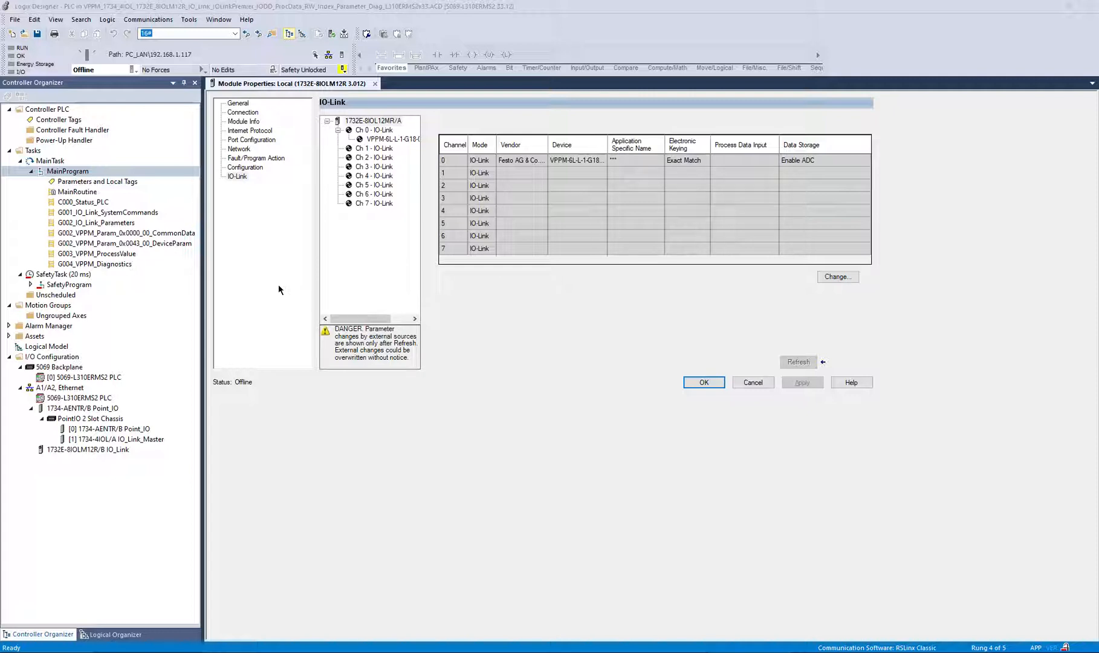
Show the module profile information of the 1732E-8IOLM12R in Logix Designer to check its installed software version, then close it
left_click(323, 84)
right_click(324, 85)
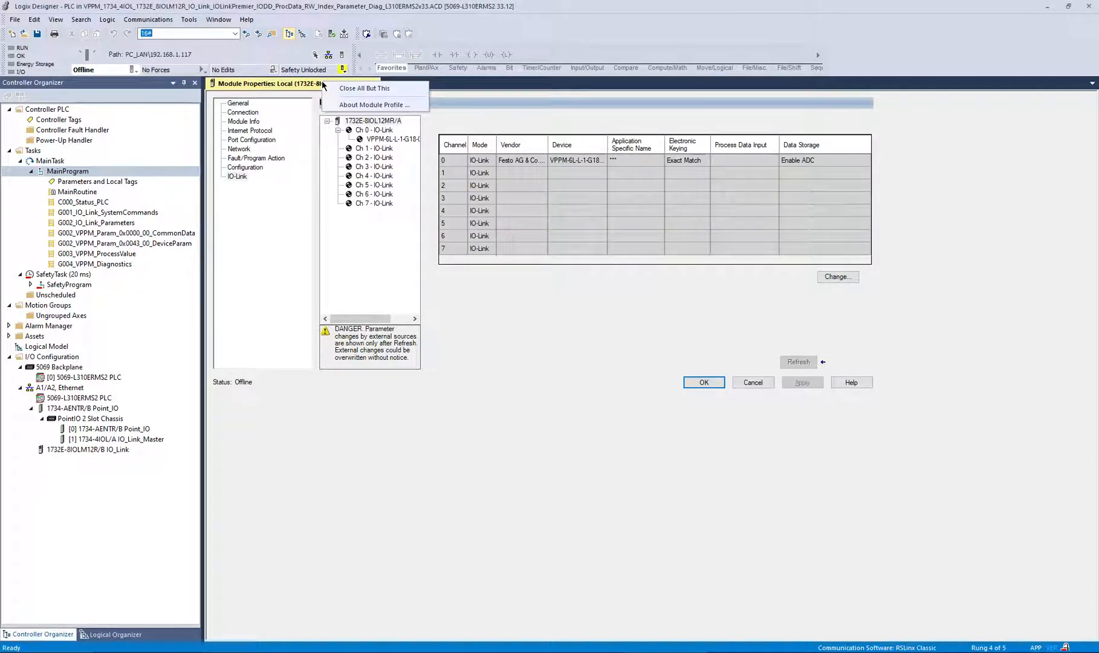
left_click(359, 105)
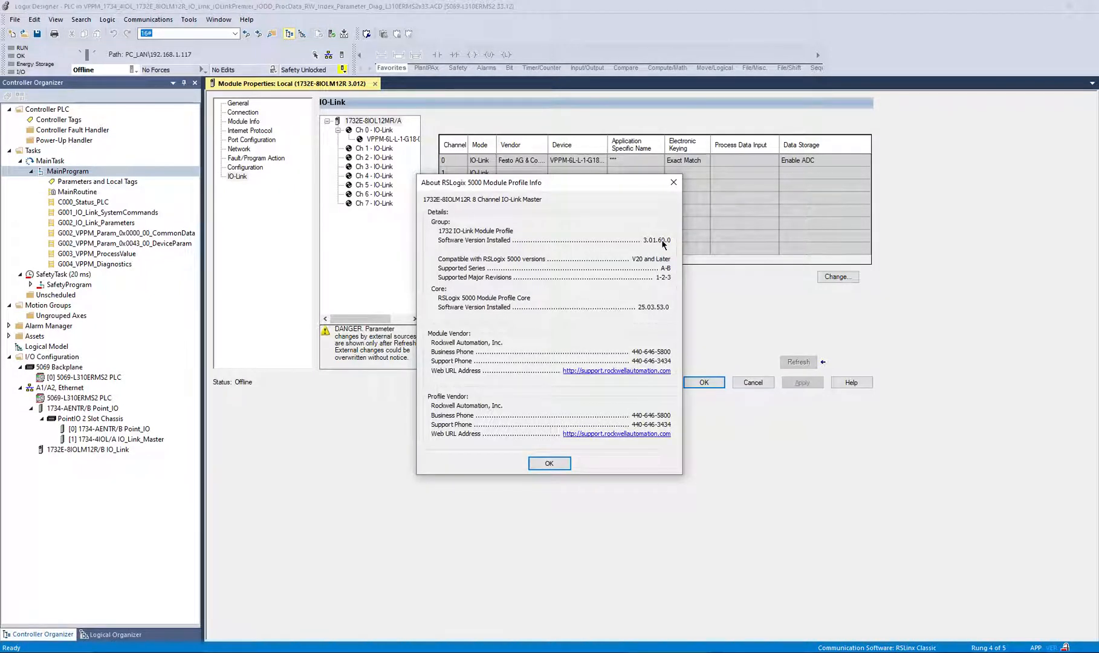
left_click_drag(618, 189, 626, 286)
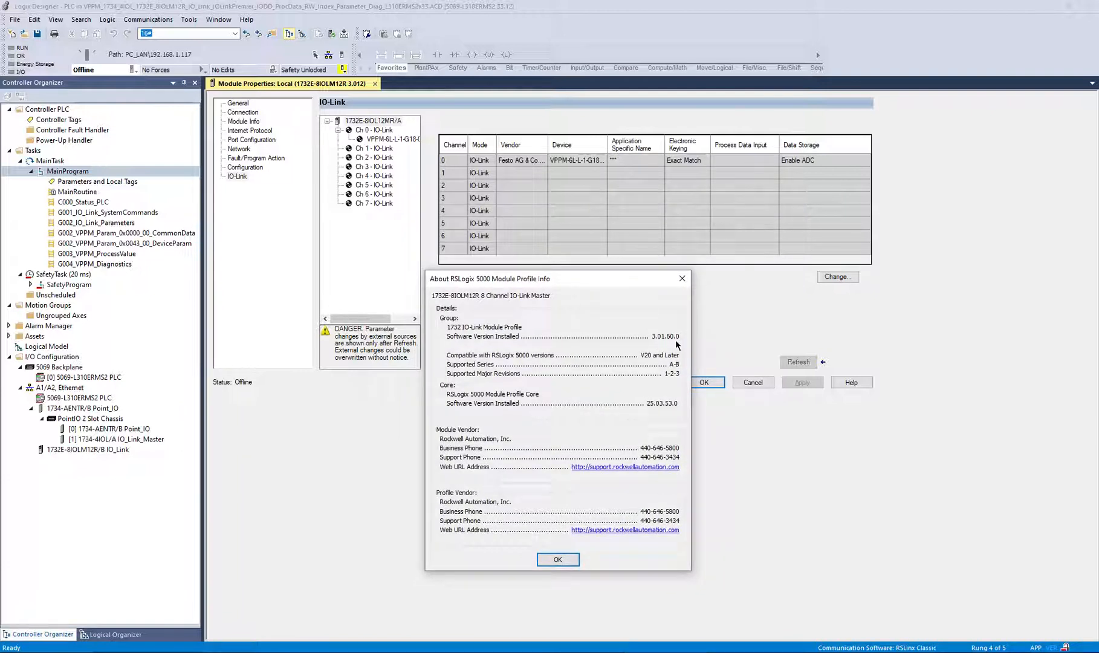
left_click(558, 561)
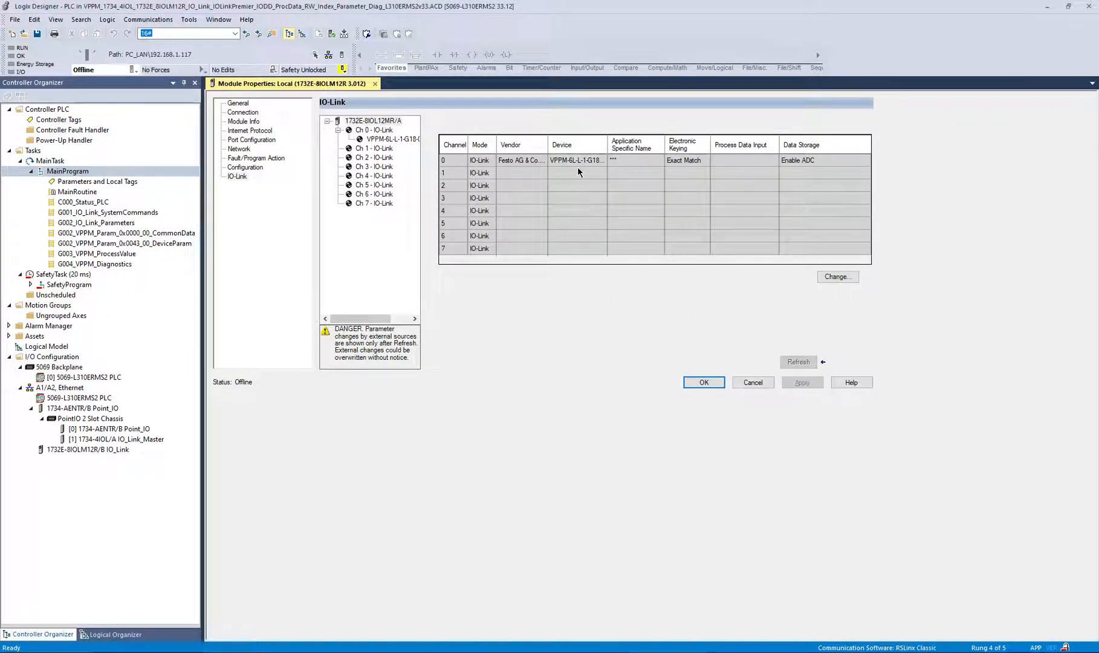
Widen the Device column, view the common information of the channel 0 VPPM valve, and return to the master's IO-Link channel table
left_click_drag(607, 147, 643, 149)
left_click(381, 139)
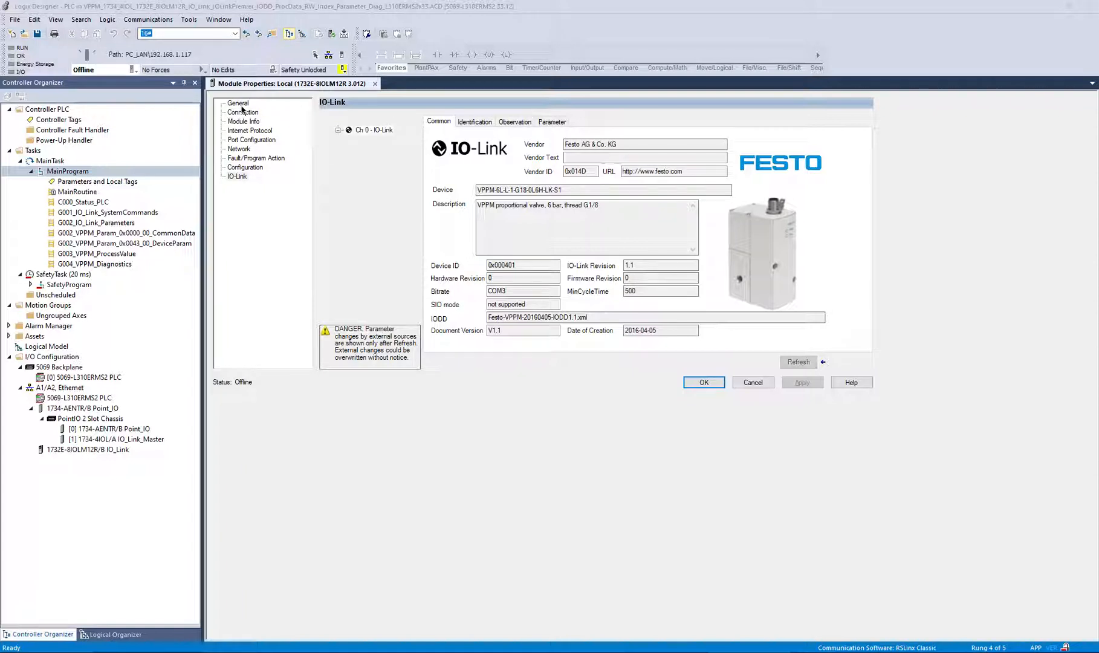
left_click(245, 167)
left_click(237, 176)
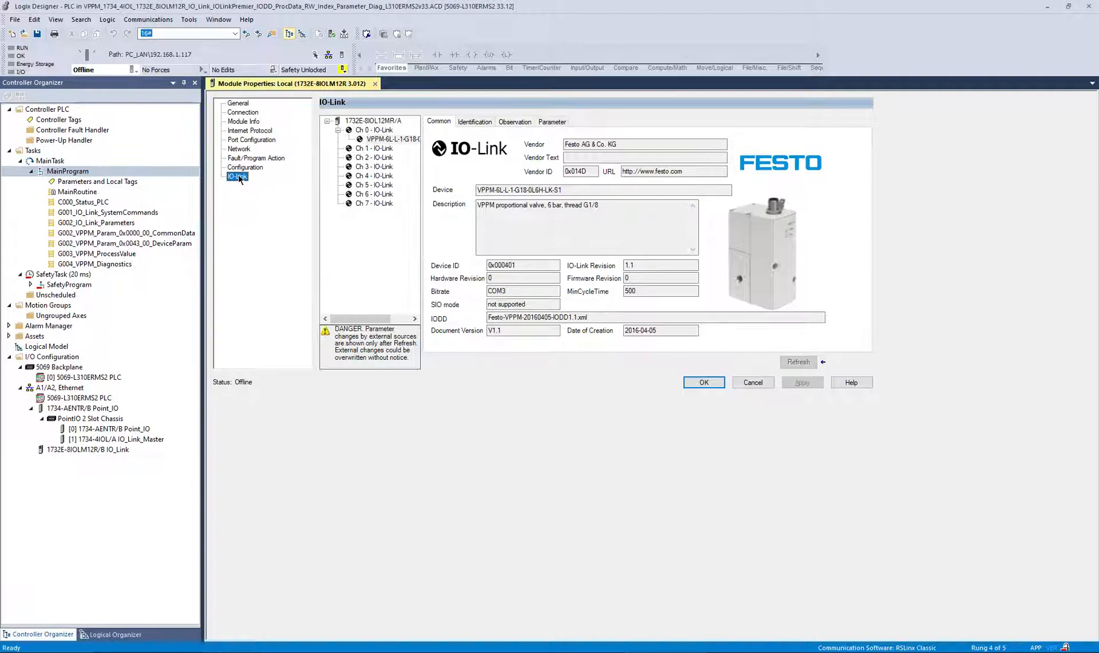
left_click(393, 121)
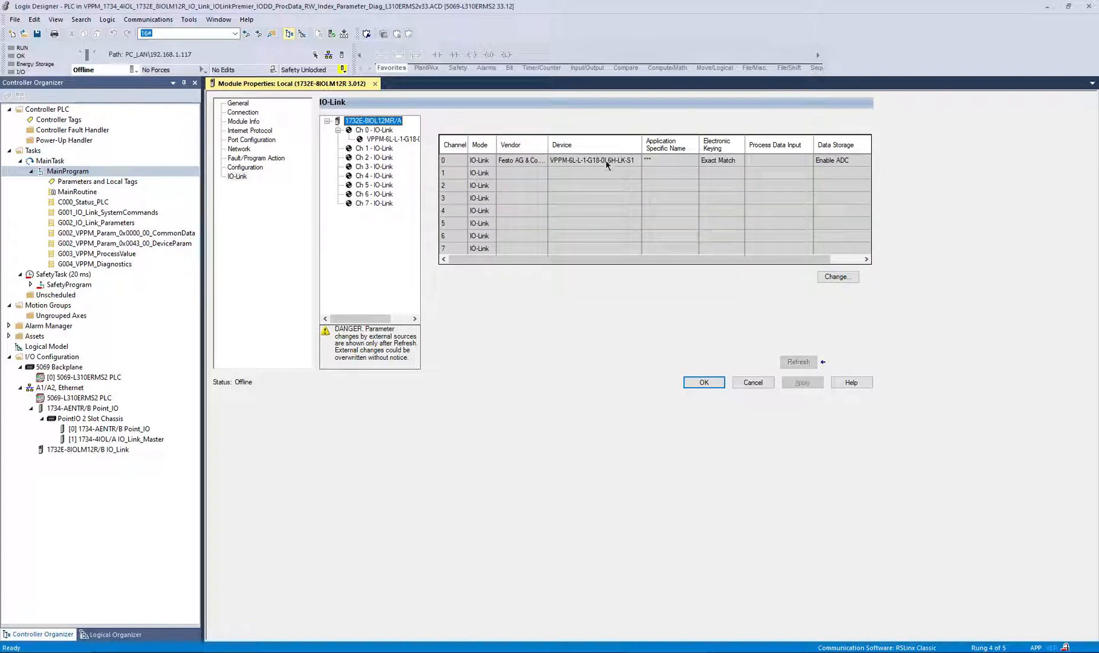
Assign the Festo AG & Co. KG valve VPPM-6L-L-1-G18-0L6H-LK-S1 from VPPM V1.1 to channel 1 in the channel configuration
left_click(844, 278)
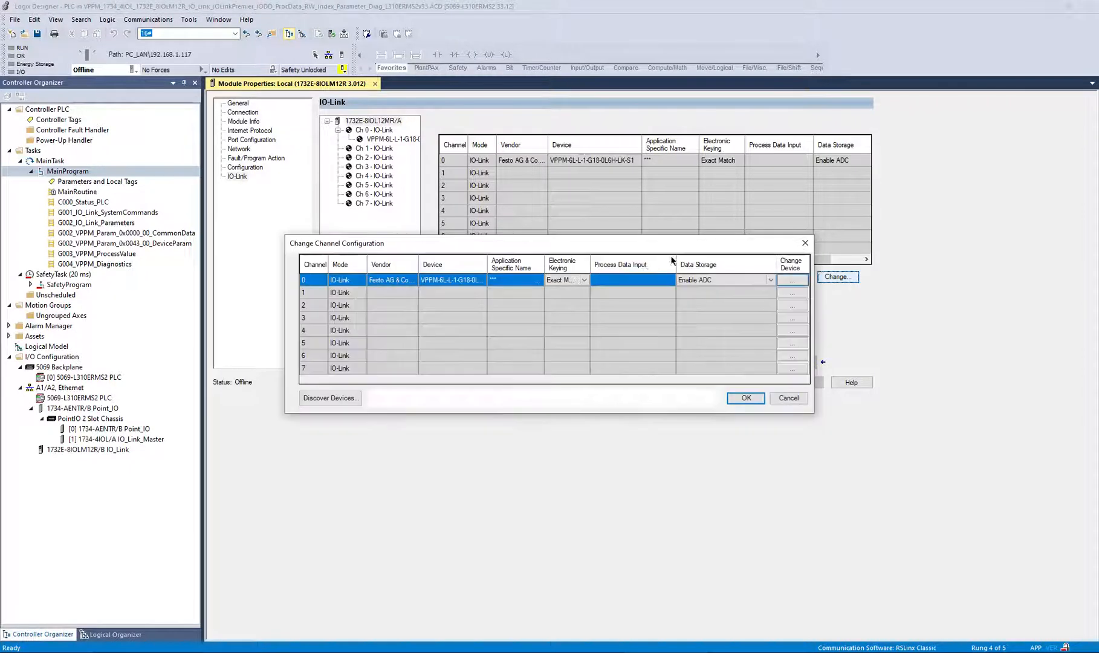
left_click(792, 292)
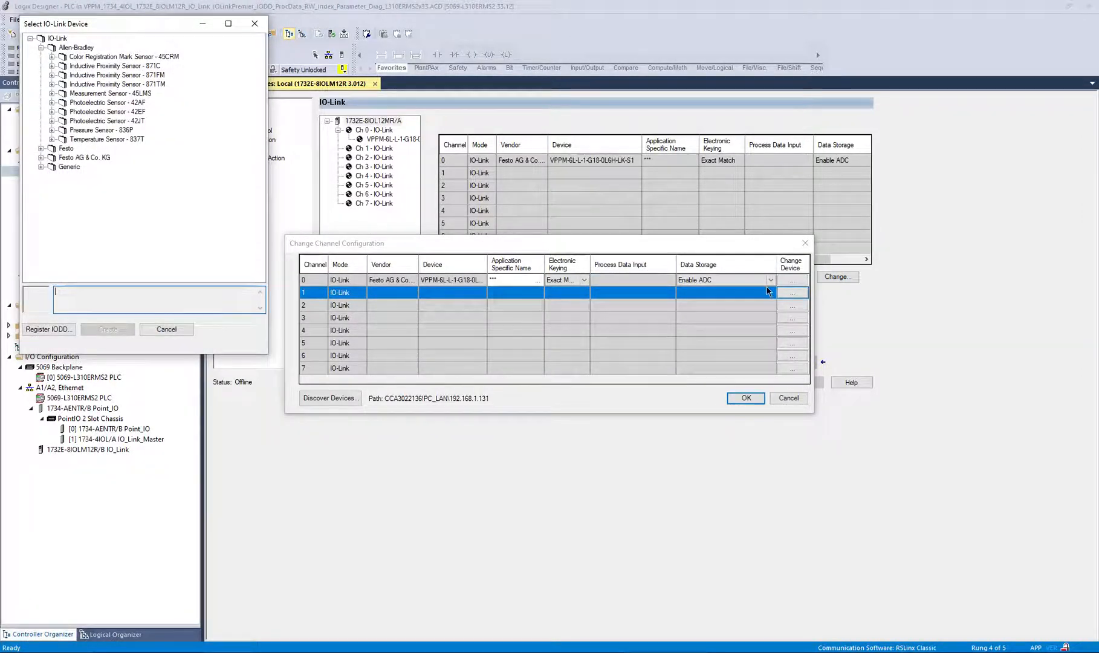
left_click(42, 158)
left_click(51, 185)
left_click(62, 194)
left_click(73, 204)
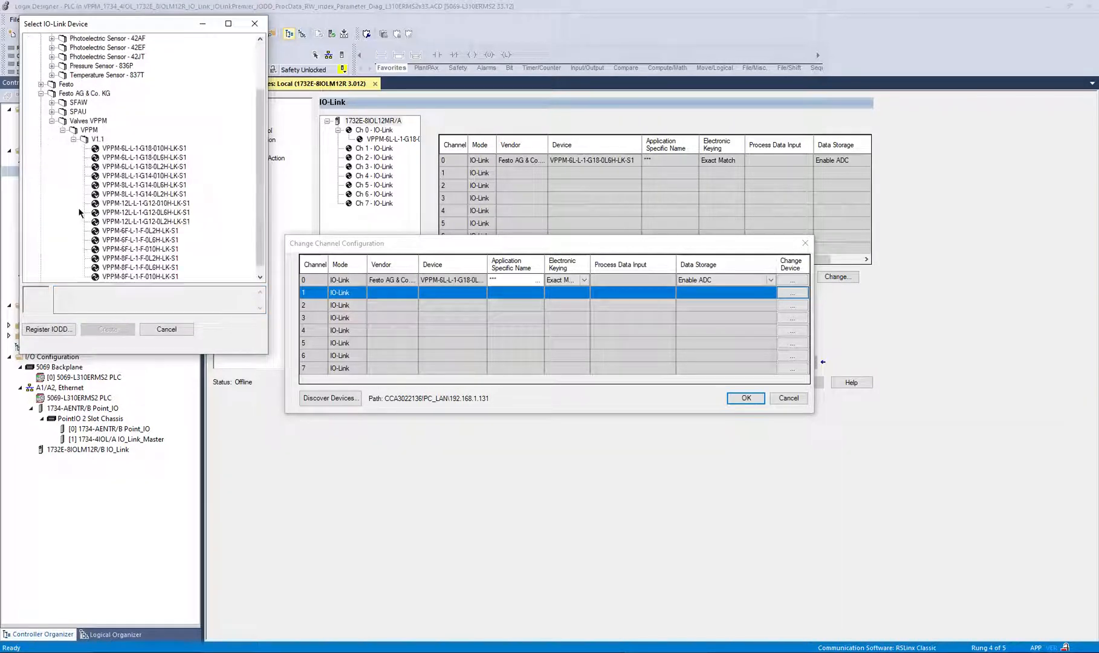
left_click(163, 204)
left_click(168, 159)
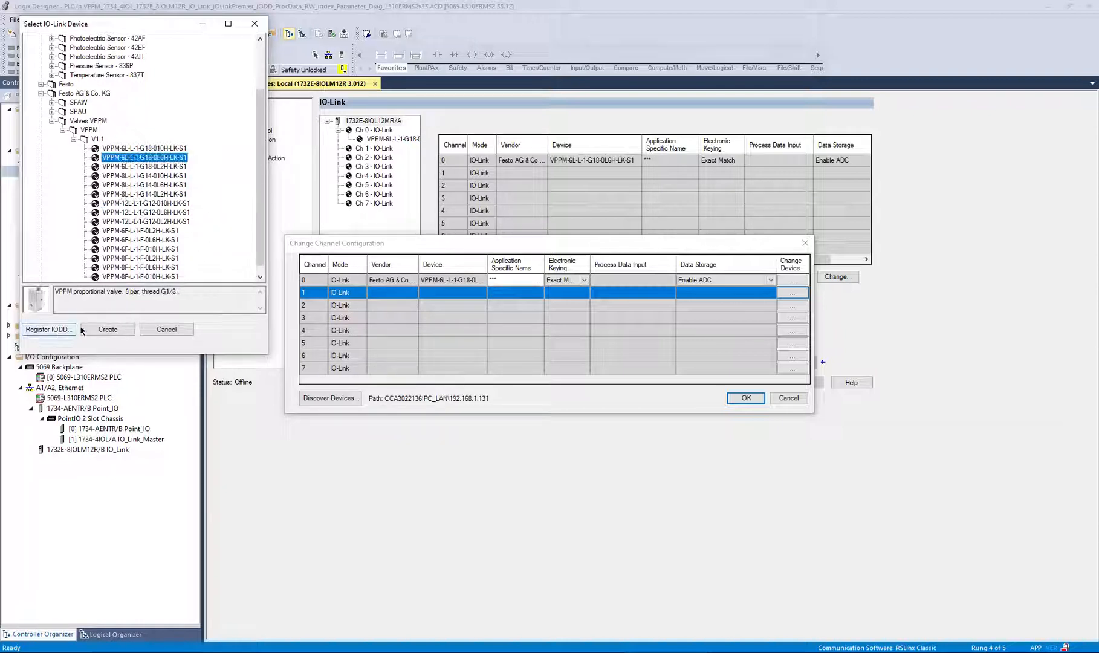
left_click(104, 328)
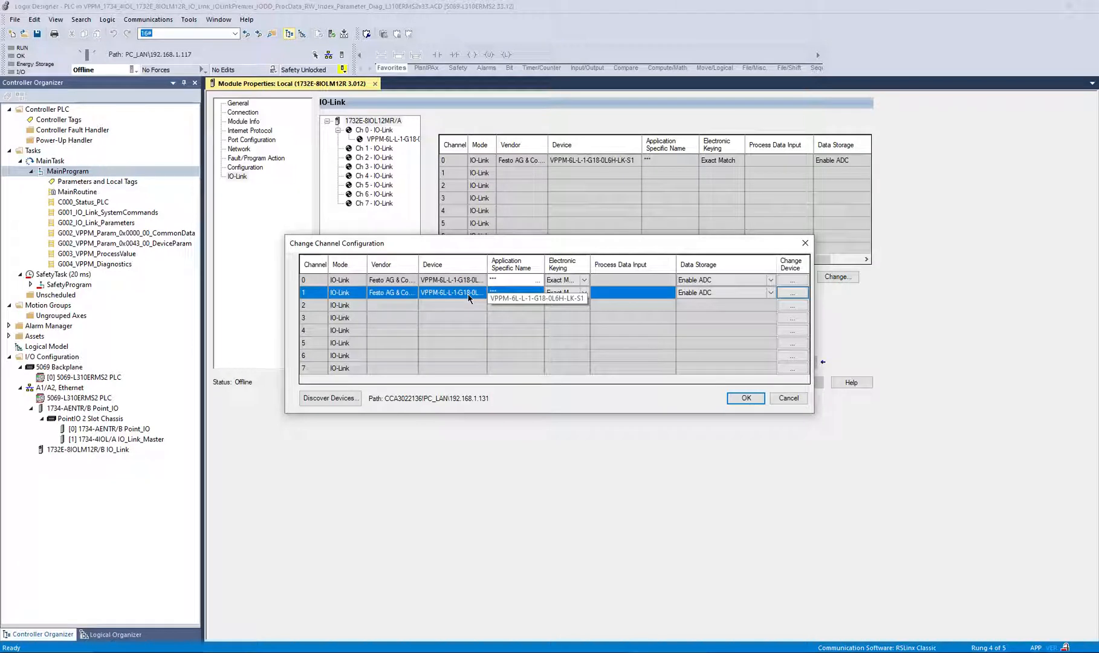
Set channel 1's data storage to Disabled, accept the channel configuration and redisplay the IO-Link channel table
left_click(585, 292)
left_click(587, 296)
left_click(772, 294)
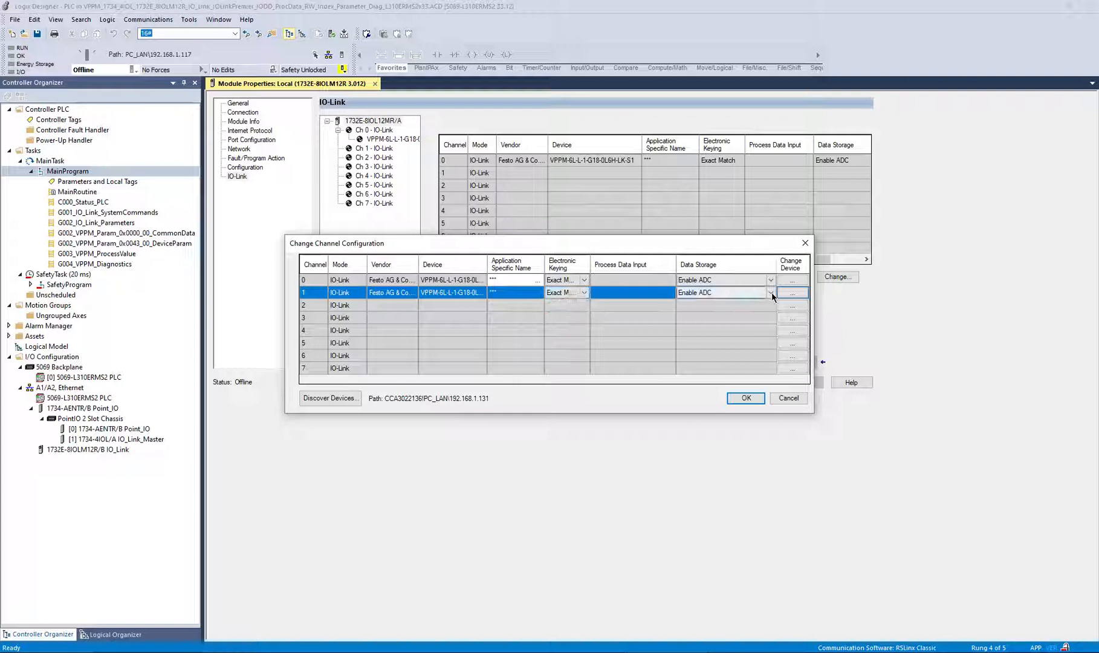
left_click(769, 303)
left_click(766, 294)
left_click(736, 311)
left_click(769, 296)
left_click(753, 311)
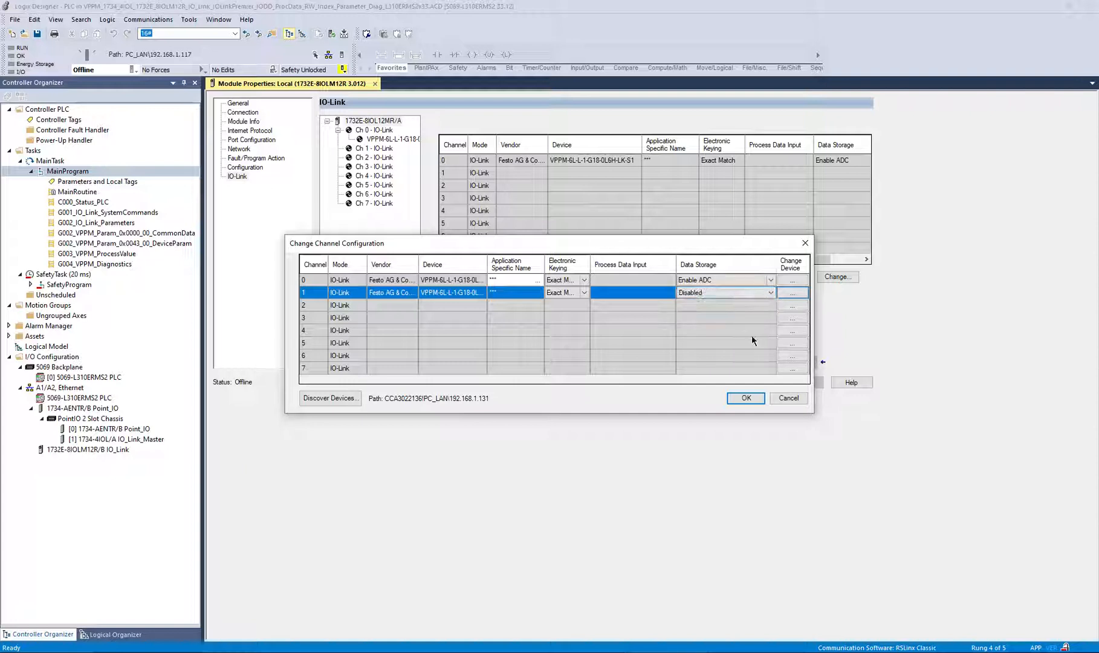
left_click(746, 399)
left_click(587, 384)
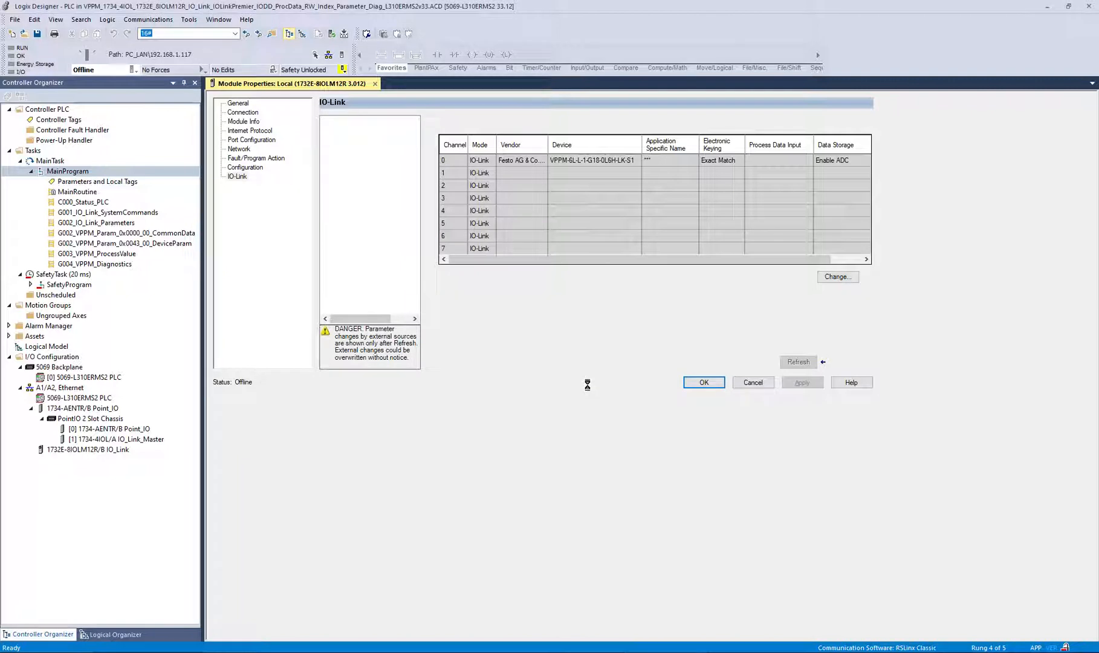
left_click(233, 178)
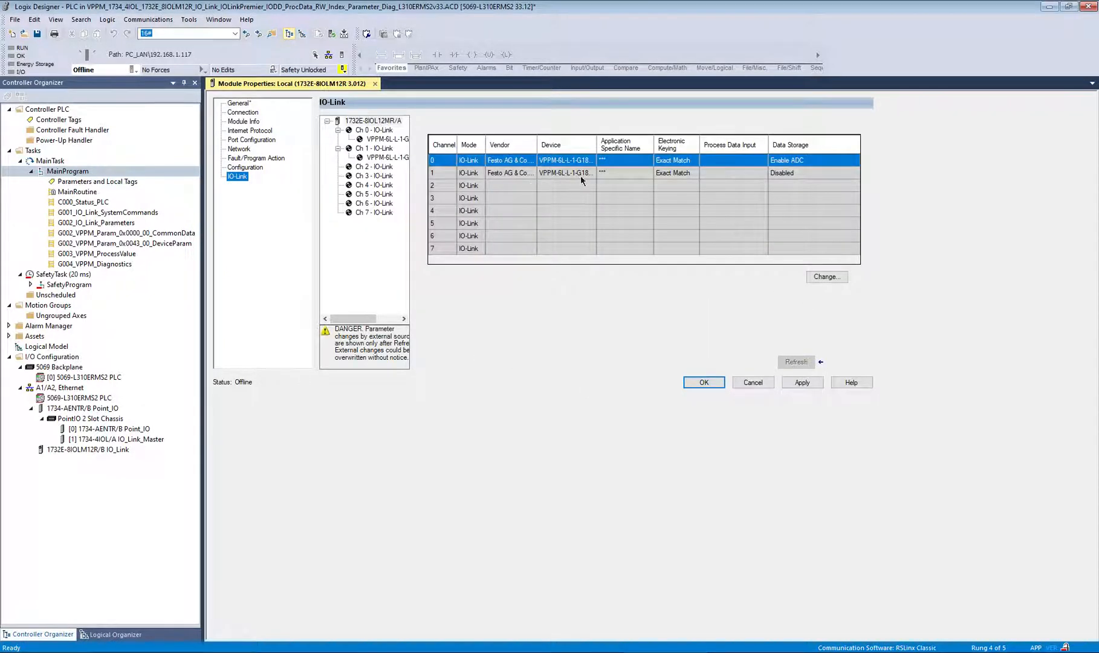
Widen the Device column and review the channel 0 VPPM valve's common, identification, observation and parameter information, finishing at the channel 1 valve
left_click_drag(597, 145, 661, 147)
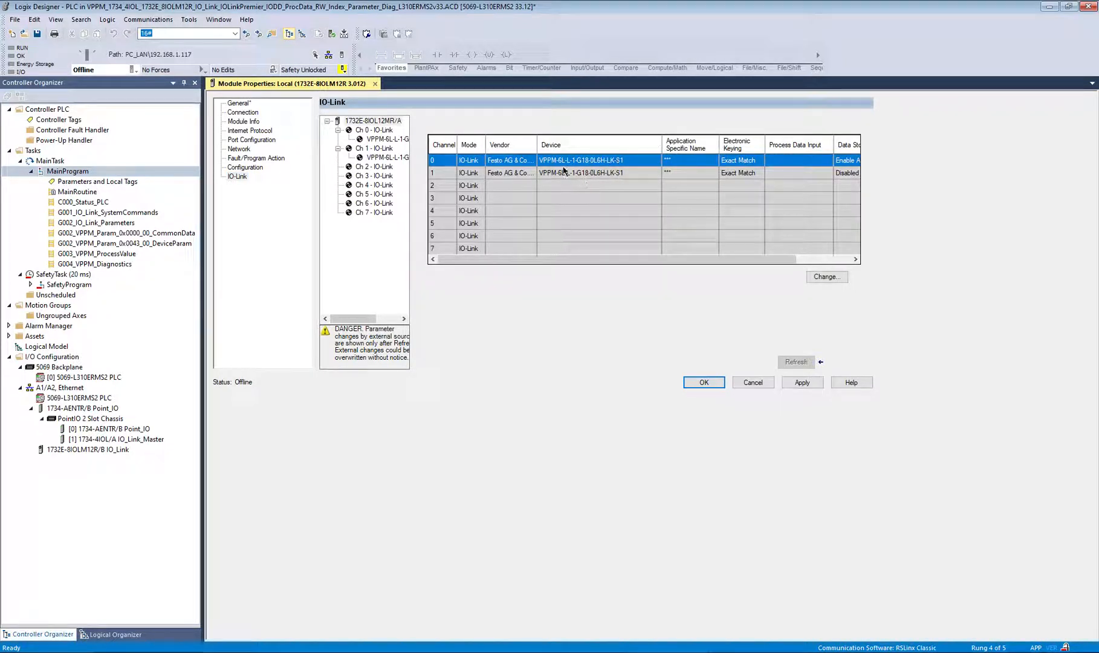
left_click(382, 139)
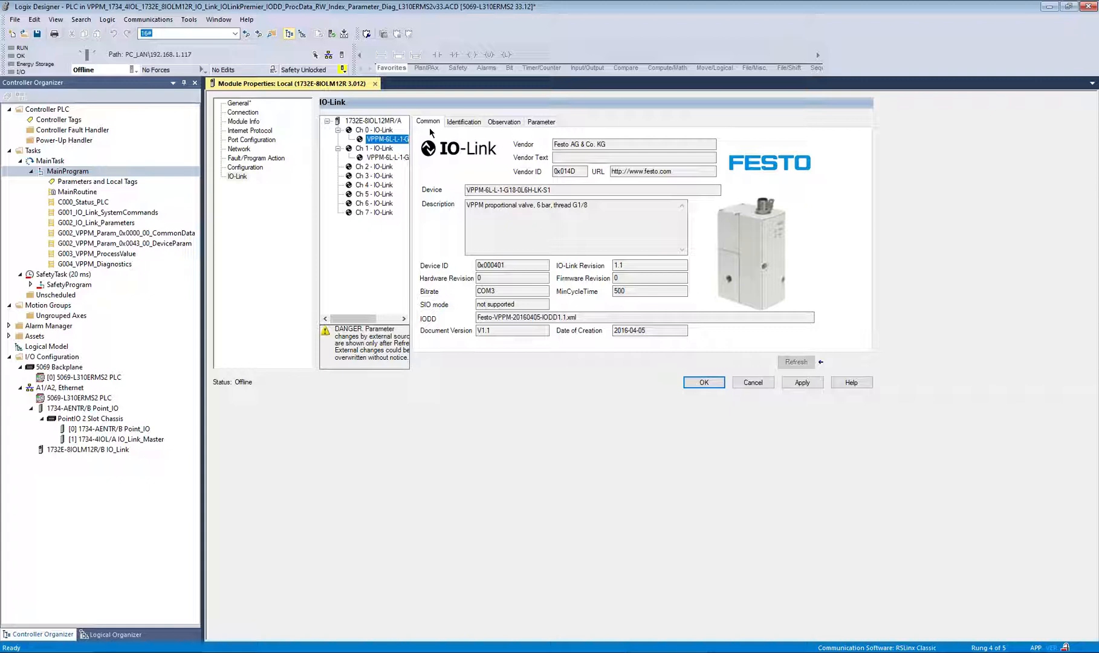
left_click(464, 124)
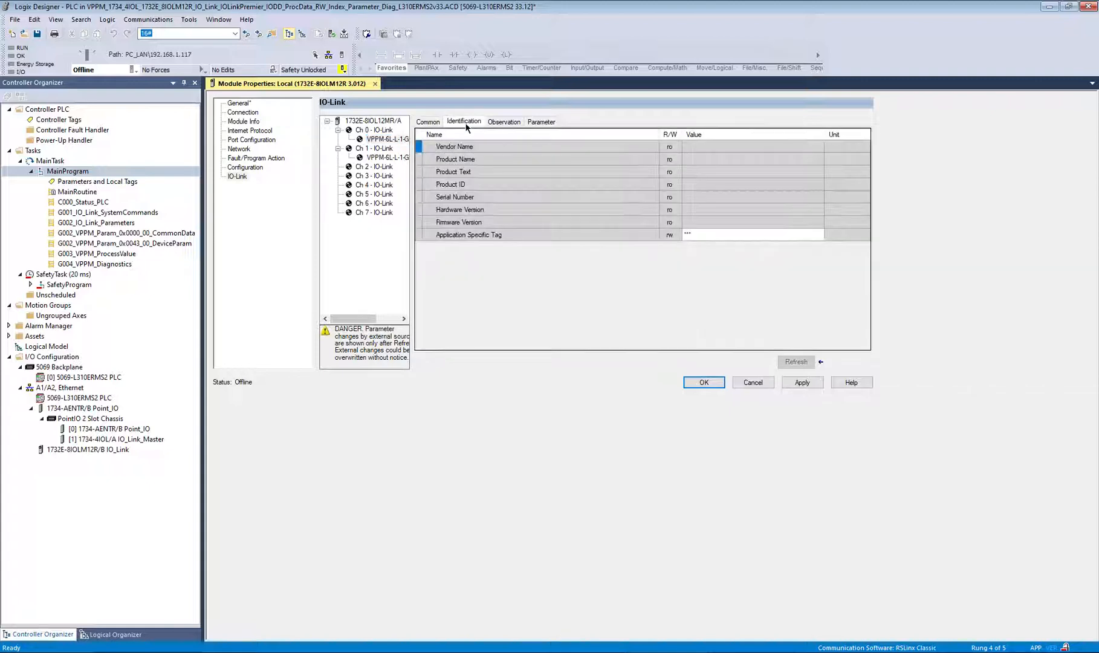
left_click(505, 124)
left_click(540, 122)
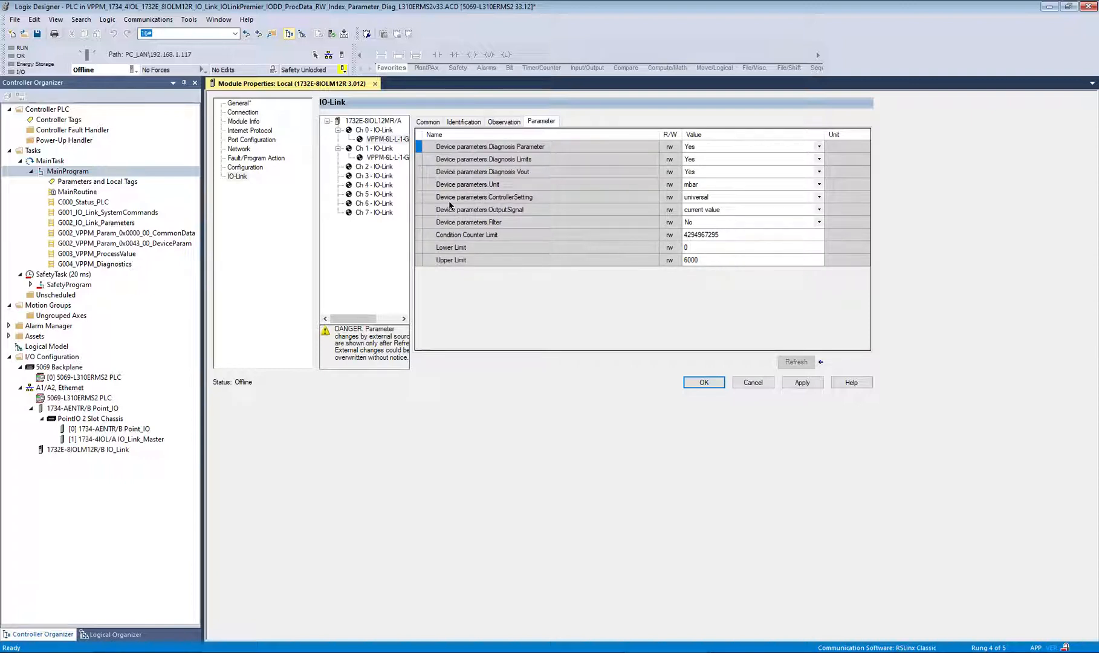
left_click(390, 159)
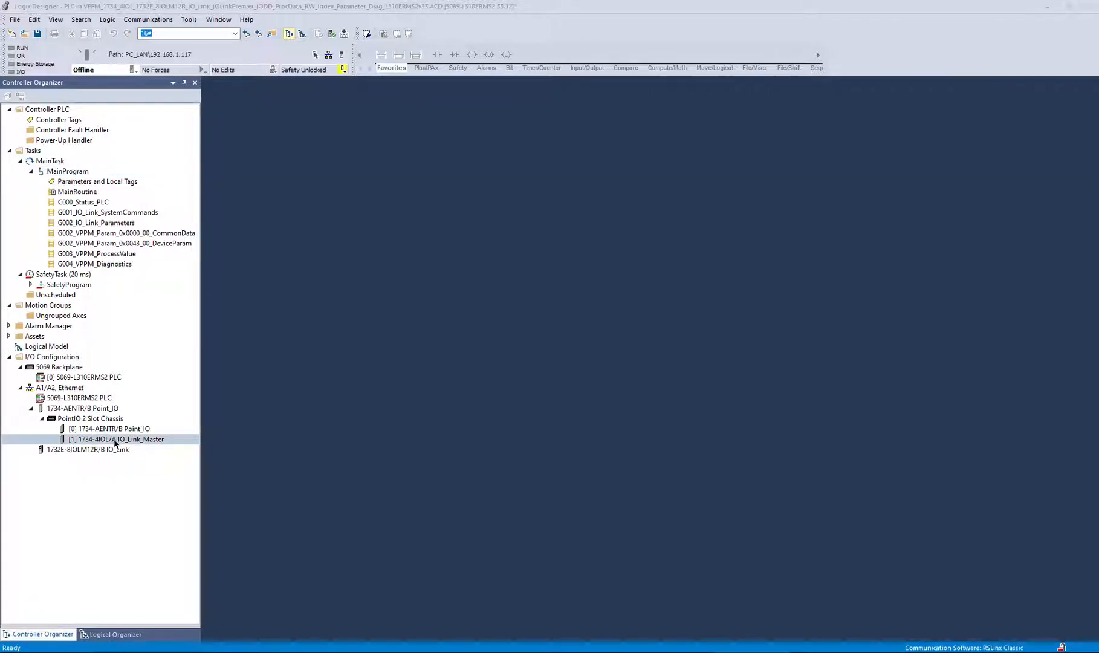
Open the IO-Link channel table of the 1734-4IOL IO_Link_Master, check the Logix Designer version information and close it
double_click(115, 441)
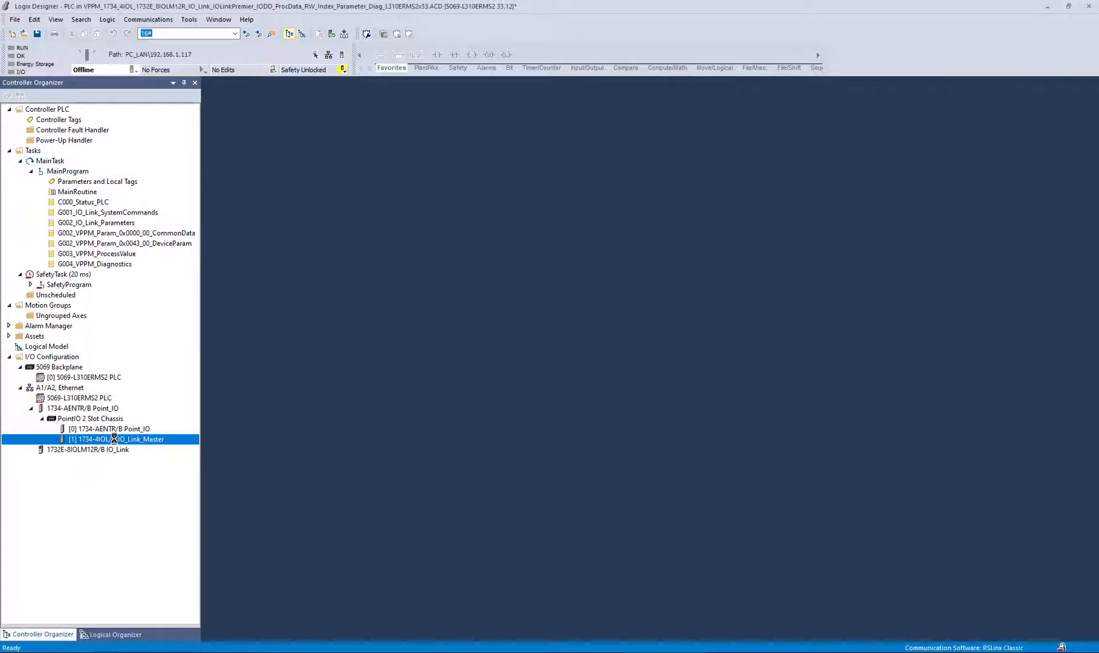
left_click(239, 149)
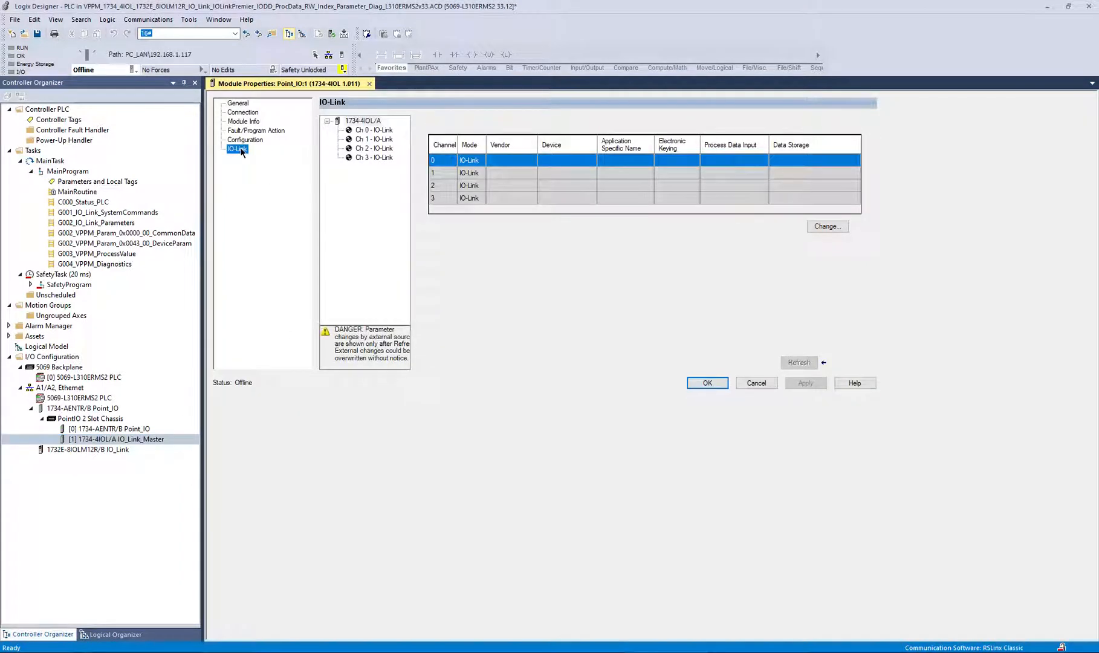
left_click(250, 21)
left_click(268, 98)
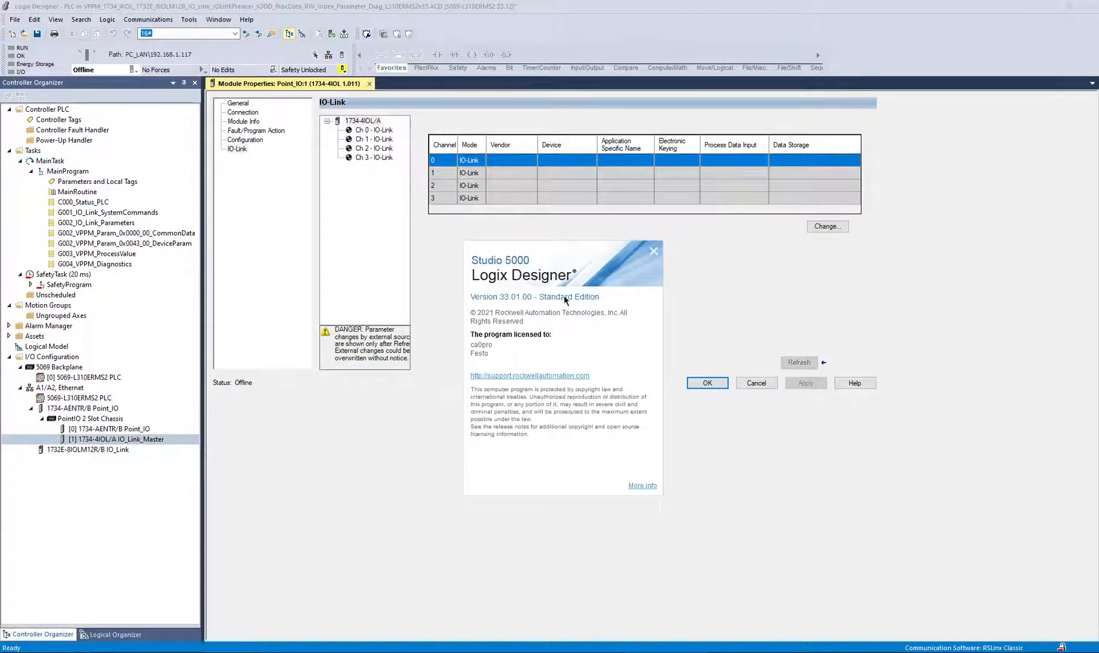
left_click(653, 252)
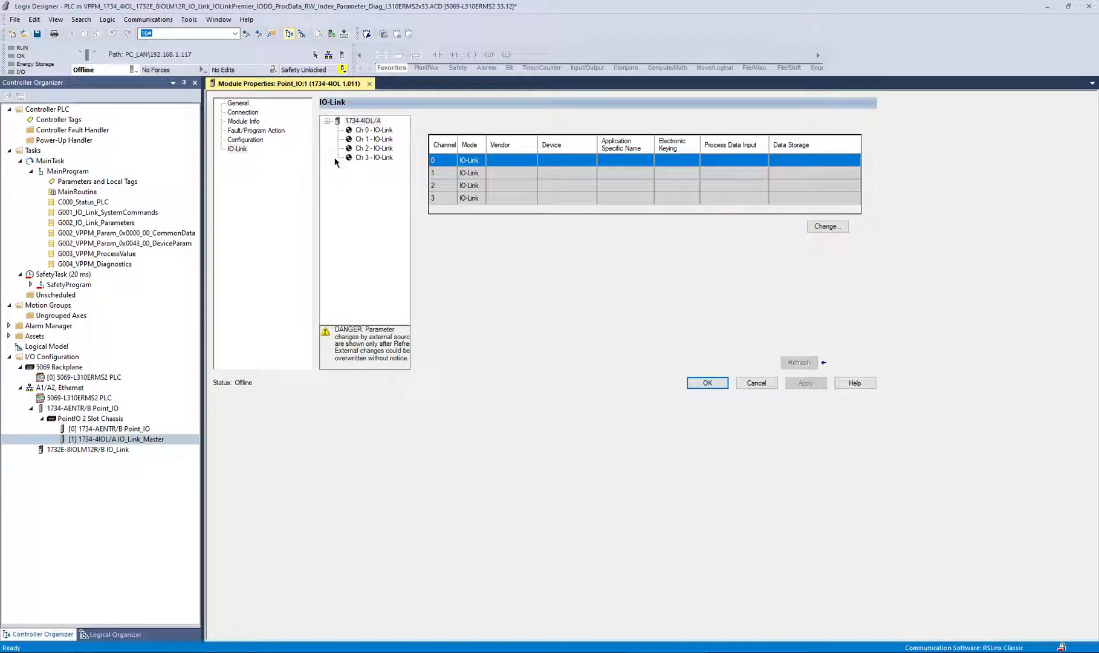
Check the 1734-4IOL master's general module definition and return to its IO-Link channel table
left_click(363, 123)
left_click(238, 103)
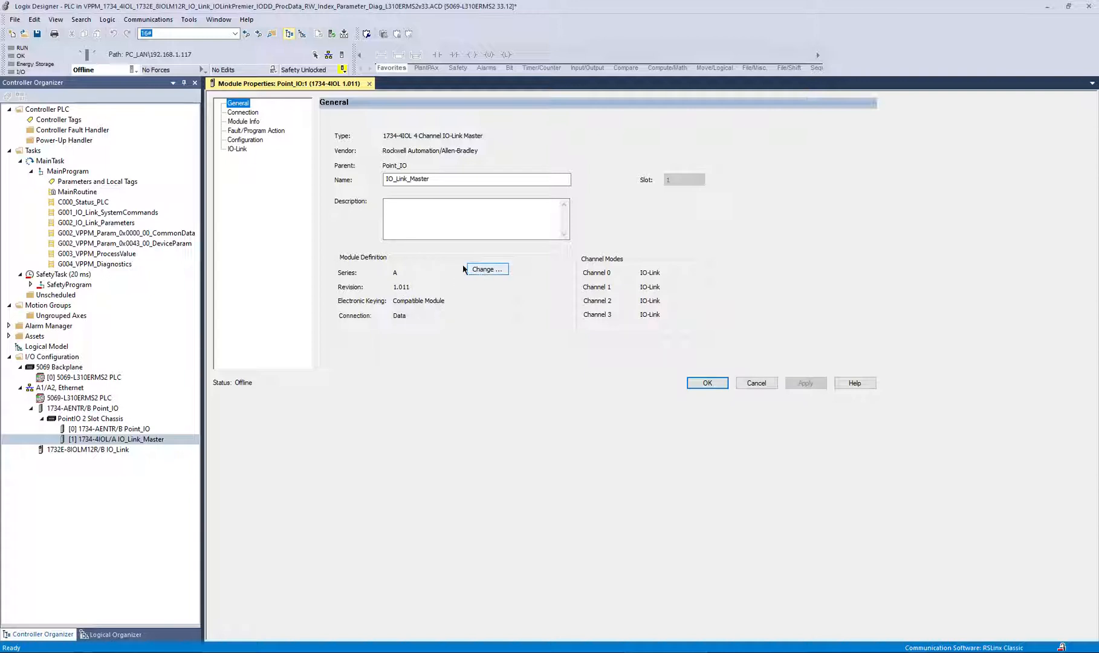
left_click(238, 150)
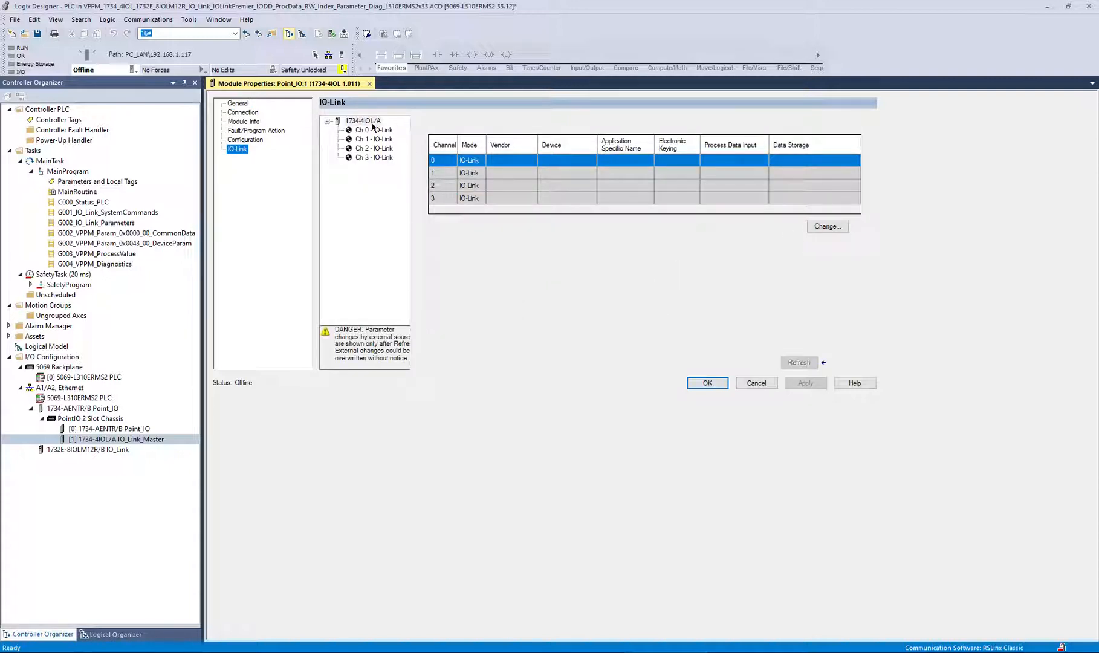
Assign the Festo AG & Co. KG valve VPPM-6L-L-1-G18-0L6H-LK-S1 from VPPM V1.1 to channel 0 of the 1734-4IOL and accept the module definition change
left_click(829, 229)
left_click(792, 280)
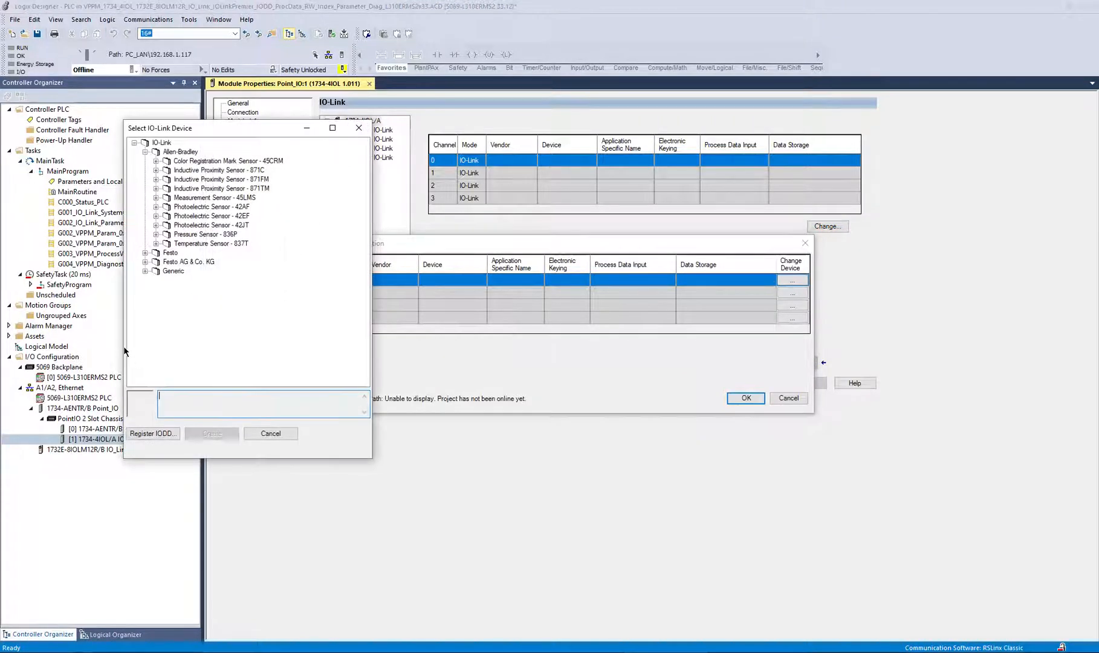
left_click(145, 261)
left_click(156, 289)
left_click(167, 298)
left_click(178, 309)
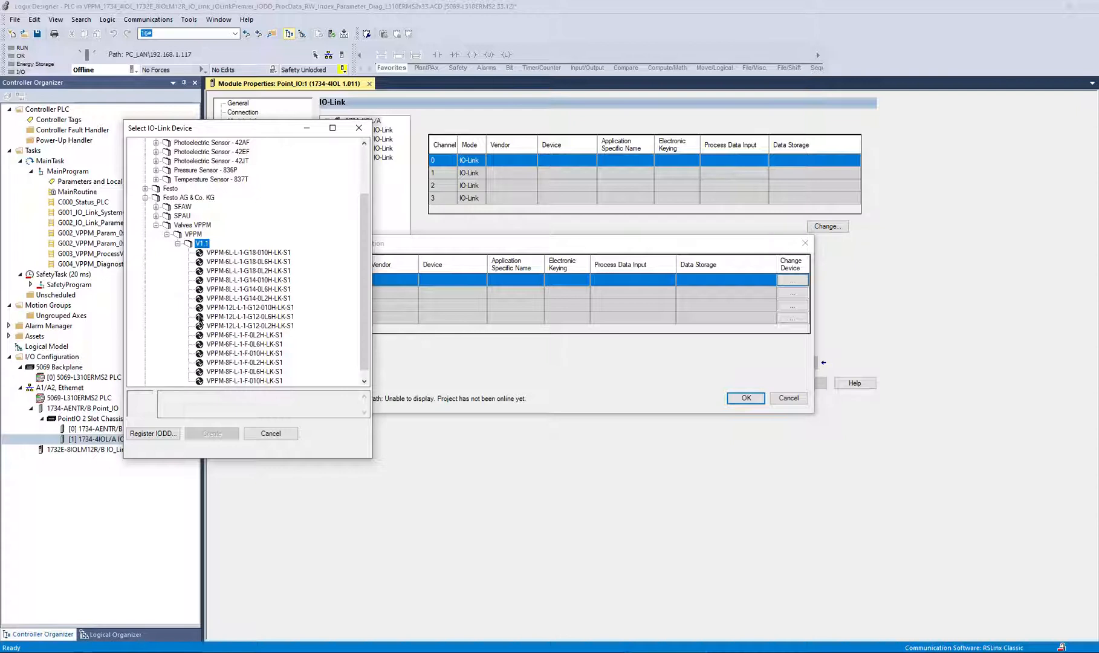
left_click(284, 261)
left_click(220, 434)
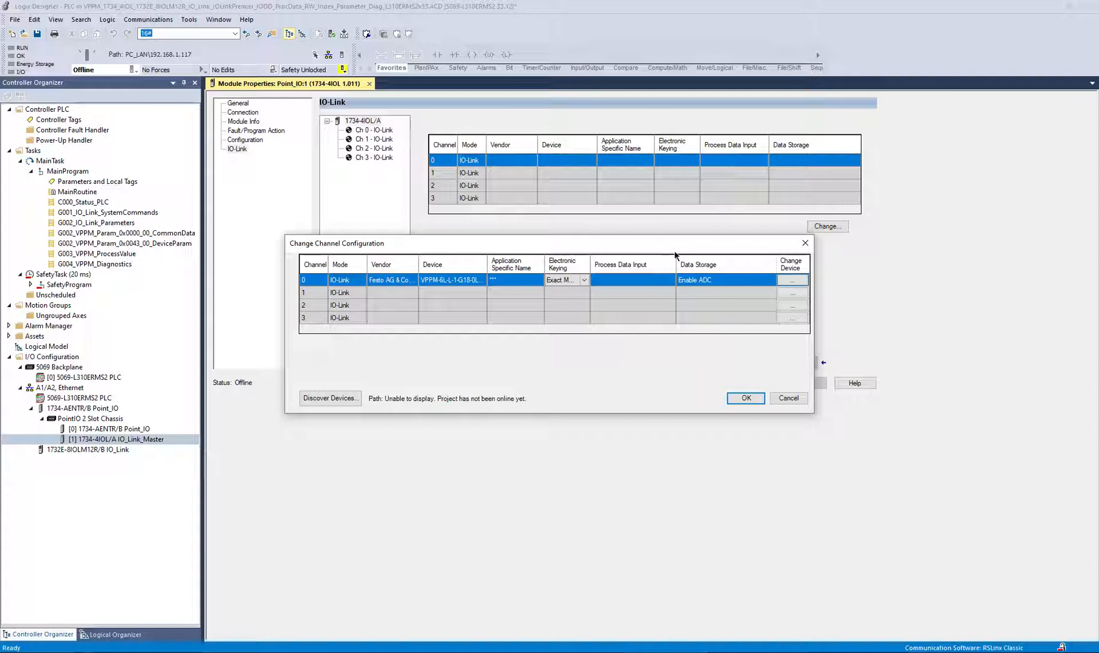
left_click(745, 398)
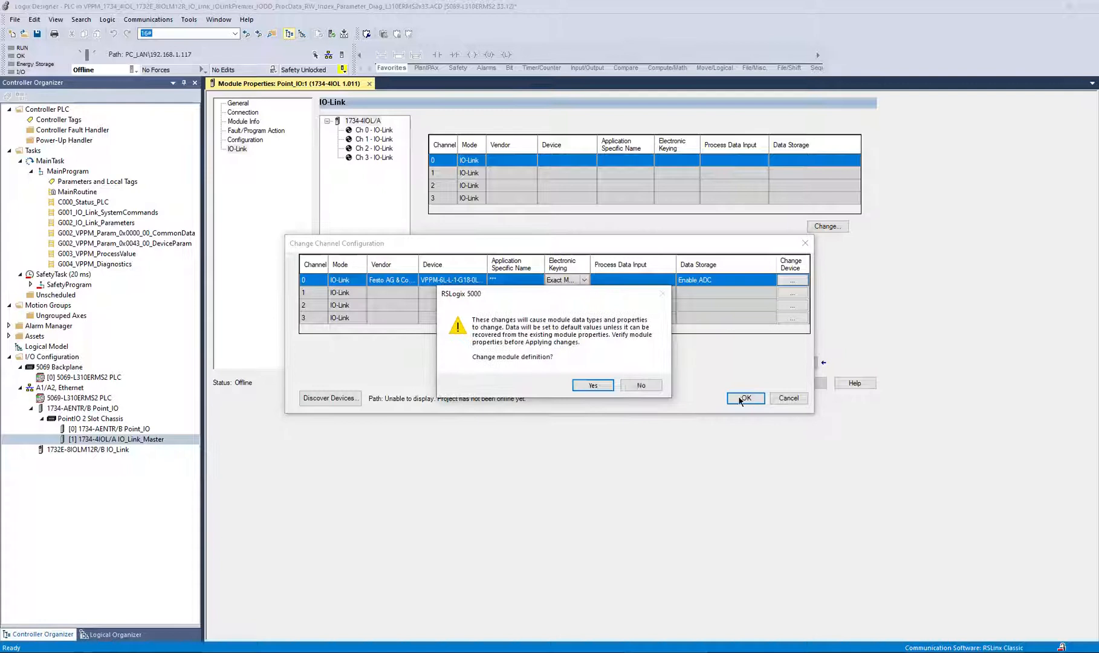
left_click(610, 384)
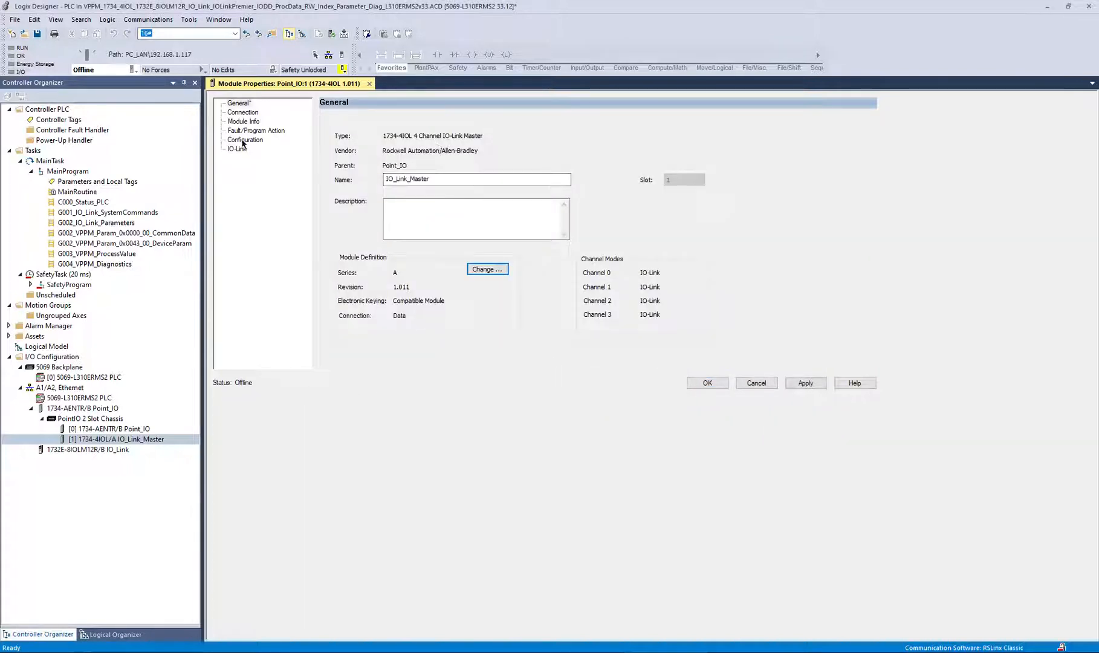
Review the common, identification, observation and parameter information of the 1734-4IOL's channel 0 valve, then close the module properties without applying
left_click(237, 149)
left_click(381, 140)
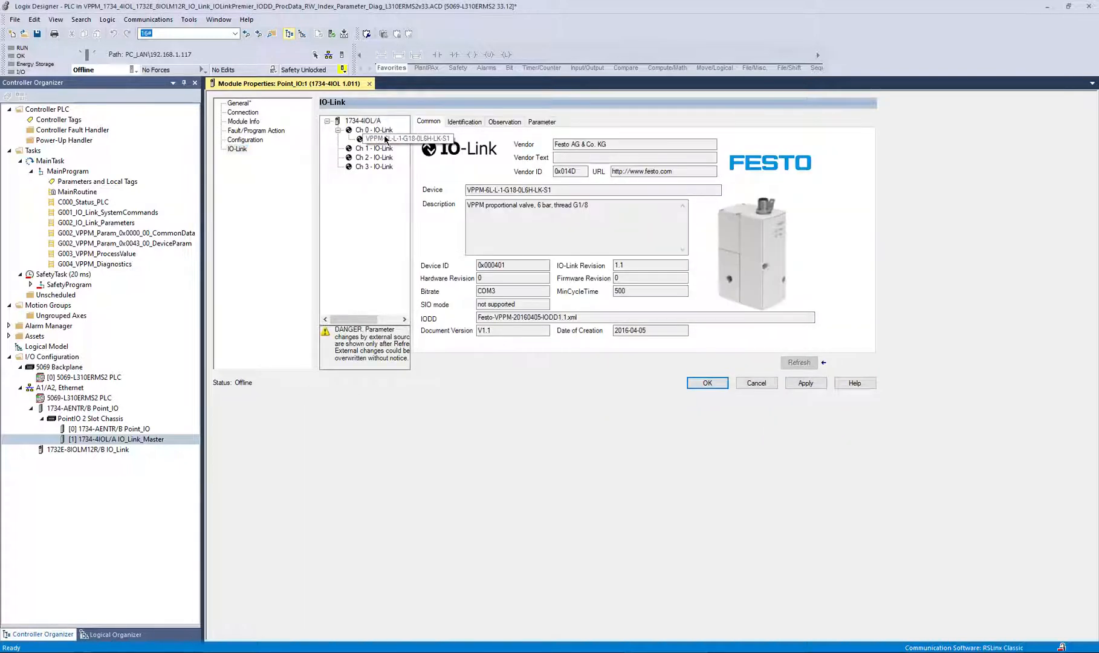
left_click(478, 122)
left_click(504, 122)
left_click(540, 122)
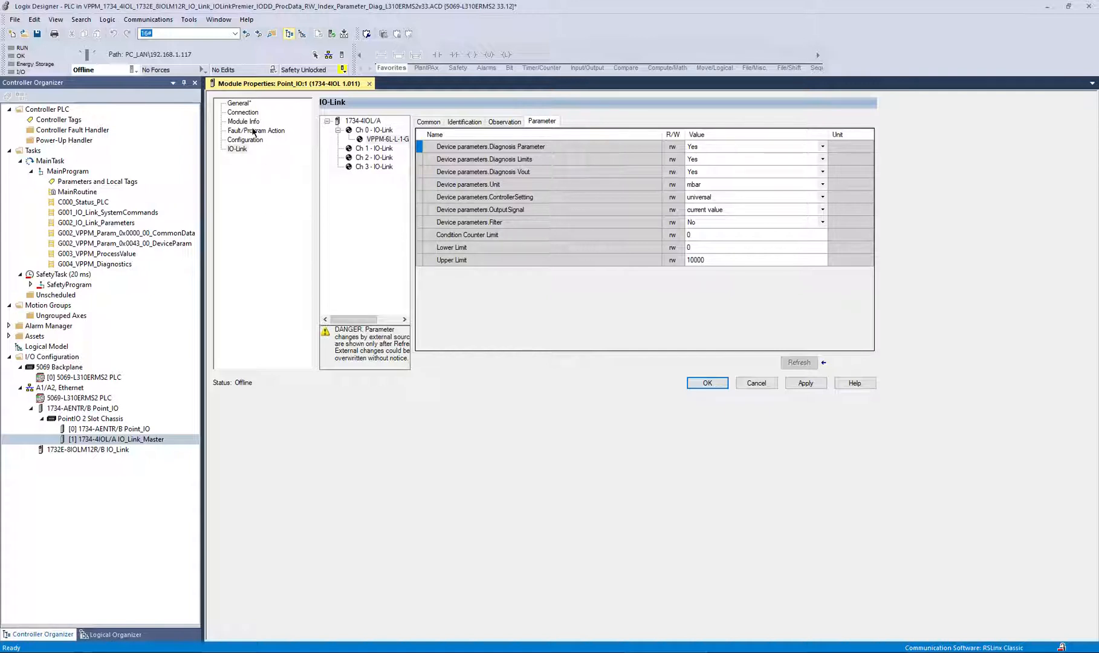
left_click(370, 84)
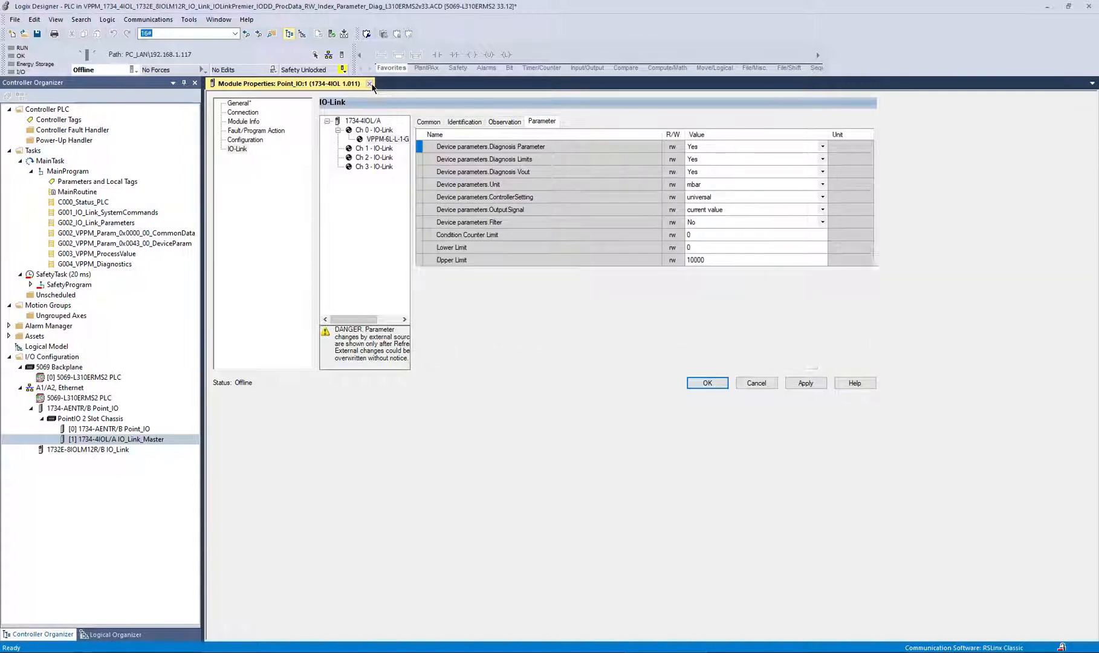
Reopen the 1734-4IOL master's IO-Link channel table to check its assignments, then cancel the module properties
double_click(109, 438)
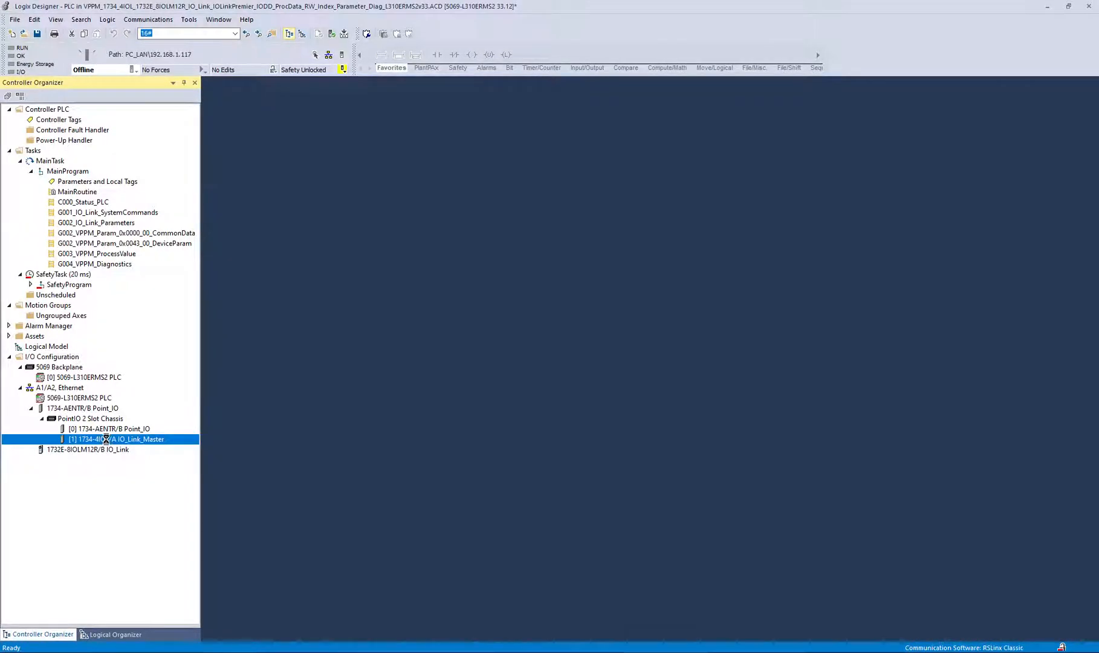
left_click(234, 150)
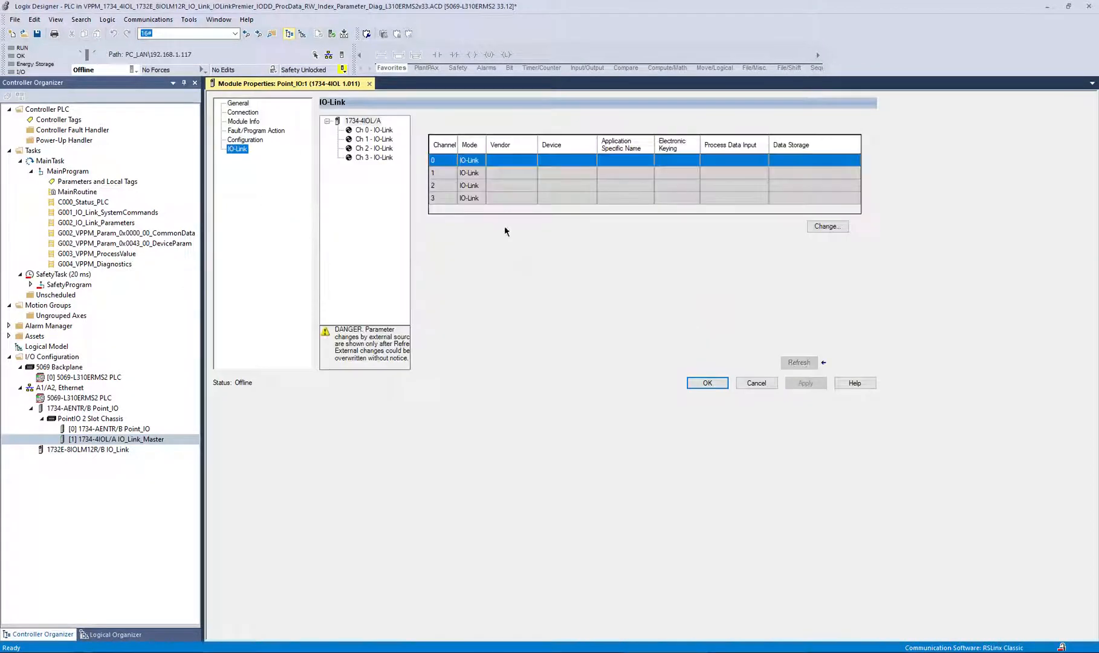
left_click(767, 383)
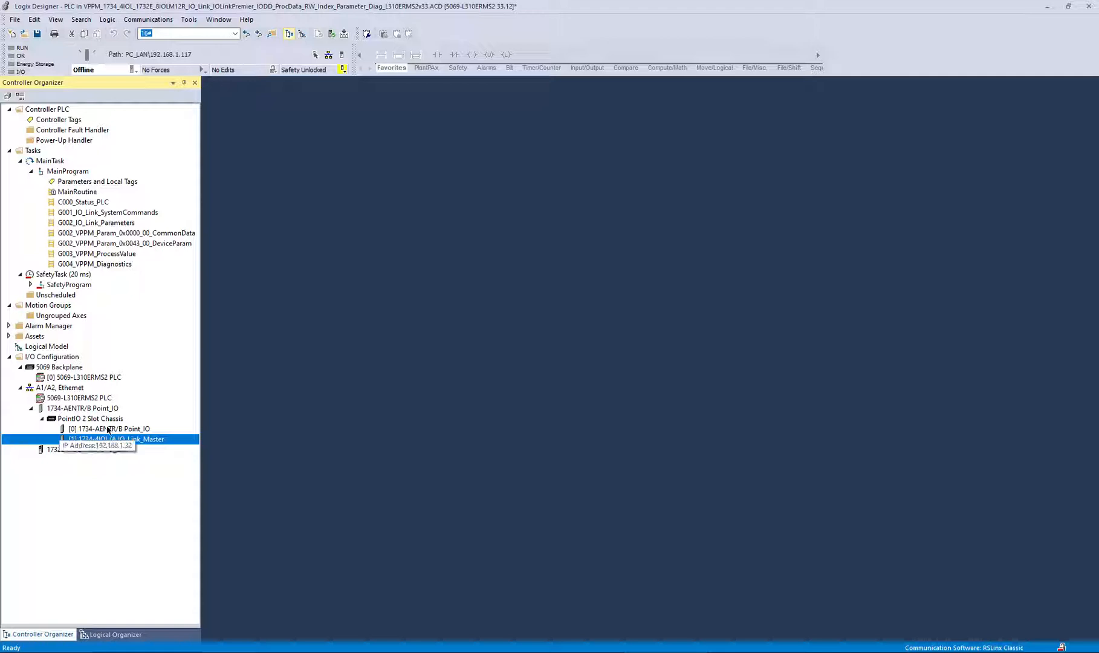
Assign the Allen-Bradley pressure sensor 836P-D1NMGB14PA-D4 V1.1 to channel 1 of the 1732E-8IOLM12R in its channel configuration
left_click(105, 448)
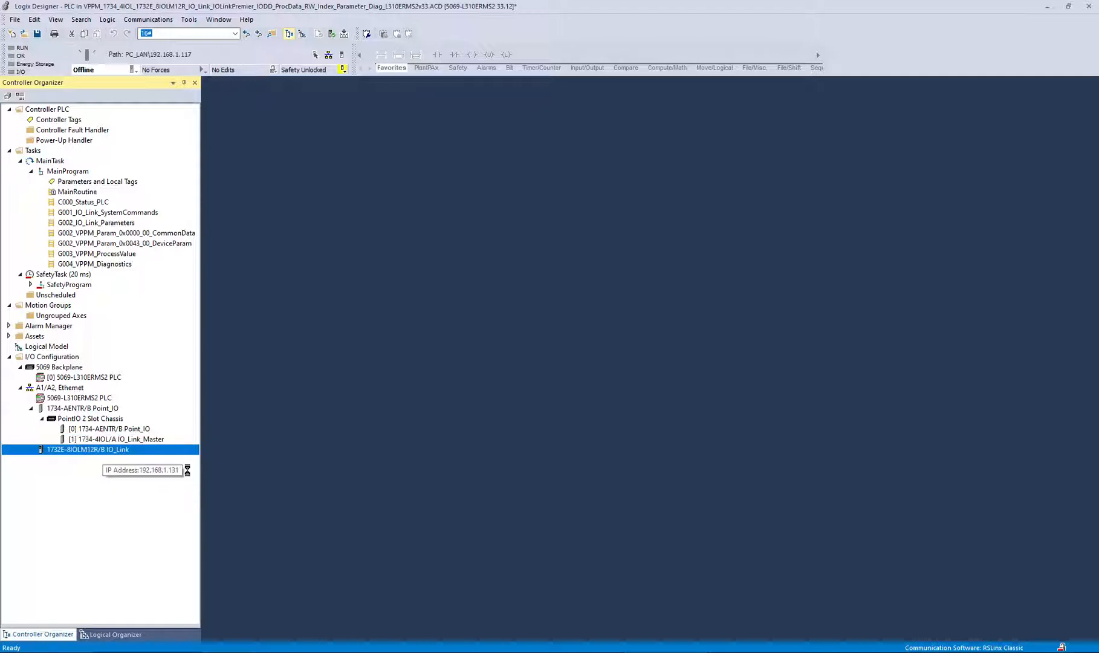
double_click(106, 449)
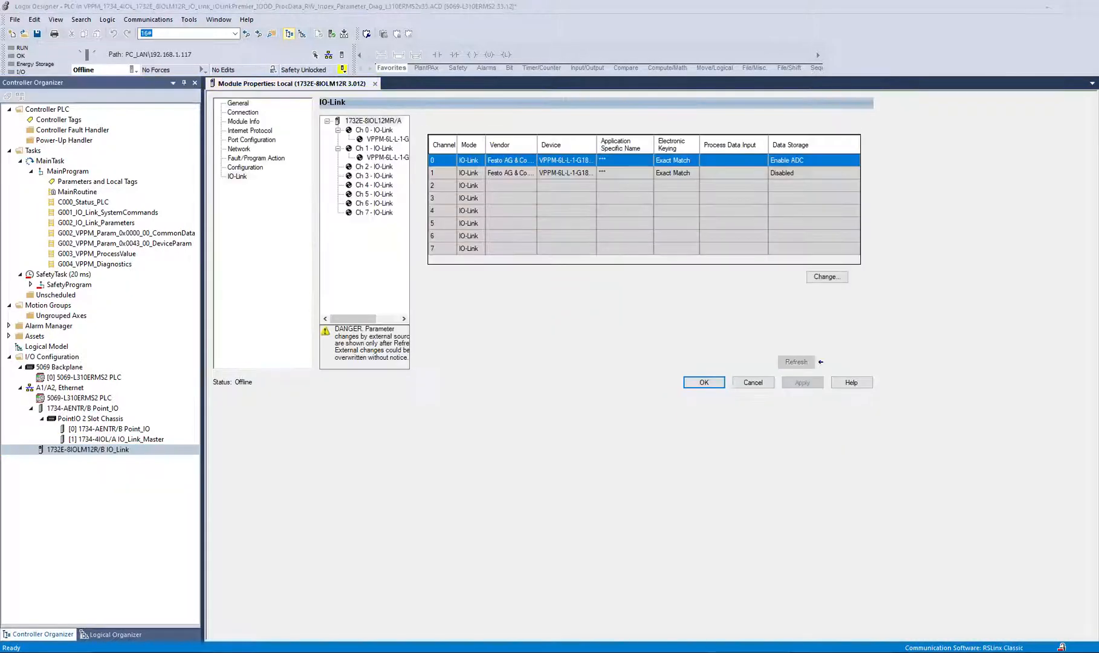
left_click(827, 277)
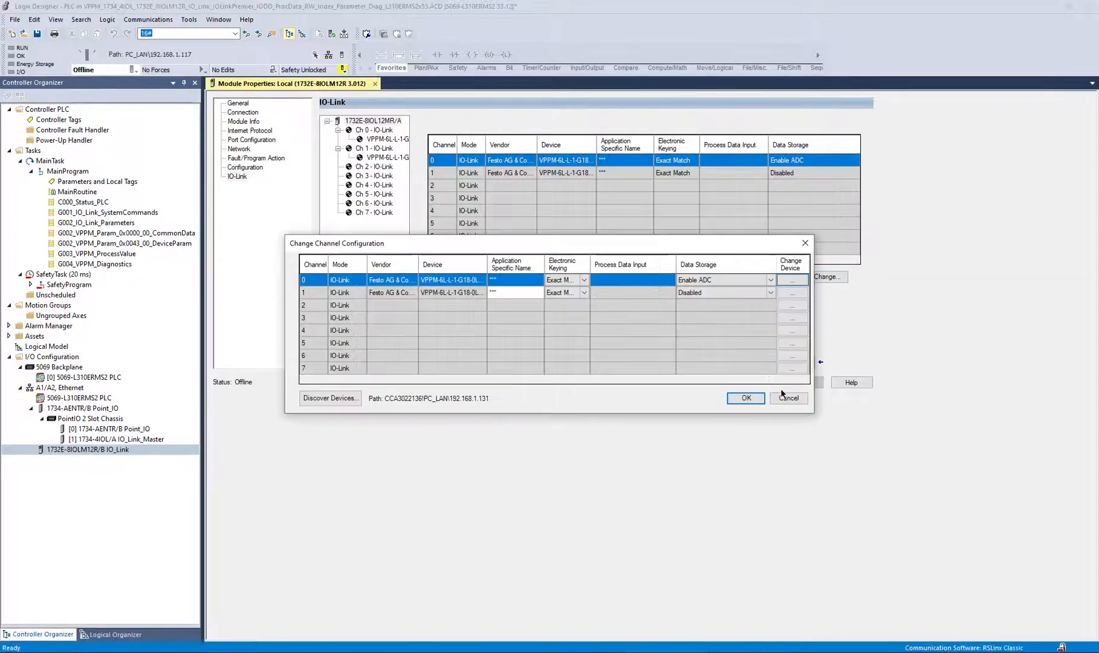
left_click(792, 292)
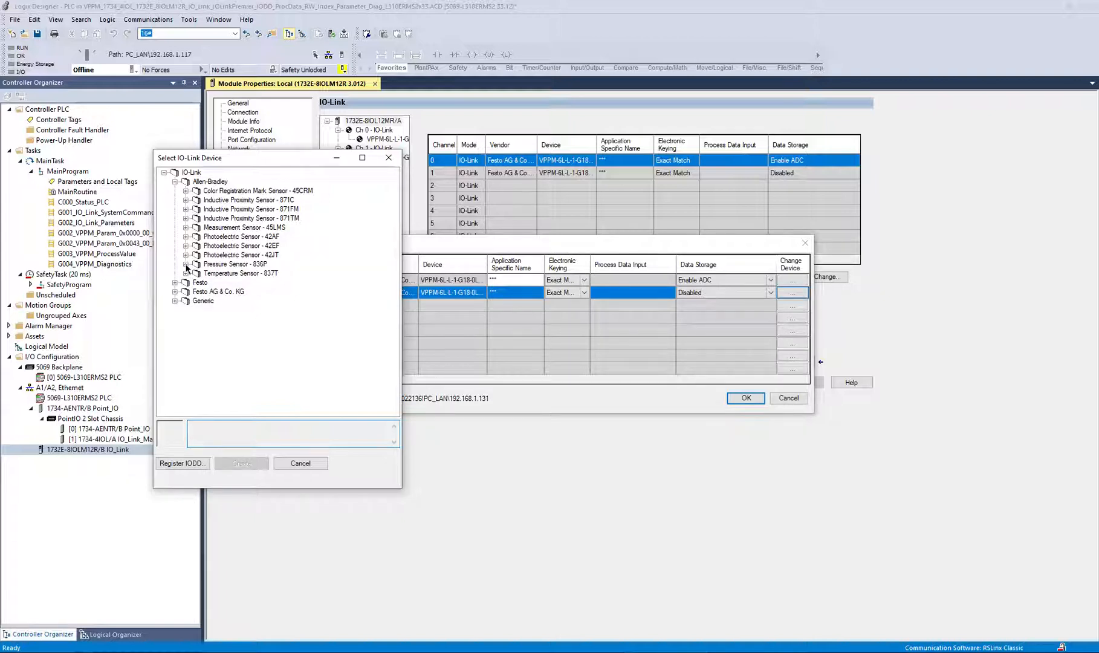
left_click(186, 264)
left_click(247, 291)
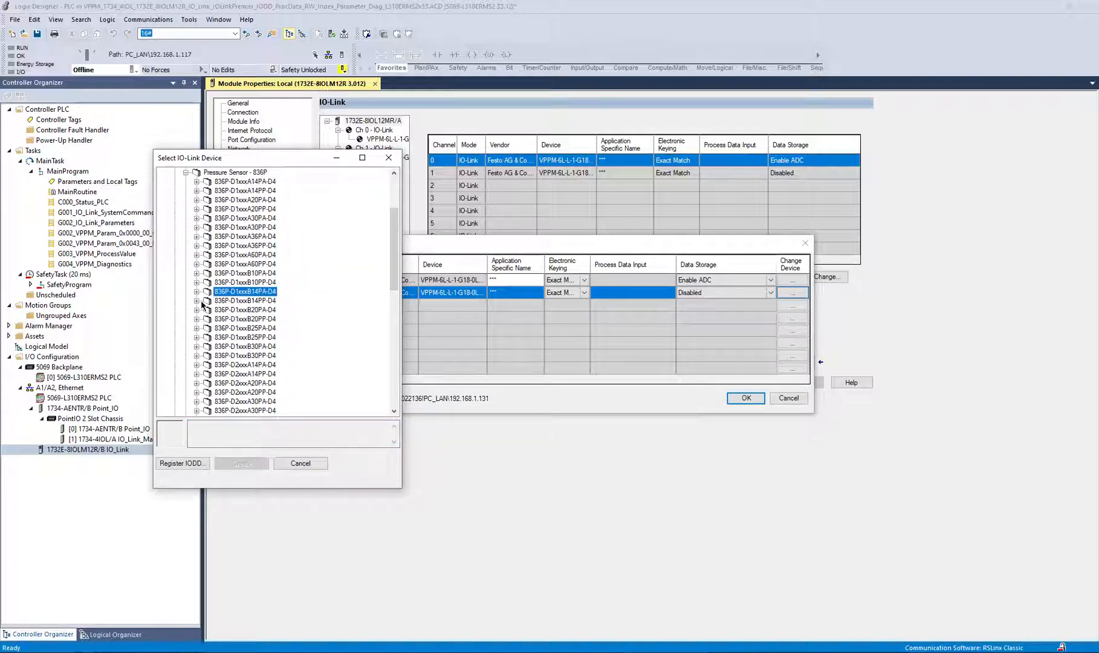
left_click(269, 309)
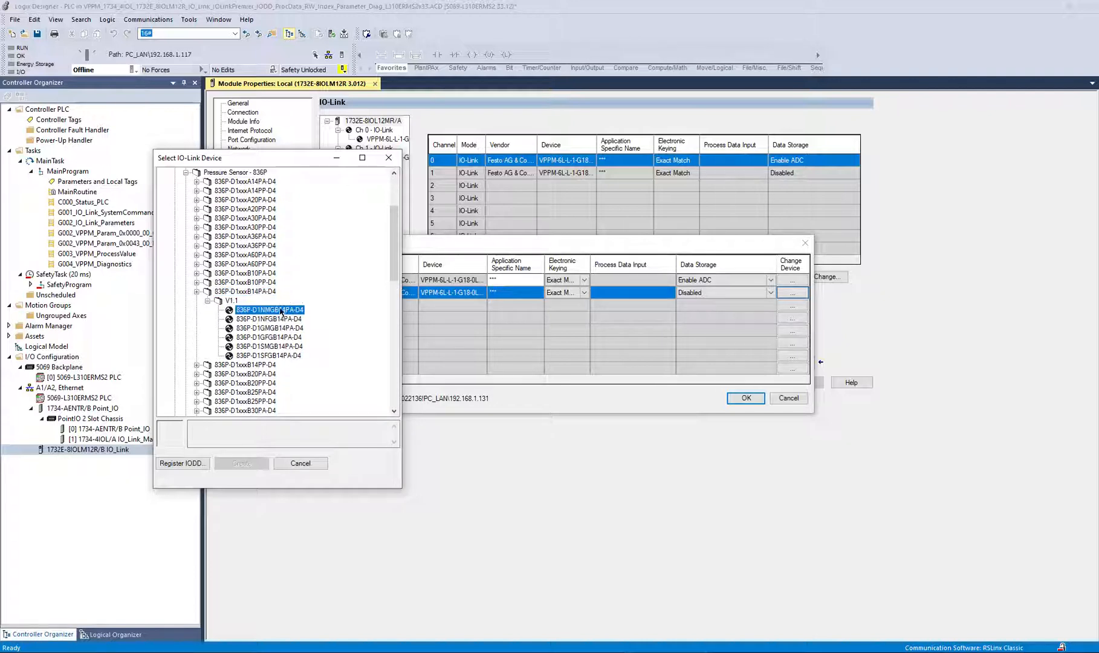
left_click(241, 463)
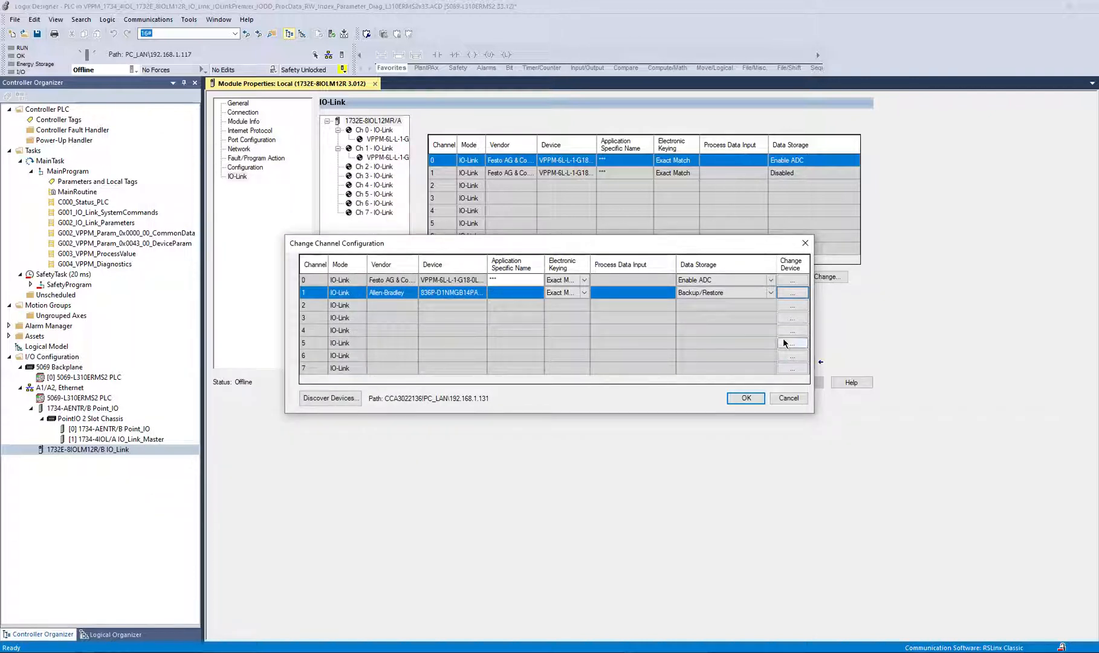
Compare the data storage options offered for the channel 1 pressure sensor with those for the channel 0 VPPM valve
left_click(773, 292)
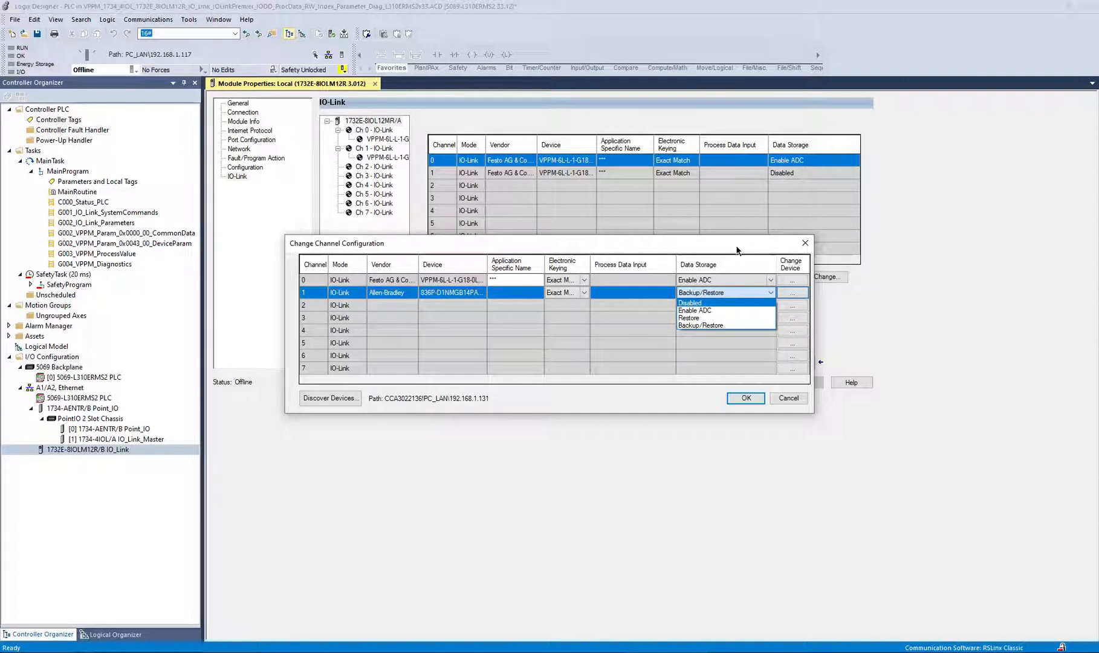
left_click(759, 257)
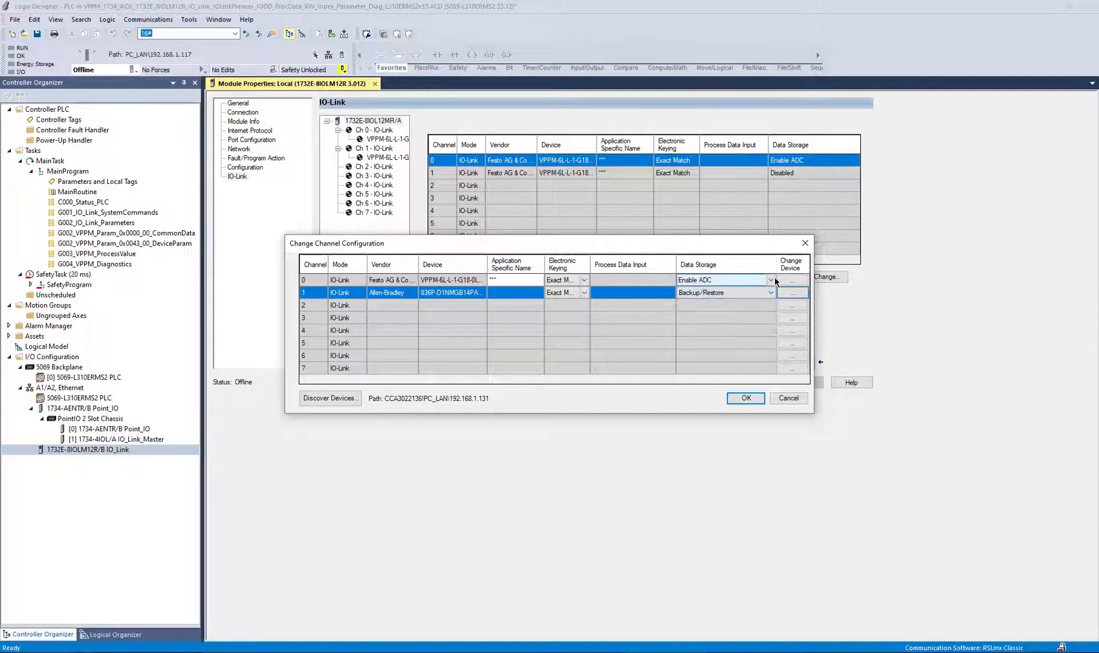
left_click(772, 281)
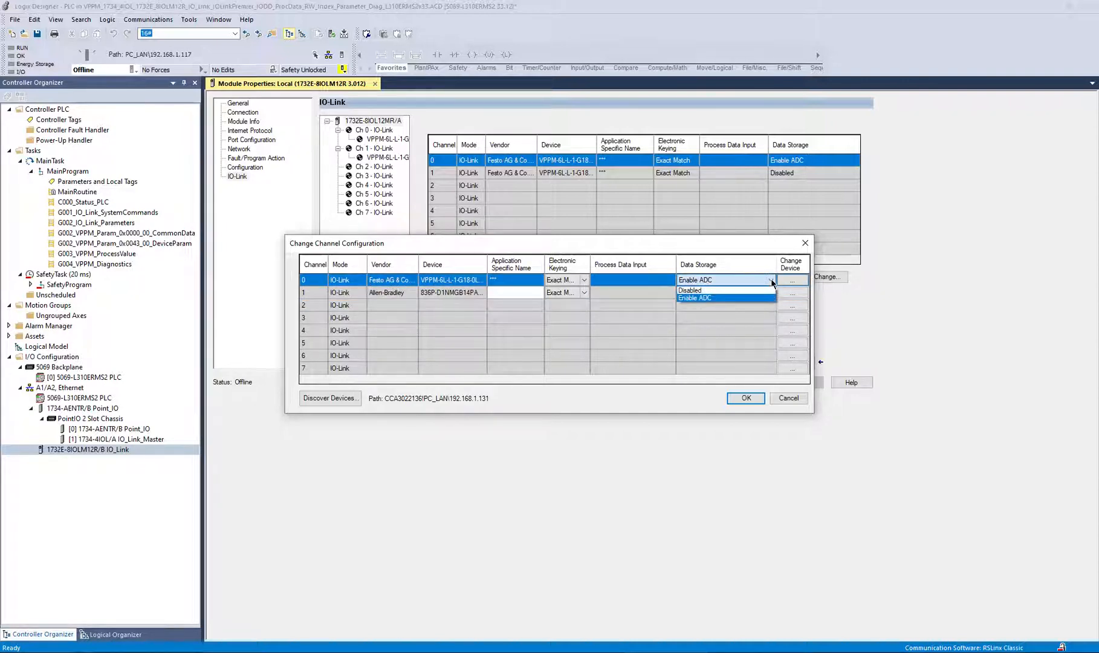
left_click(771, 281)
left_click(775, 250)
left_click(773, 293)
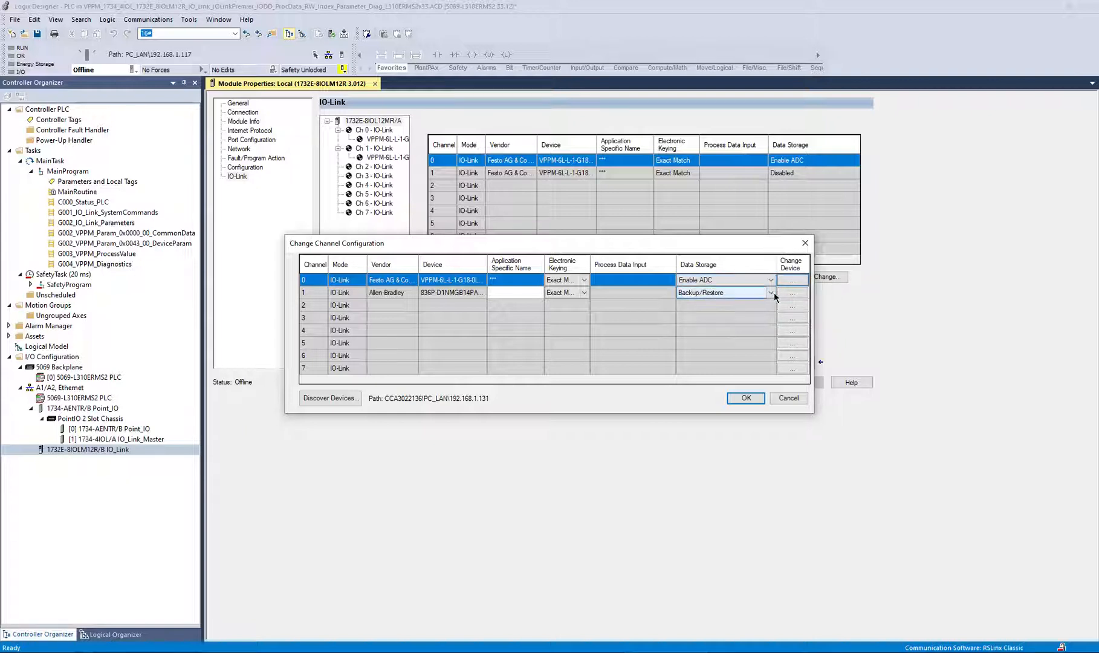
left_click(771, 292)
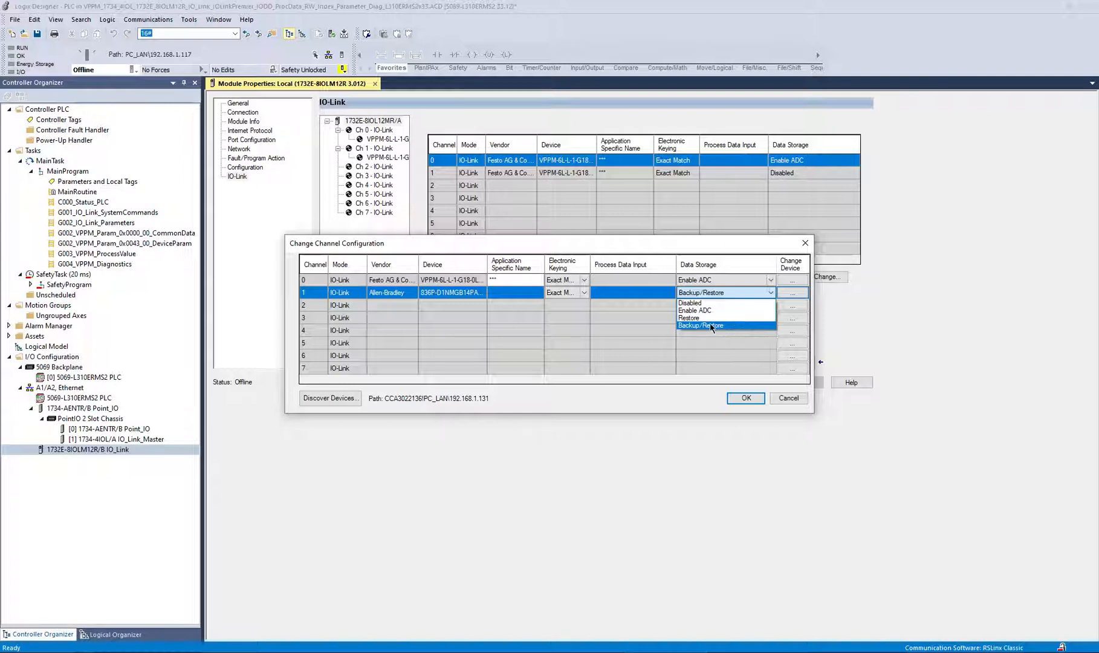
left_click(759, 247)
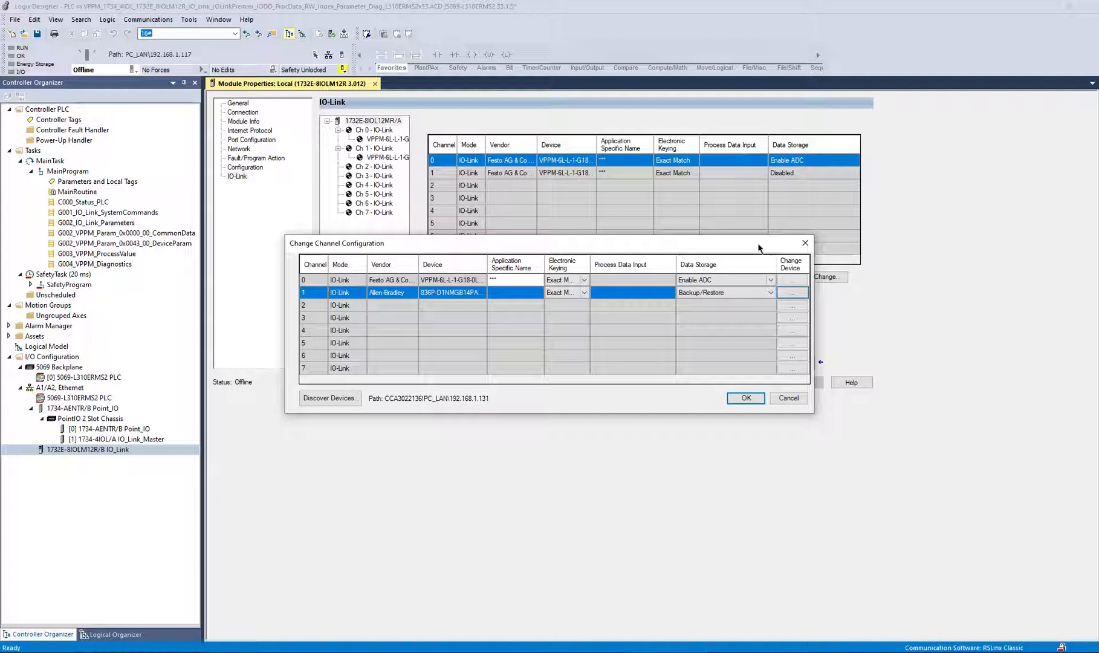
Check the data storage options of the channel 1 pressure sensor, then accept the channel configuration and the module definition change
left_click(769, 293)
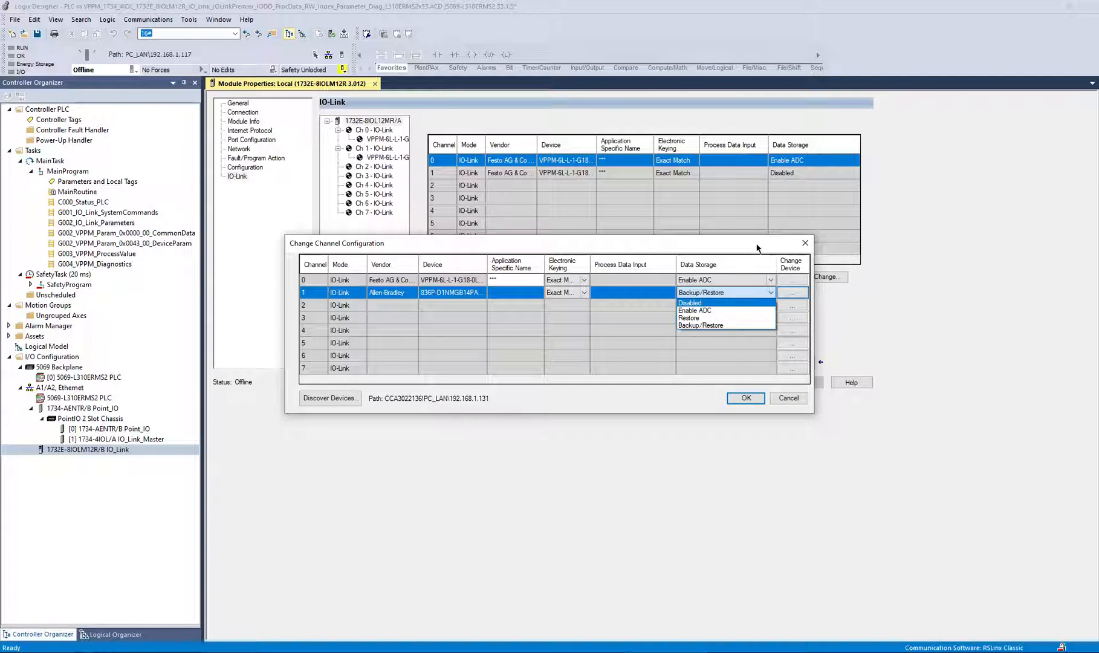
left_click(149, 652)
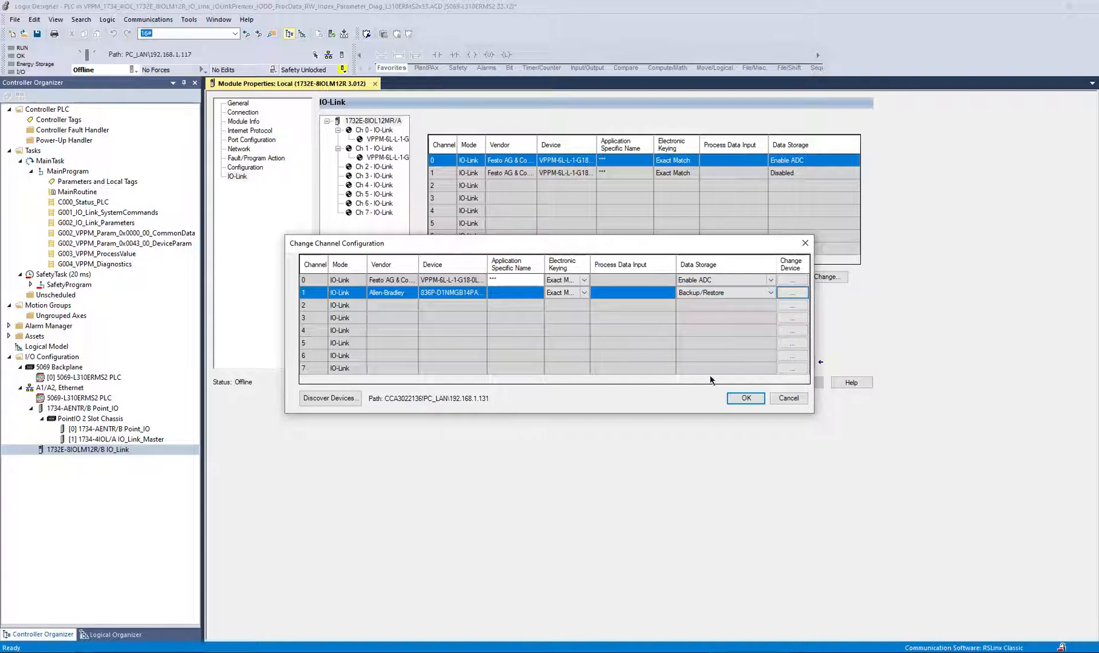
left_click(754, 395)
left_click(607, 388)
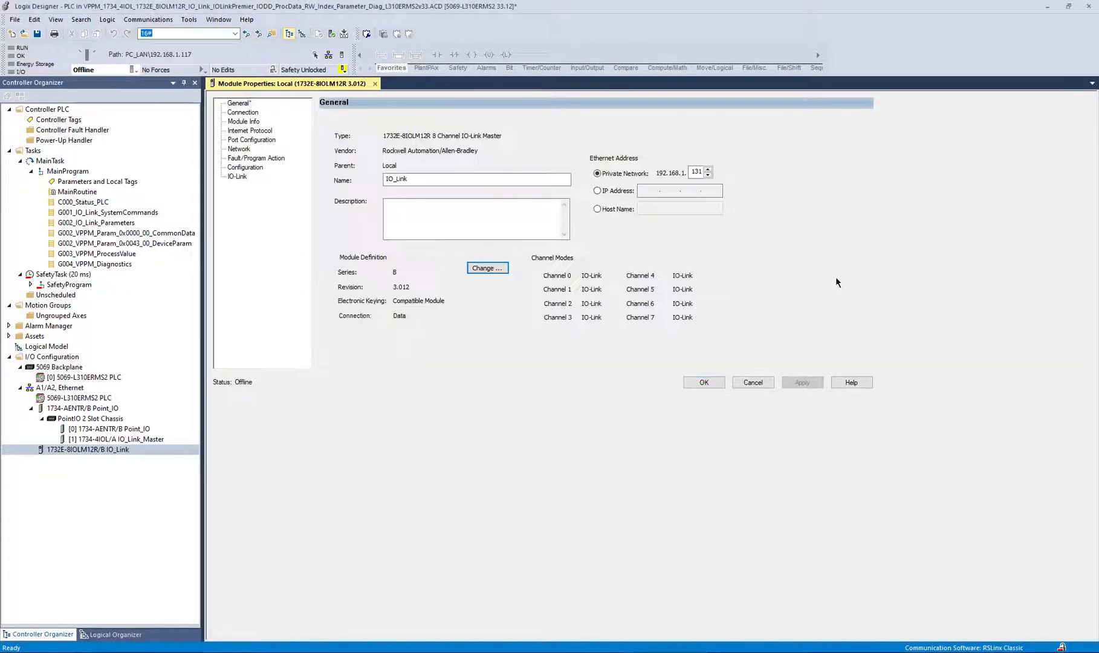
Remove the 836P pressure sensor from channel 1 of the 1732E-8IOLM12R and accept the resulting module definition change
left_click(242, 179)
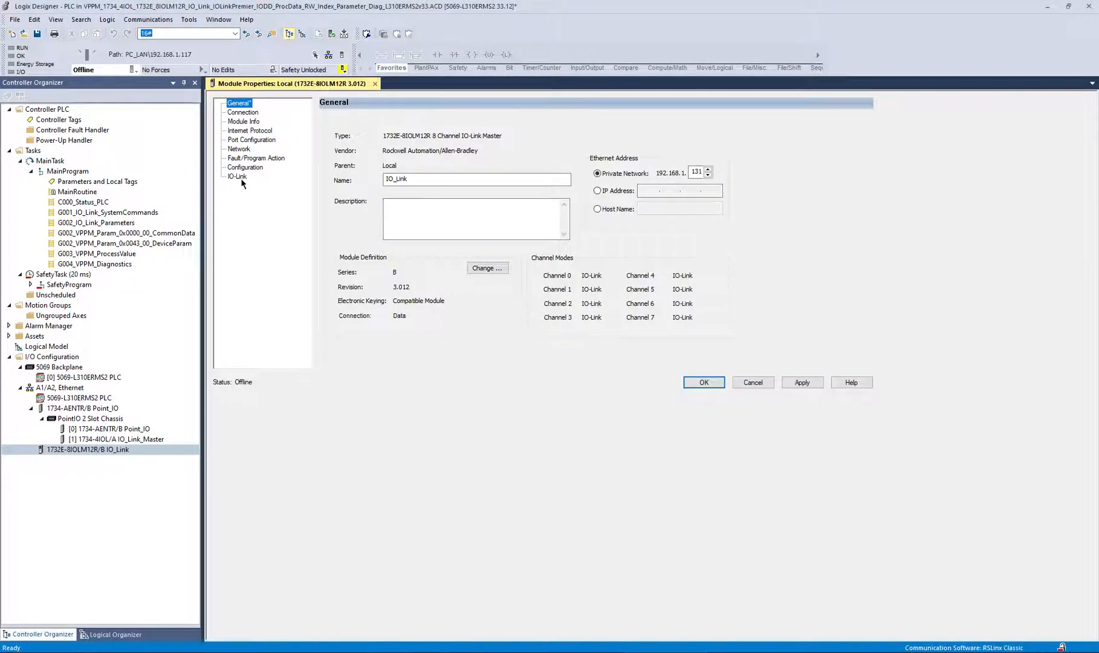
left_click(566, 173)
left_click(840, 279)
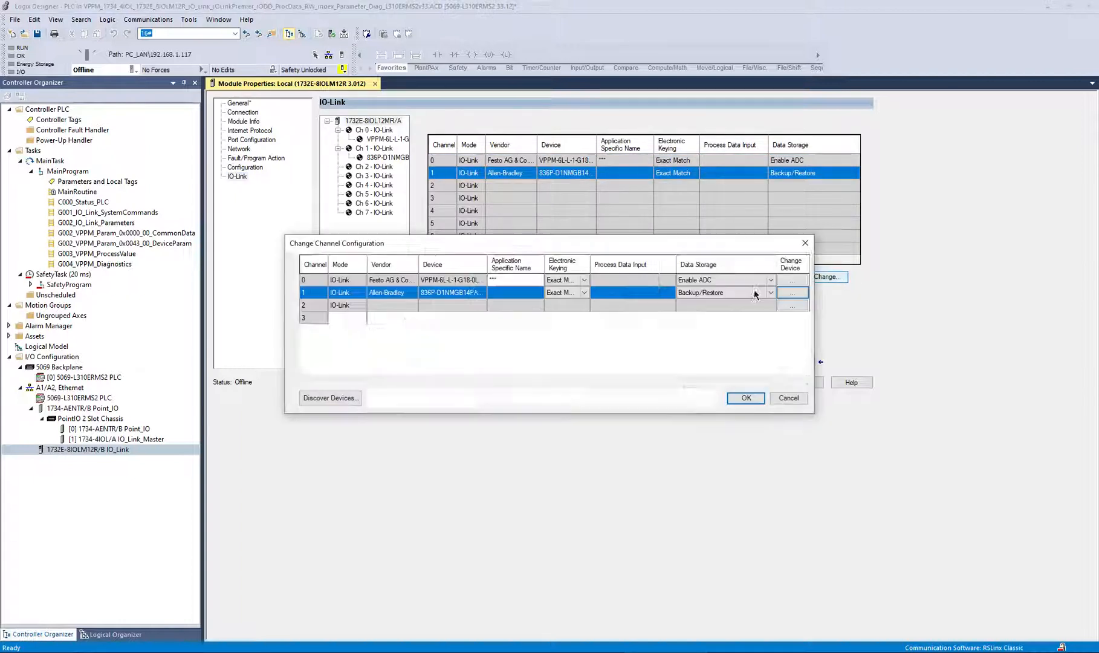
key("Delete")
left_click(571, 370)
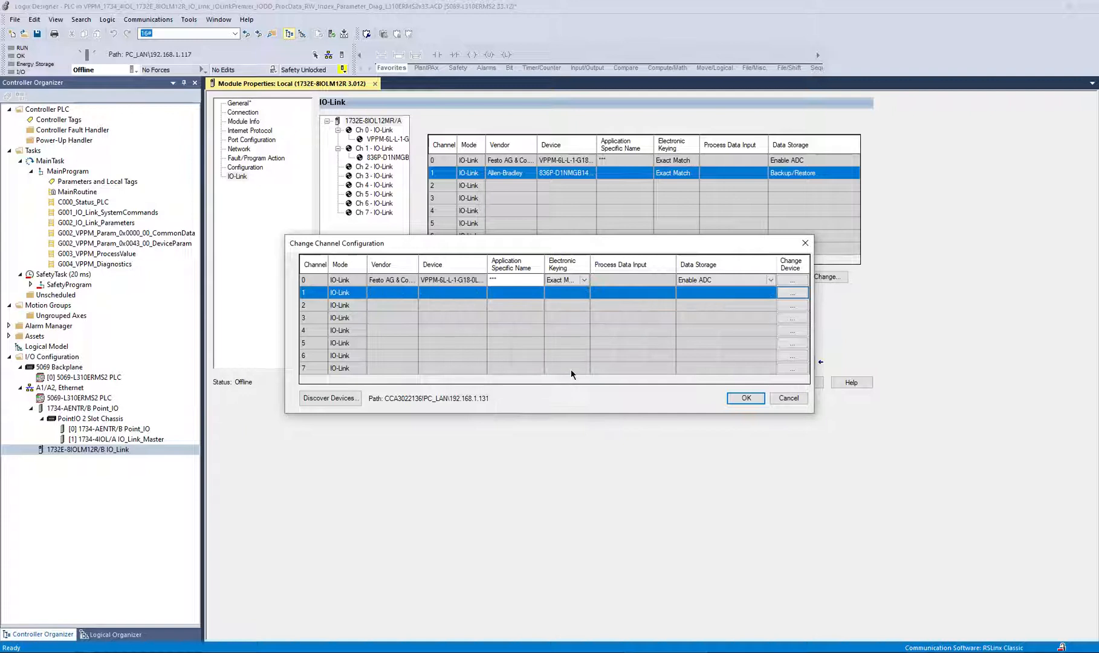
left_click(748, 399)
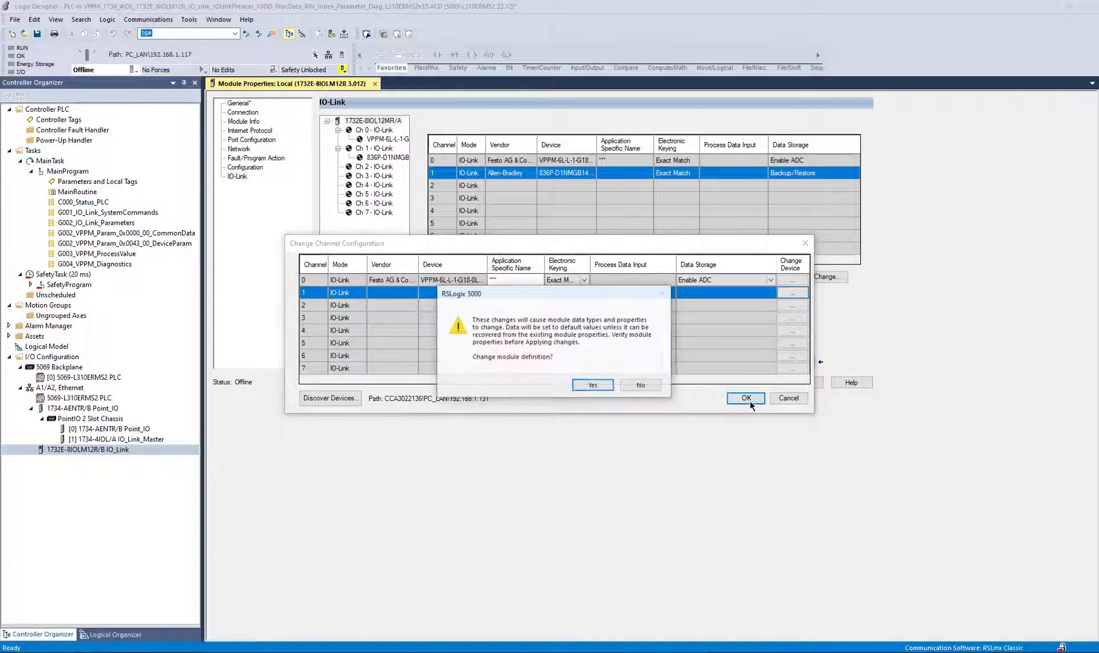
left_click(629, 388)
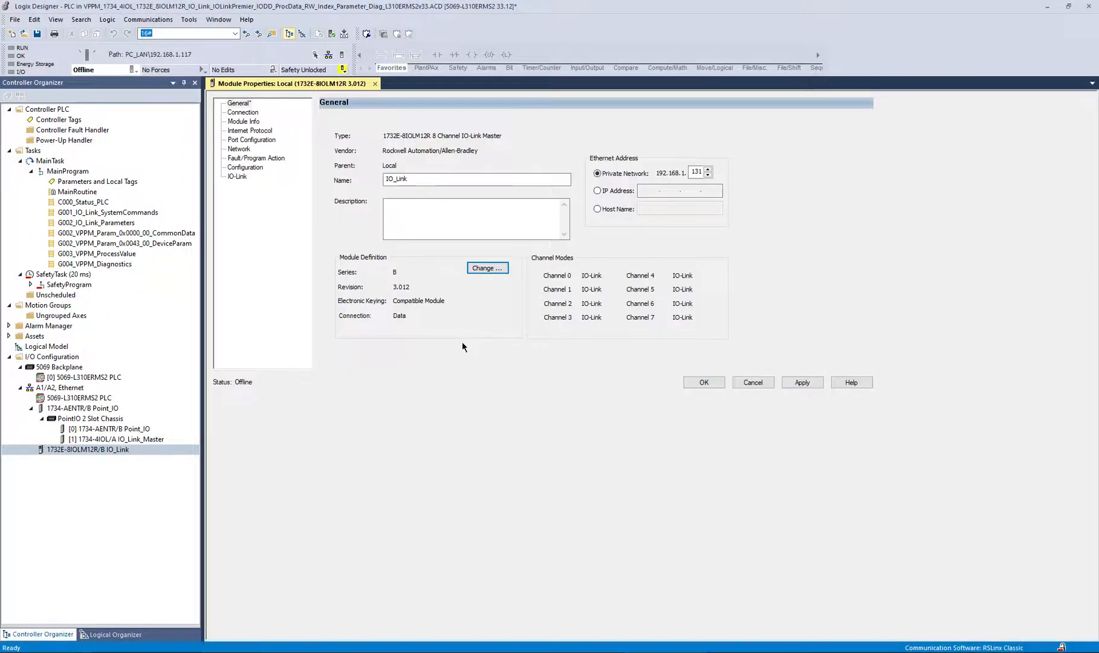
Review the common, identification, observation and parameter information of the channel 0 VPPM valve, then accept the 1732E module properties
left_click(235, 177)
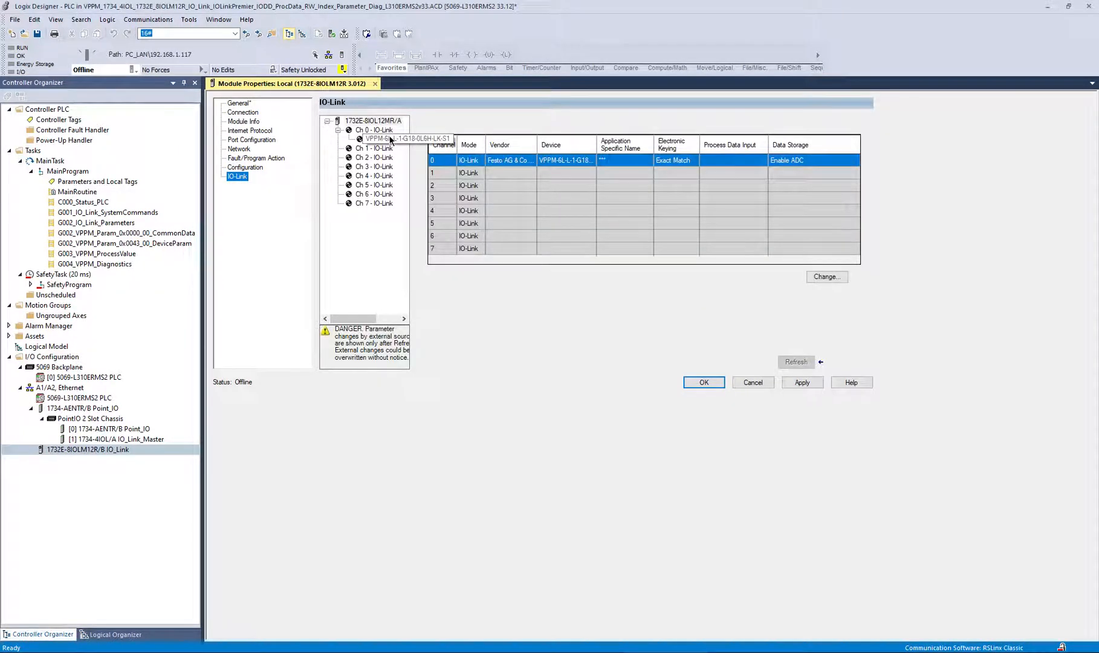
left_click(390, 139)
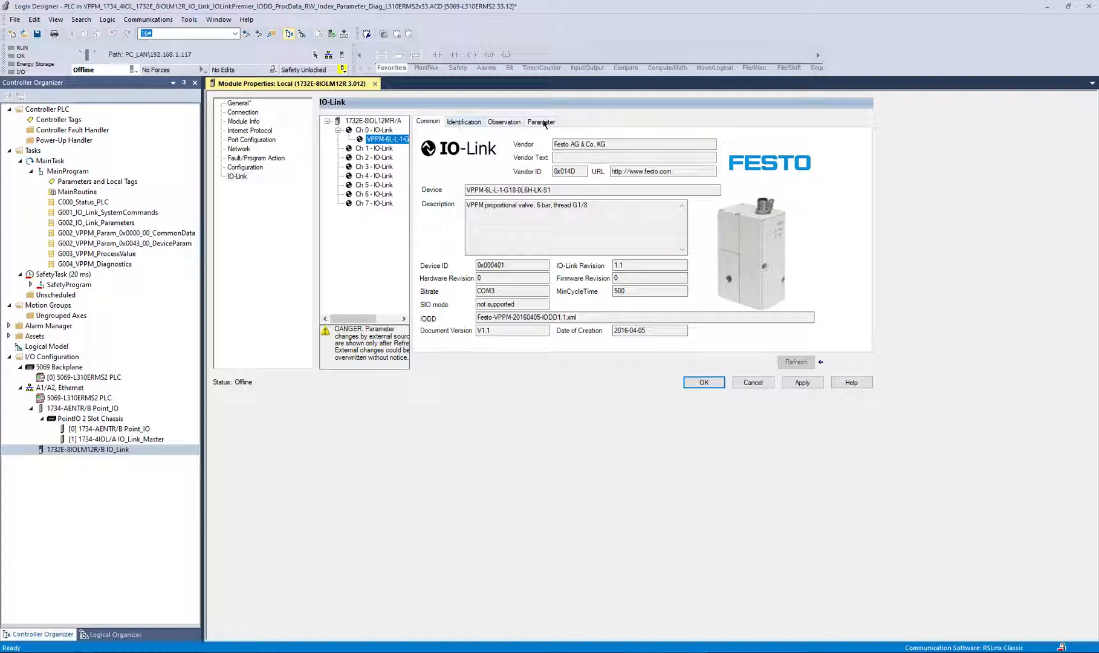
left_click(357, 120)
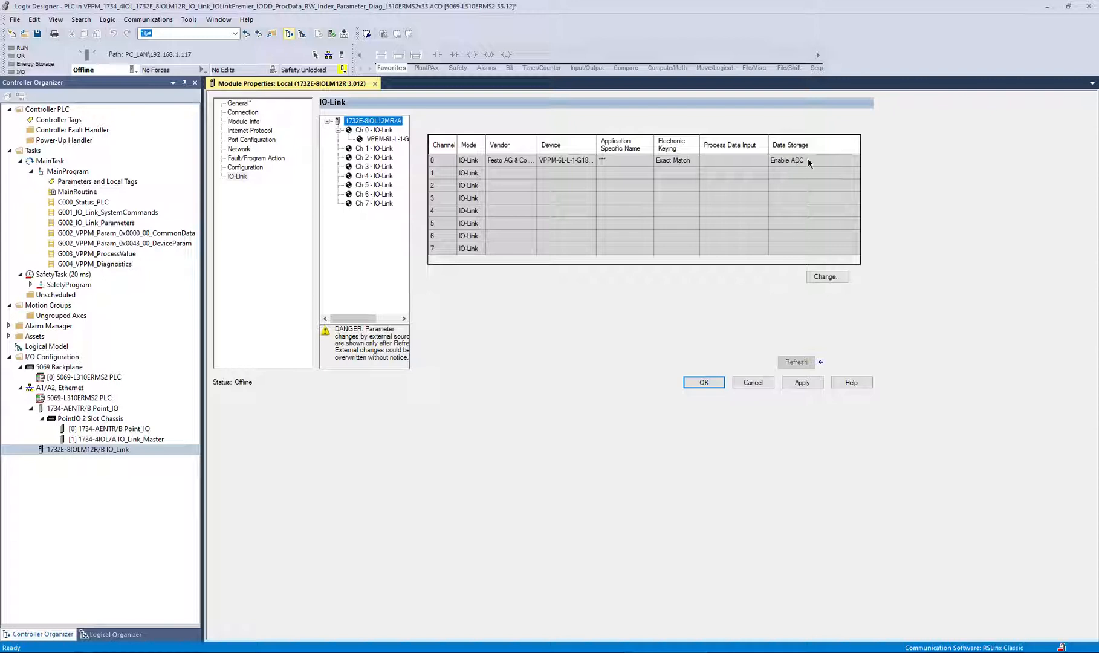
left_click(380, 139)
left_click(462, 123)
left_click(504, 121)
left_click(541, 121)
left_click(479, 124)
left_click(503, 122)
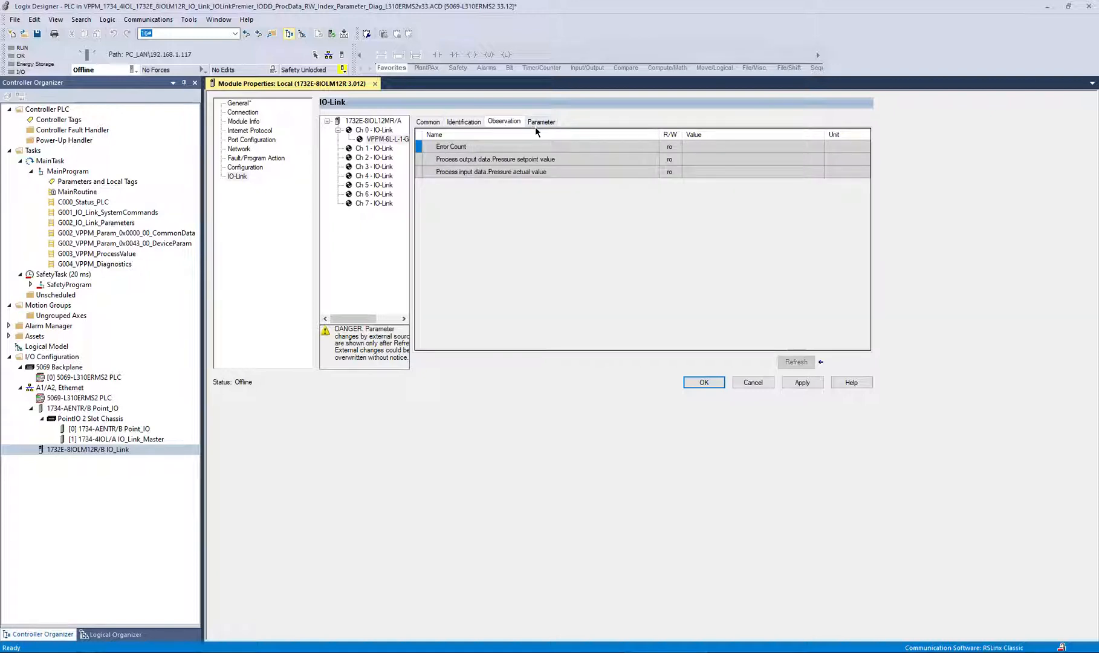
left_click(471, 122)
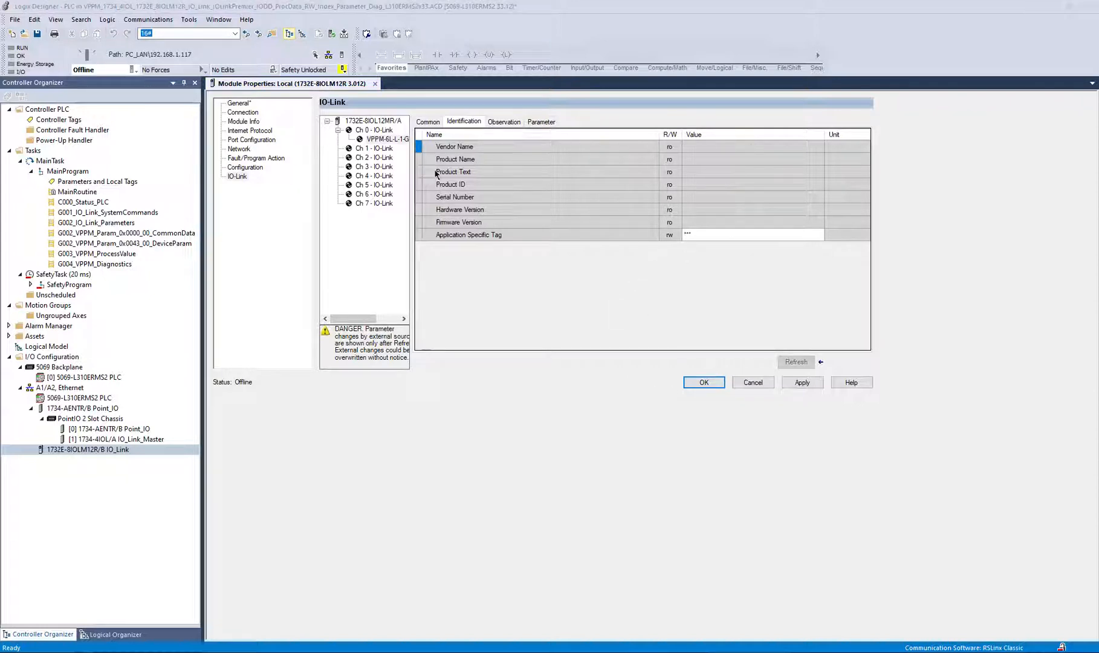
left_click(382, 143)
left_click(382, 141)
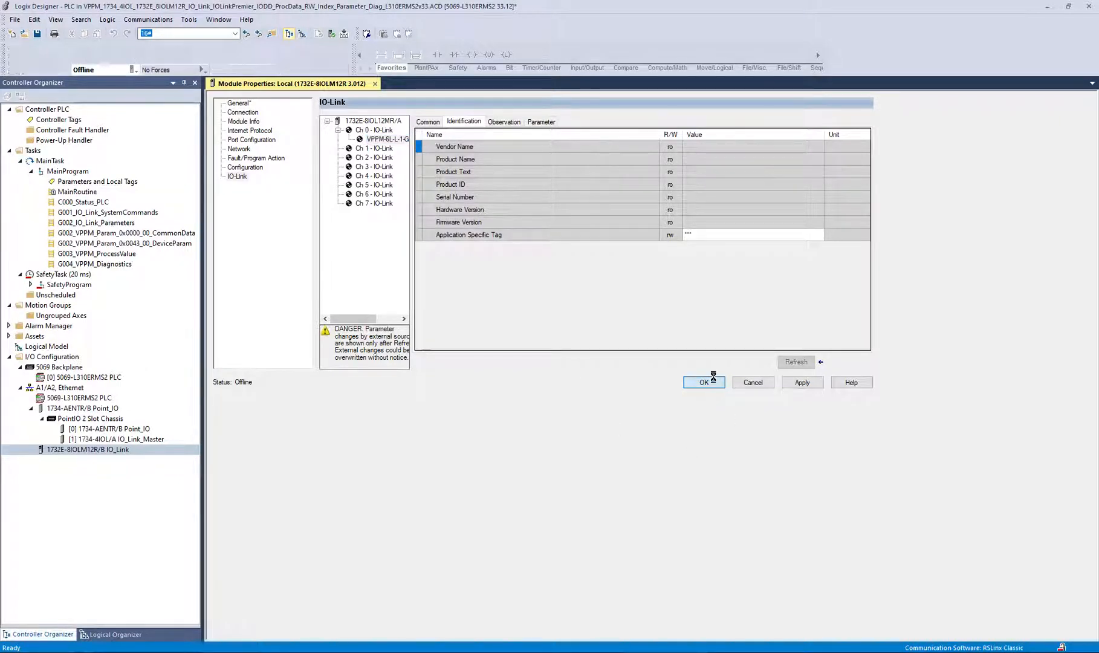
left_click(715, 382)
Open the controller tags and examine the channel 0 pressure actual value under IO_Link:I and the pressure setpoint value under IO_Link:O
left_click(64, 121)
double_click(64, 121)
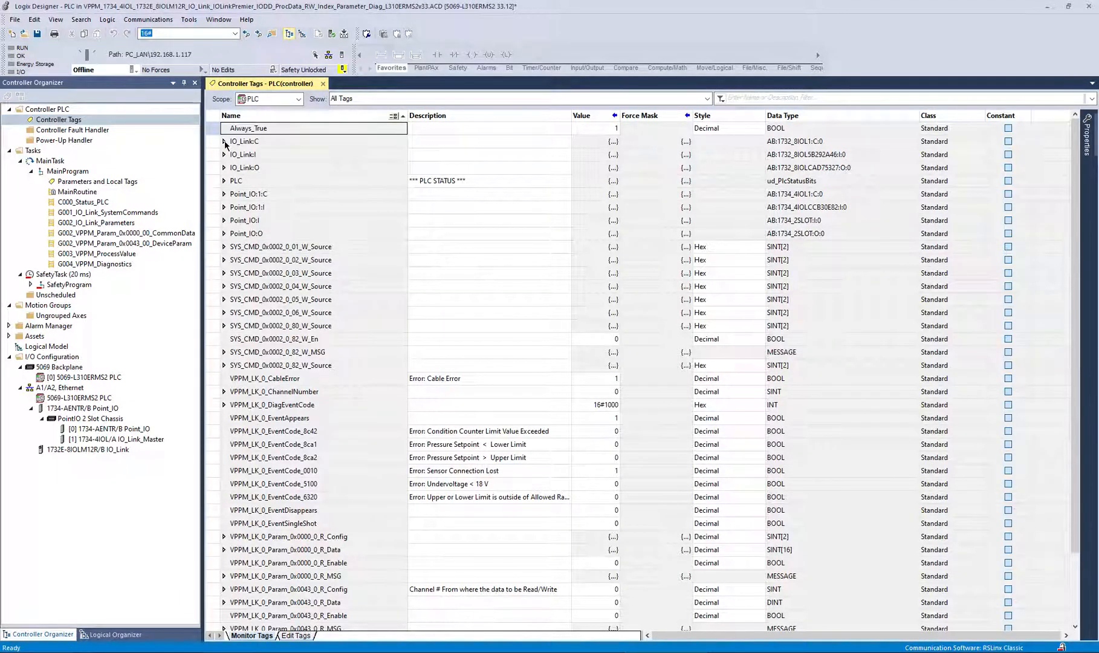
left_click(103, 450)
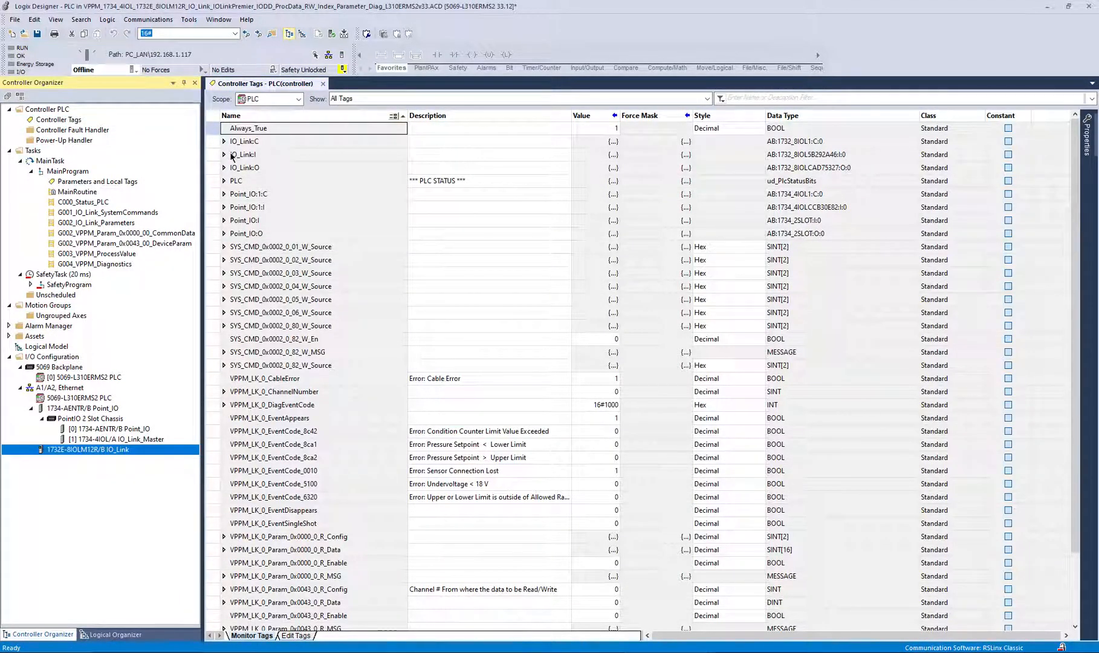
left_click(224, 154)
left_click(363, 300)
left_click(224, 313)
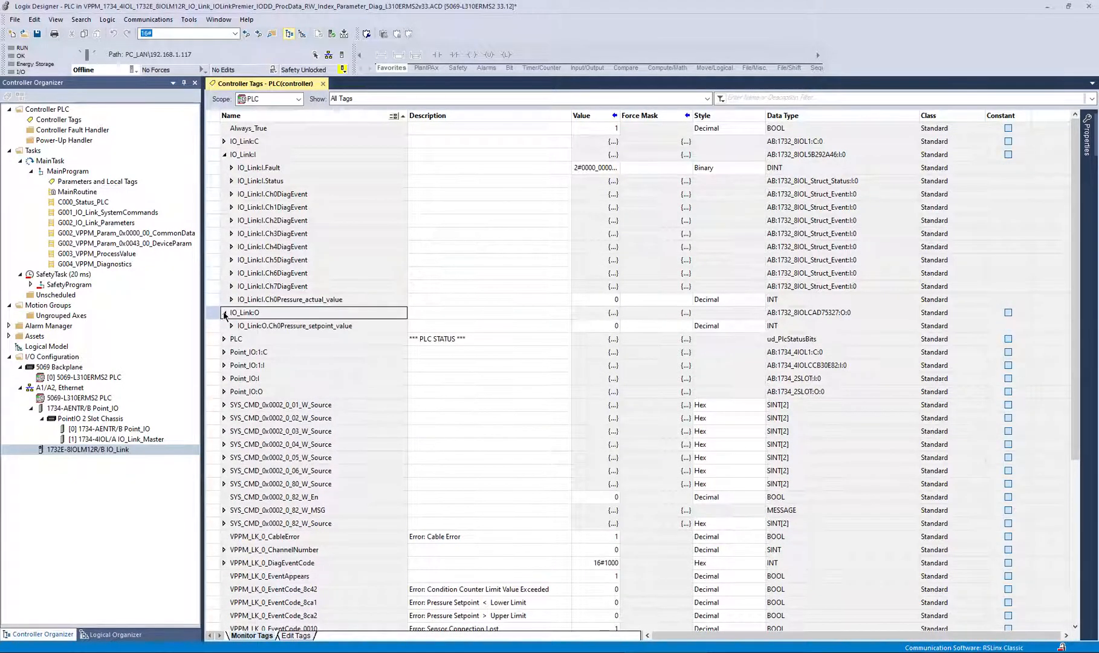
left_click(360, 326)
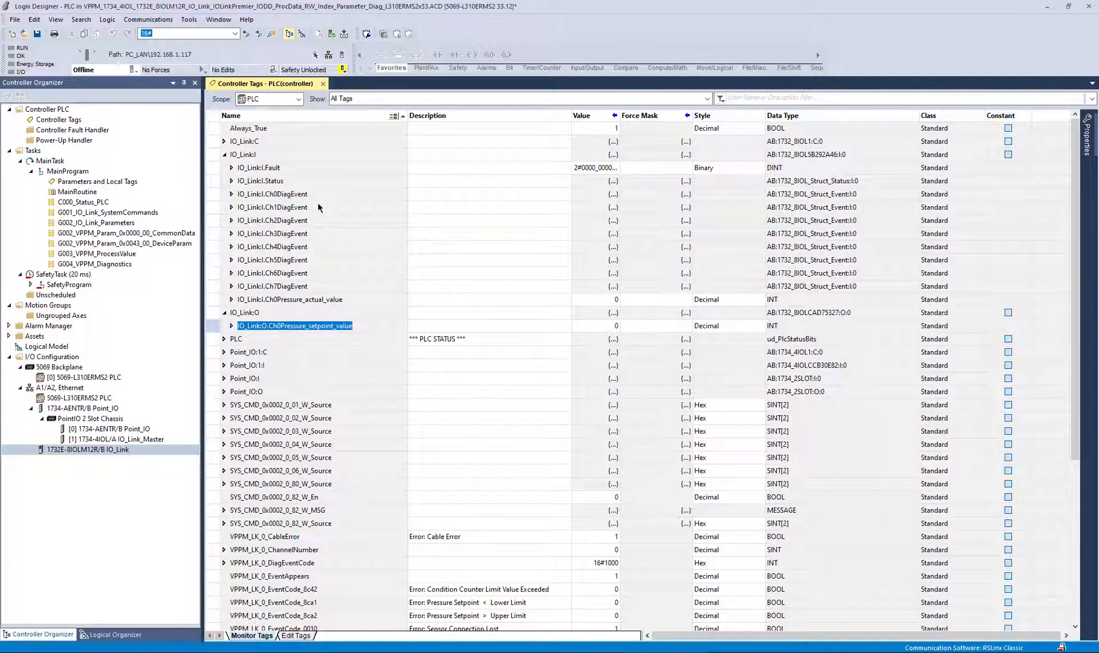
Examine the members of the IO_Link:I.Ch0DiagEvent tag, then collapse the structure
left_click(242, 194)
left_click(231, 194)
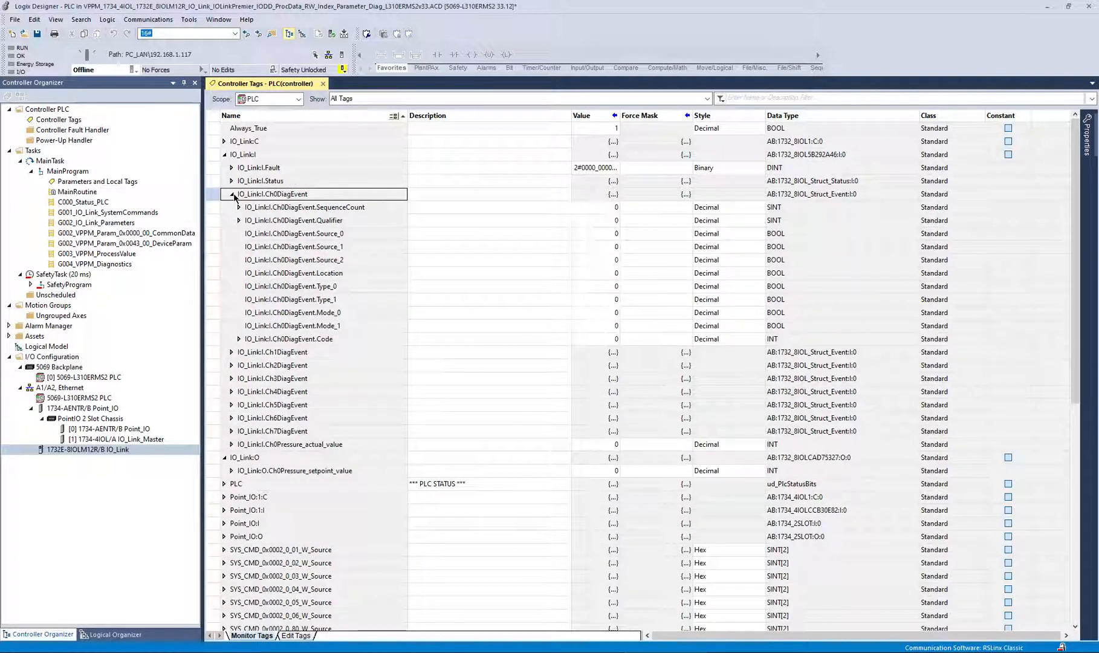
left_click(232, 194)
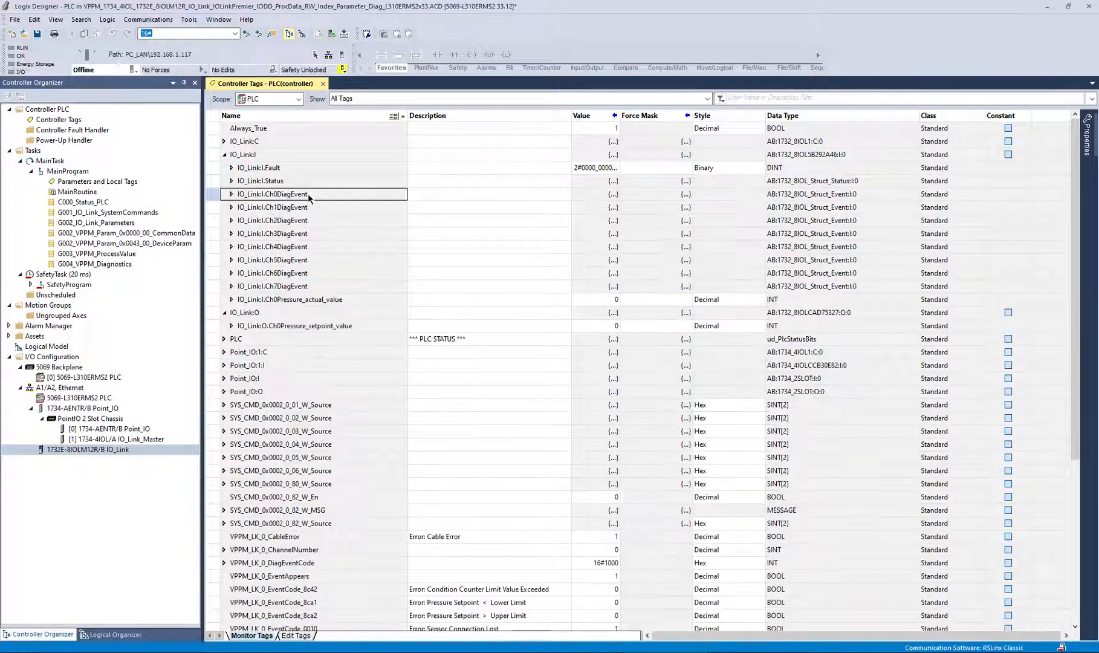
Switch to the VPPM operating manual in Nitro Pro and look up the LED status and error number tables in the malfunctions section
left_click(527, 652)
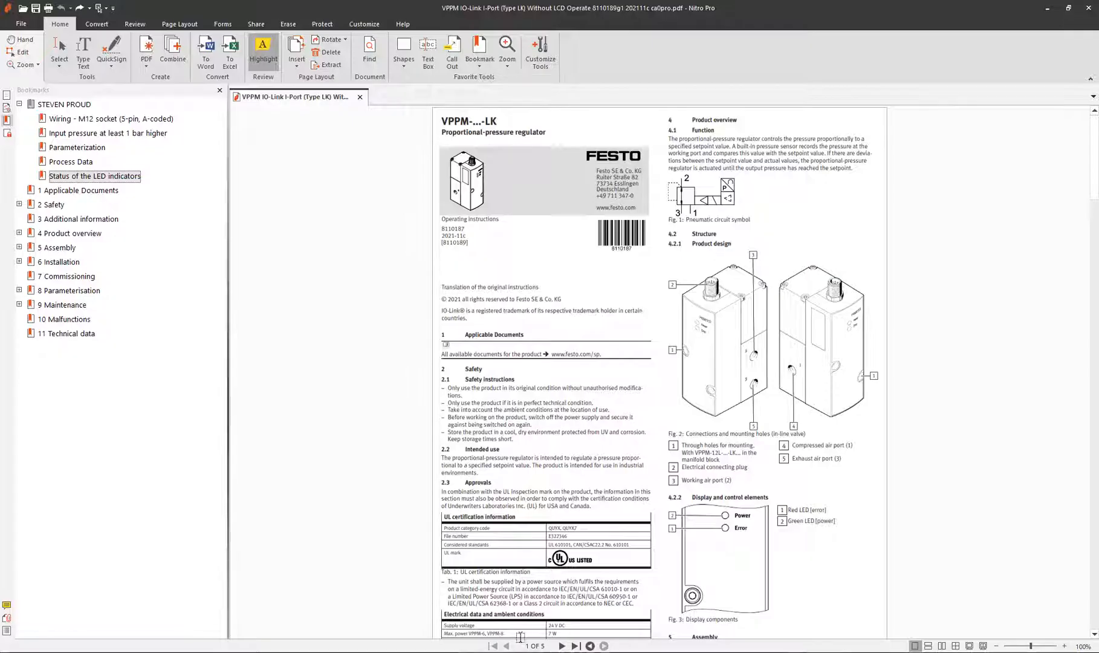
left_click(83, 175)
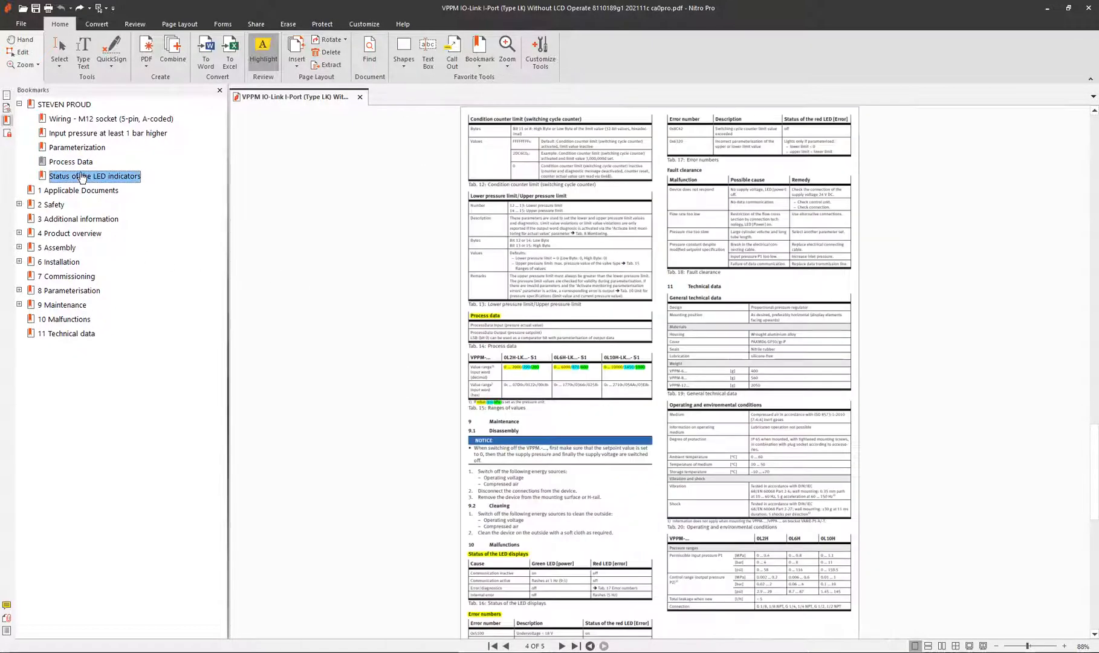
scroll(564, 506, "down", 1)
scroll(562, 550, "up", 2, "ctrl")
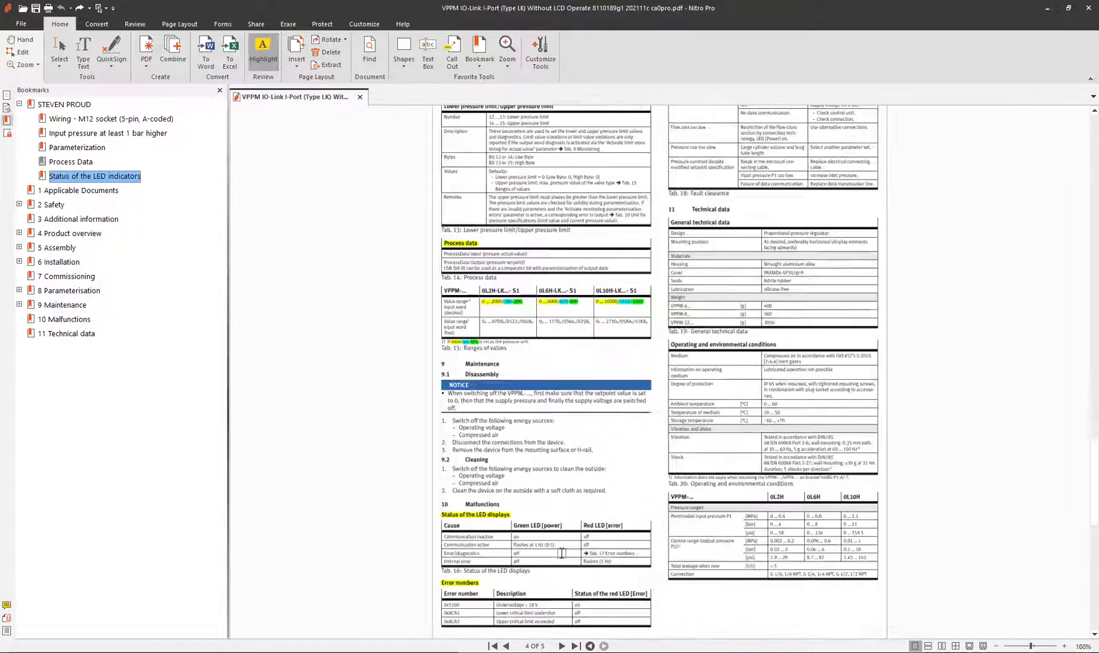
scroll(561, 552, "down", 3)
scroll(562, 553, "up", 1, "ctrl")
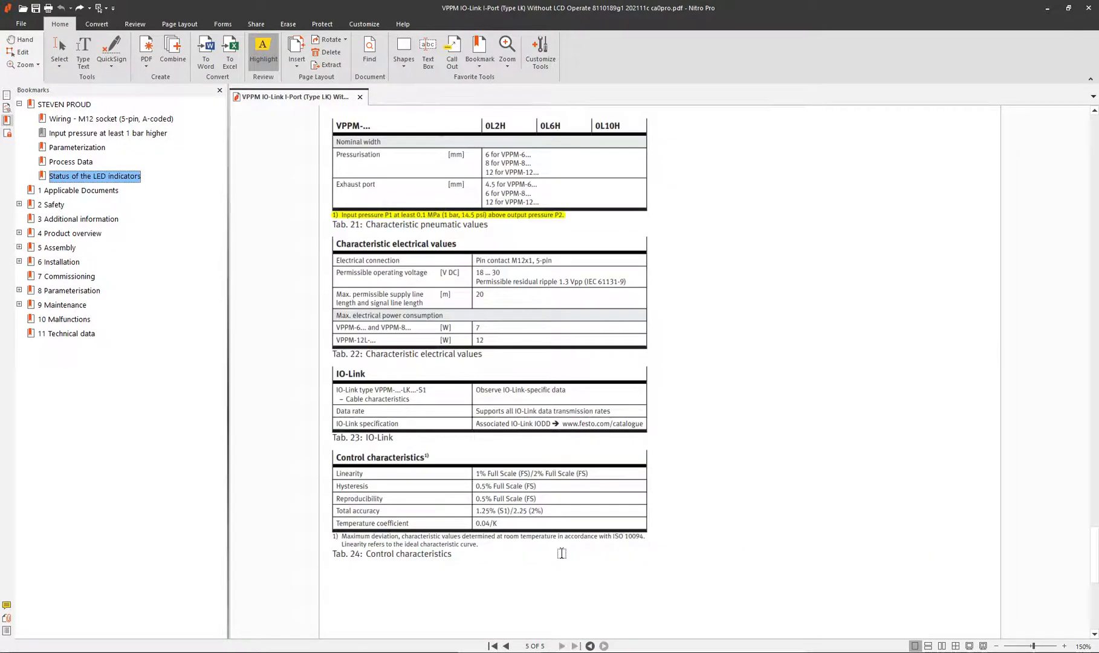
scroll(561, 553, "up", 3)
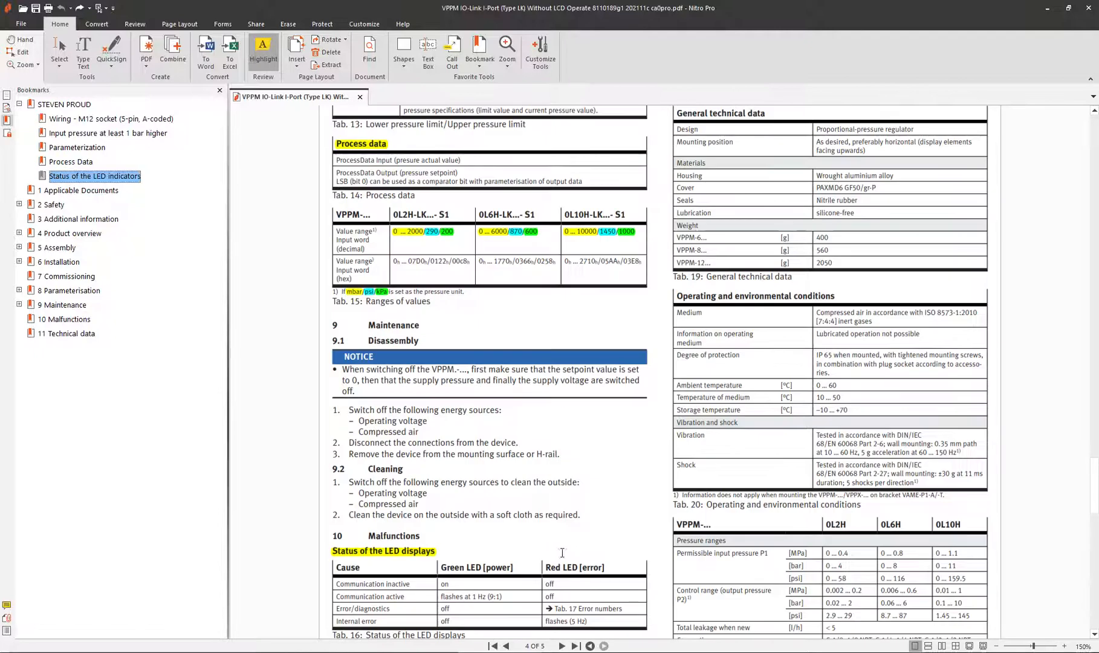
scroll(562, 552, "down", 1)
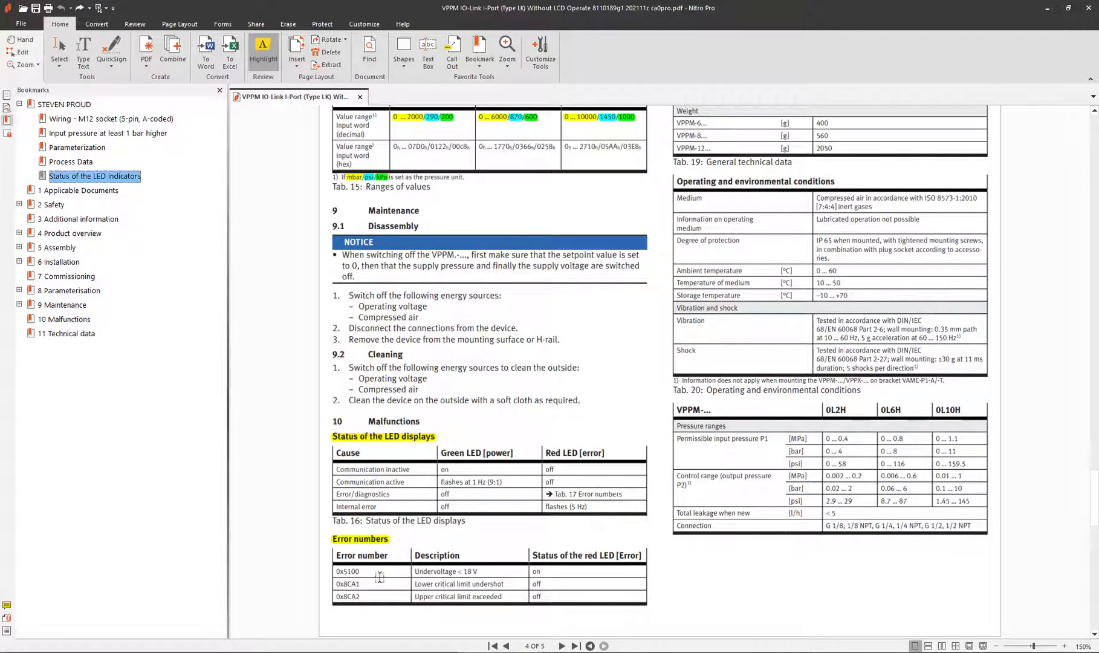
Highlight the error numbers 0x8CA1, 0x8CA2 and 0x8C42 in the manual's error tables, undoing the 0x8CA1 and 0x8C42 highlights
left_click_drag(336, 584, 360, 584)
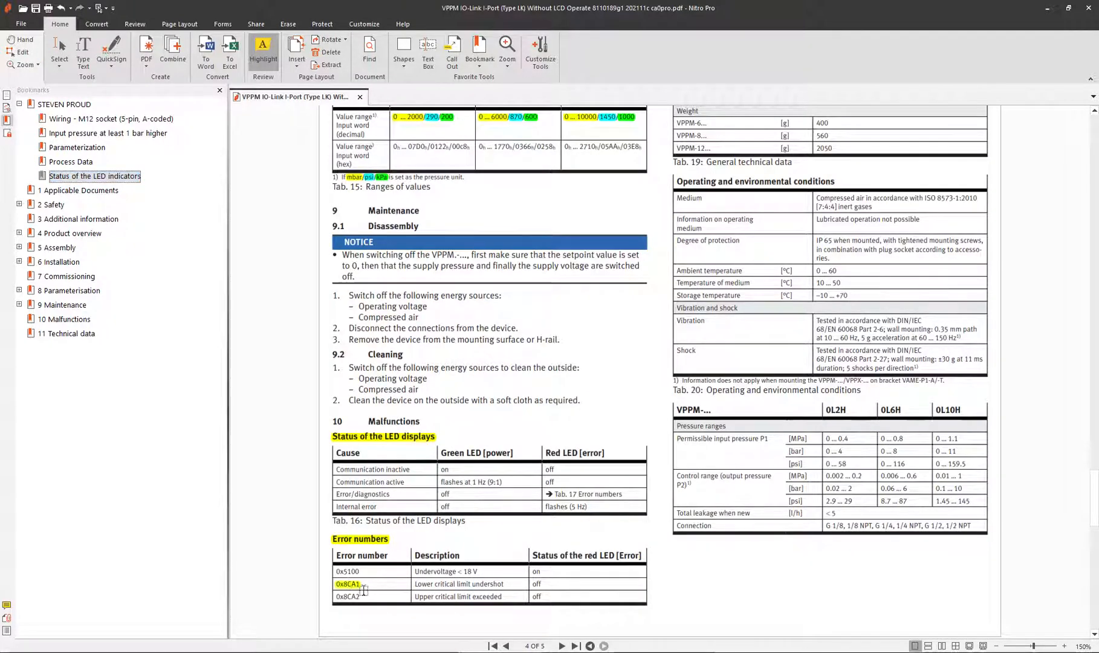
key("ctrl+z")
left_click_drag(337, 596, 361, 596)
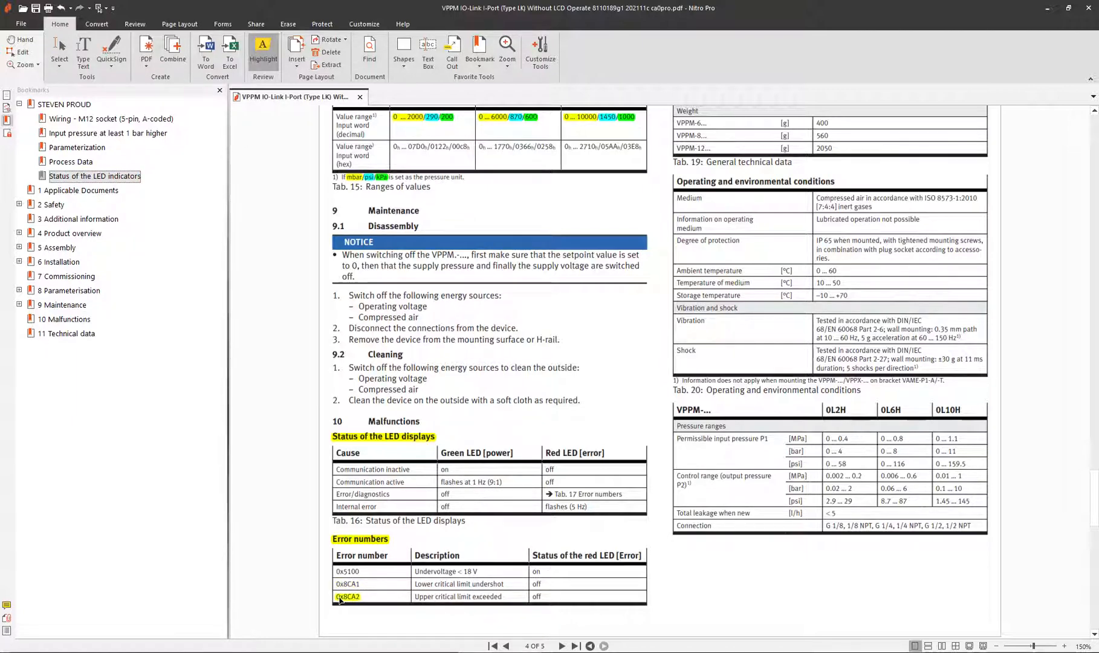
scroll(814, 431, "up", 5)
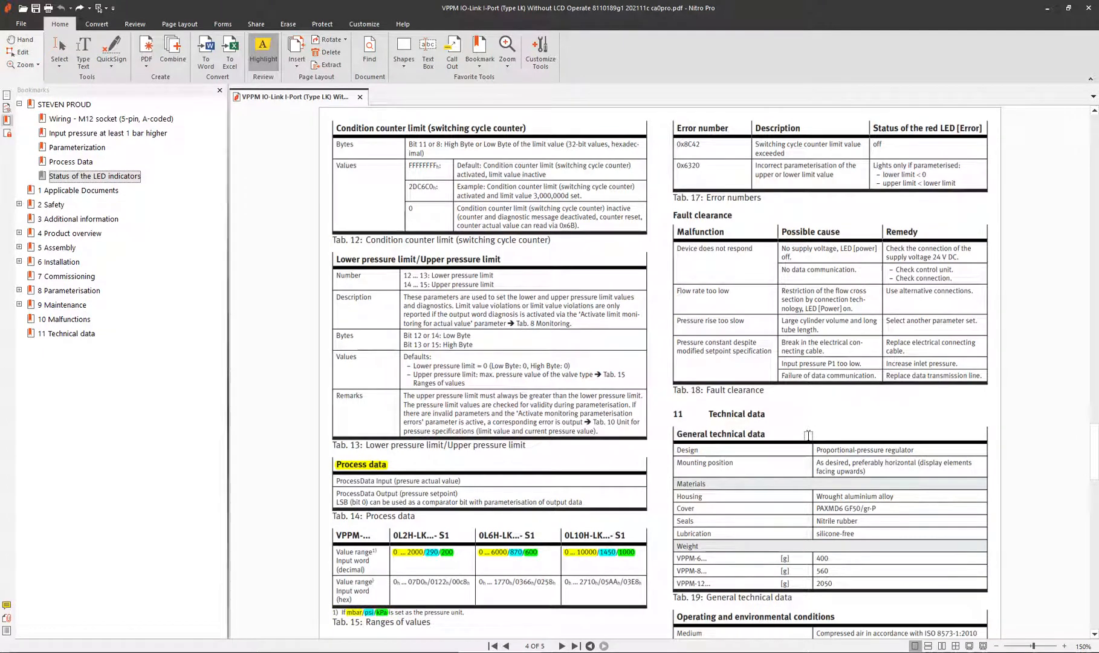
left_click_drag(676, 144, 701, 145)
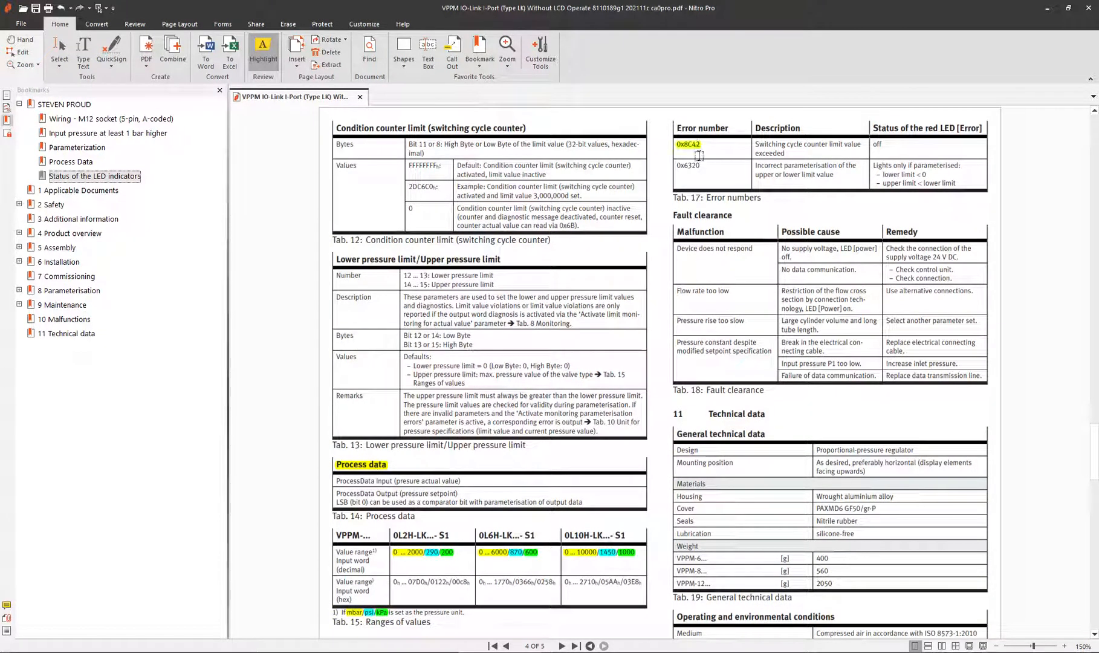
key("ctrl+z")
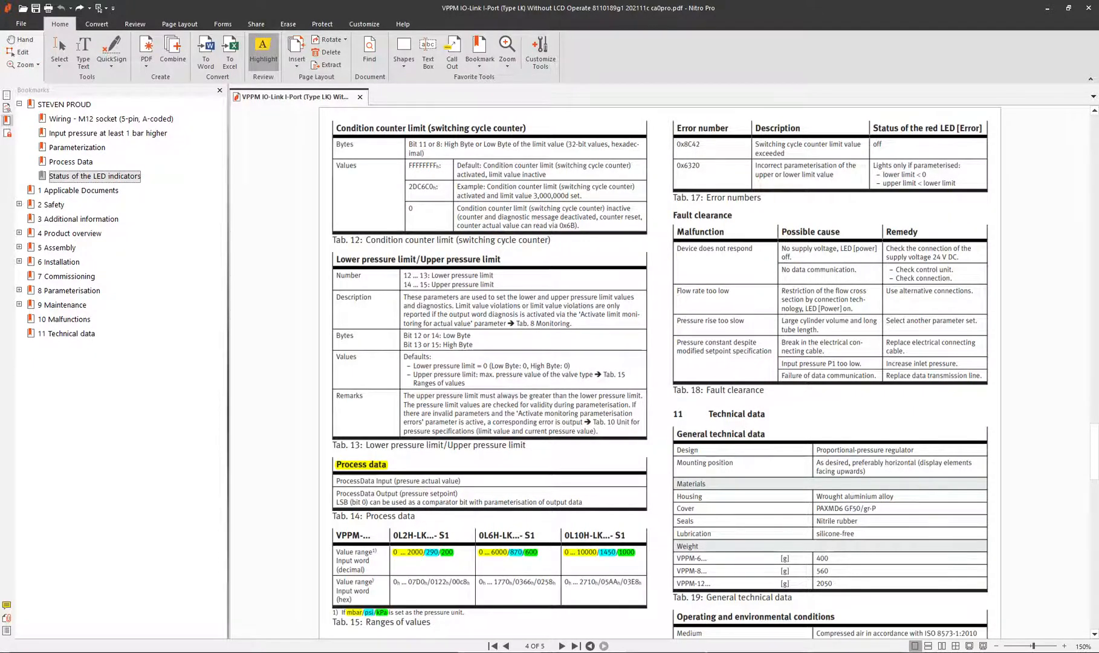
Switch back to Logix Designer, open the G004_VPPM_Diagnostics routine and examine its event mode and event code rungs
left_click(177, 652)
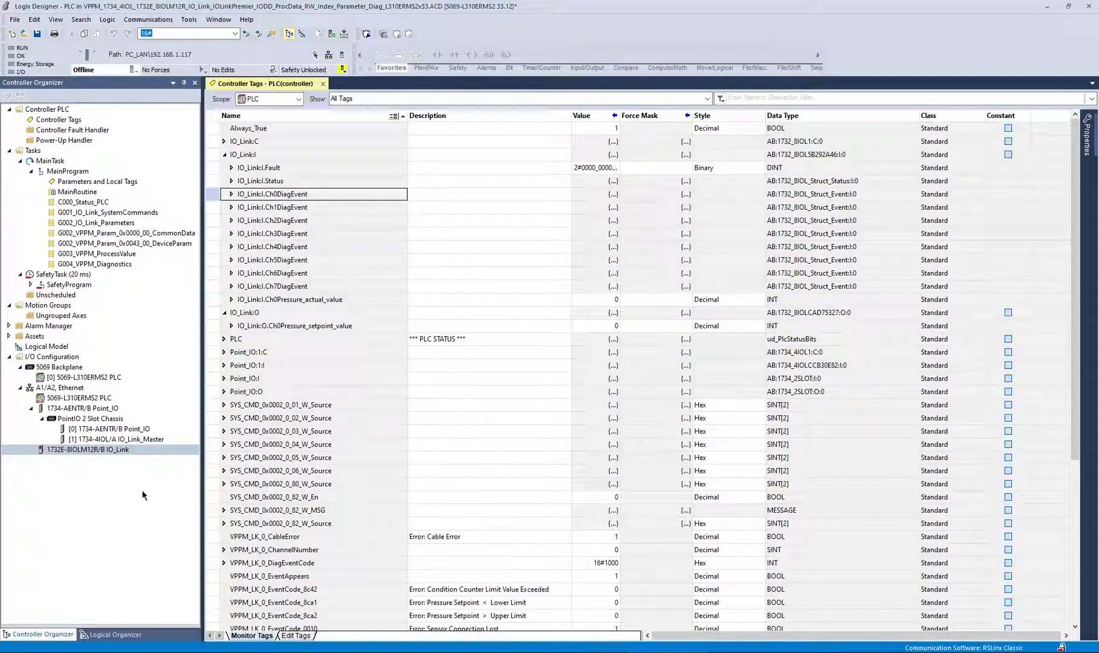
double_click(113, 264)
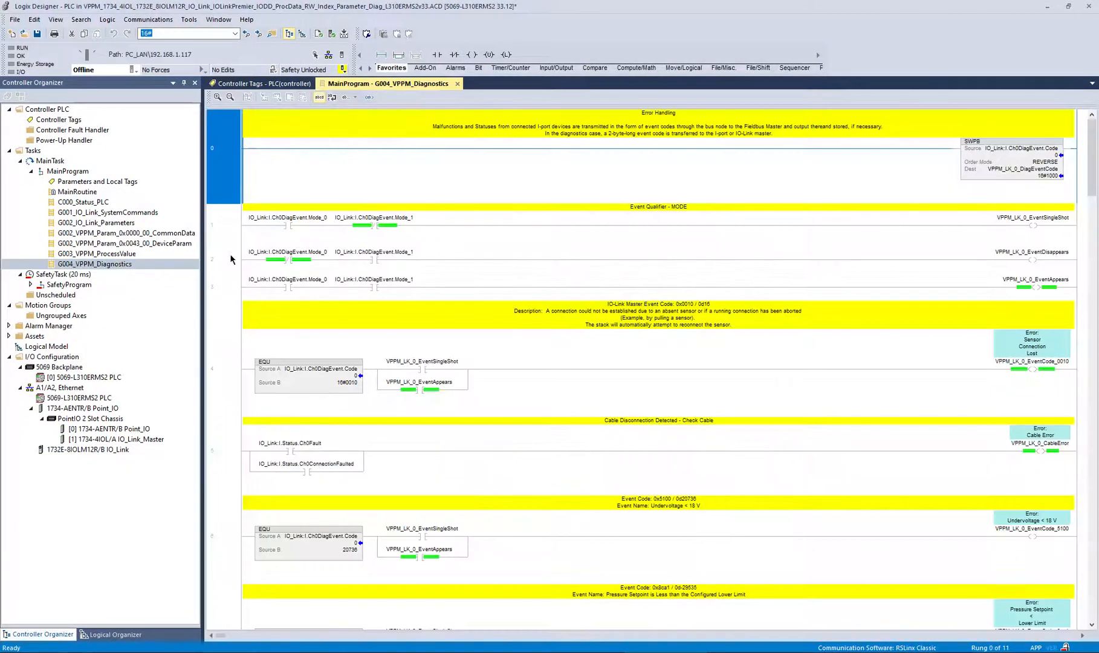
left_click(218, 225)
left_click(240, 260)
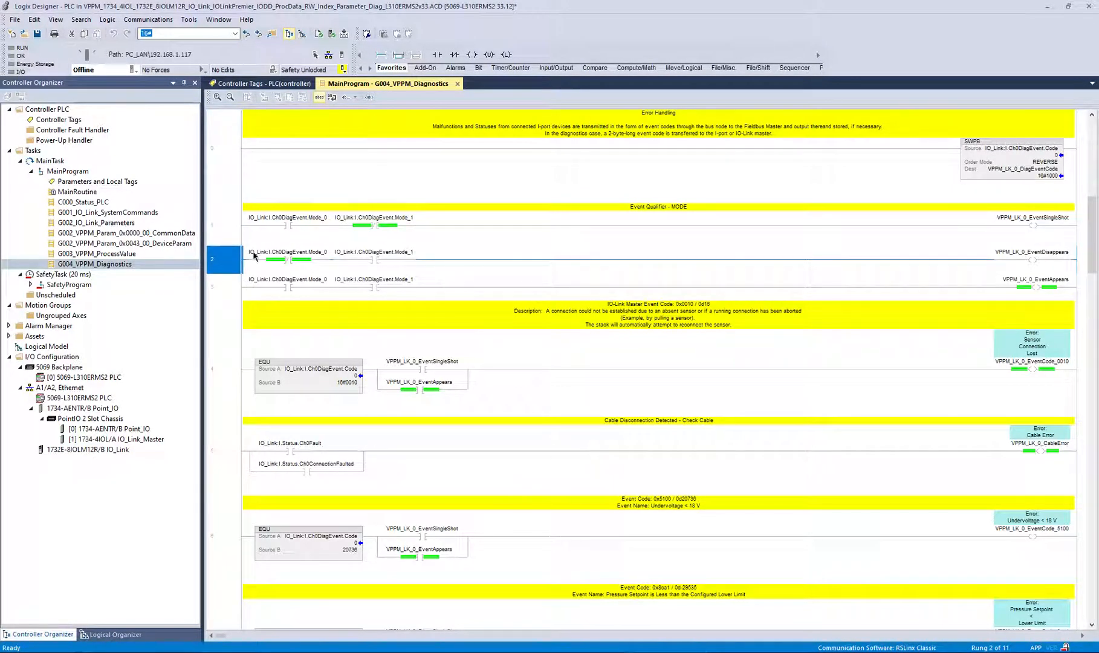
left_click(239, 284)
left_click(235, 252)
left_click(230, 367)
left_click(236, 248)
Go online with the controller and examine the sensor connection lost rung for event code 0x0010 in the diagnostics routine
left_click(135, 70)
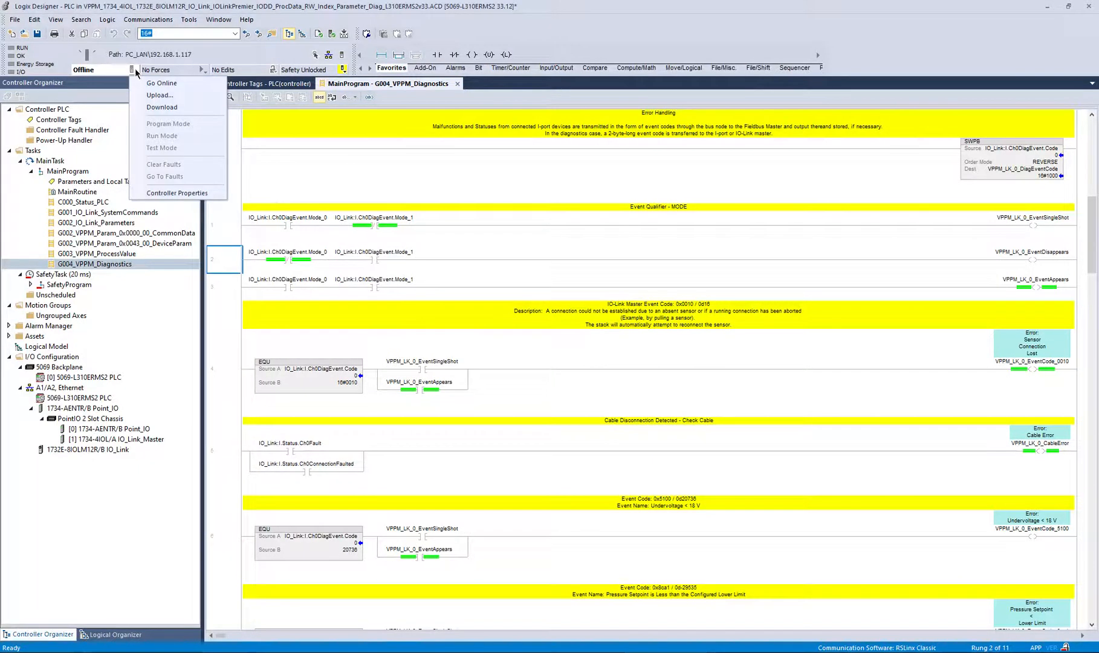
left_click(162, 84)
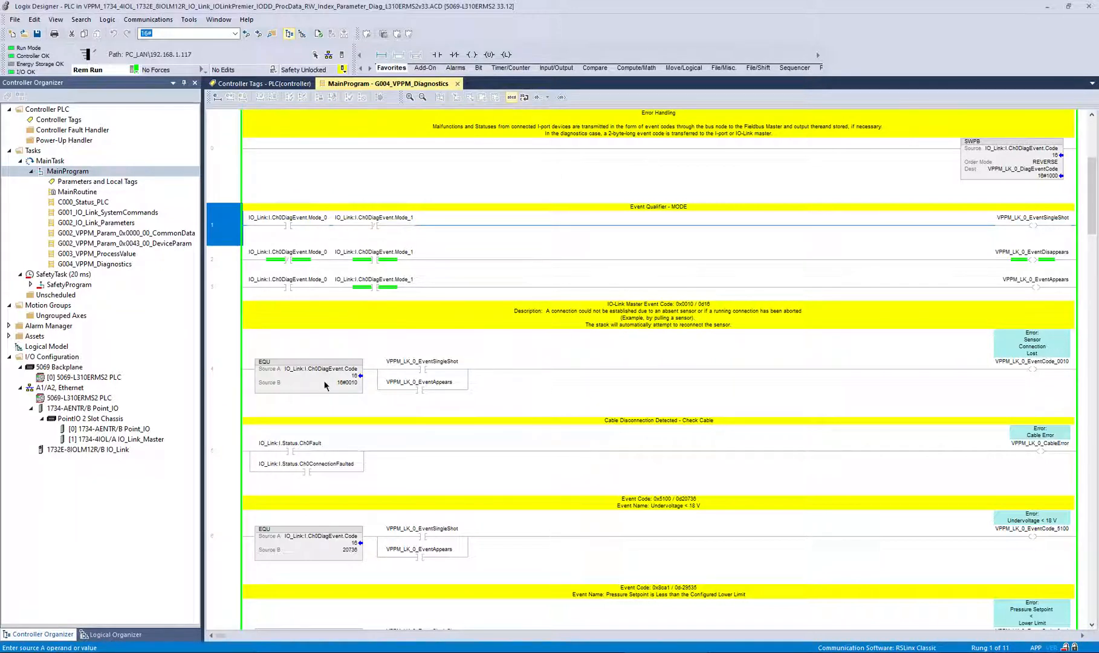
left_click(347, 385)
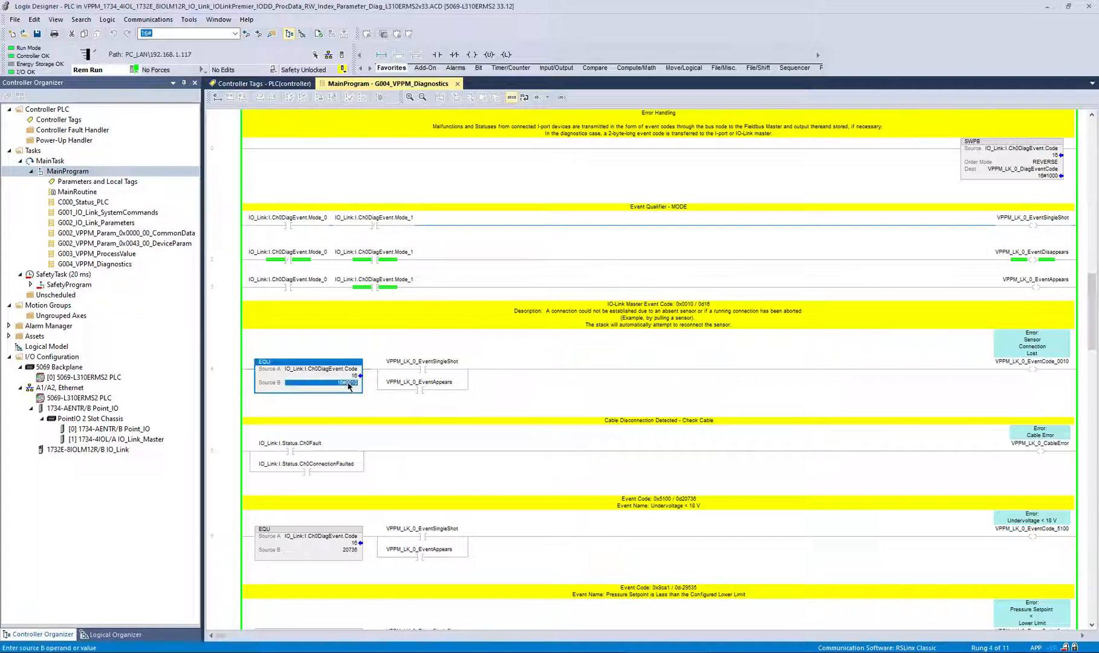
left_click(338, 370)
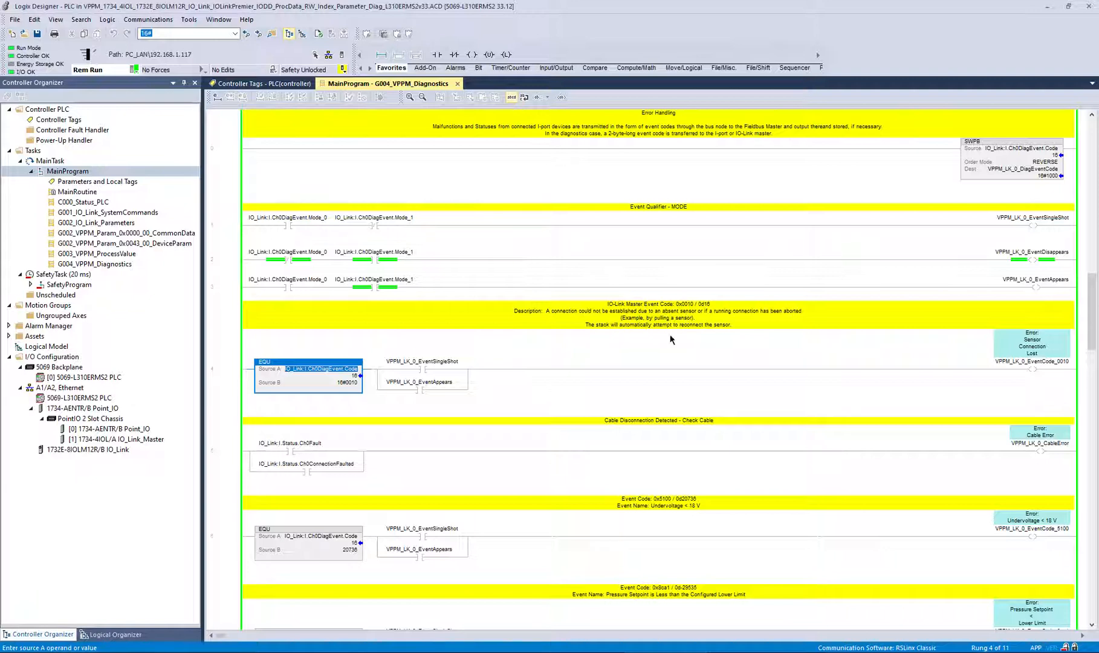
left_click(330, 384)
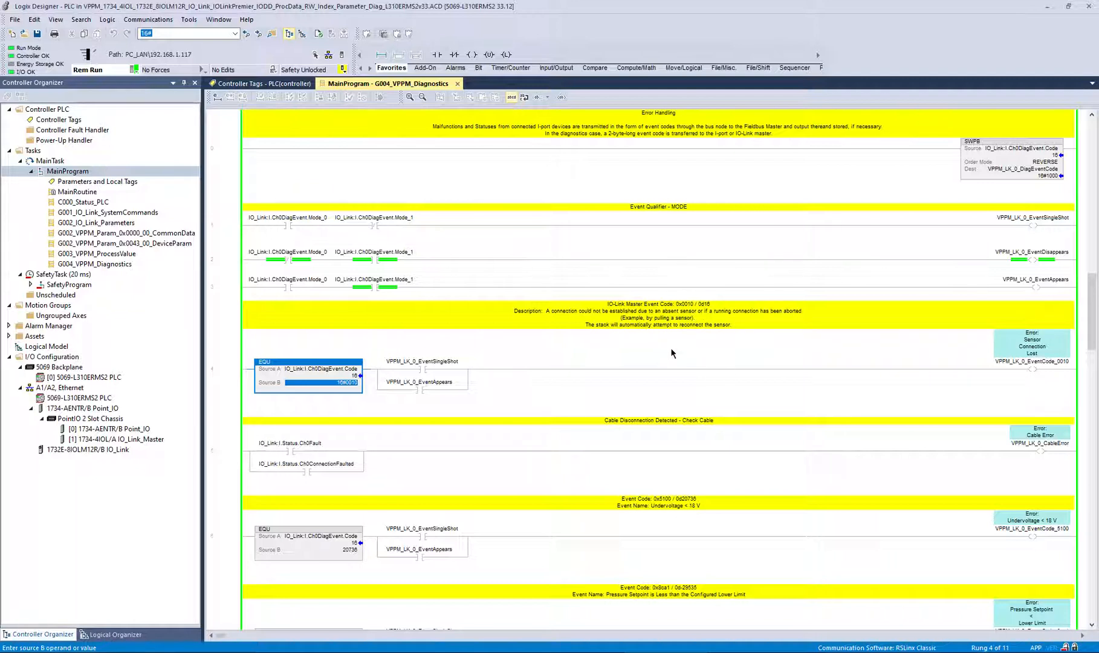
left_click(1050, 370)
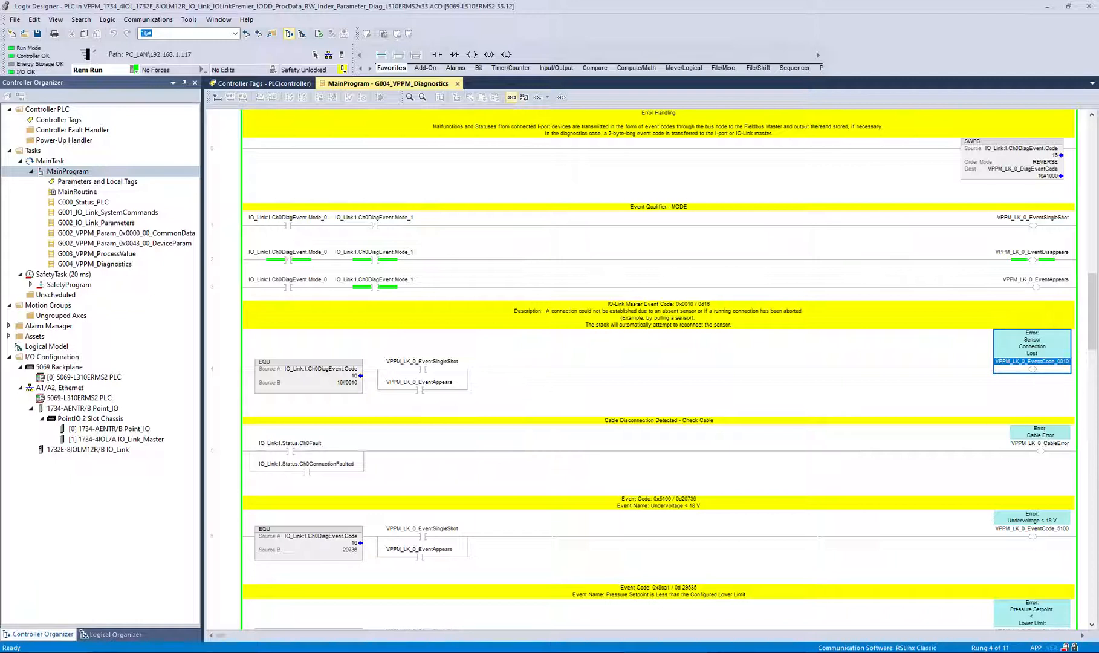
Examine the cable disconnection rung and the undervoltage rung for event code 0x5100, including its VPPM_LK_0_EventCode_5100 output
left_click(298, 450)
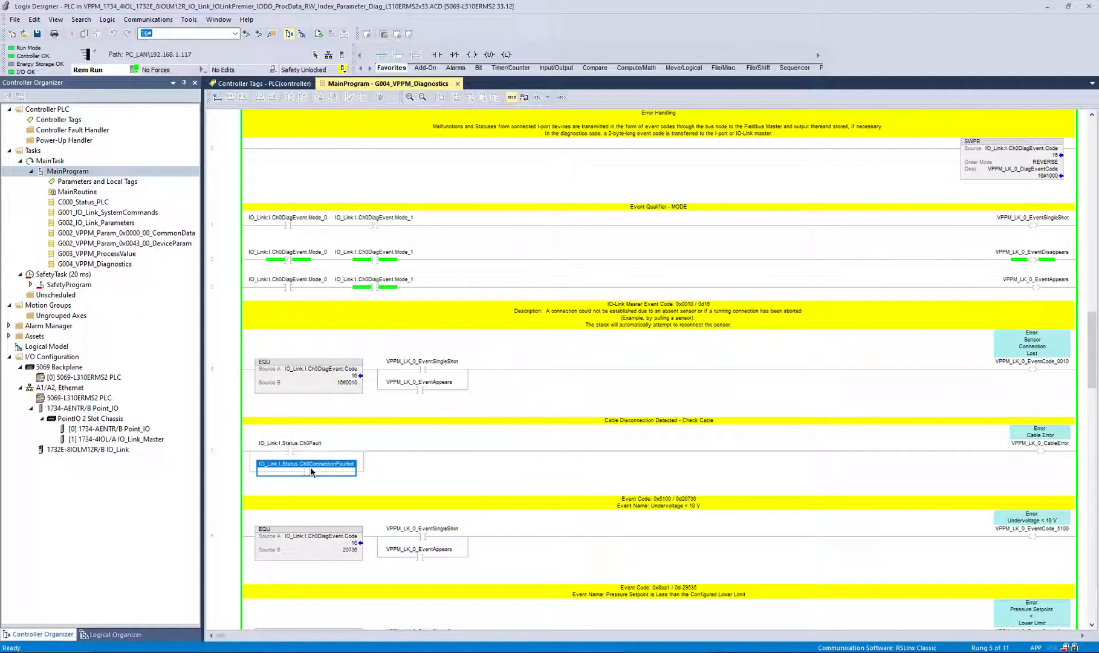
left_click(303, 467)
left_click(237, 544)
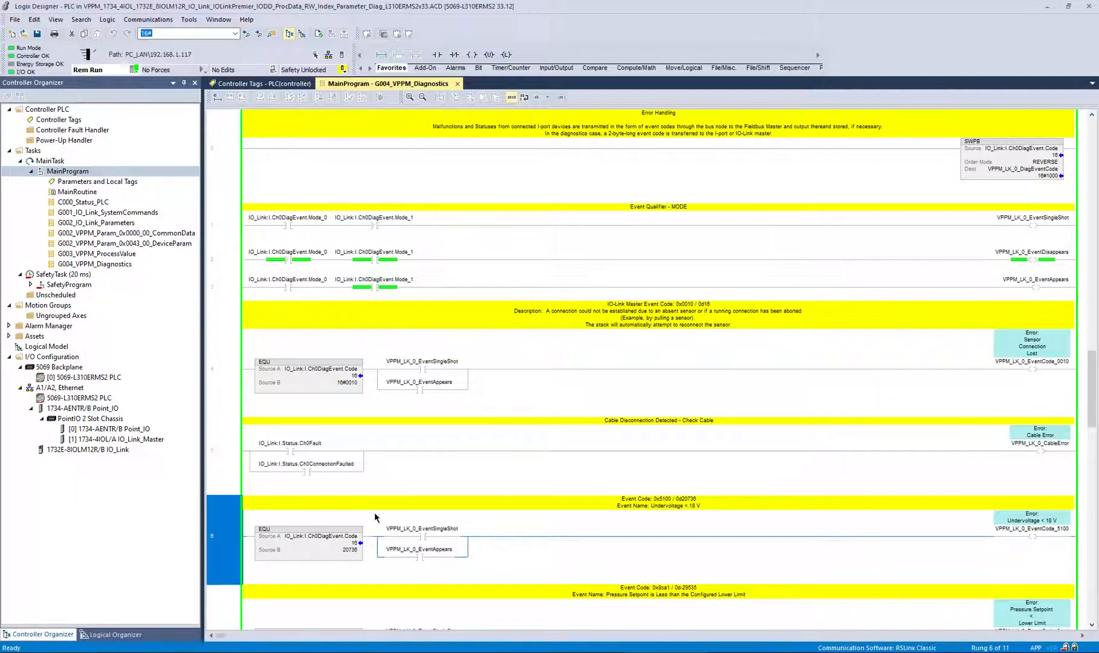
scroll(393, 511, "down", 2)
left_click(670, 371)
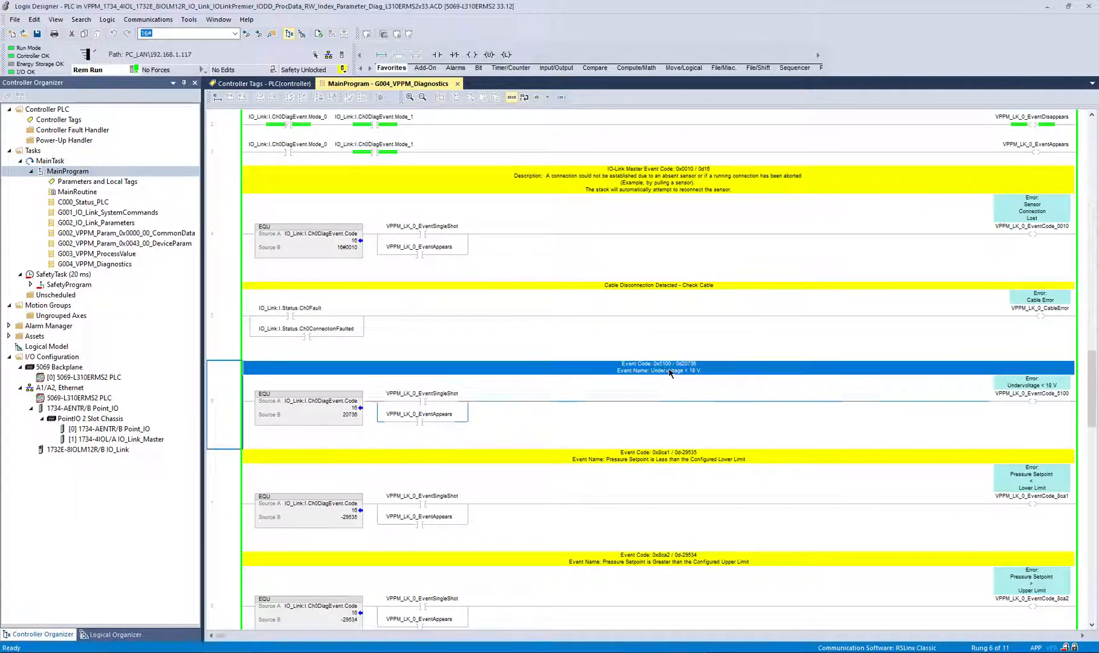
scroll(693, 390, "up", 1)
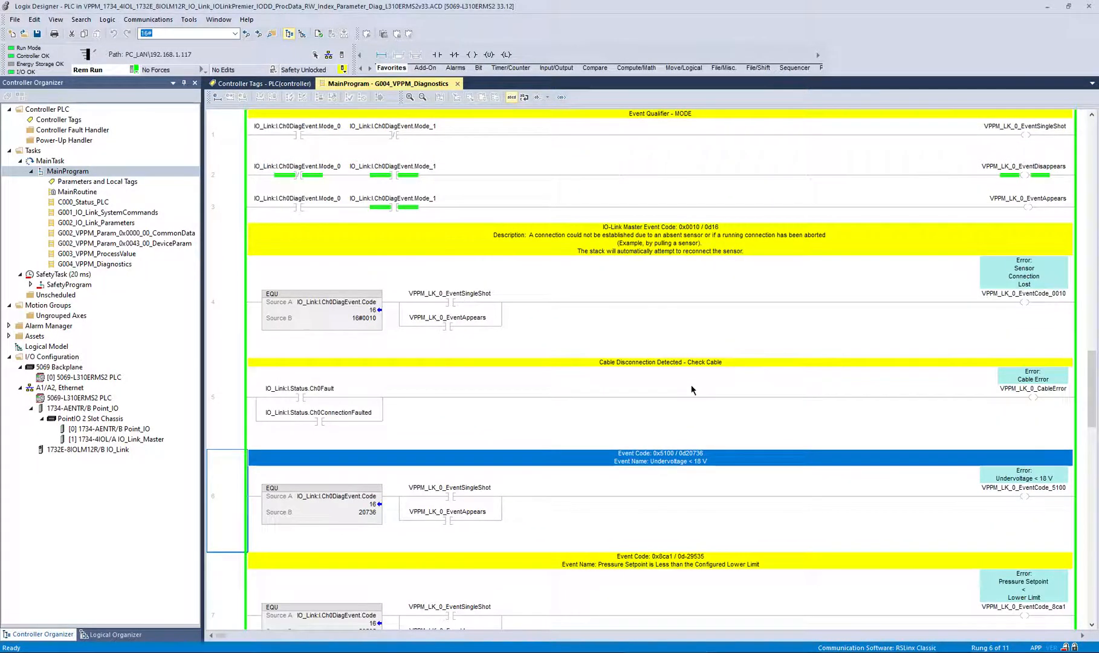
scroll(693, 390, "up", 1)
left_click(224, 539)
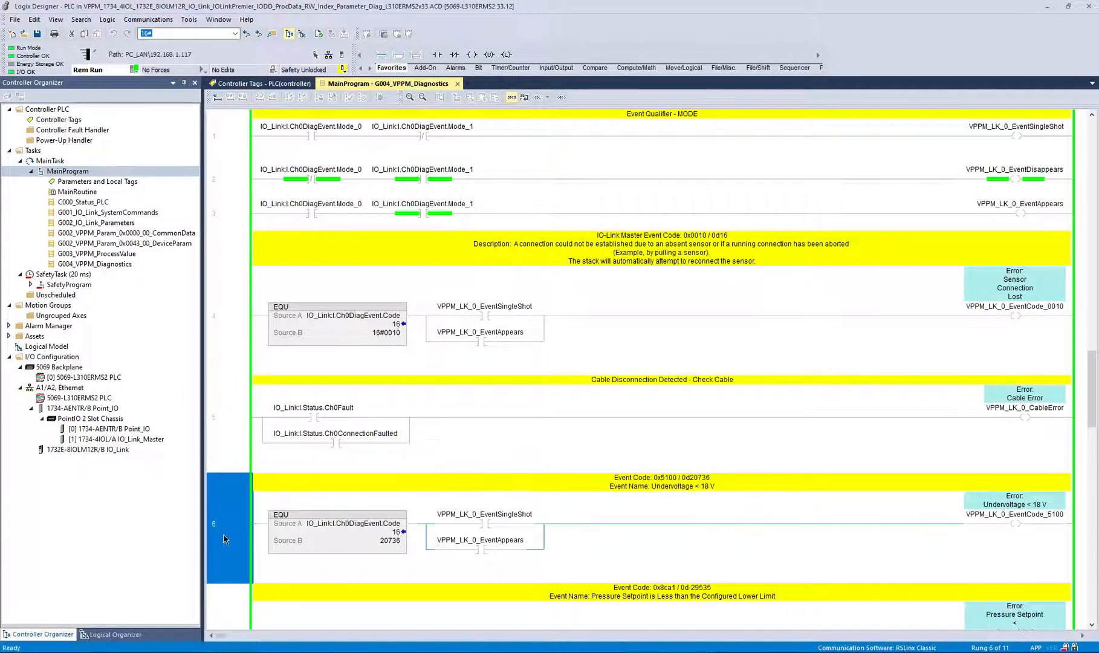
scroll(292, 515, "down", 1)
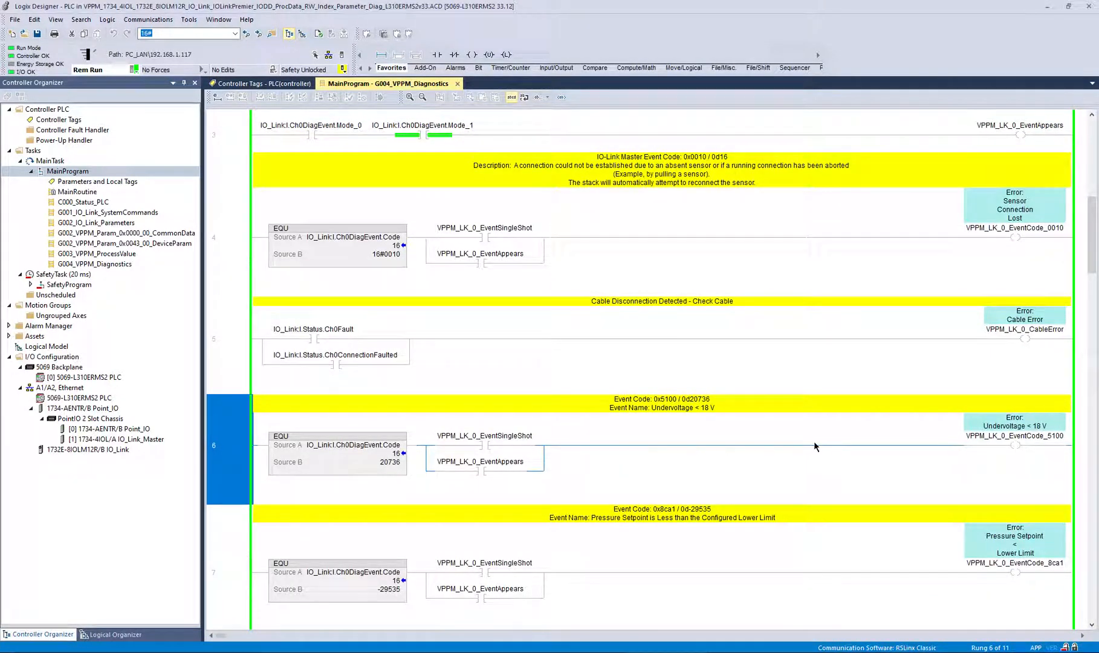
left_click(1003, 447)
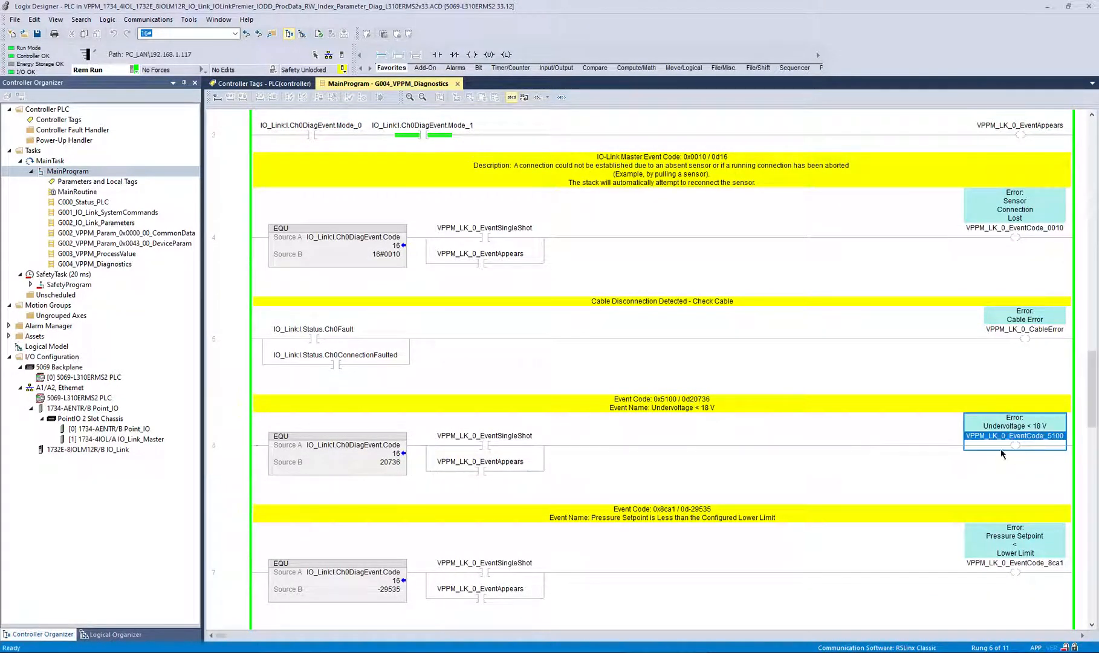
left_click(243, 580)
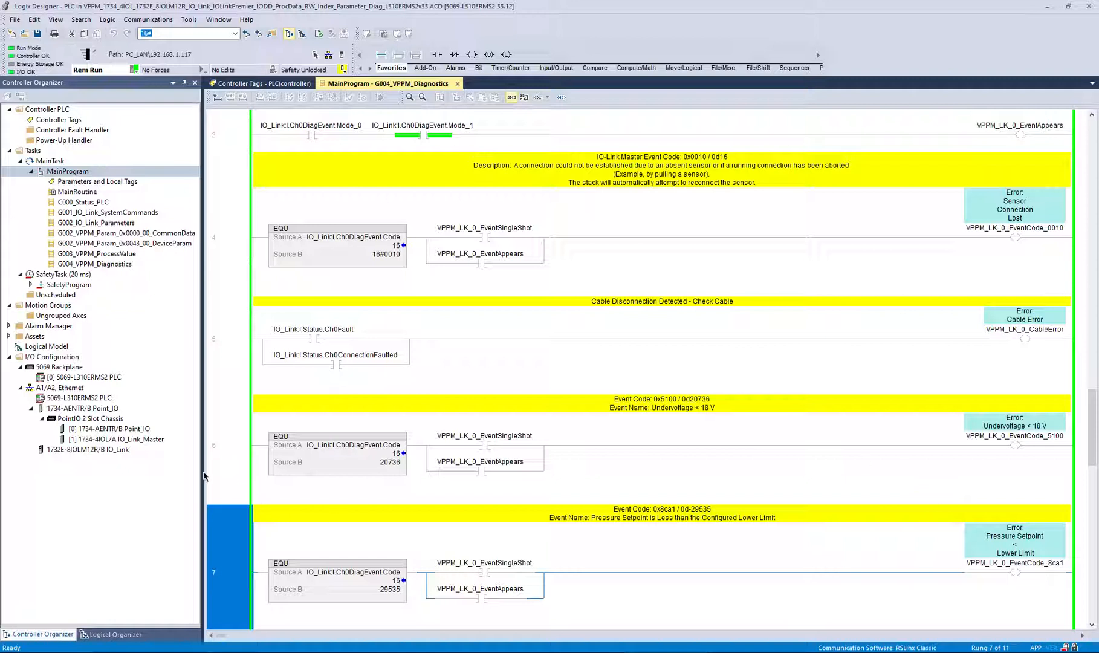
Open the 1732E-8IOLM12R IO_Link module properties and view the IO-Link device information of the VPPM valve
left_click(97, 450)
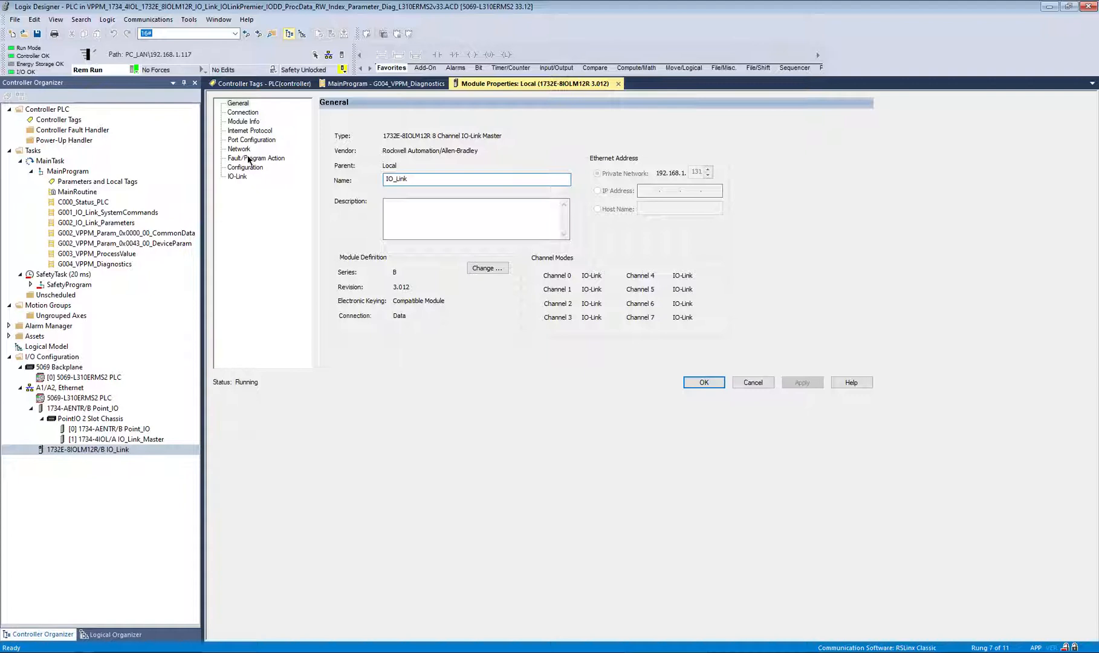
left_click(237, 176)
left_click(356, 139)
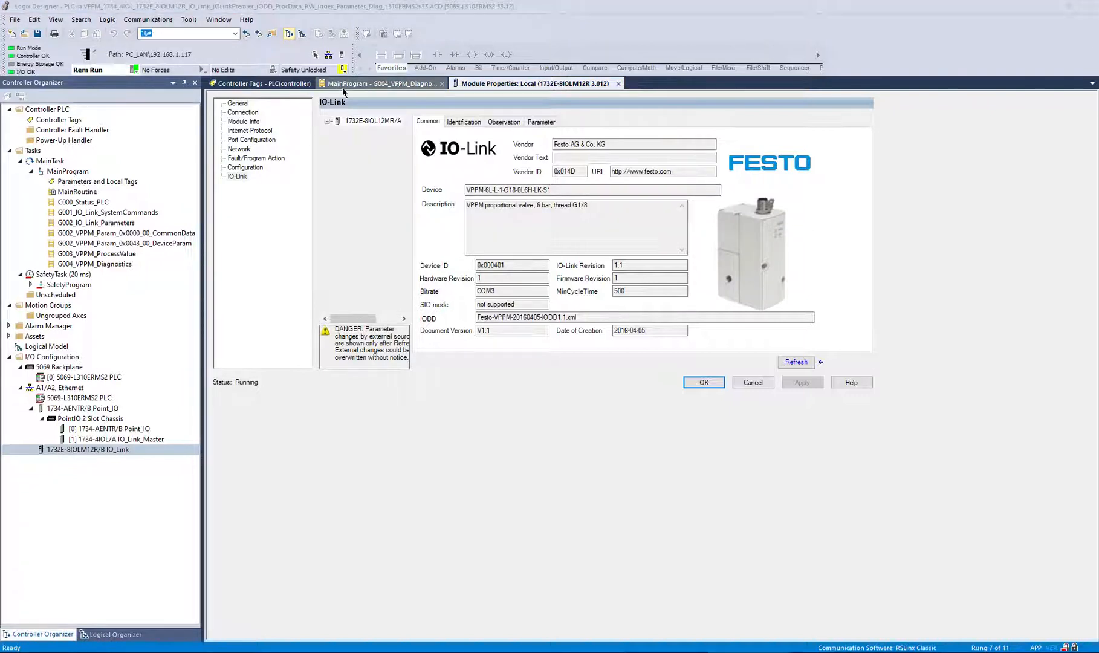
Return to the G004_VPPM_Diagnostics routine and examine the pressure setpoint limit rungs for event codes 0x8ca1 and 0x8ca2
left_click(394, 84)
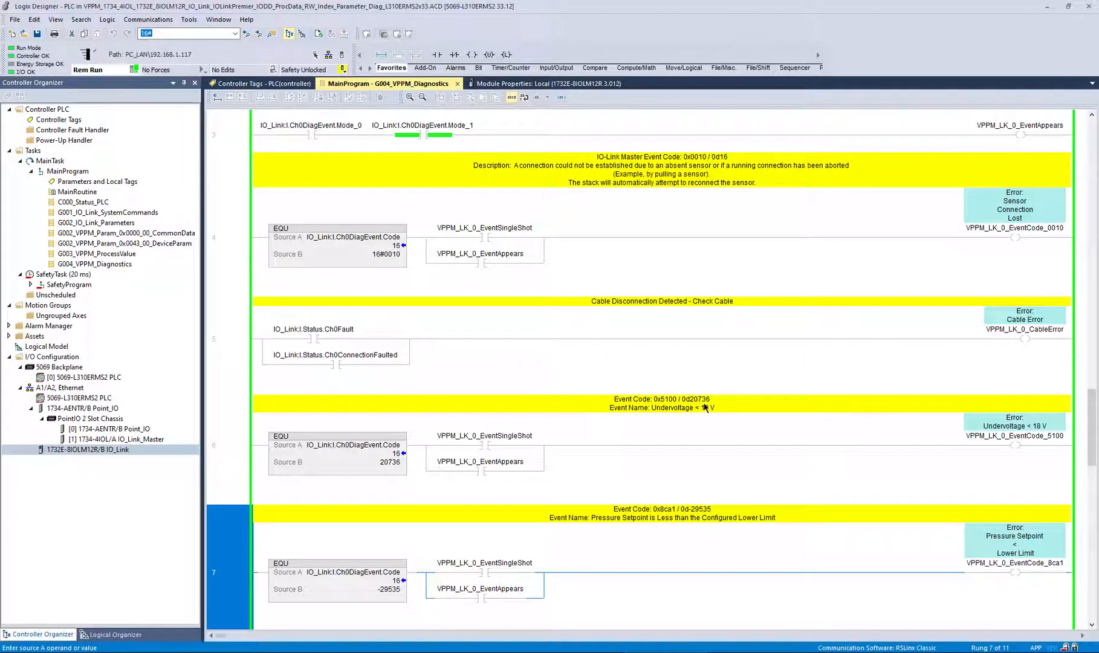
left_click(1033, 445)
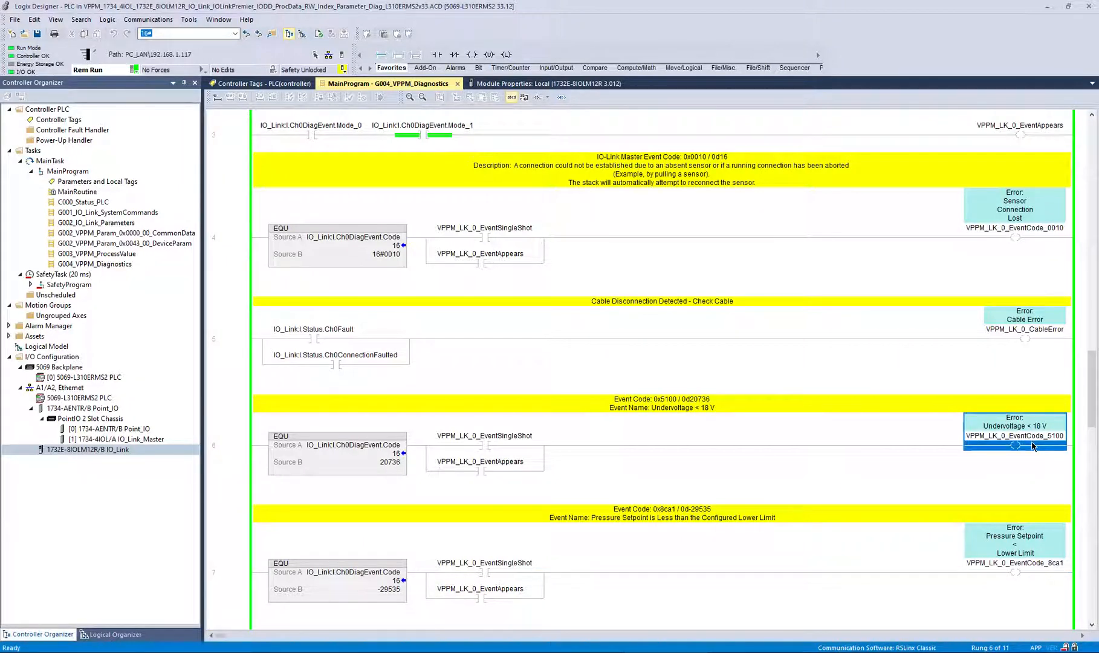
left_click(240, 574)
scroll(238, 579, "down", 2)
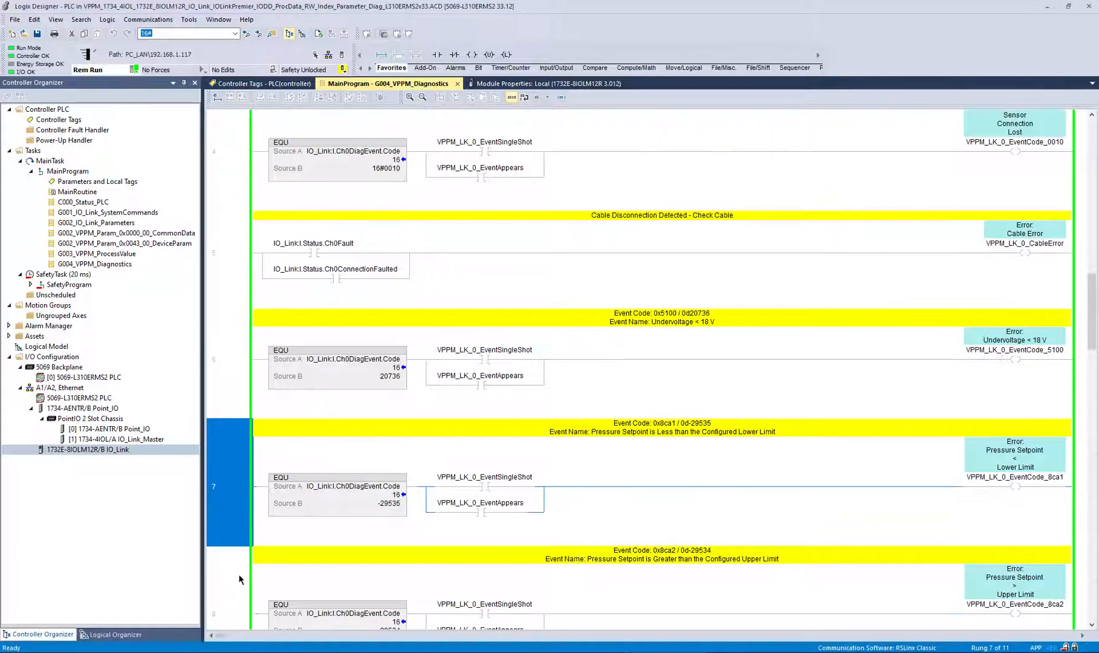
left_click(239, 542)
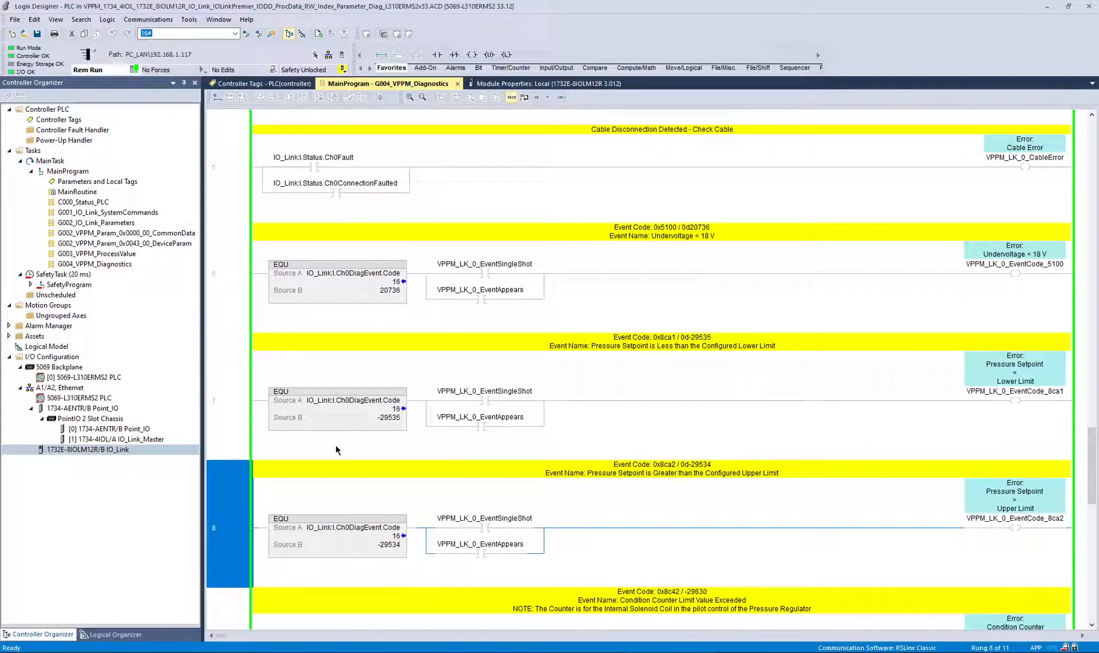
left_click(244, 402)
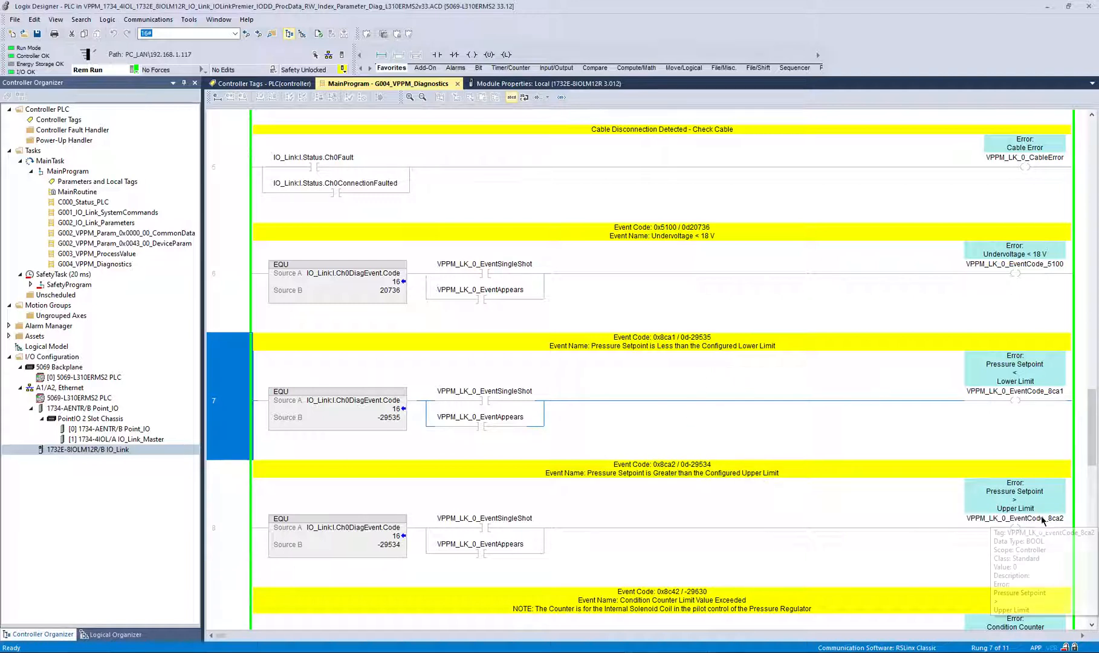
In the 1732E module properties, review the VPPM's device parameters and check the 0L6H pressure range in its device type name
left_click(513, 86)
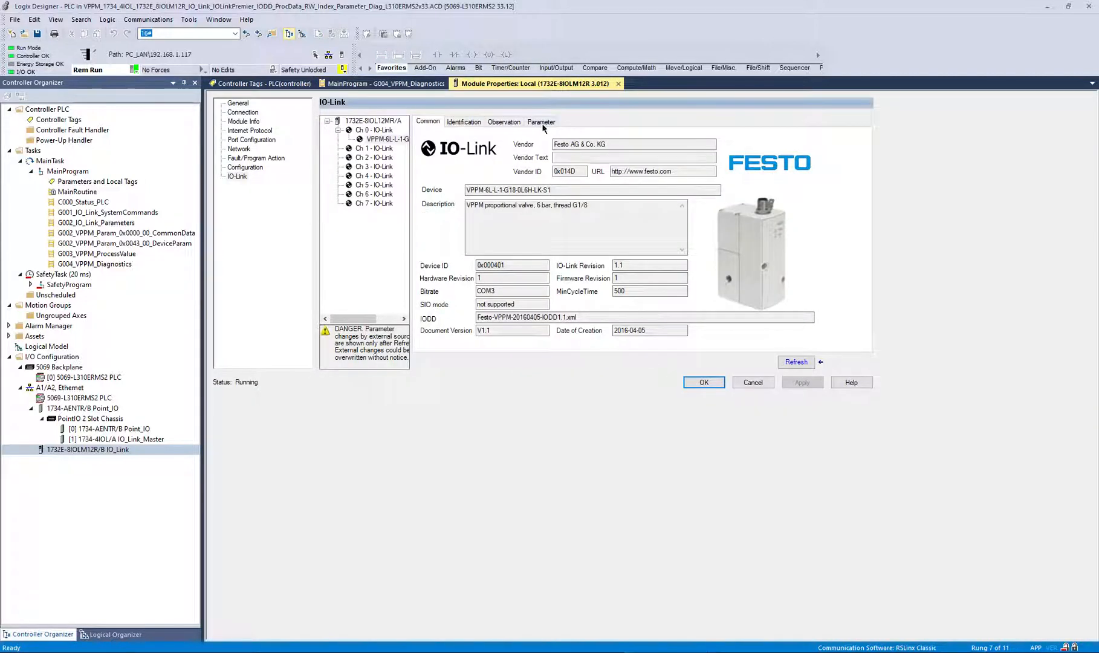
left_click(542, 124)
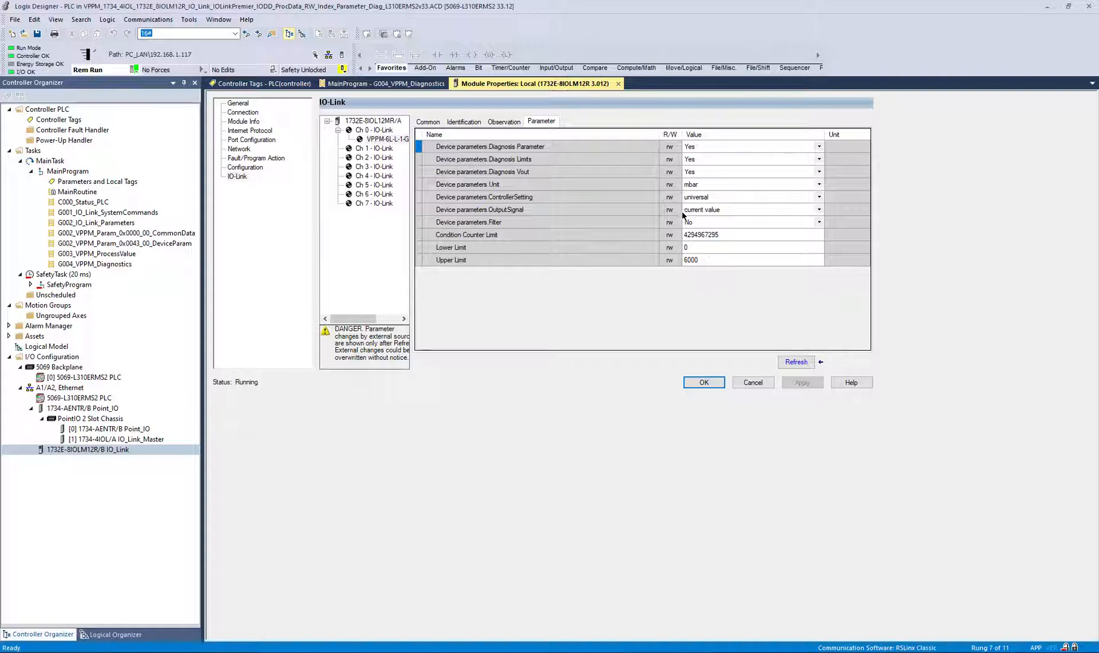
left_click(428, 122)
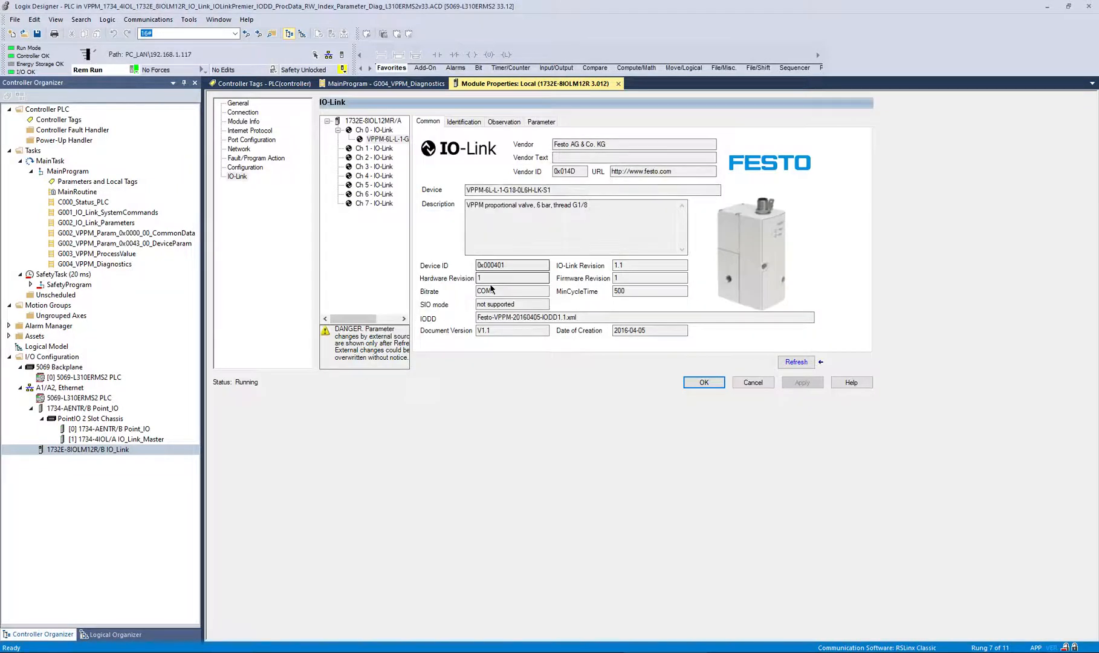
left_click_drag(552, 190, 530, 190)
left_click(518, 191)
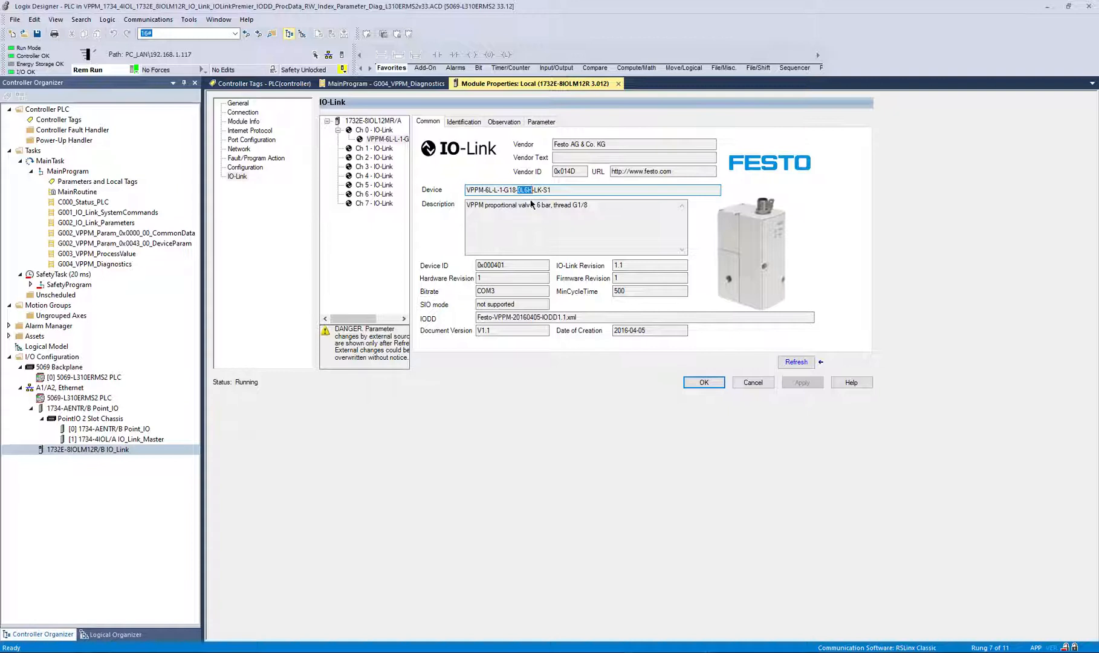
Set the VPPM's Lower Limit parameter to 1 and apply the change to the module configuration
left_click(543, 123)
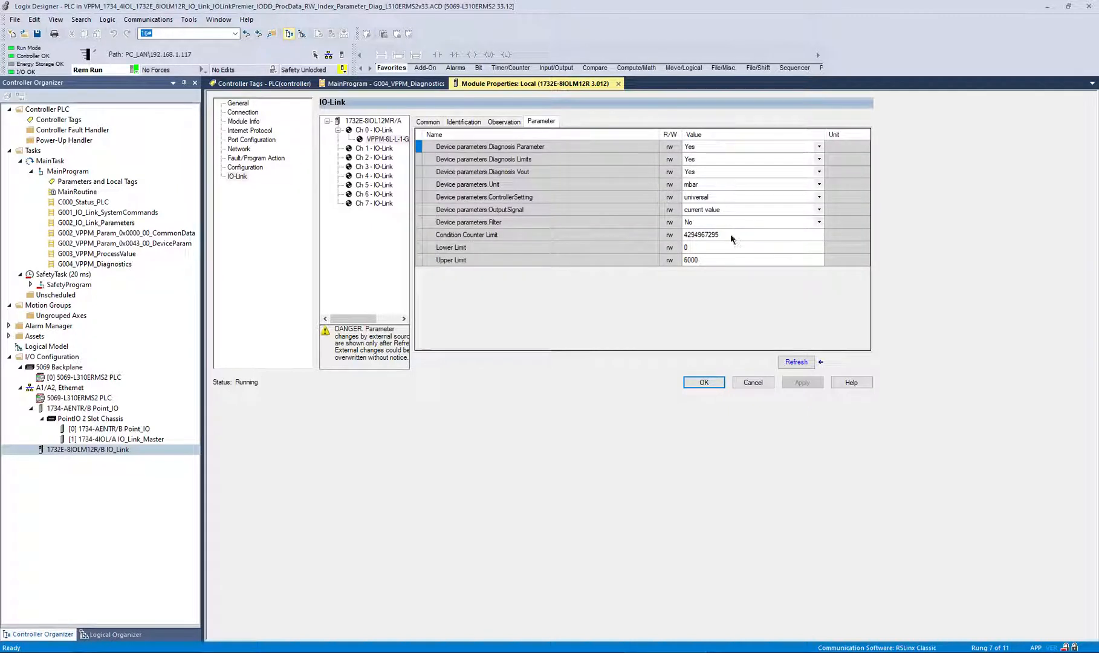
left_click(706, 262)
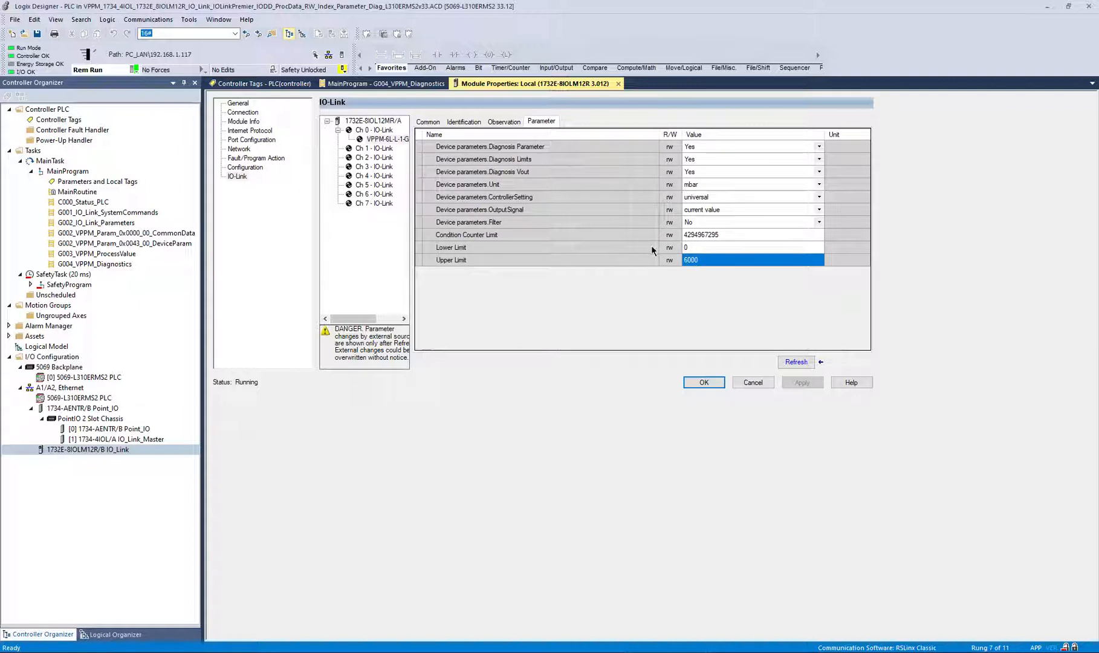
left_click(703, 249)
left_click(700, 248)
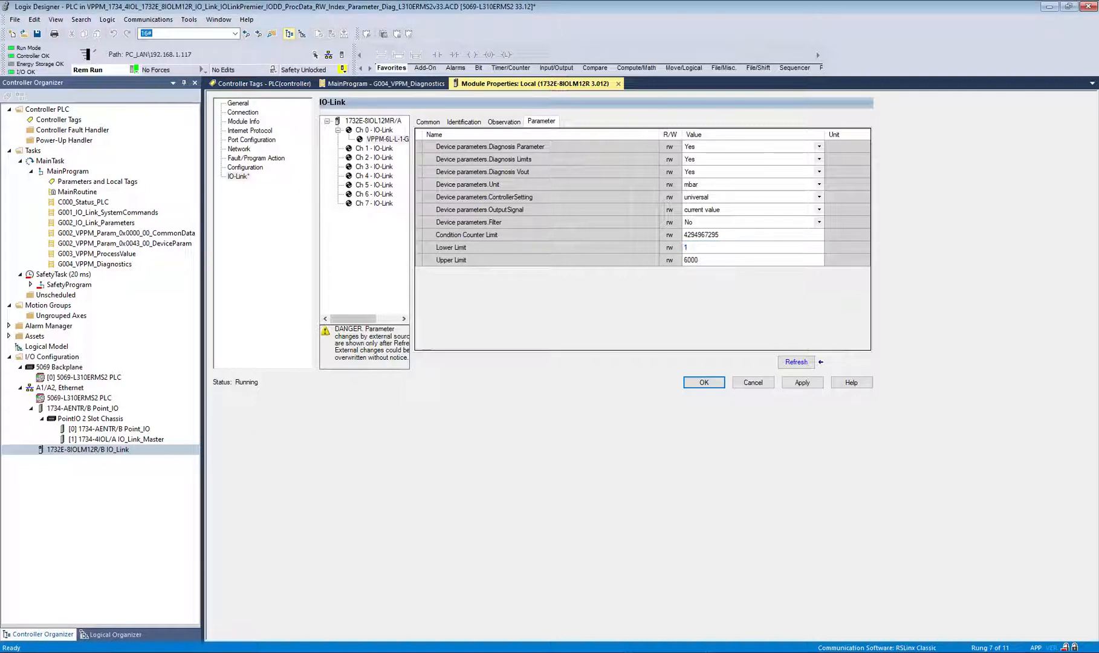
left_click(704, 259)
left_click(803, 382)
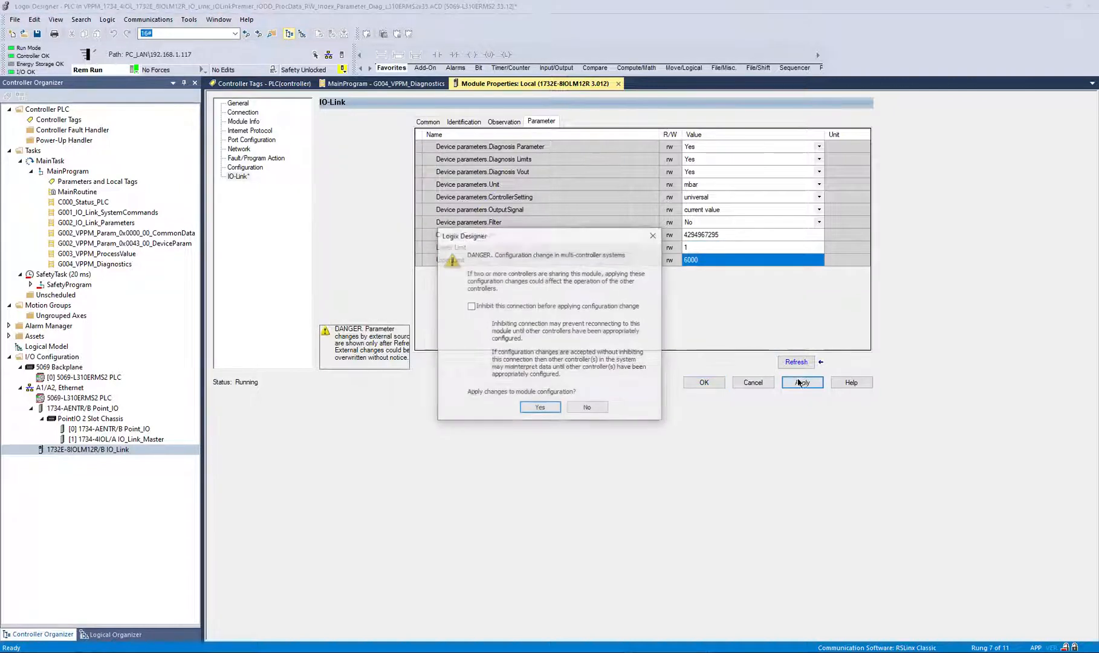
left_click(540, 408)
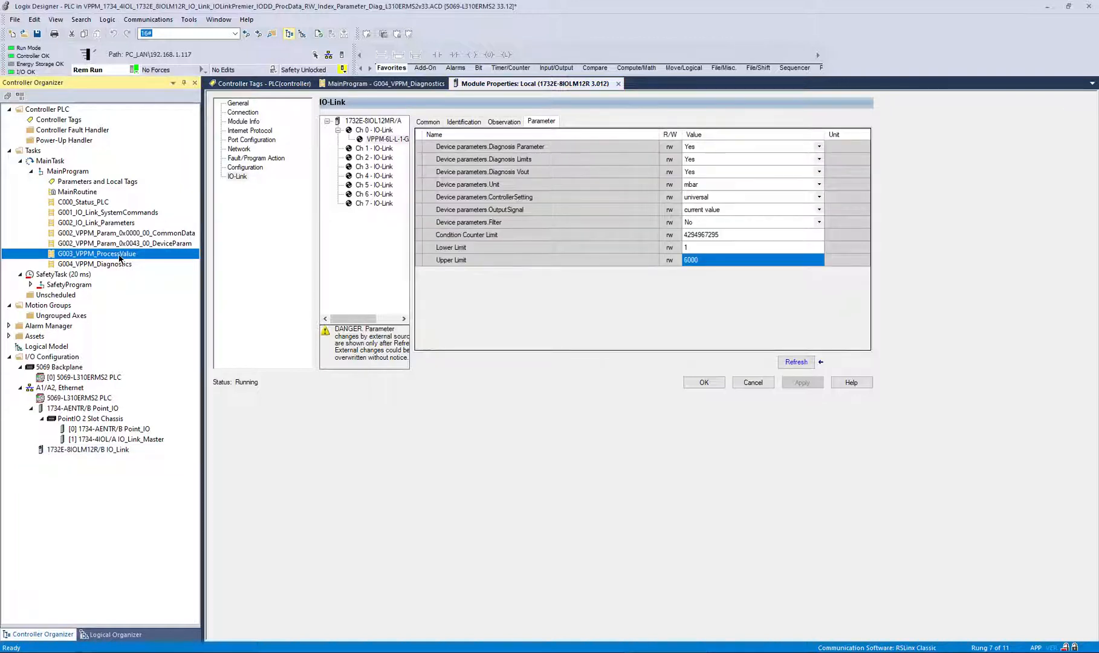
In the G003_VPPM_ProcessValue routine, set IO_Link:O.Ch0Pressure_setpoint_value to 6001, and check the event rungs in G004_VPPM_Diagnostics
double_click(121, 254)
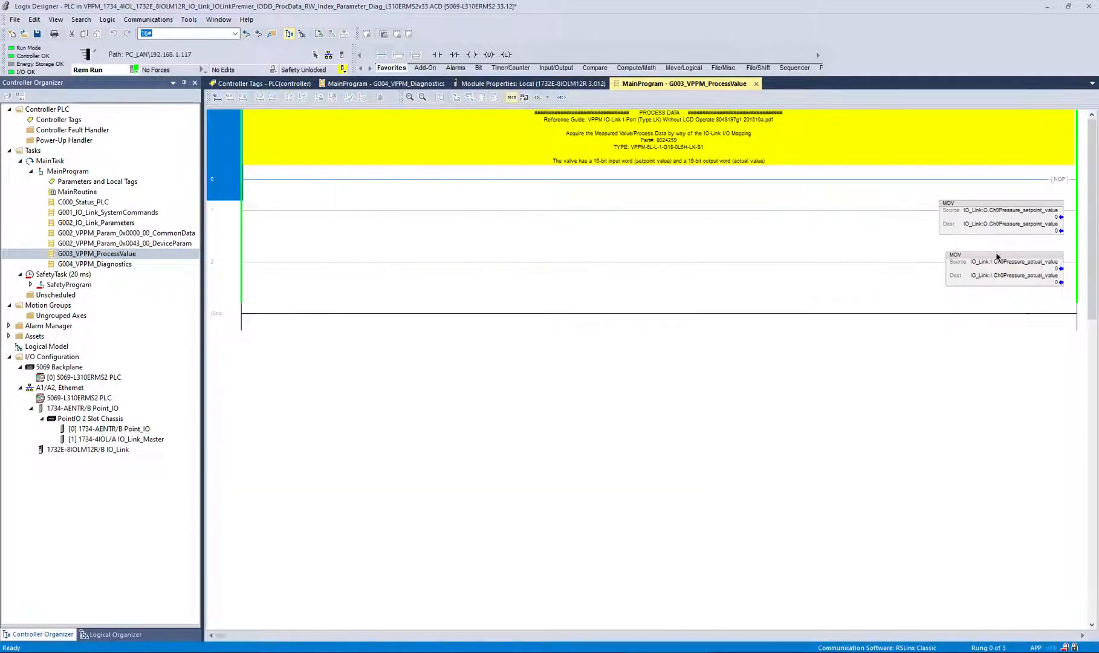
left_click(1040, 218)
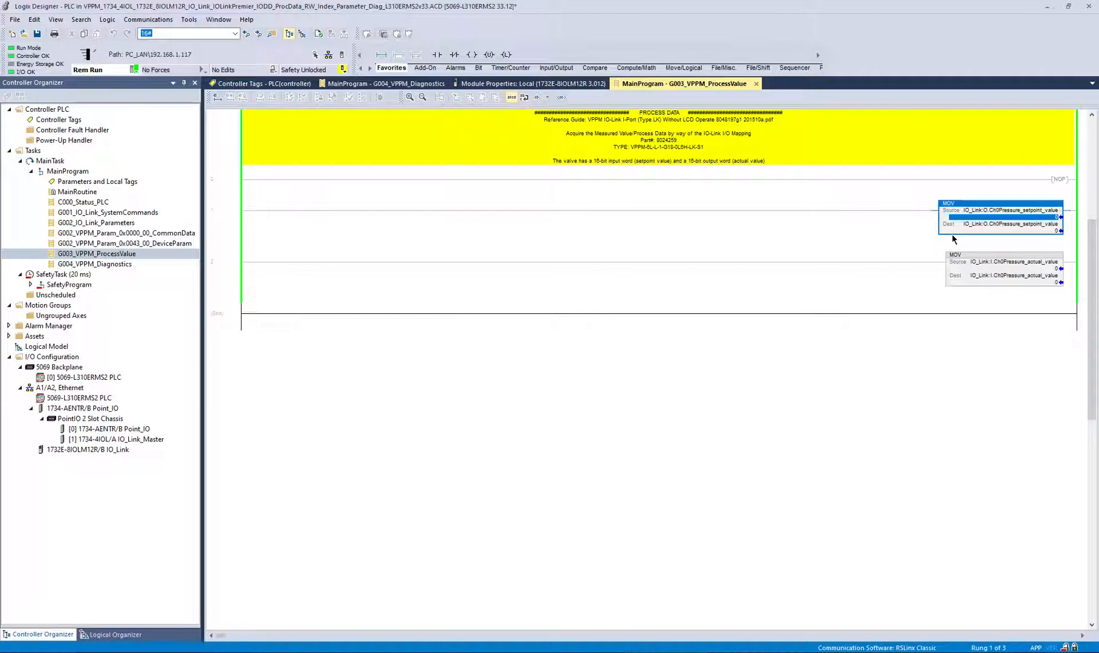
type("6001")
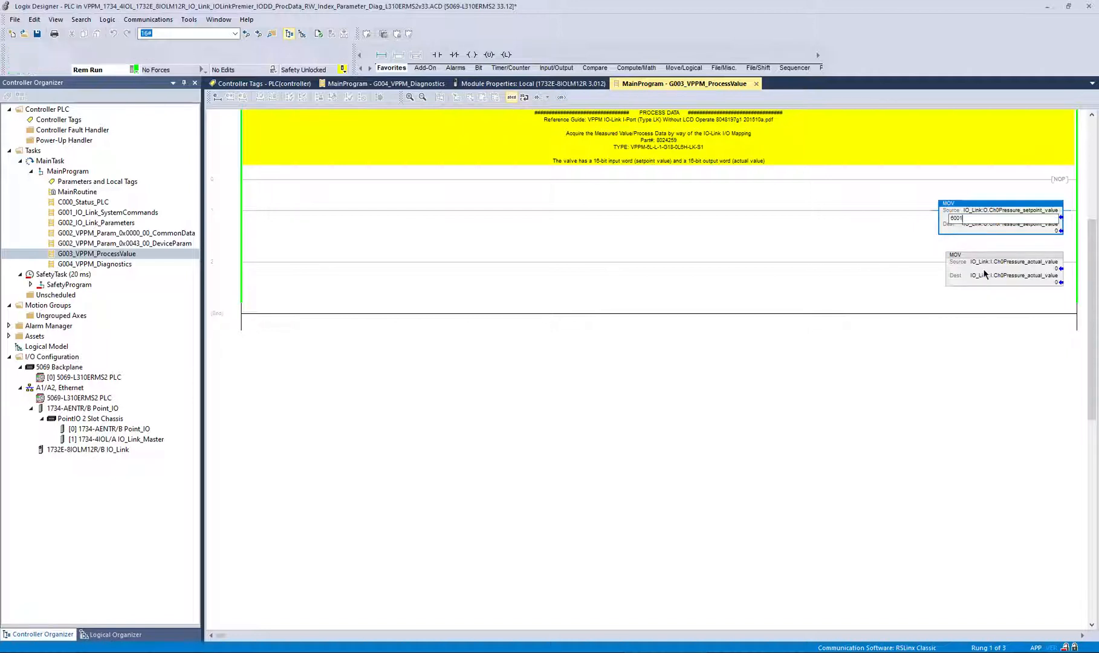
key("Return")
left_click(532, 83)
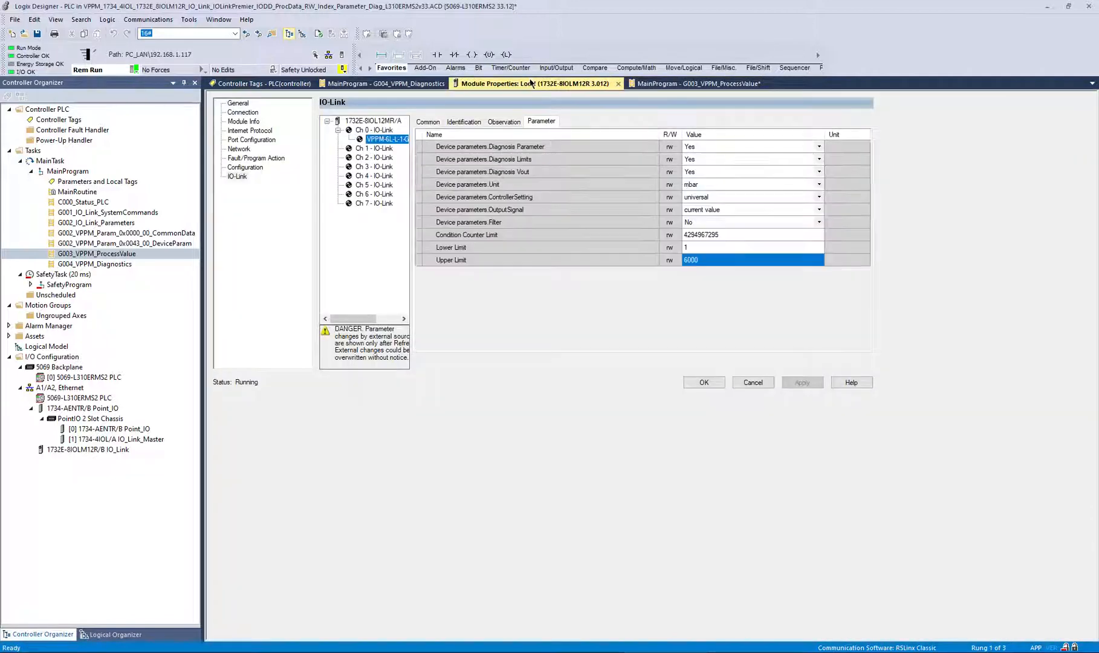
left_click(431, 84)
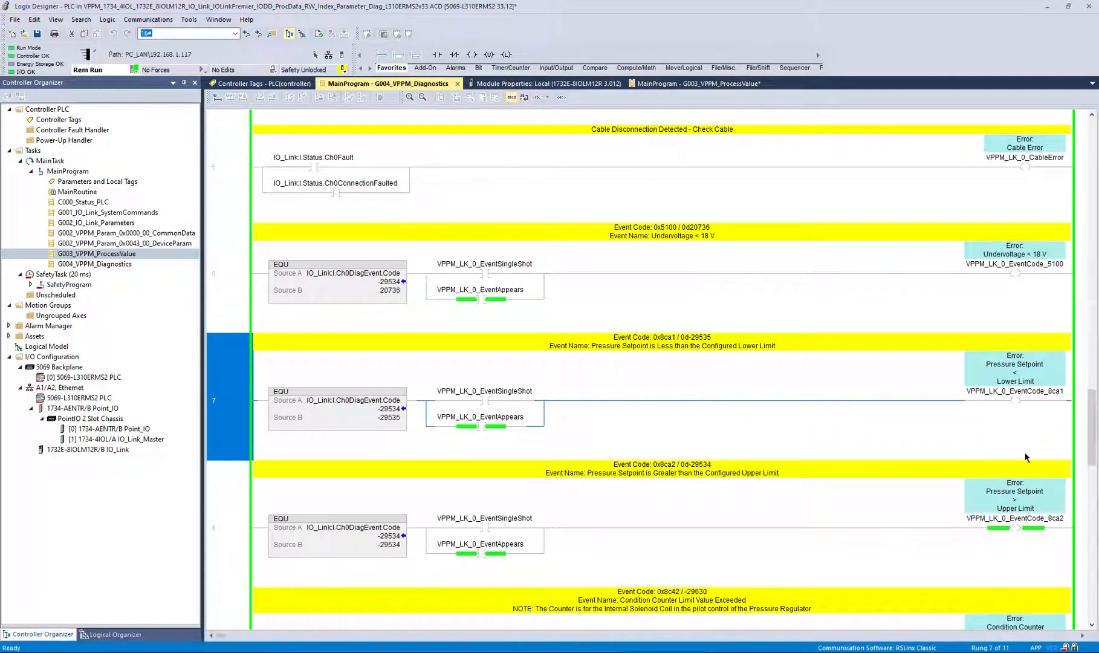
In the G003_VPPM_ProcessValue routine, set IO_Link:O.Ch0Pressure_setpoint_value to 0
left_click(1056, 532)
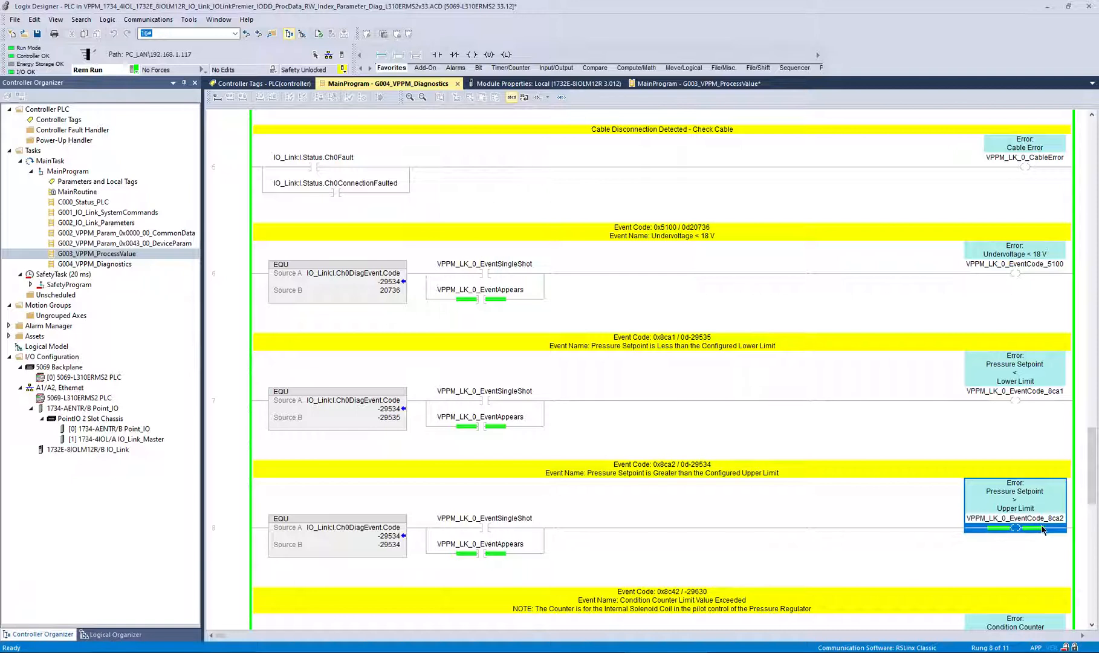
left_click(695, 83)
left_click(1044, 220)
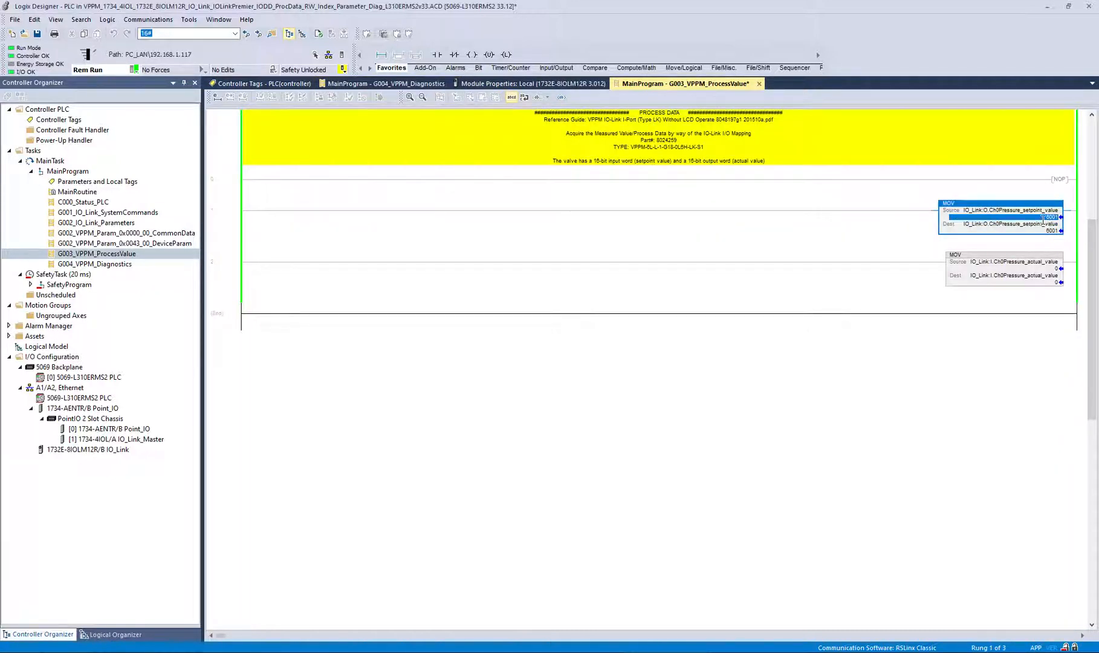
type("0")
key("Return")
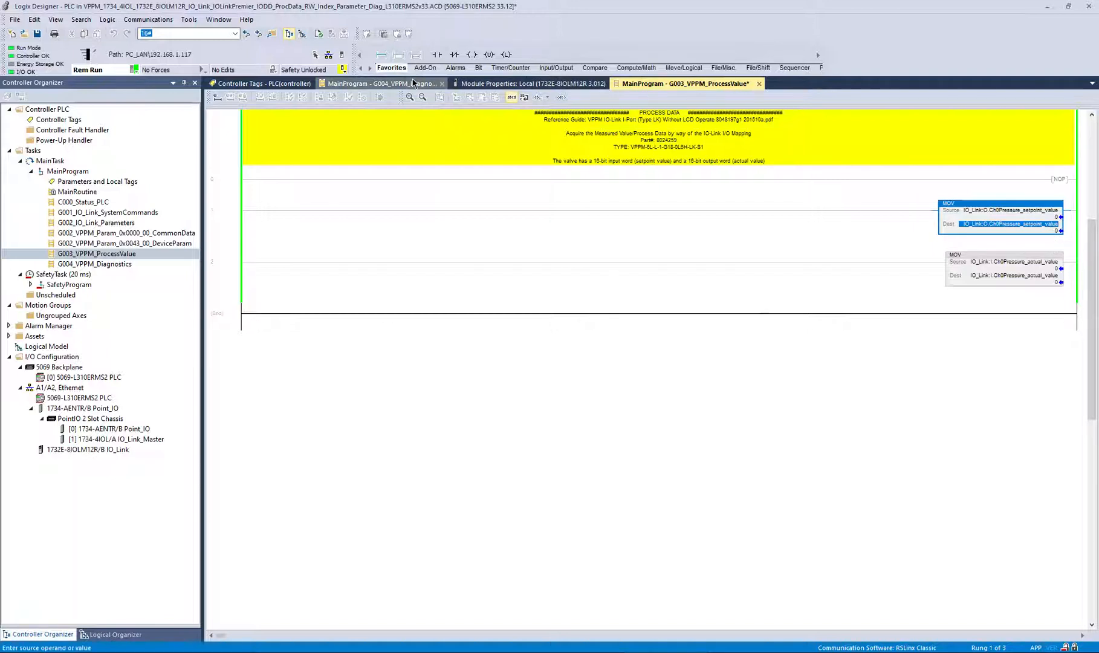
Check the lower limit (0x8ca1) and upper limit (0x8ca2) setpoint event rungs in G004_VPPM_Diagnostics
left_click(386, 83)
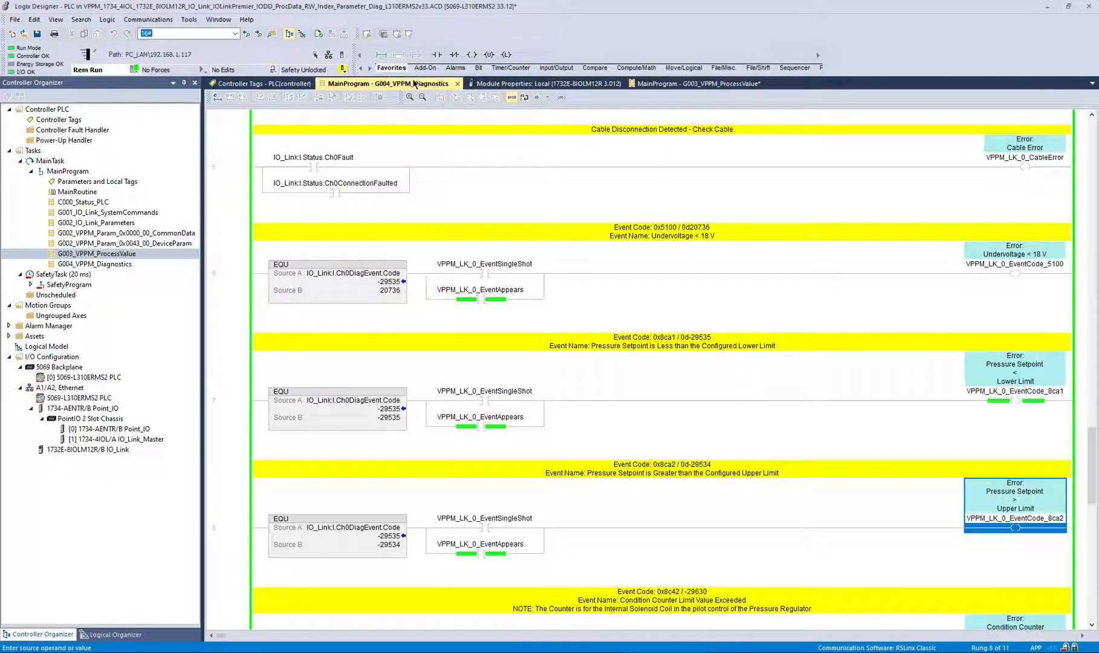
left_click(1035, 399)
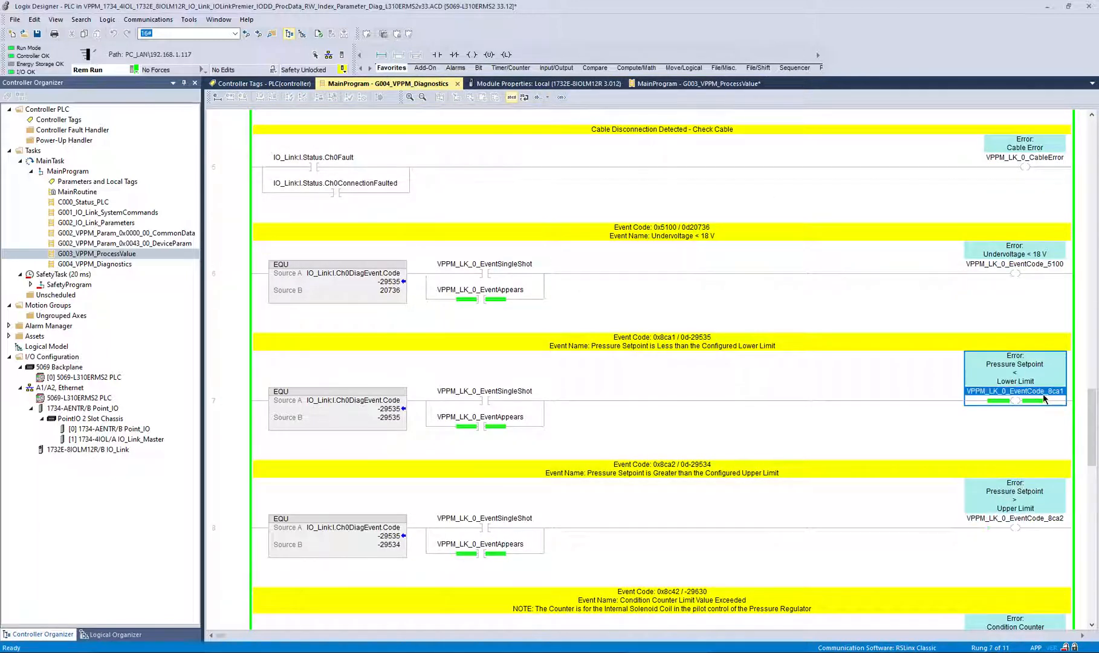
left_click(1040, 527)
left_click(1038, 402)
Return to G003_VPPM_ProcessValue and set IO_Link:O.Ch0Pressure_setpoint_value to 1
left_click(689, 83)
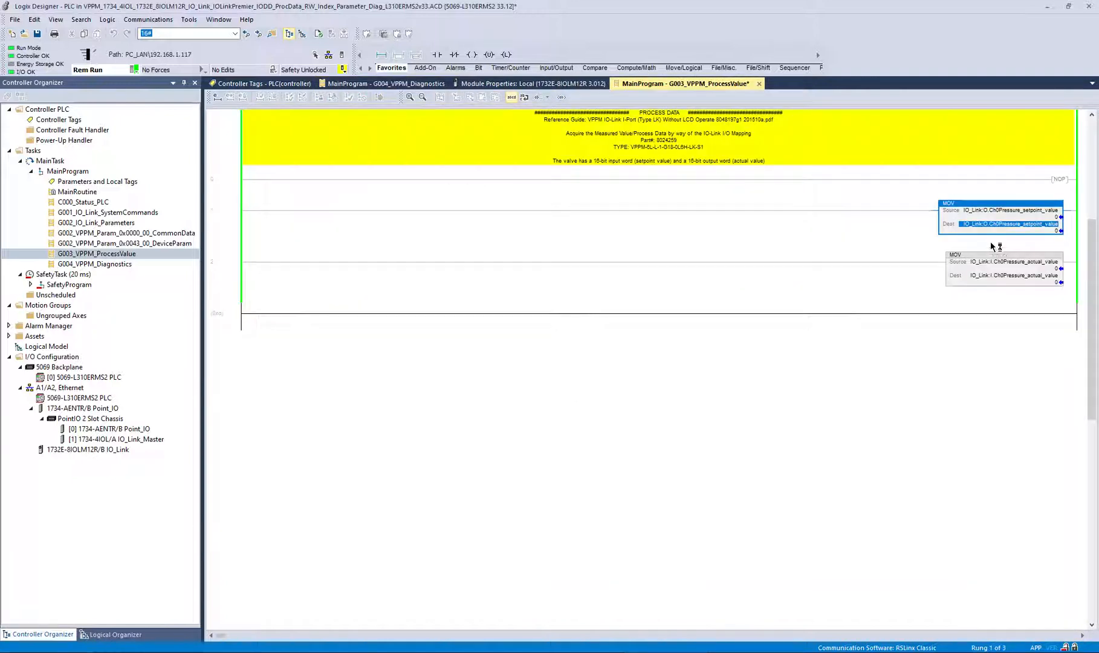
left_click(1049, 217)
type("1")
key("Return")
In the 1732E module properties, set the VPPM's Upper Limit parameter to 6001 and apply the change
left_click(527, 84)
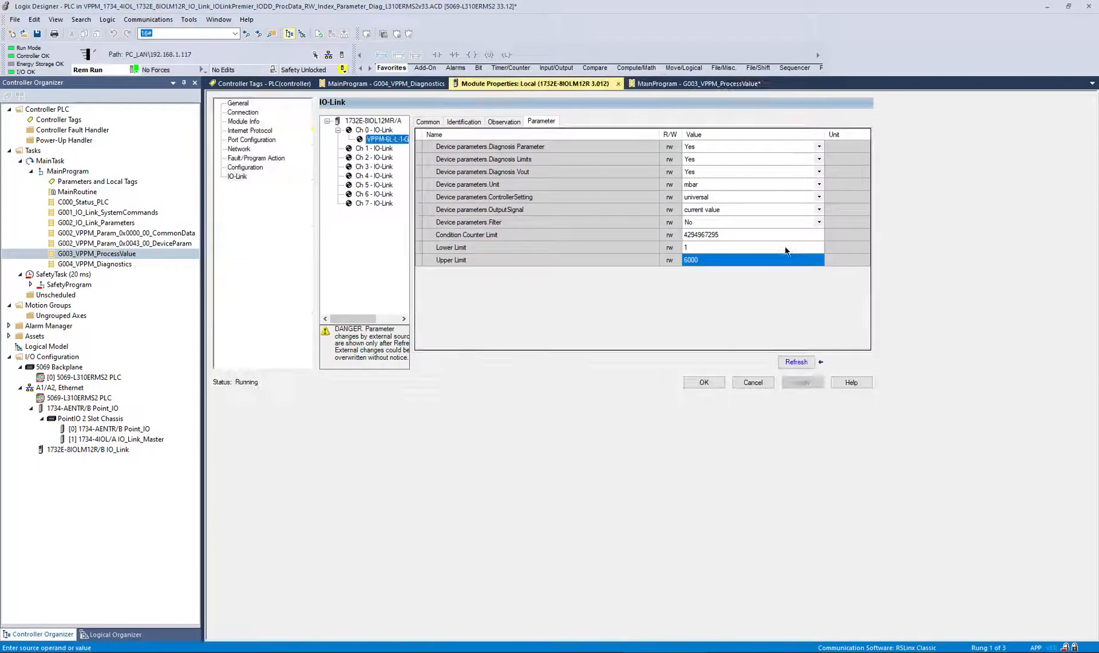
left_click(730, 260)
key("BackSpace")
type("1")
left_click(732, 252)
left_click(802, 382)
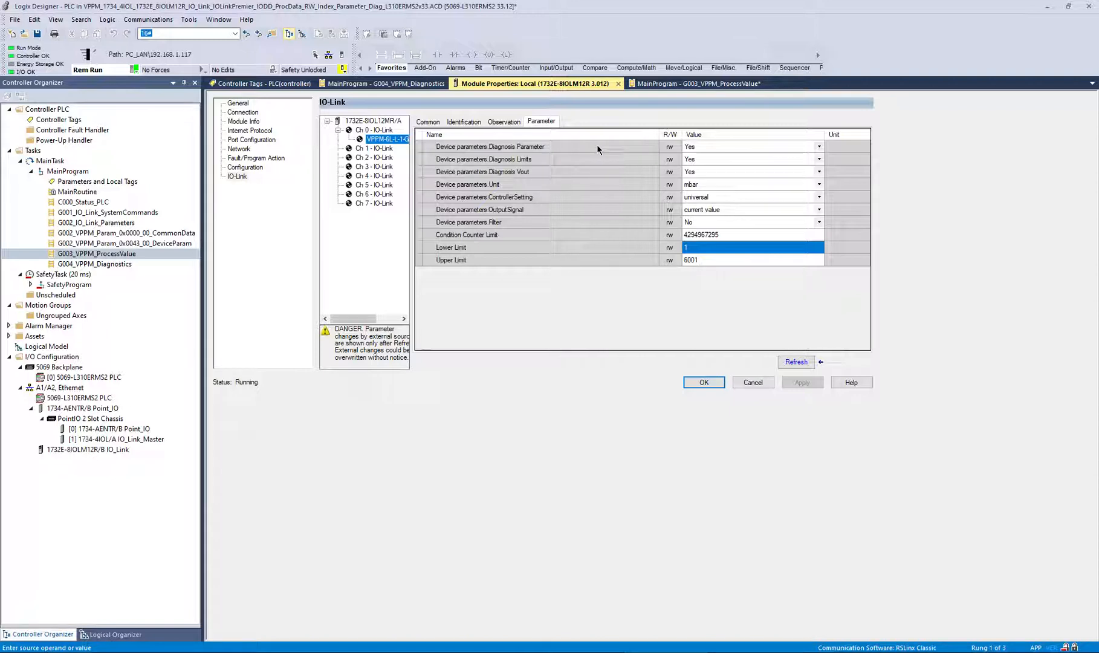
Examine the 0x6320 limits out of allowed range and 0x8c42 condition counter rungs in G004_VPPM_Diagnostics, comparing them with the VPPM's configured limits
left_click(386, 84)
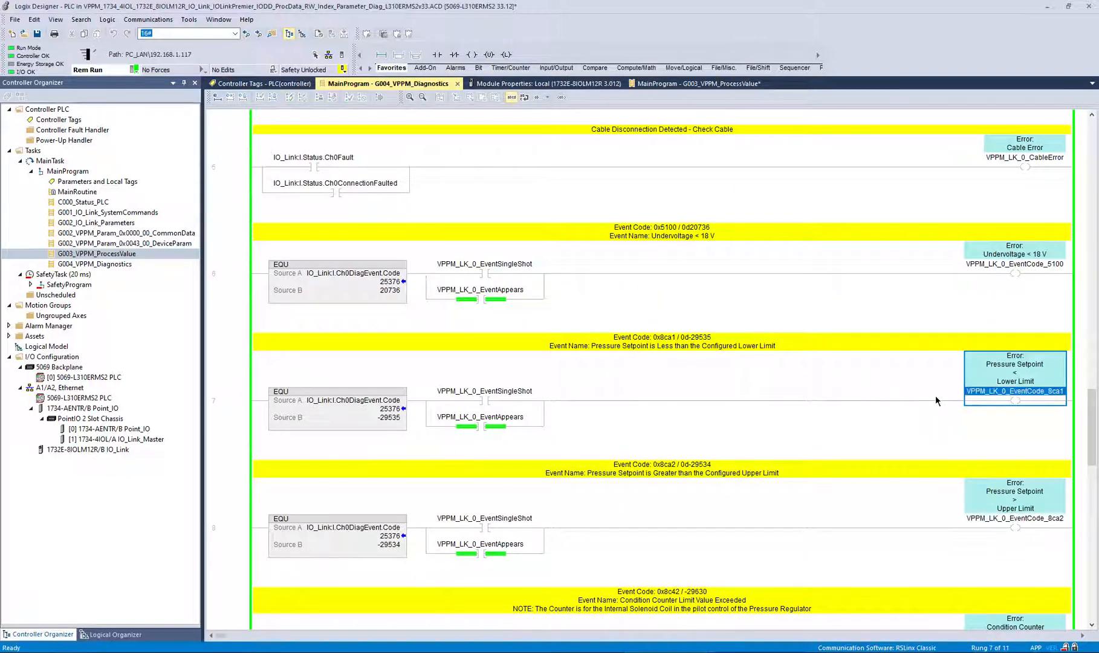
scroll(925, 441, "down", 5)
left_click(1032, 540)
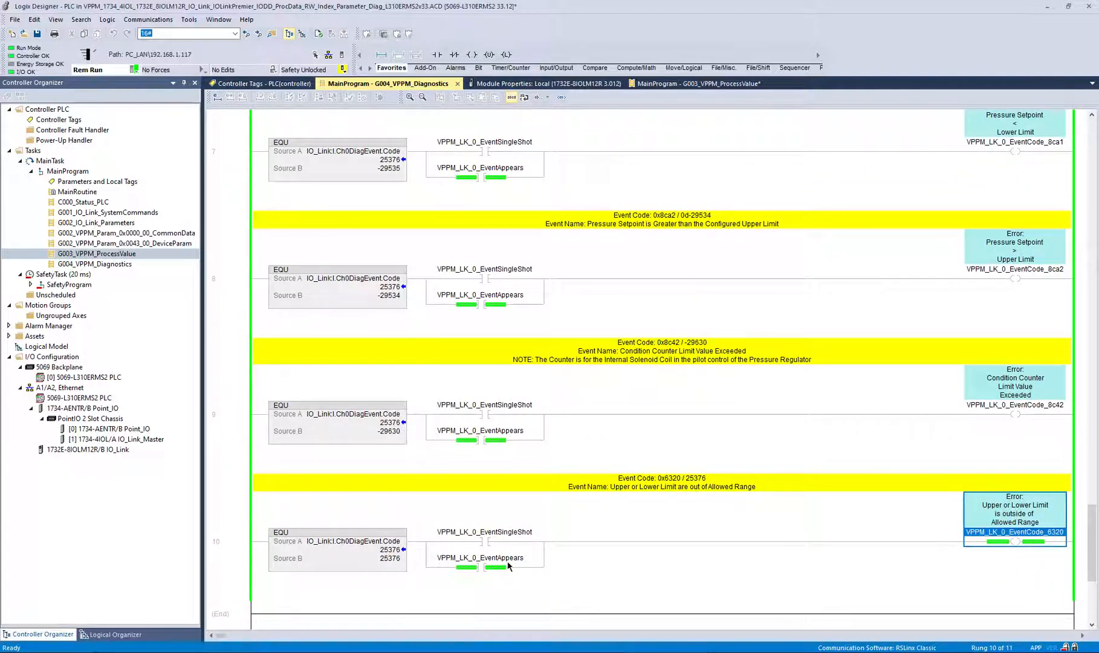
mouse_move(1039, 535)
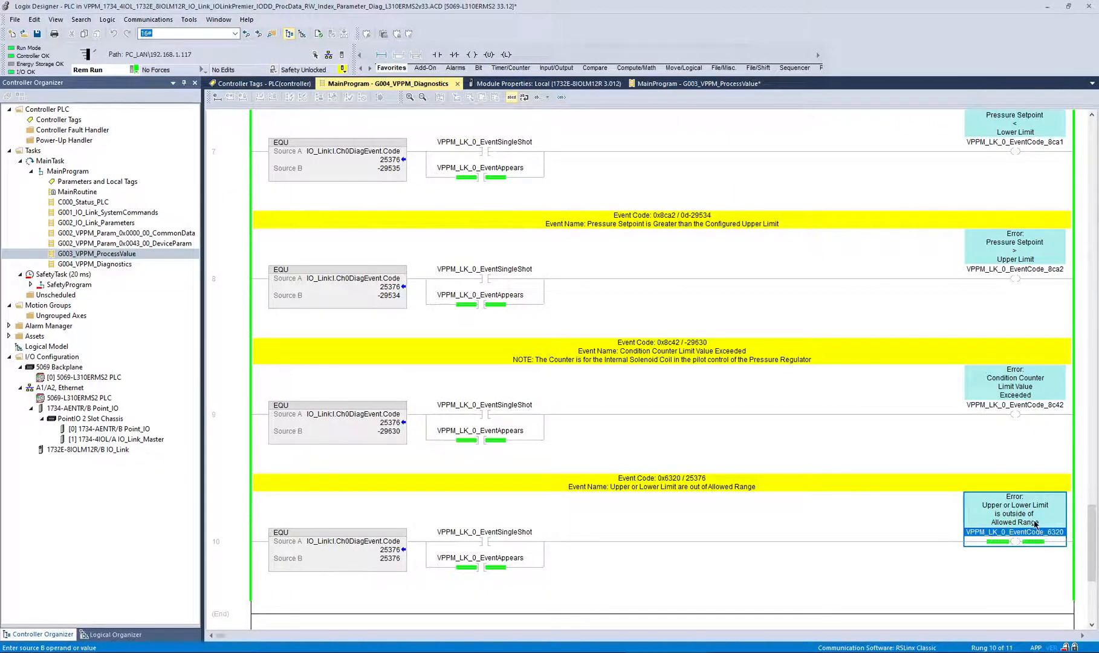
right_click(1055, 534)
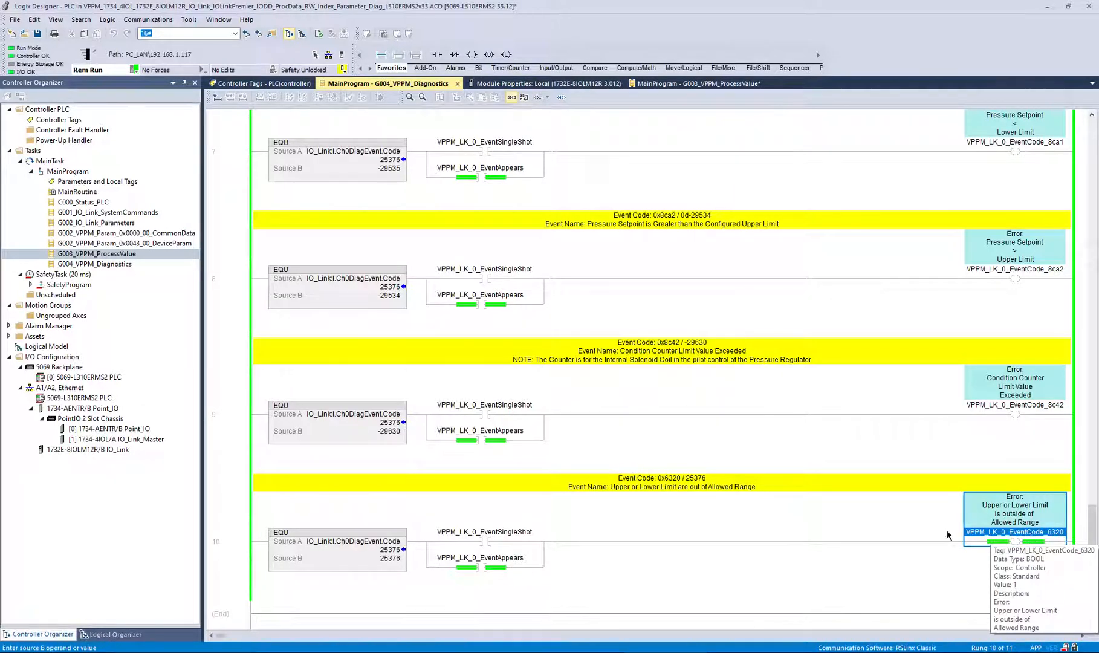
key("Escape")
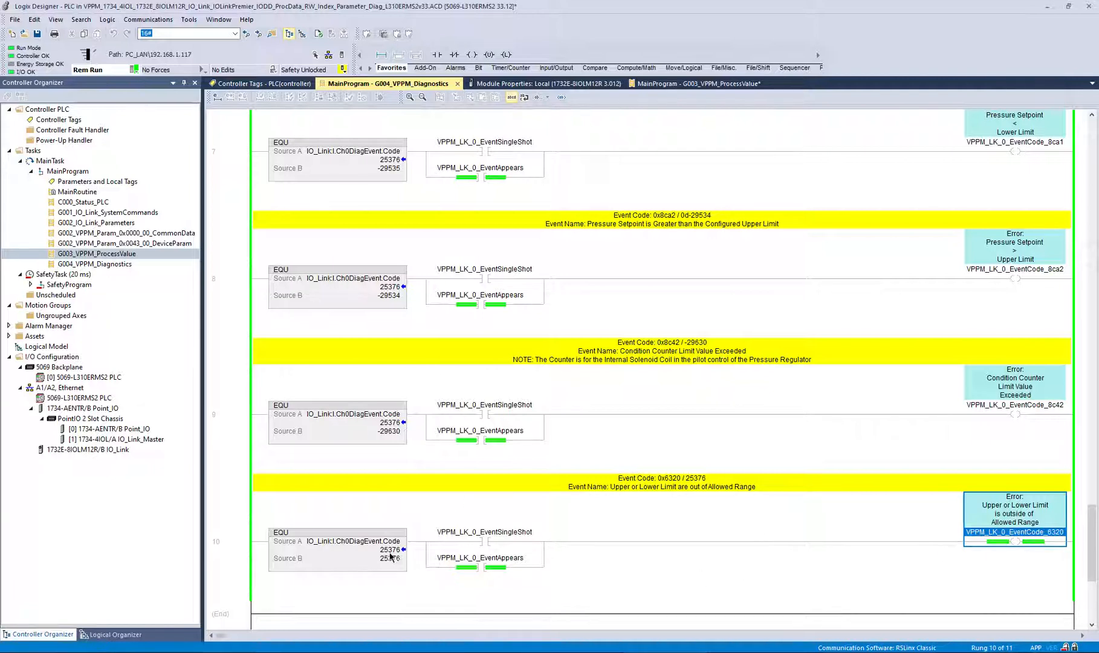
left_click(380, 431)
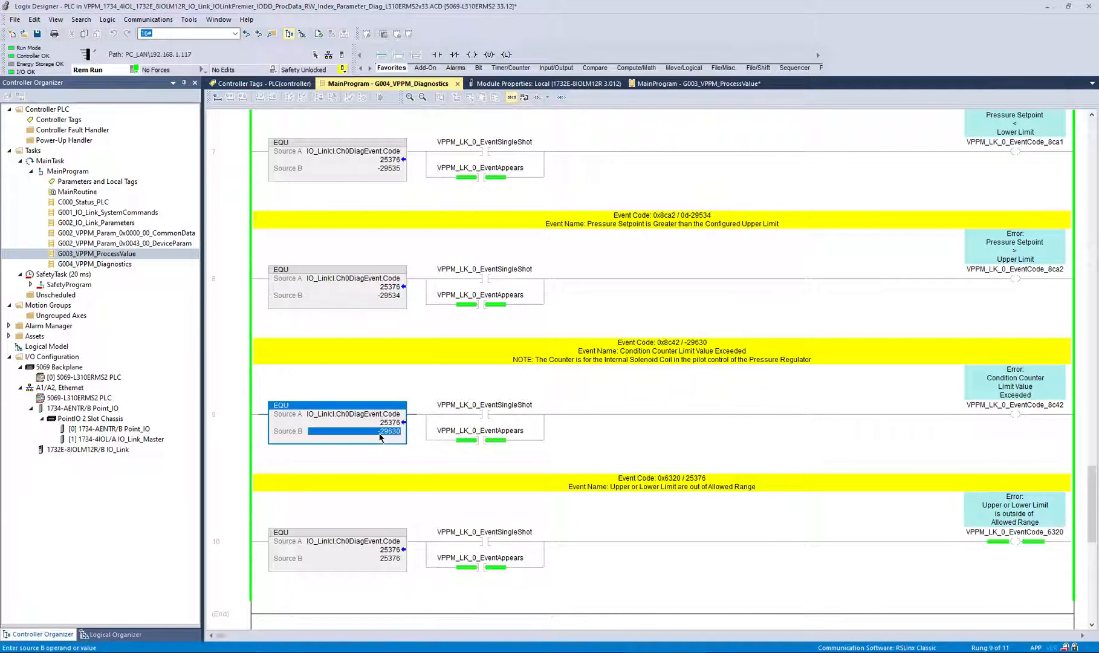
mouse_move(392, 436)
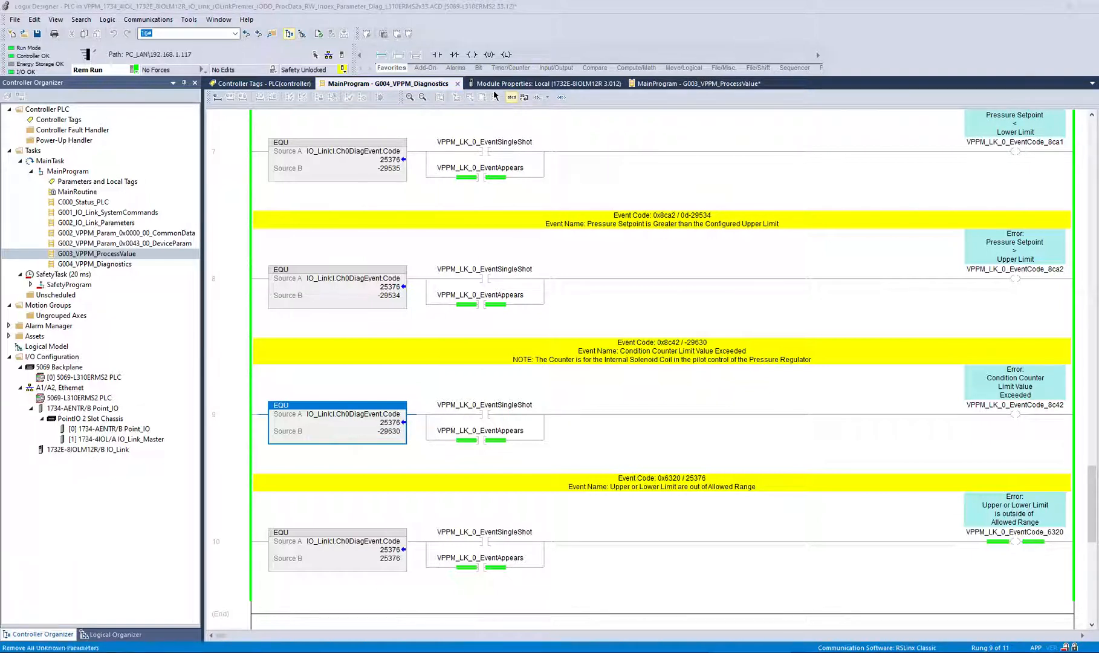
left_click(587, 86)
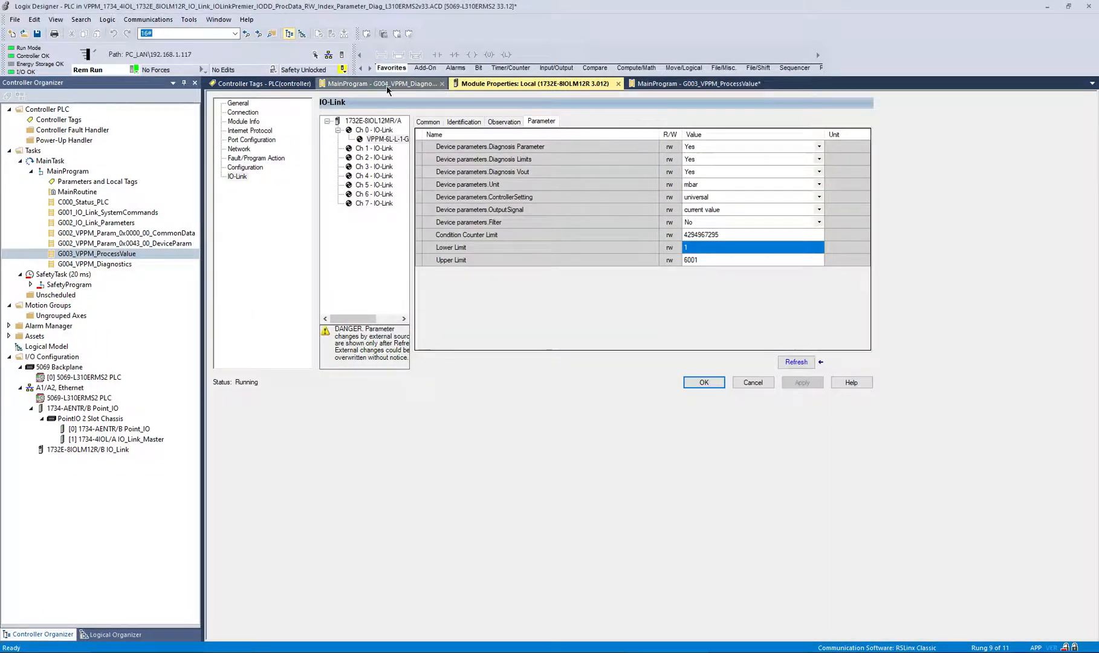
left_click(390, 84)
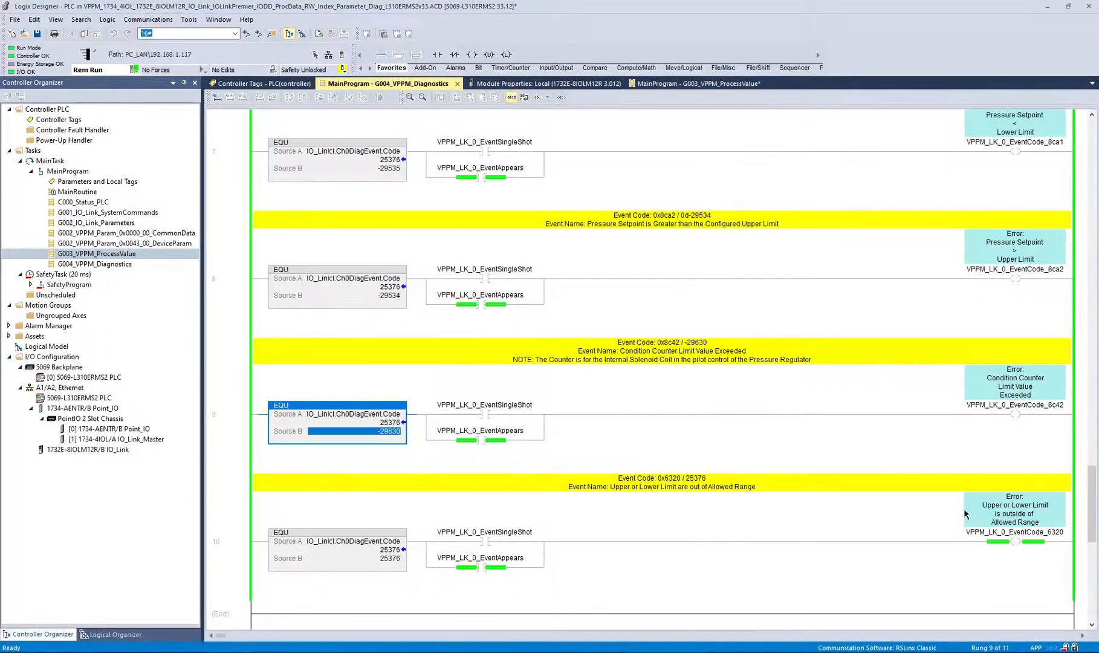
With the out-of-range upper limit still configured, set IO_Link:O.Ch0Pressure_setpoint_value to 0 in G003_VPPM_ProcessValue
left_click(693, 84)
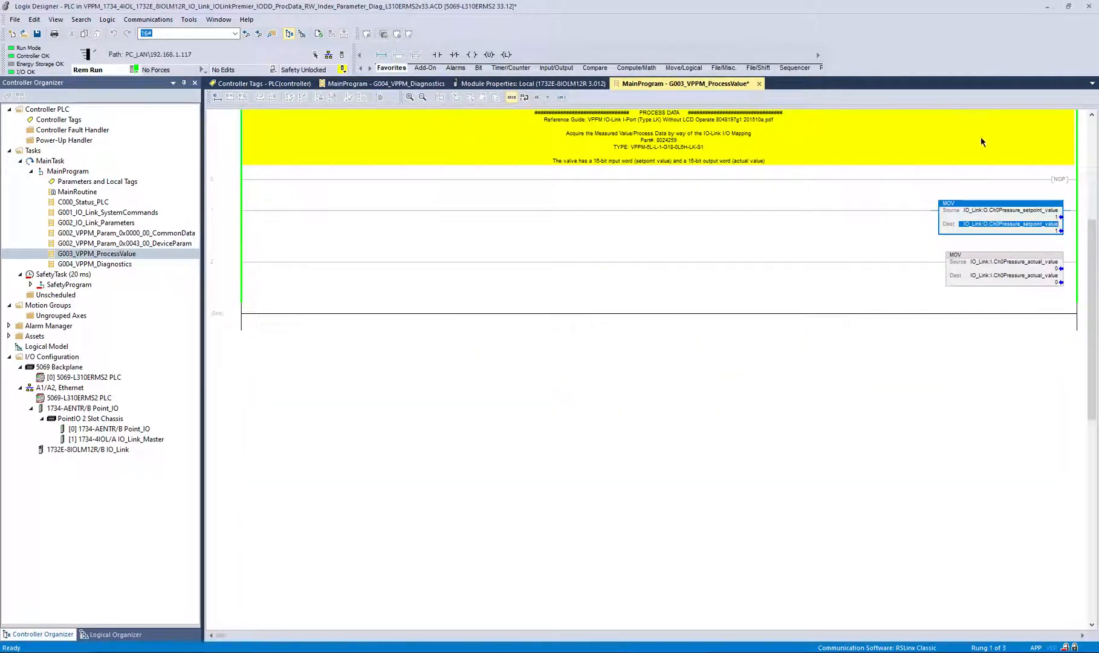
left_click(1052, 217)
type("0")
key("Return")
In G004_VPPM_Diagnostics, compare the setpoint limit event rungs with the 0x6320 out of allowed range rung
left_click(409, 85)
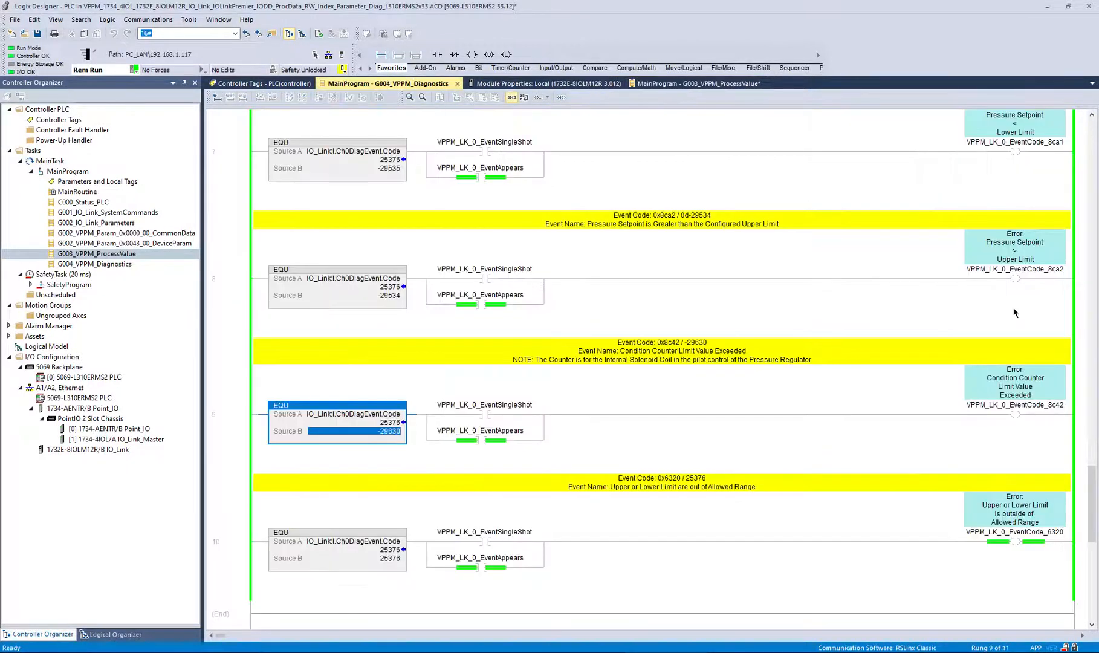
scroll(1015, 312, "up", 3)
left_click(1044, 332)
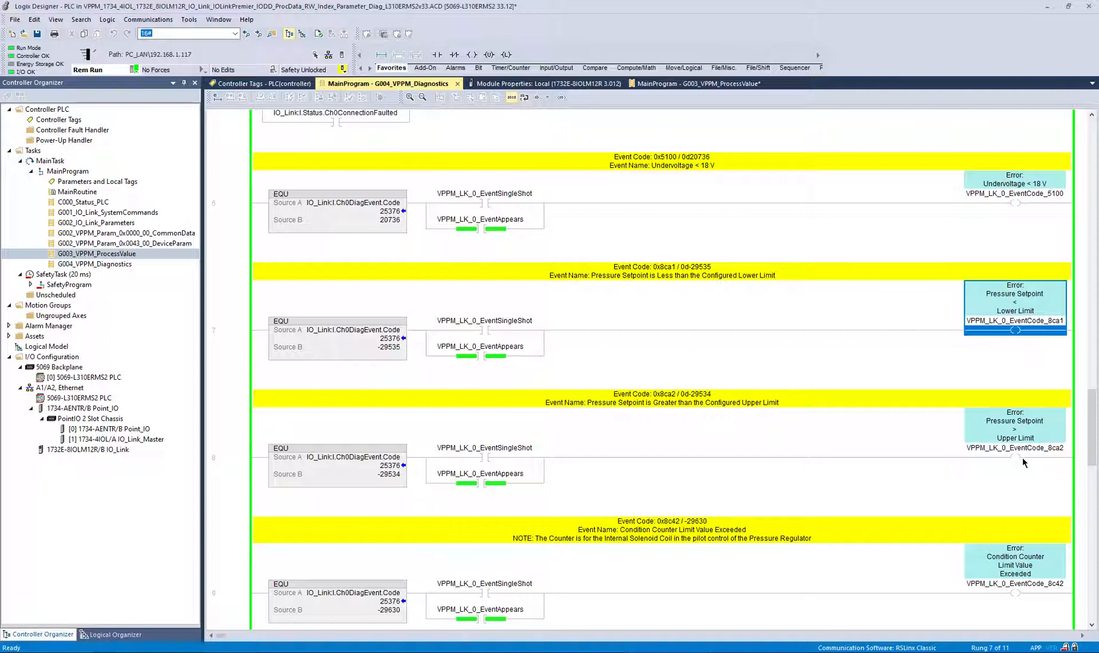
scroll(1026, 461, "down", 3)
scroll(1014, 478, "down", 2)
left_click(1043, 455)
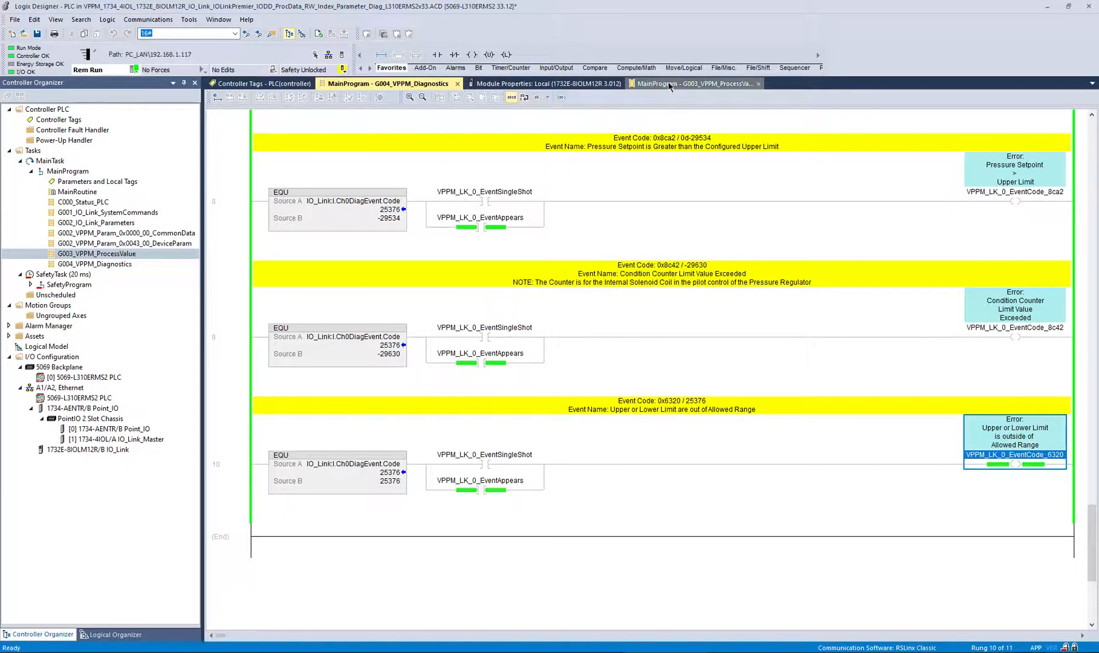
Revisit the VPPM's limit parameters and set the pressure setpoint in G003_VPPM_ProcessValue back to 1
left_click(569, 84)
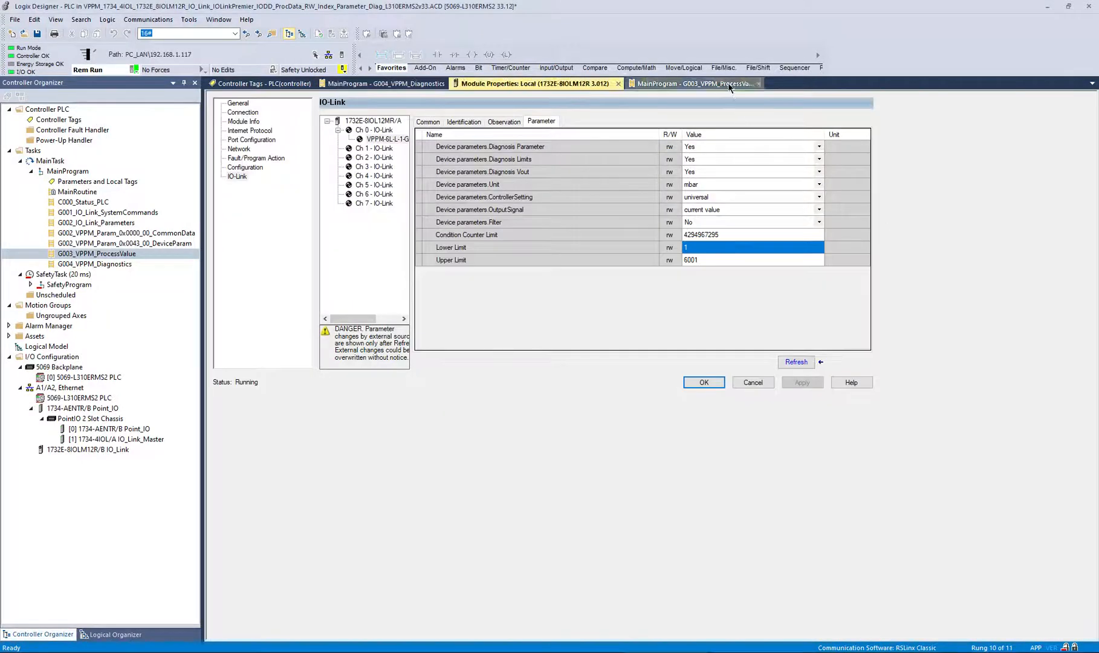
left_click(689, 83)
left_click(1052, 218)
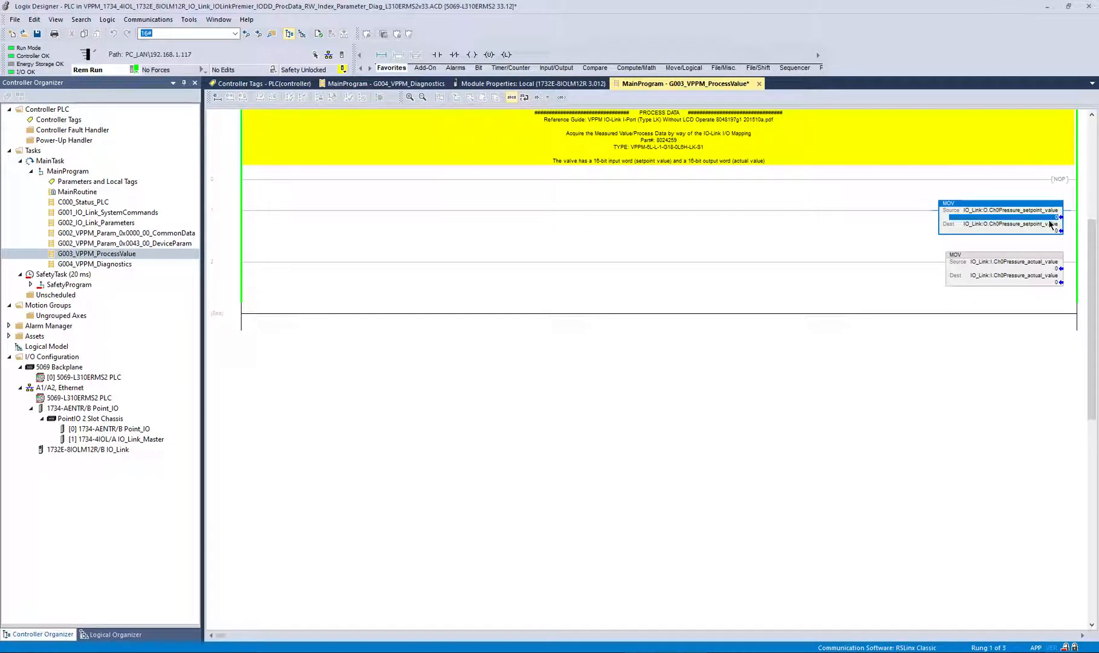
Set the VPPM's Upper Limit parameter to 6000 in the 1732E module properties and apply the change
left_click(532, 84)
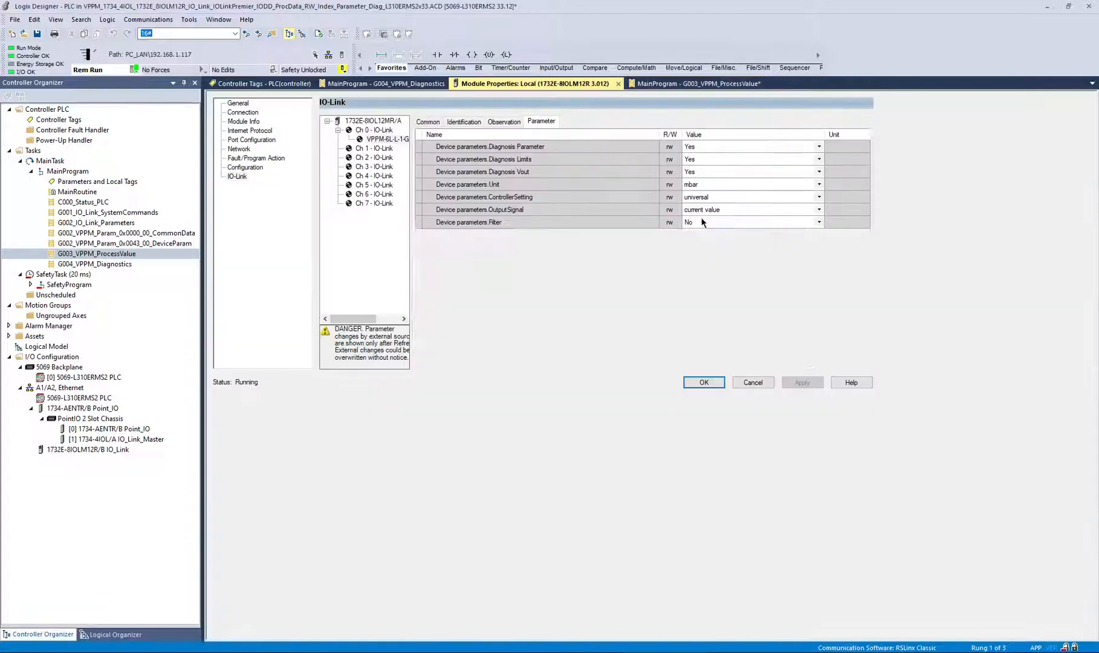
left_click(703, 260)
left_click(702, 259)
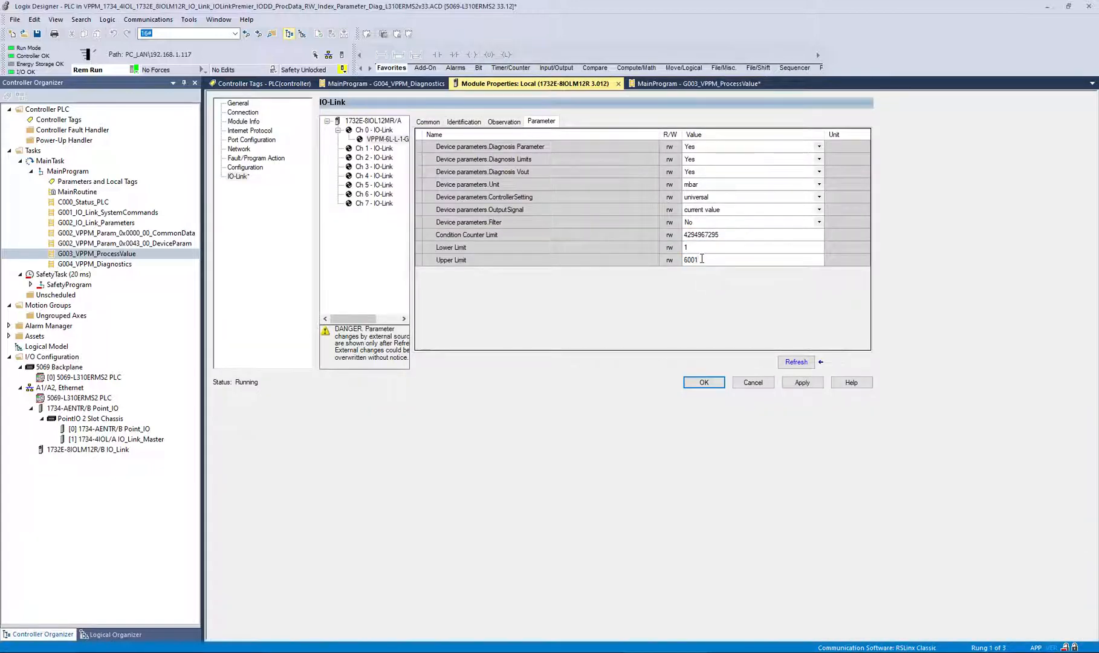
left_click(705, 251)
left_click(802, 382)
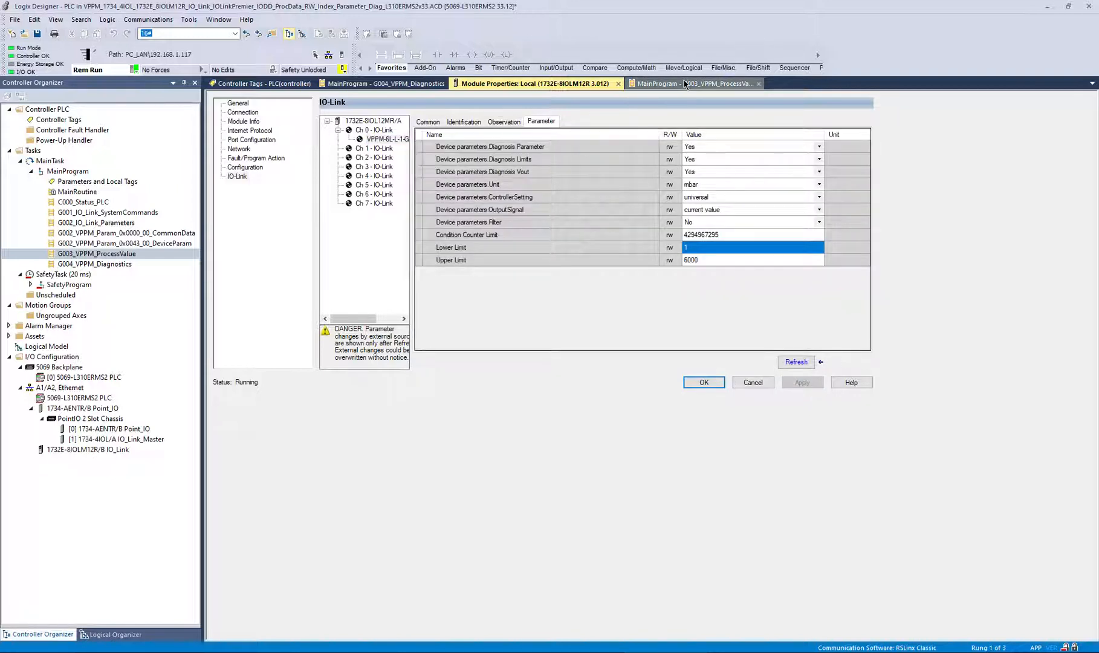
Check the 0x6320 rung and the pressure setpoint limit event rungs in G004_VPPM_Diagnostics with the corrected upper limit
left_click(419, 82)
left_click(1016, 452)
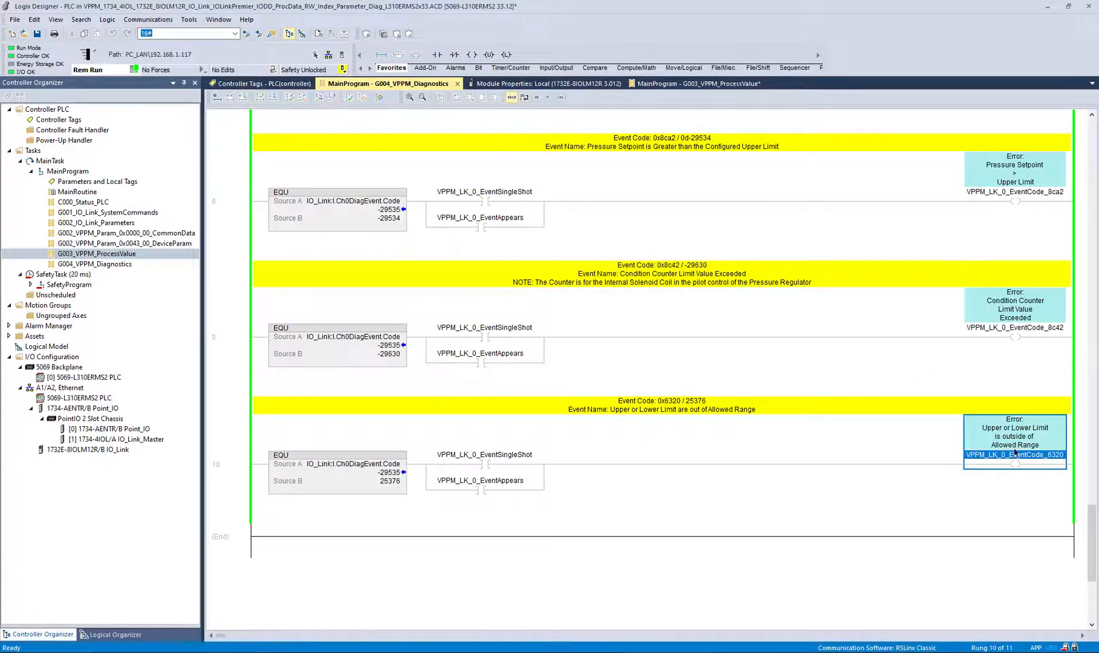
scroll(1015, 353, "up", 3)
scroll(1021, 369, "up", 3)
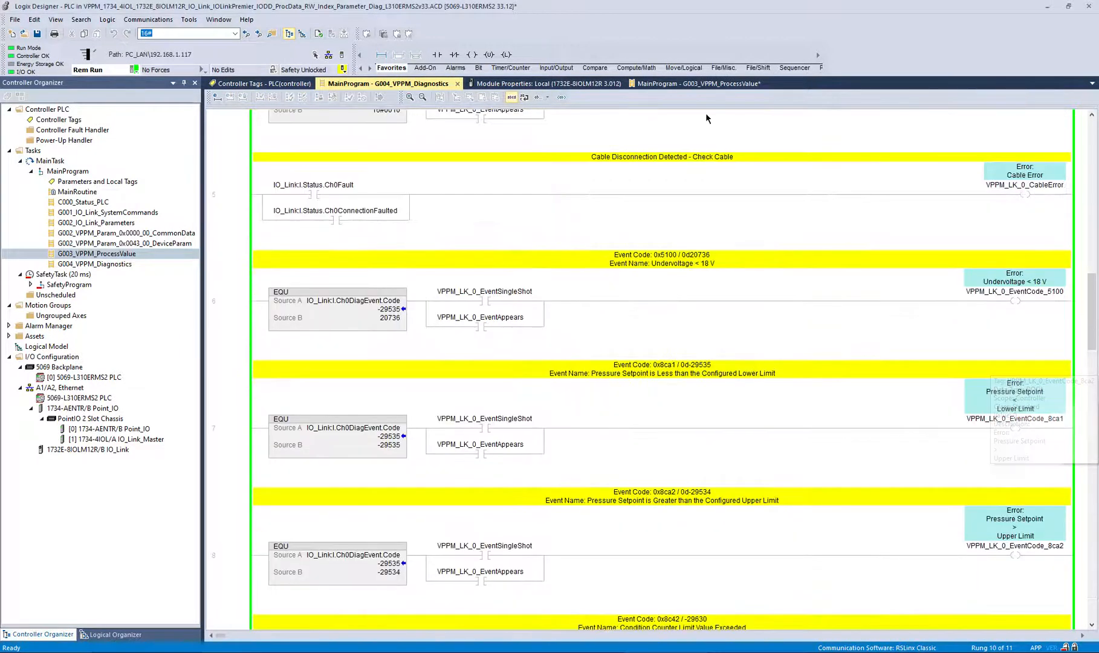
Set the pressure setpoint to 0 in G003_VPPM_ProcessValue and check the 0x8ca1 lower limit rung in G004_VPPM_Diagnostics
left_click(700, 85)
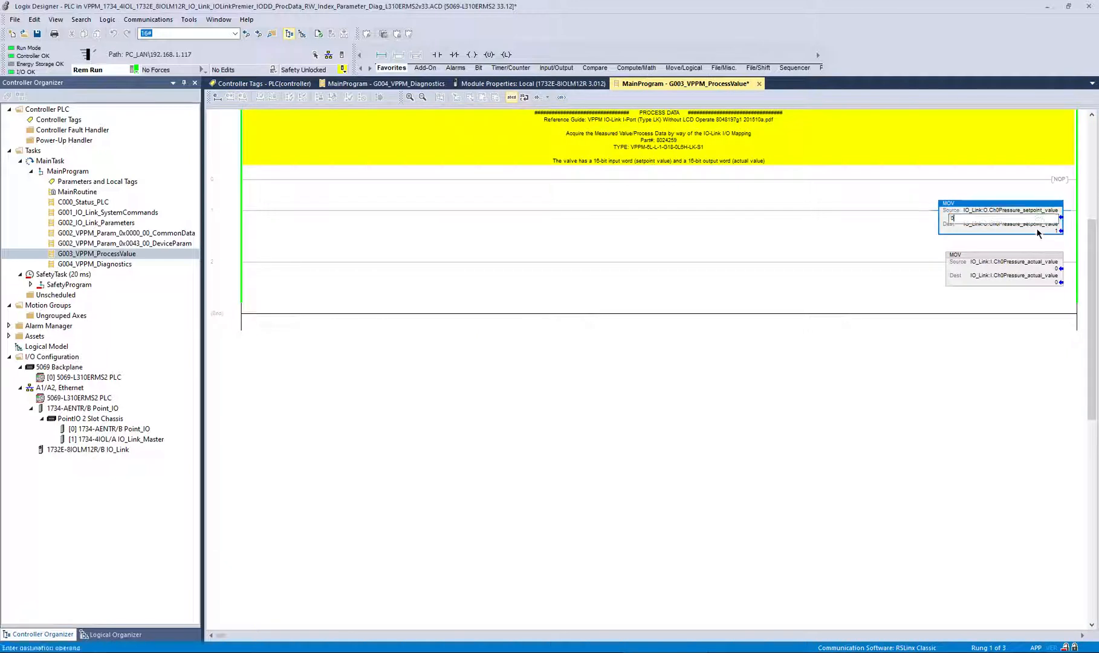
left_click(389, 83)
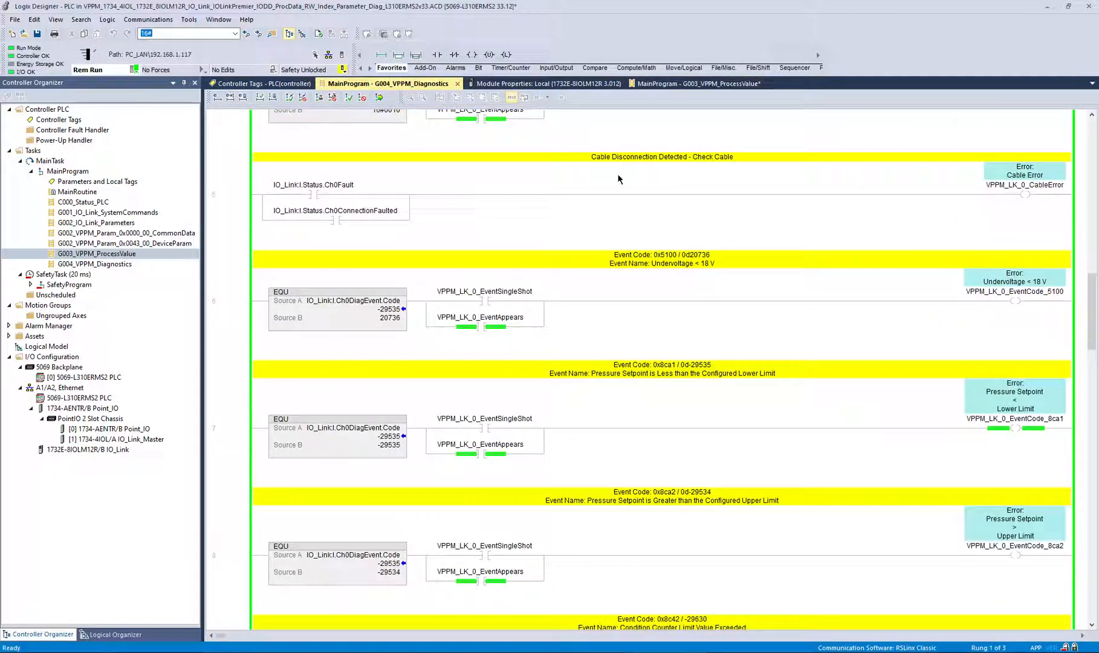
left_click(1018, 414)
Examine the 0x8c42 Condition Counter Limit rung, and return to the VPPM's parameters in the 1732E module properties
scroll(1037, 459, "down", 1)
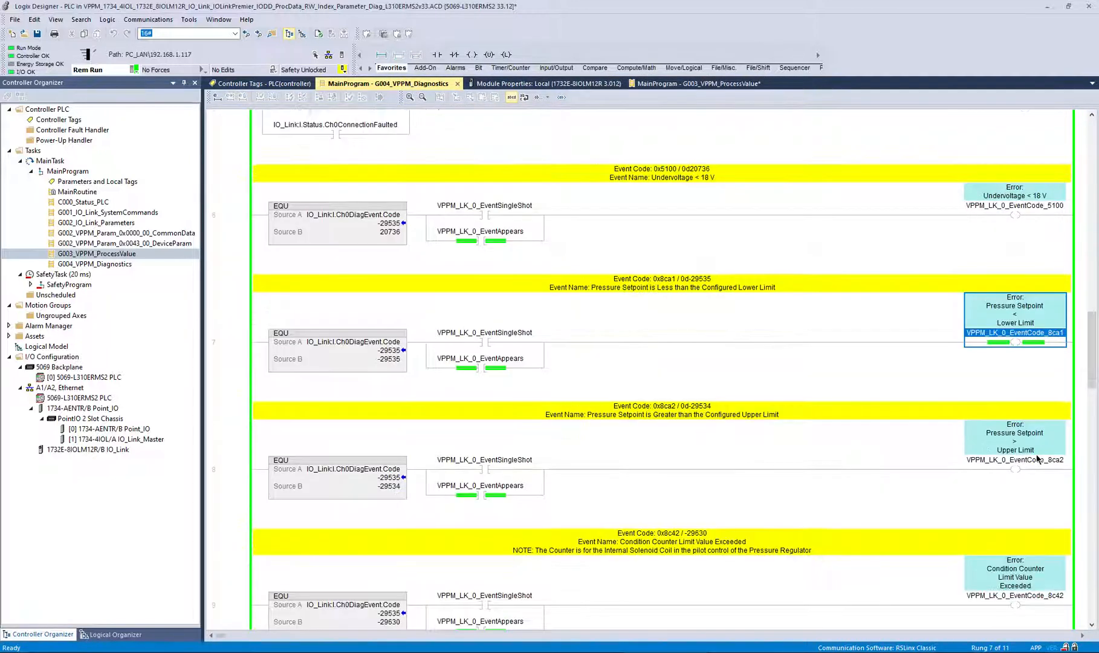
scroll(1037, 460, "down", 1)
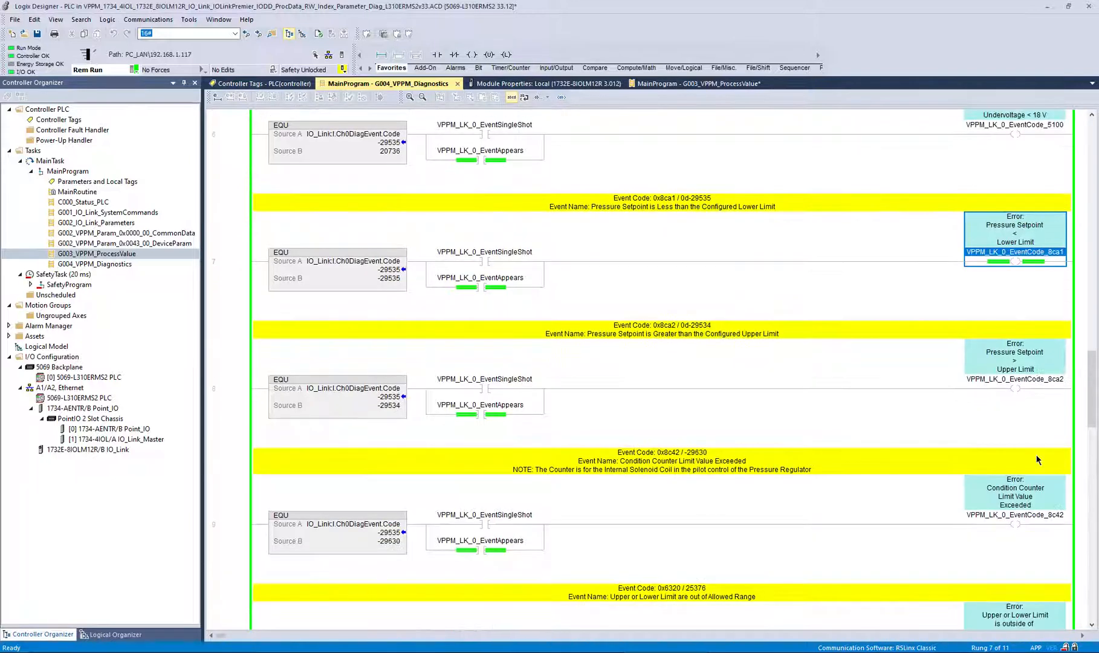
scroll(1038, 459, "down", 1)
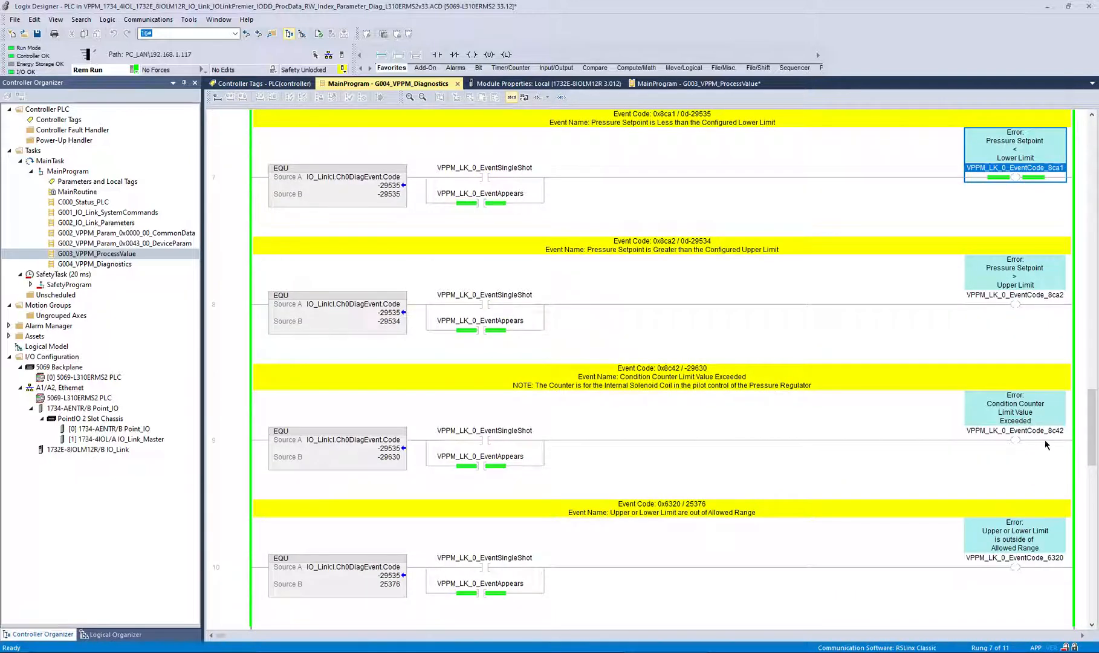
left_click(1044, 432)
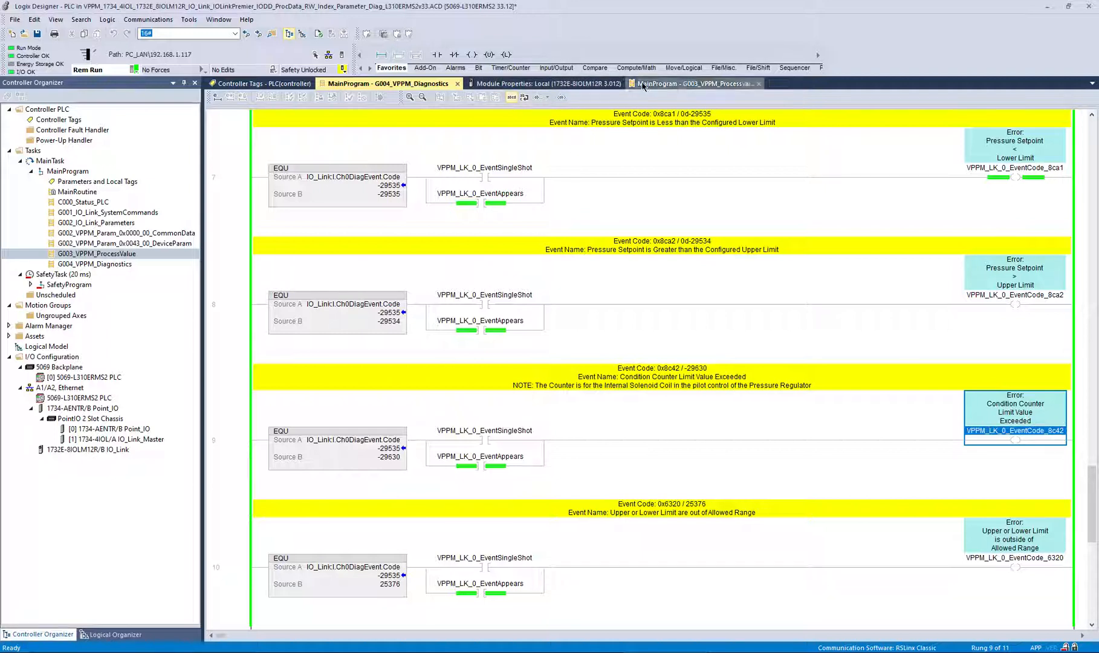
left_click(567, 87)
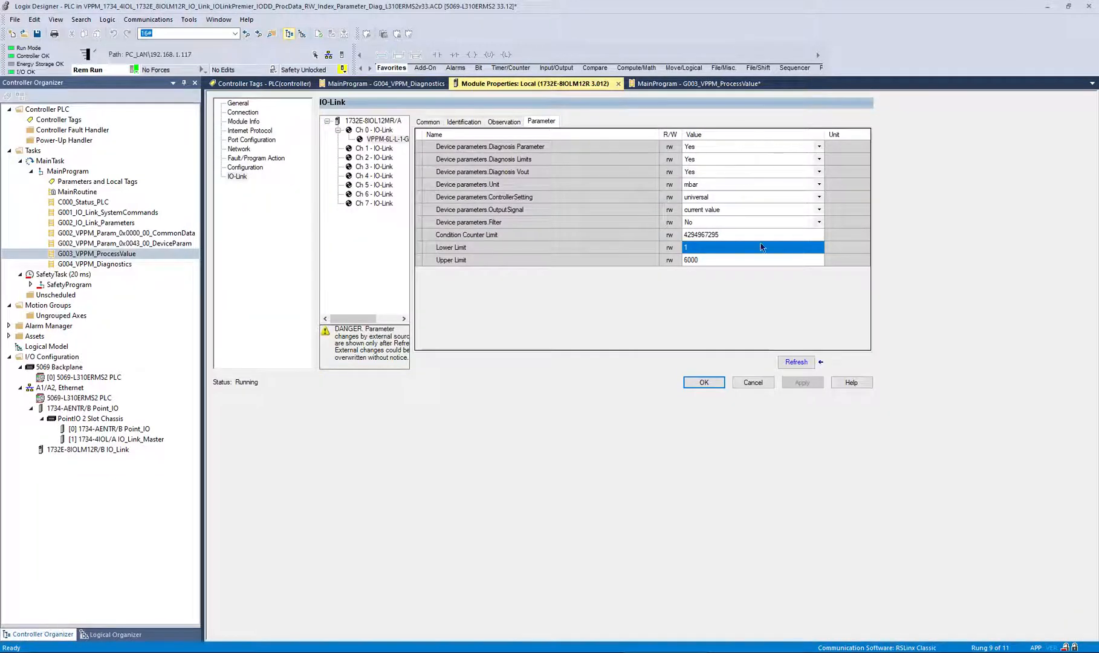
Set the VPPM's Condition Counter Limit parameter to 2 in the 1732E module properties and apply the change
left_click(723, 236)
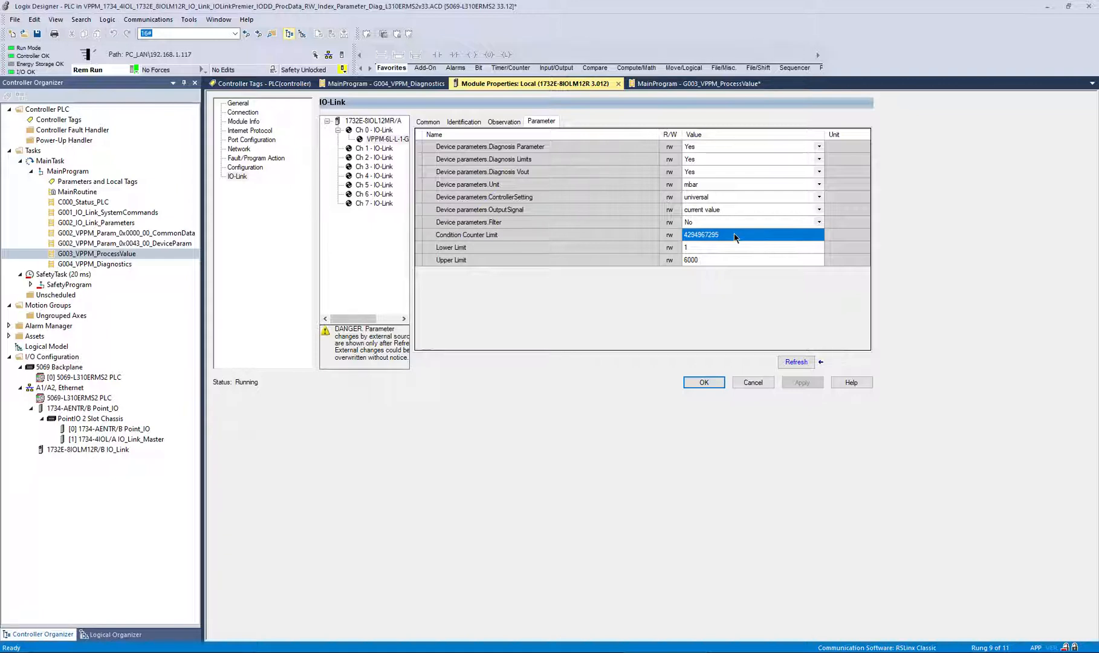
type("2")
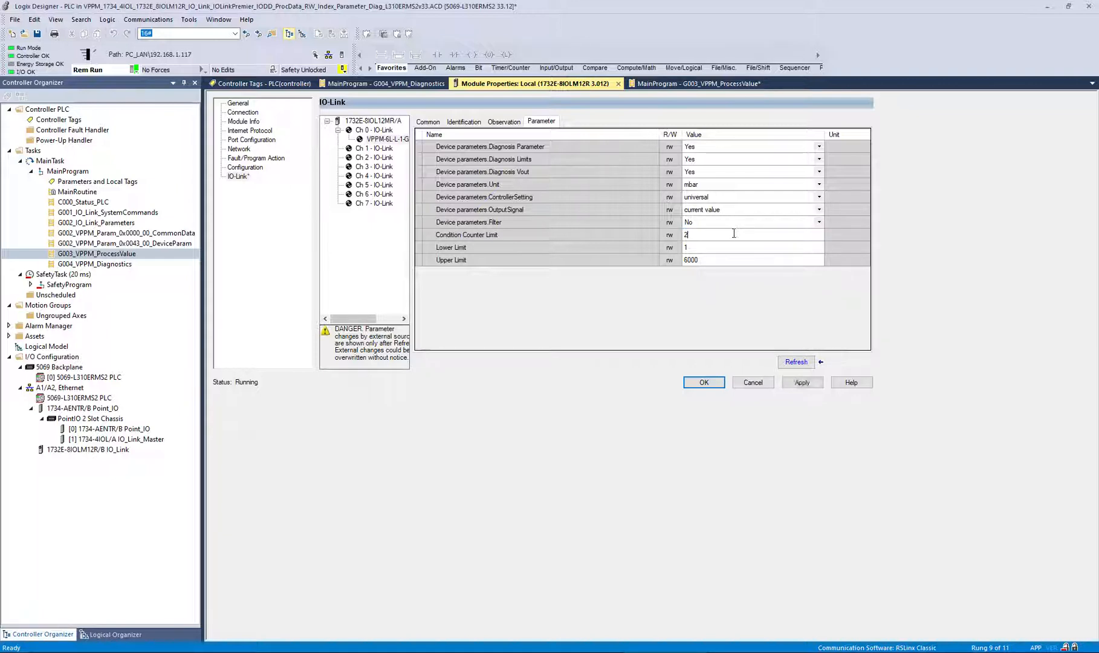
left_click(714, 244)
left_click(614, 236)
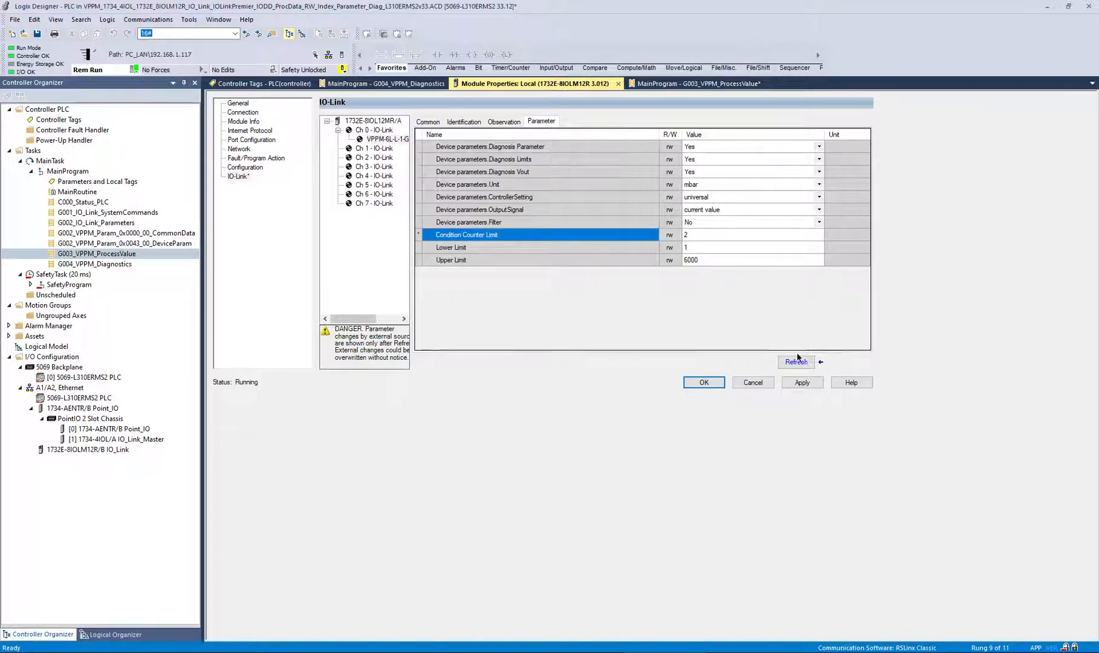
left_click(804, 384)
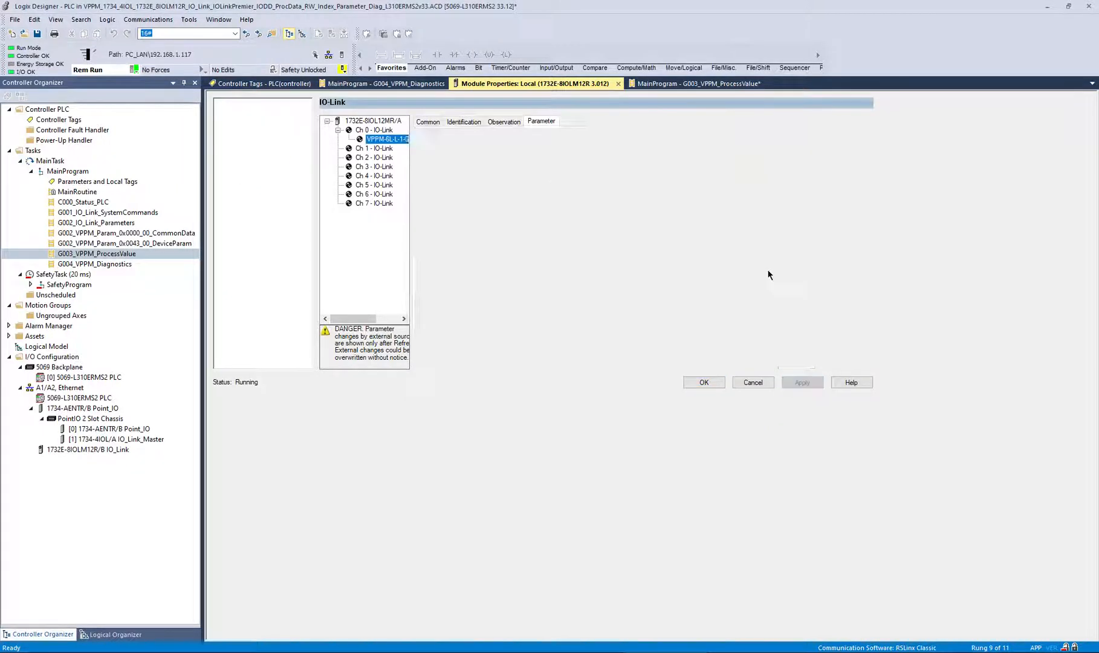
Check the 0x8ca1 lower limit rung in G004_VPPM_Diagnostics and set the pressure setpoint to 1000 in G003_VPPM_ProcessValue
left_click(386, 83)
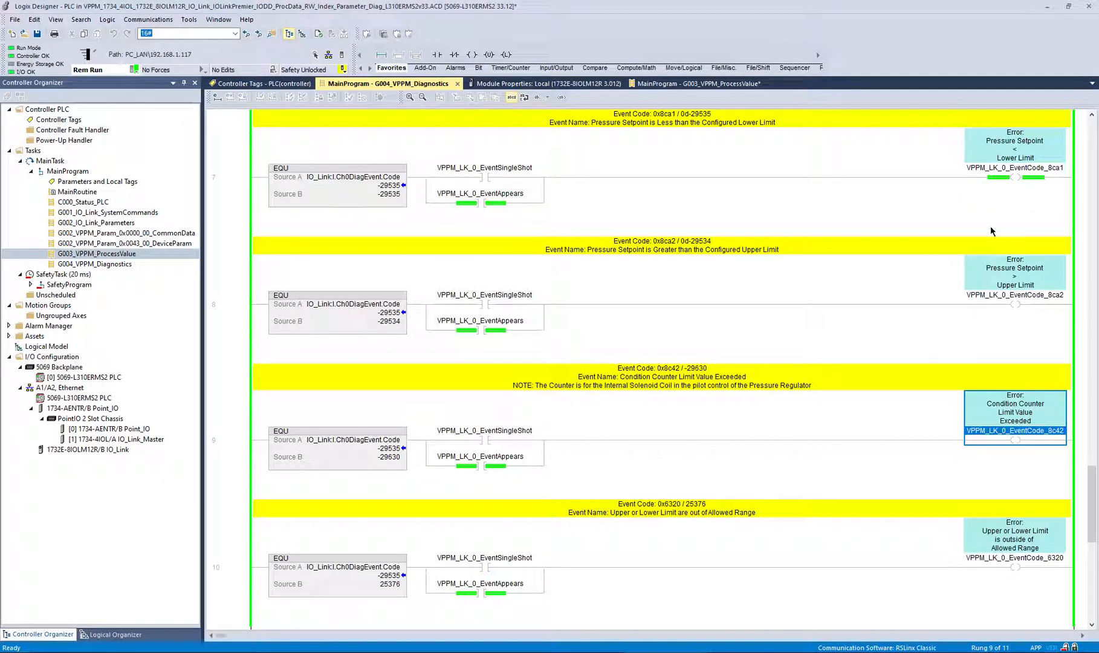
left_click(1026, 172)
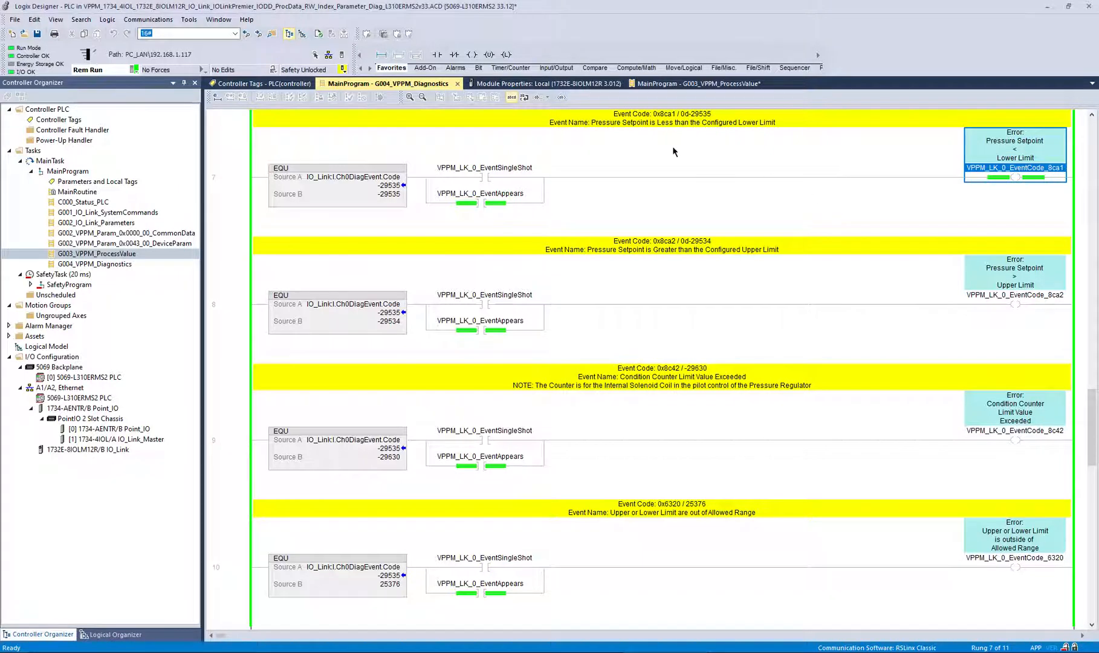
left_click(702, 84)
left_click(1059, 218)
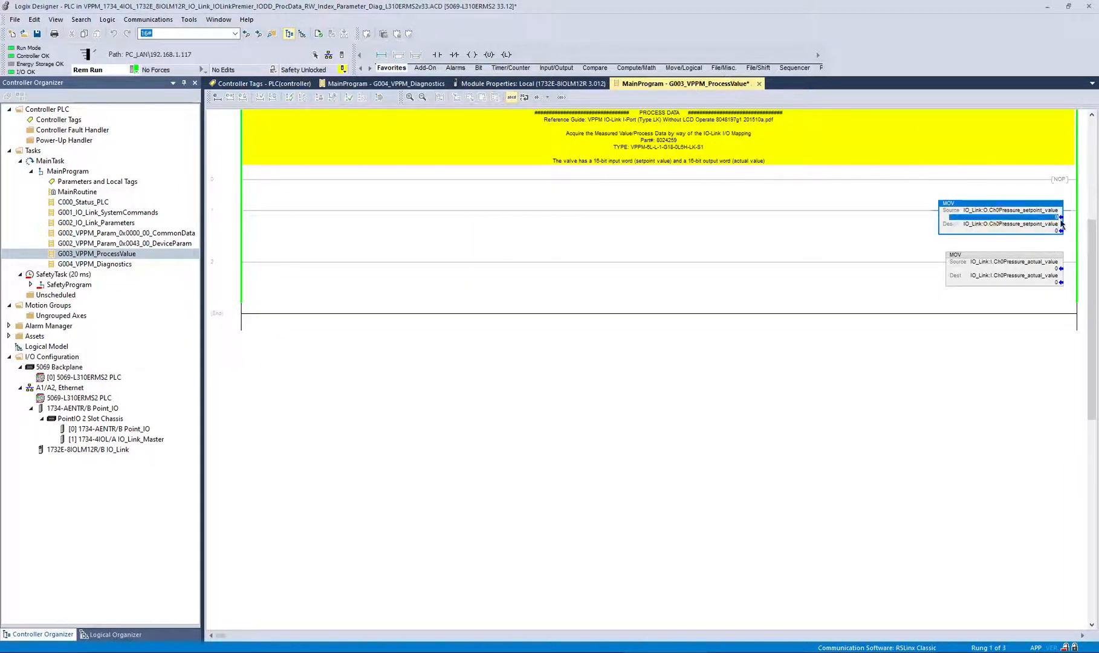
type("1")
key("Return")
left_click(1052, 218)
type("1000")
key("Return")
left_click(1046, 219)
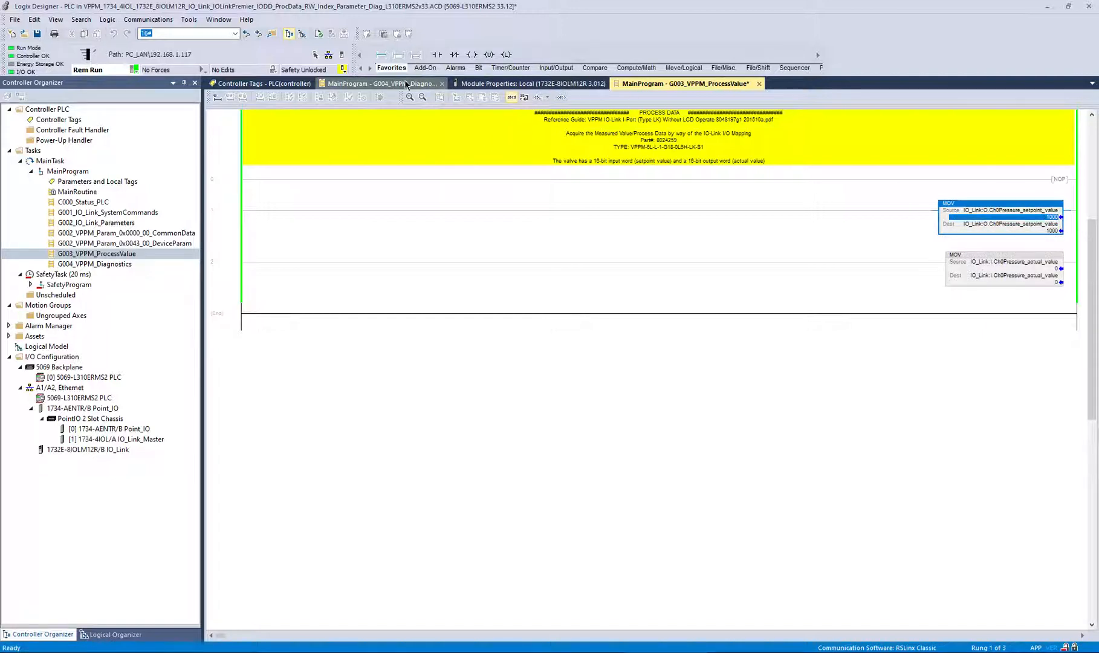
Examine the 0x8c42 Condition Counter Limit rung and the Event Qualifier mode rungs in G004_VPPM_Diagnostics
left_click(421, 84)
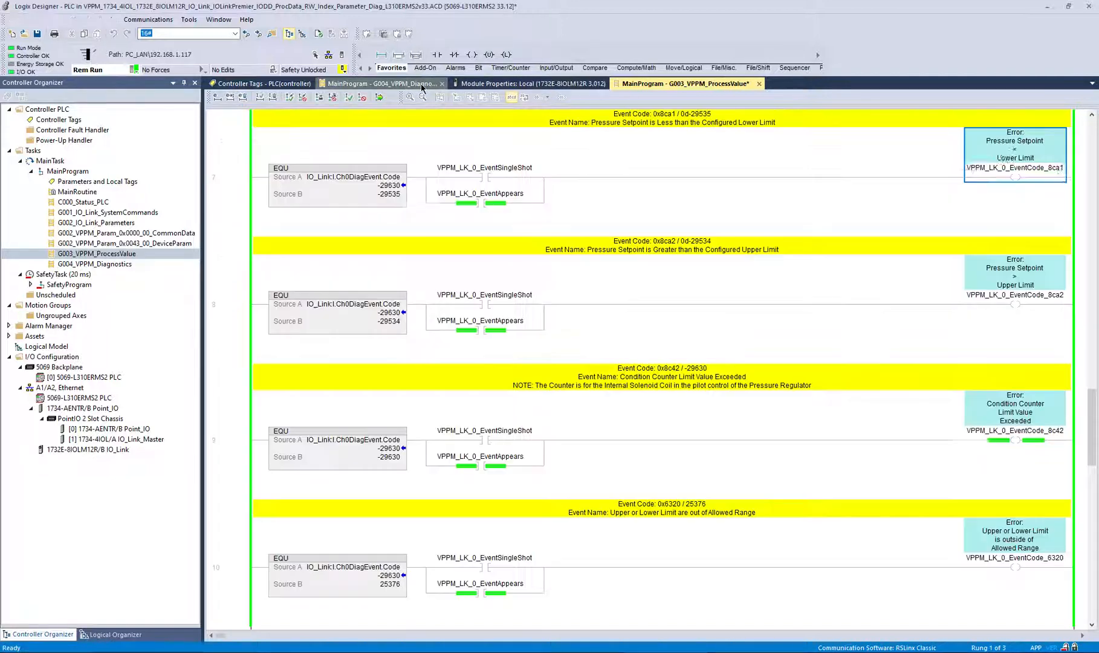
left_click(1030, 434)
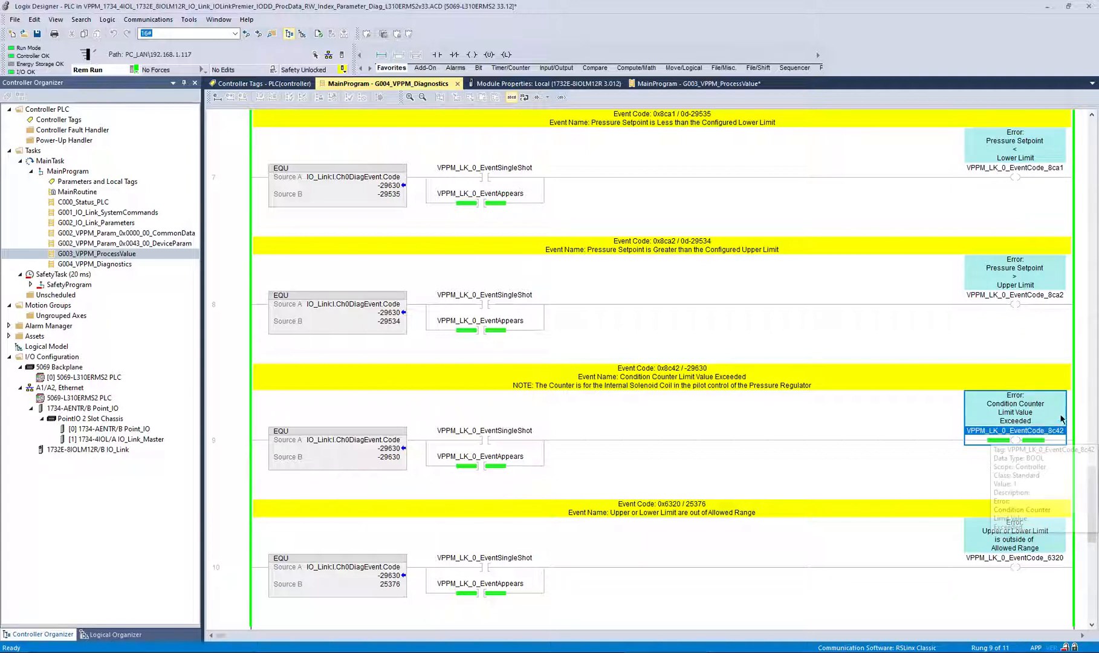
scroll(674, 568, "down", 2)
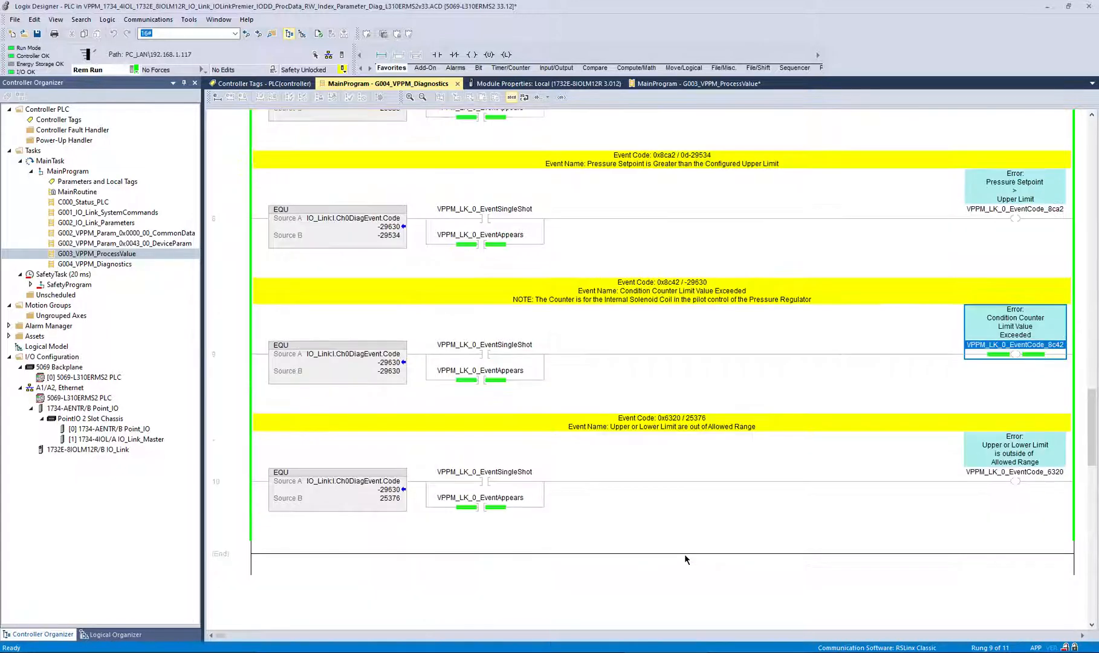
scroll(684, 553, "up", 10)
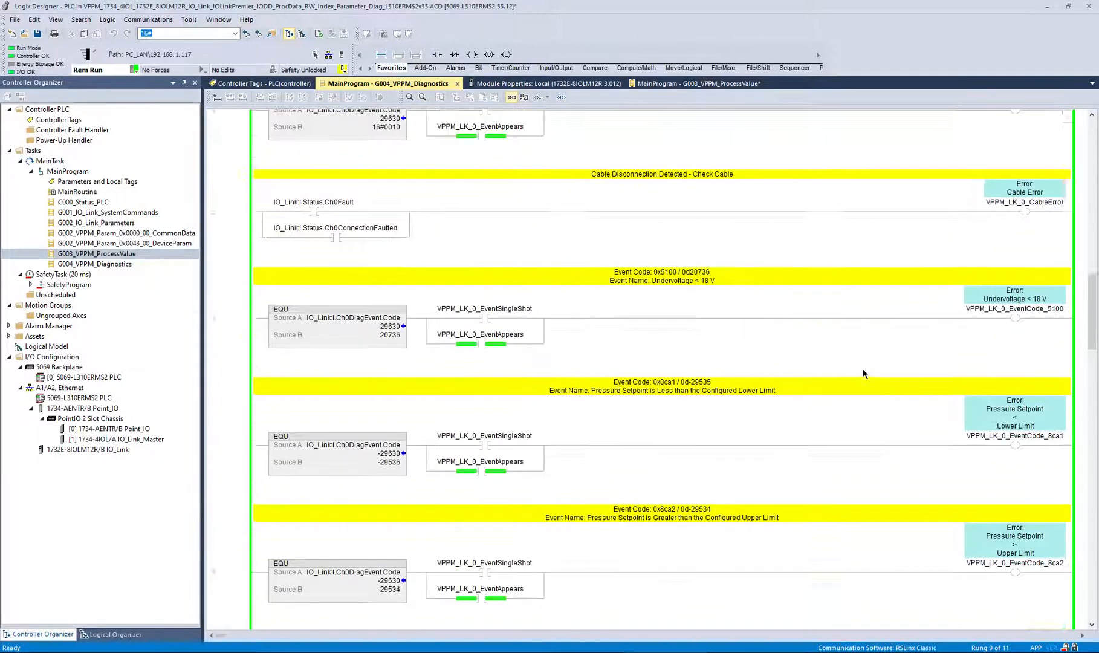
scroll(863, 373, "up", 5)
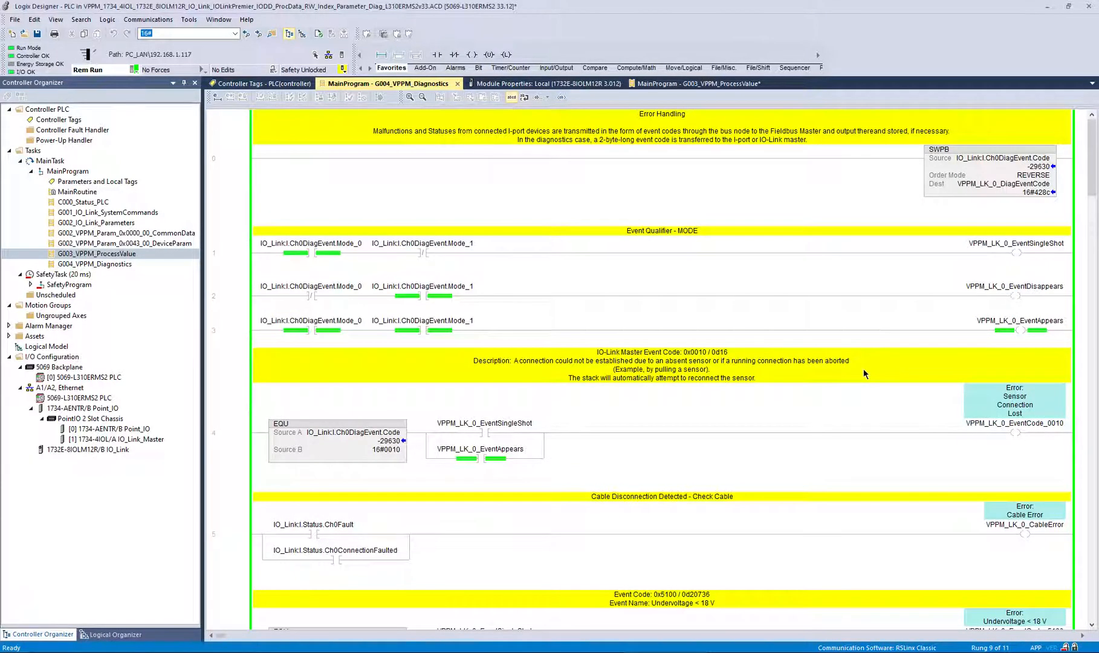
left_click(242, 263)
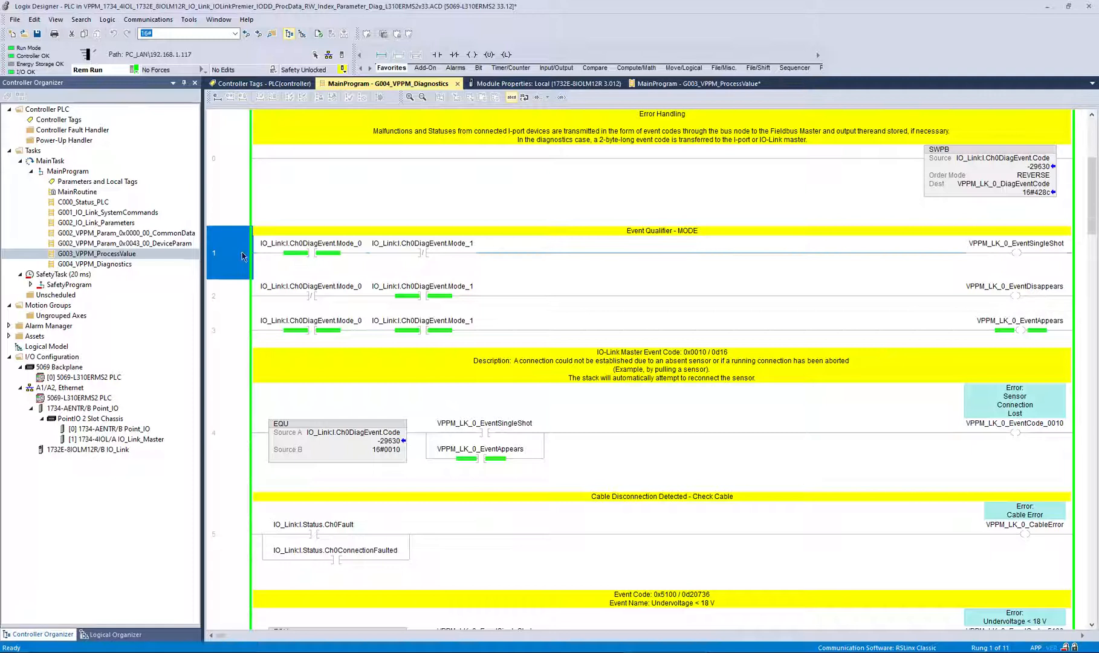
left_click(236, 339)
left_click(233, 303)
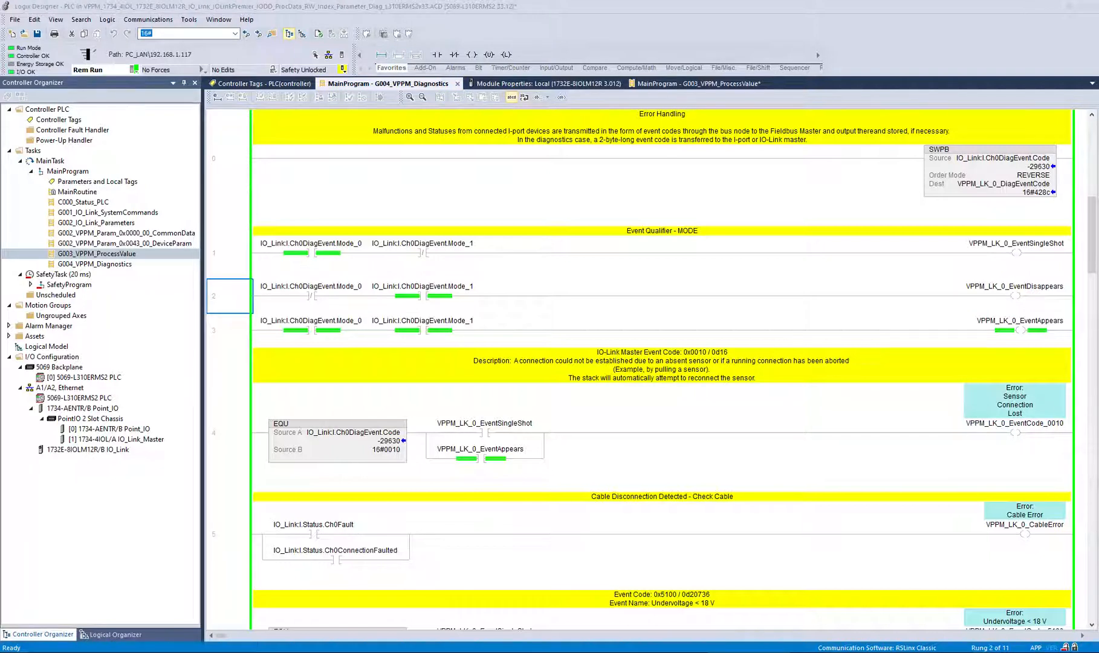
Open G001_IO_Link_SystemCommands and examine the Restore Factory Settings rung with its SYS_CMD_0x0002_0_82_W_En contact
double_click(135, 216)
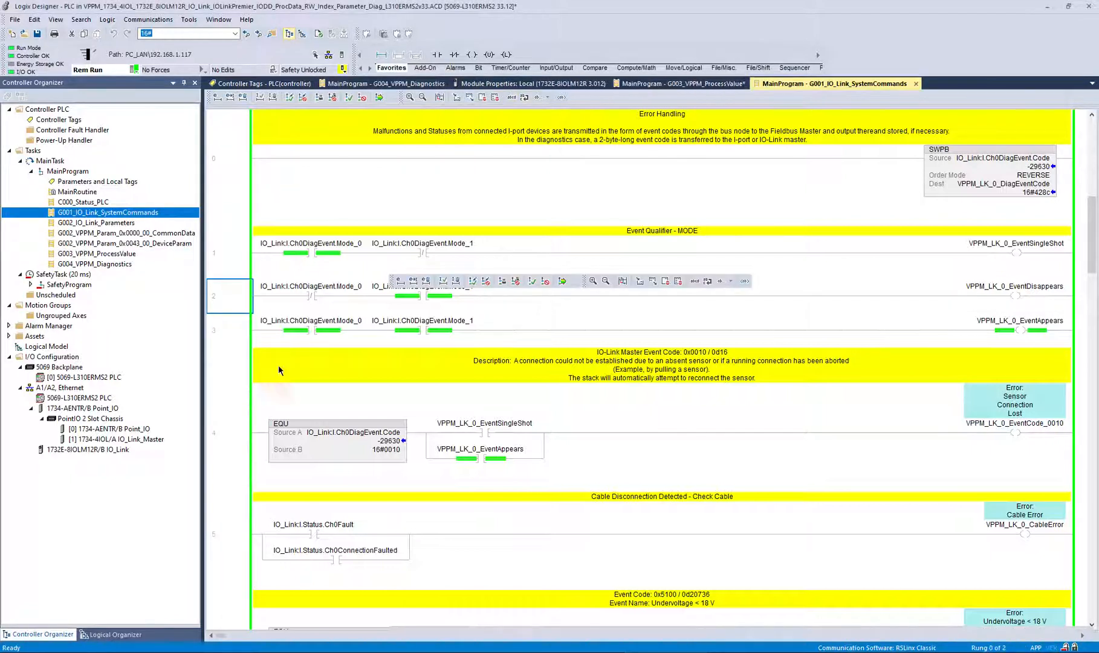
left_click(285, 293)
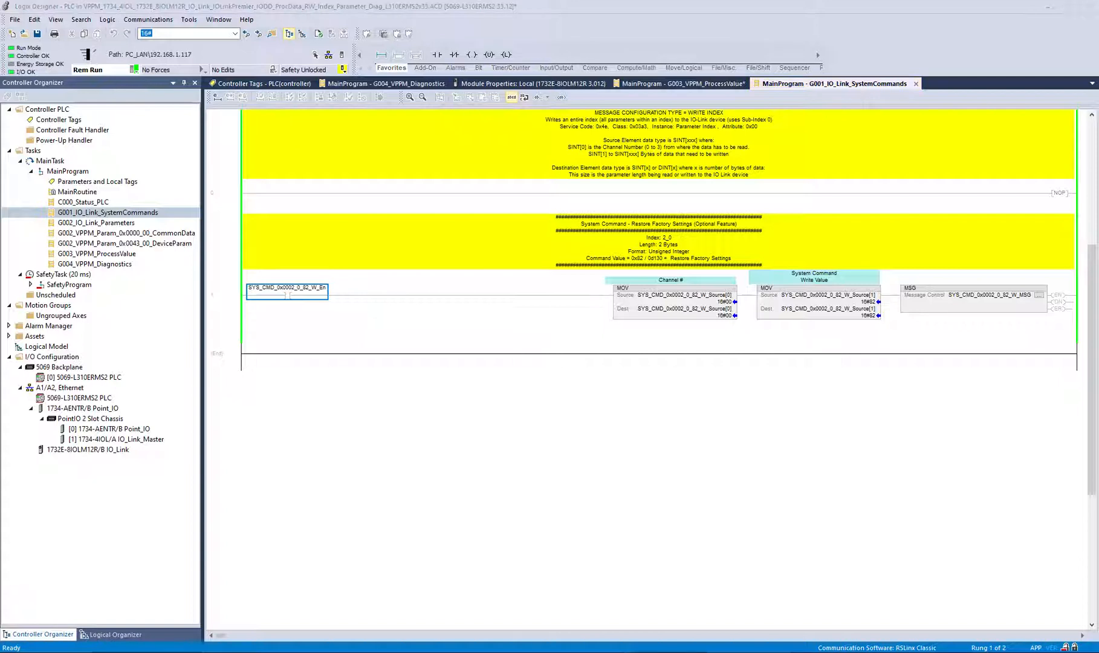
left_click(212, 296)
left_click(288, 294)
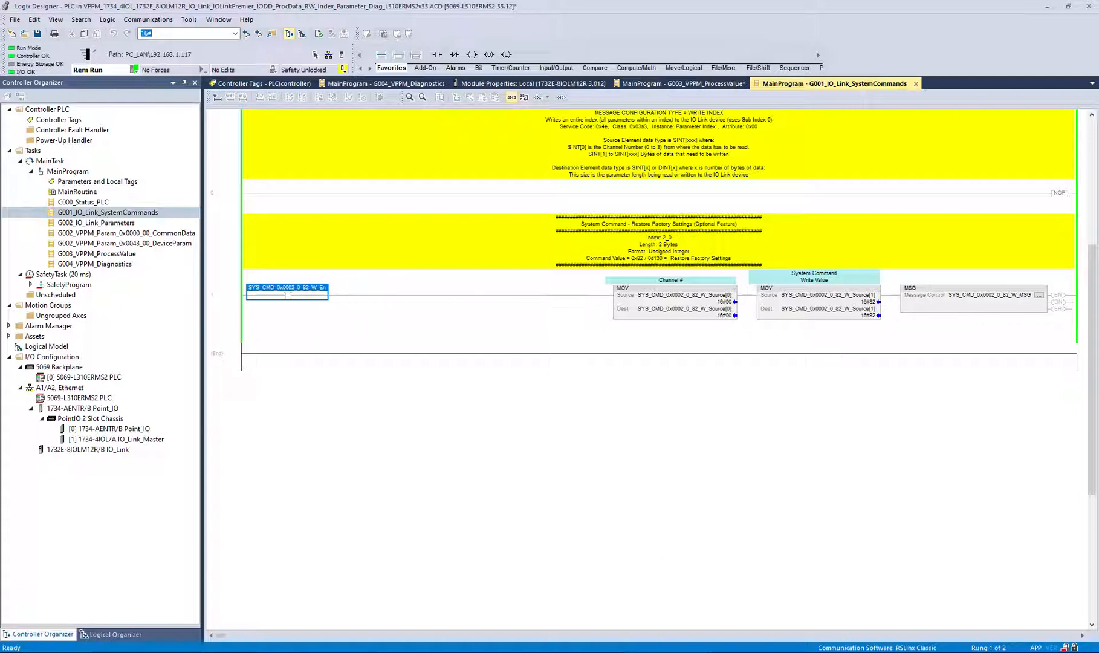
In Snagit Editor, highlight the 0x82 Restore factory settings row of Table B.9 in green and close the image without saving
mouse_move(346, 652)
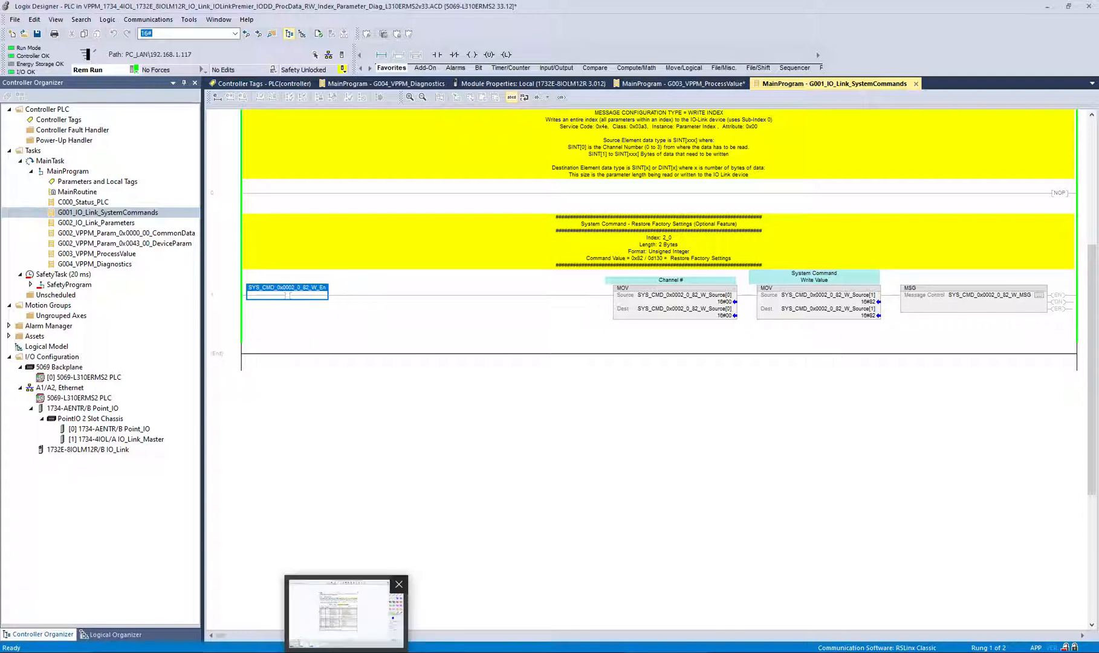
left_click(346, 614)
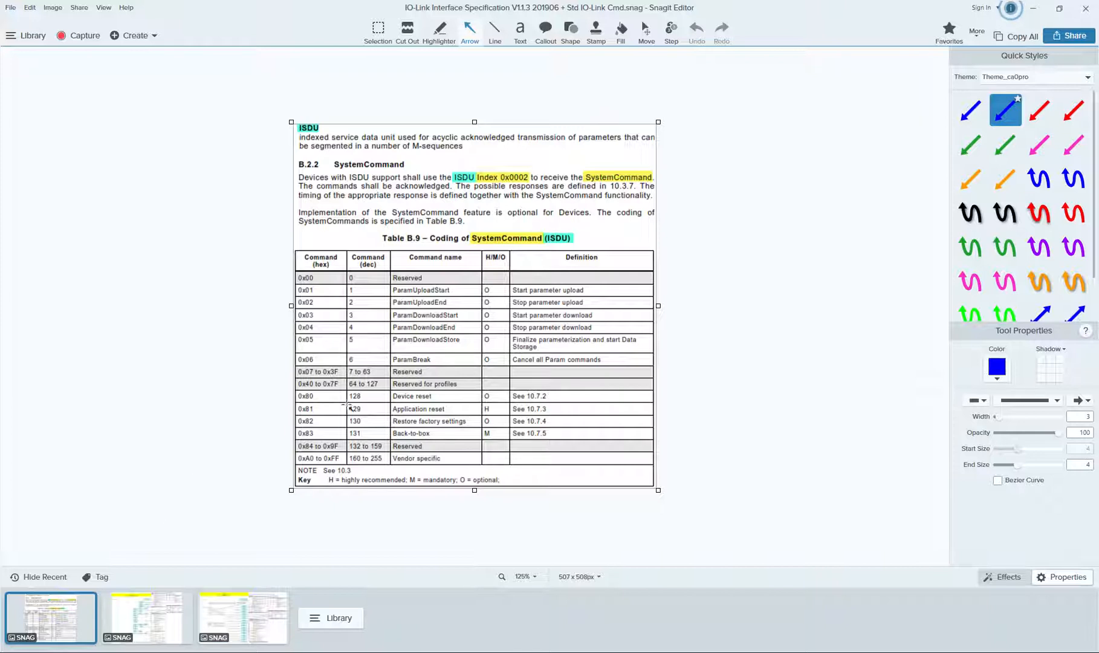
key("h")
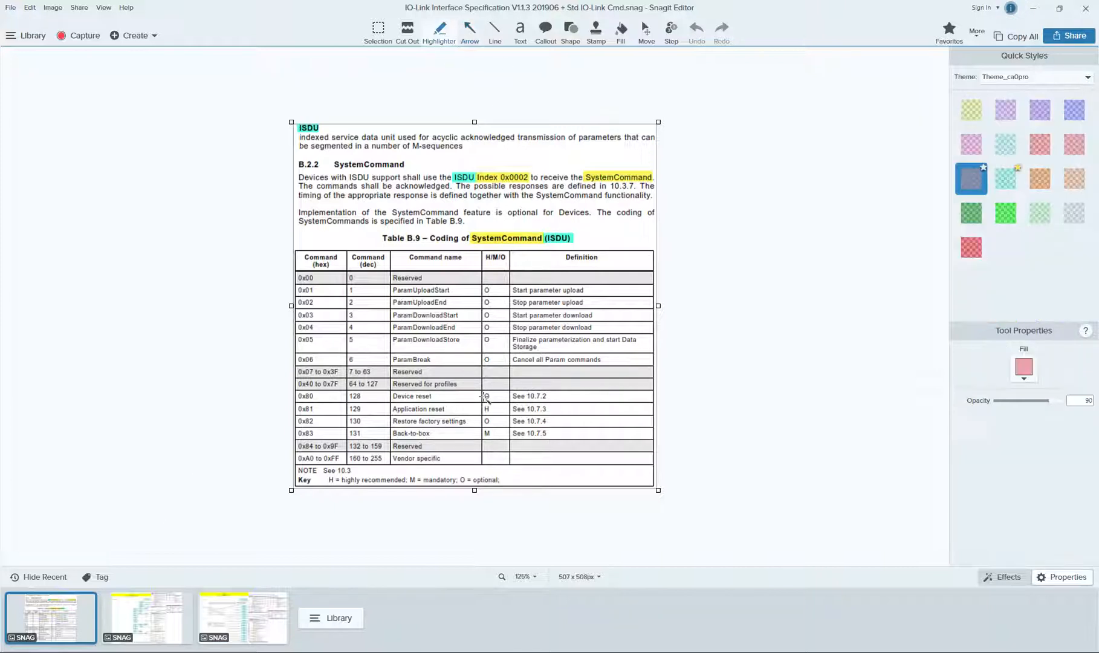
left_click_drag(295, 421, 480, 421)
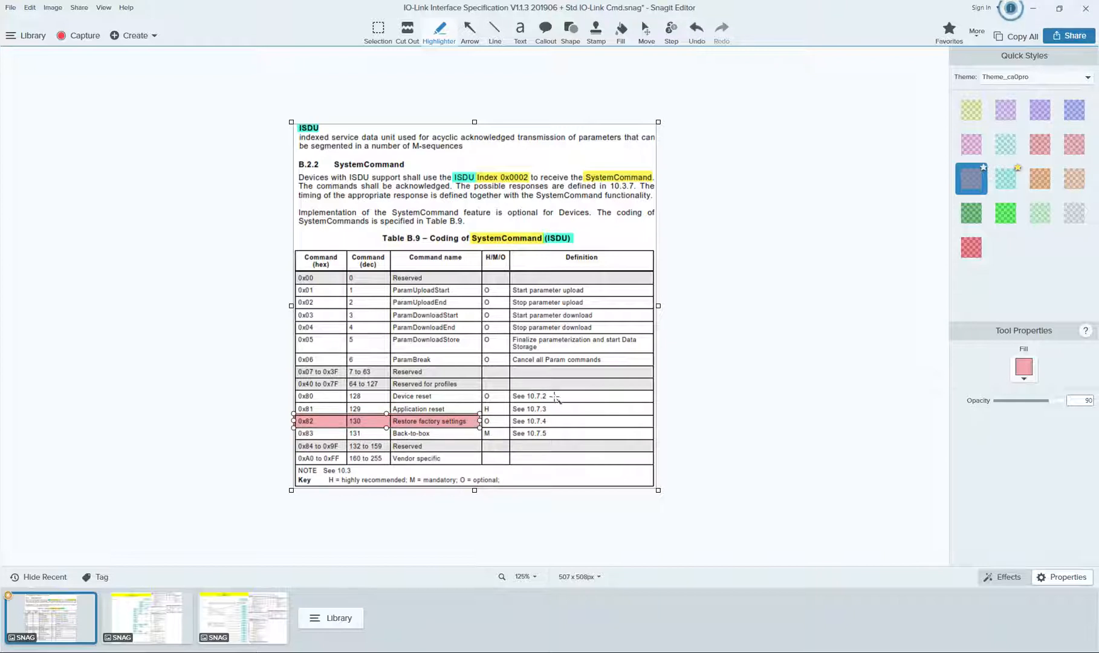
left_click(999, 208)
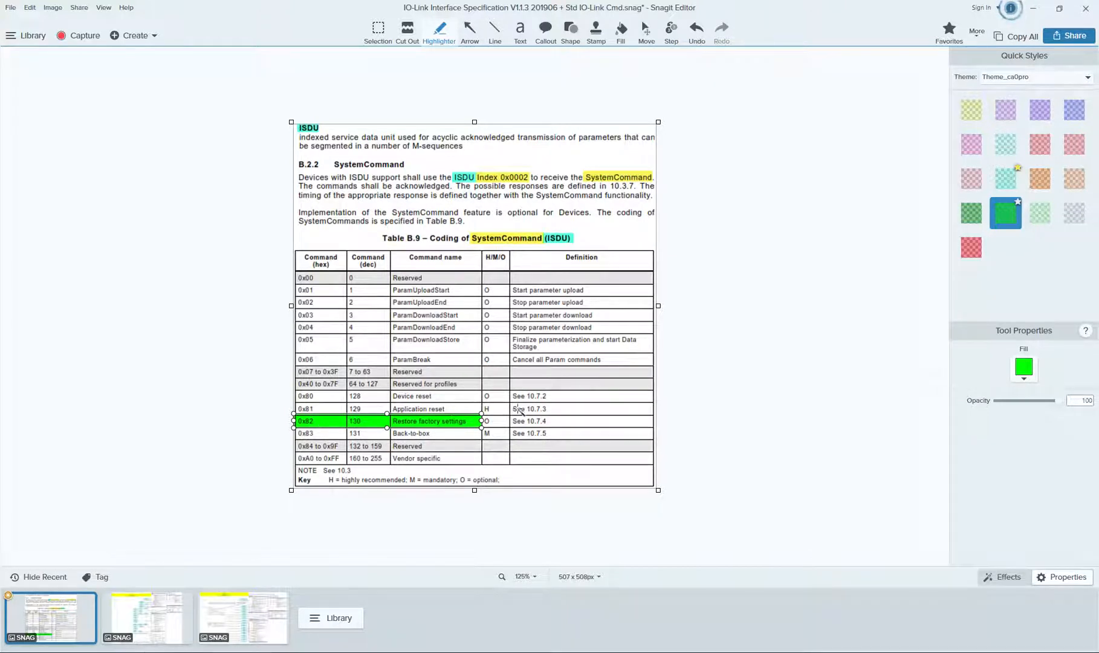
left_click(95, 595)
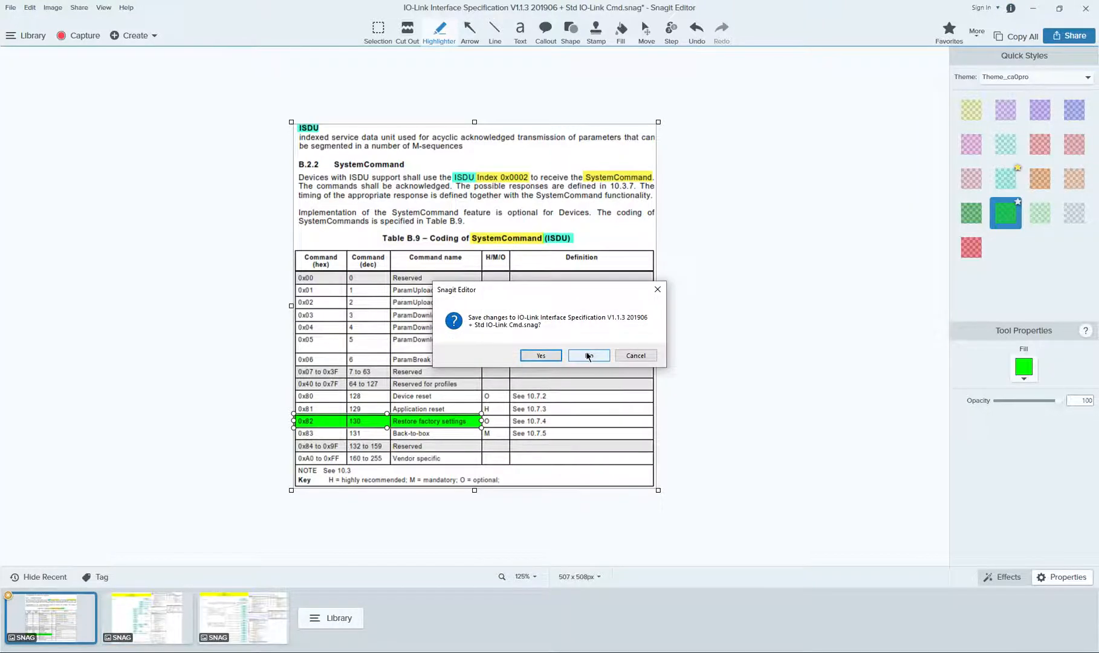
left_click(587, 357)
Return to Logix Designer and toggle the SYS_CMD_0x0002_0_82_W_En bit on and off to send the Restore Factory Settings command
key("alt+Tab")
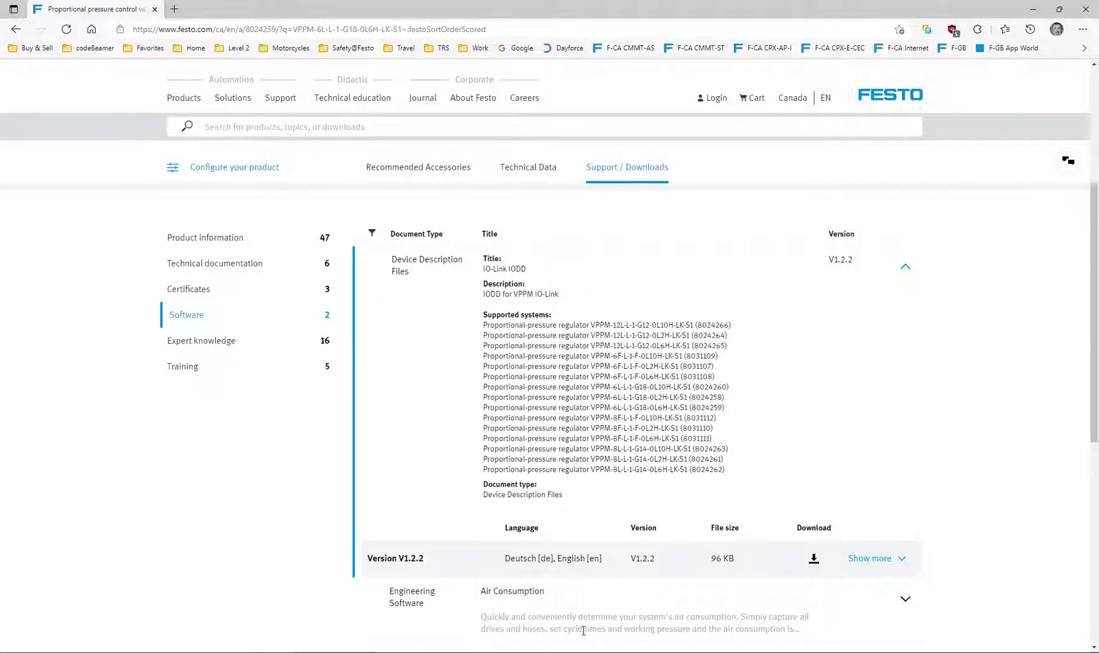
key("alt+Tab")
left_click(237, 295)
left_click(287, 289)
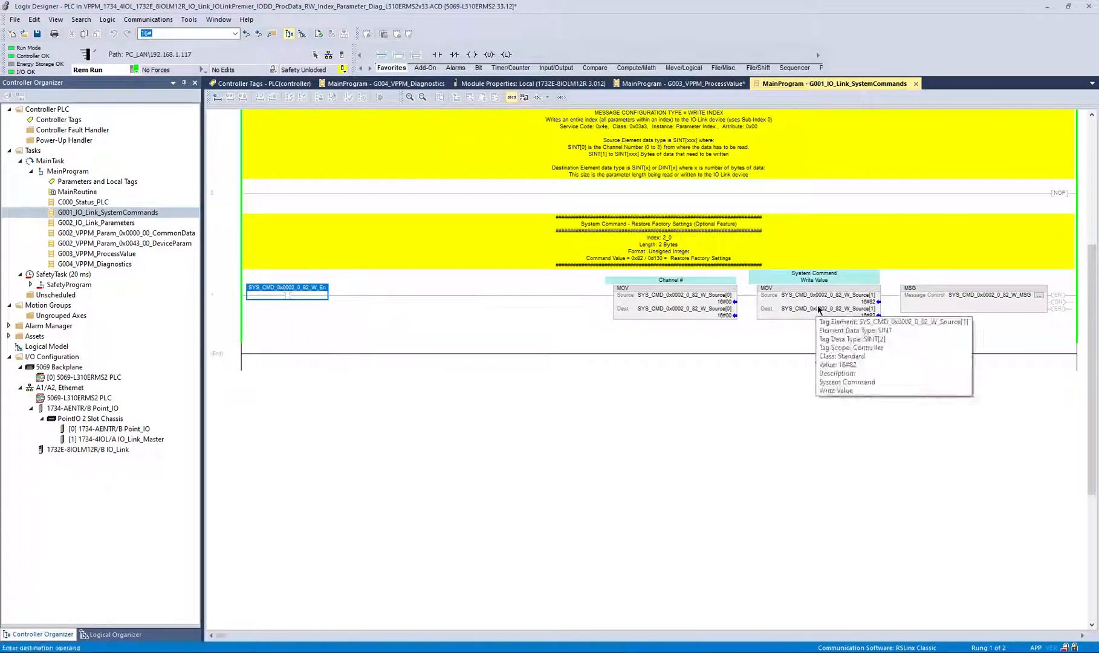
key("ctrl+t")
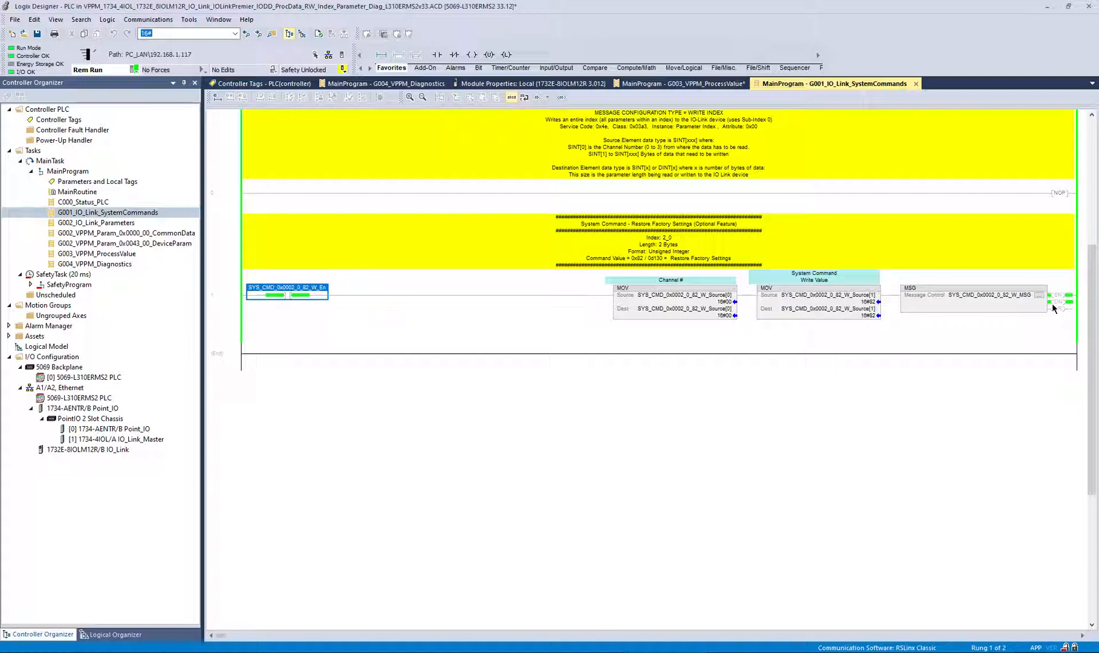
key("ctrl+t")
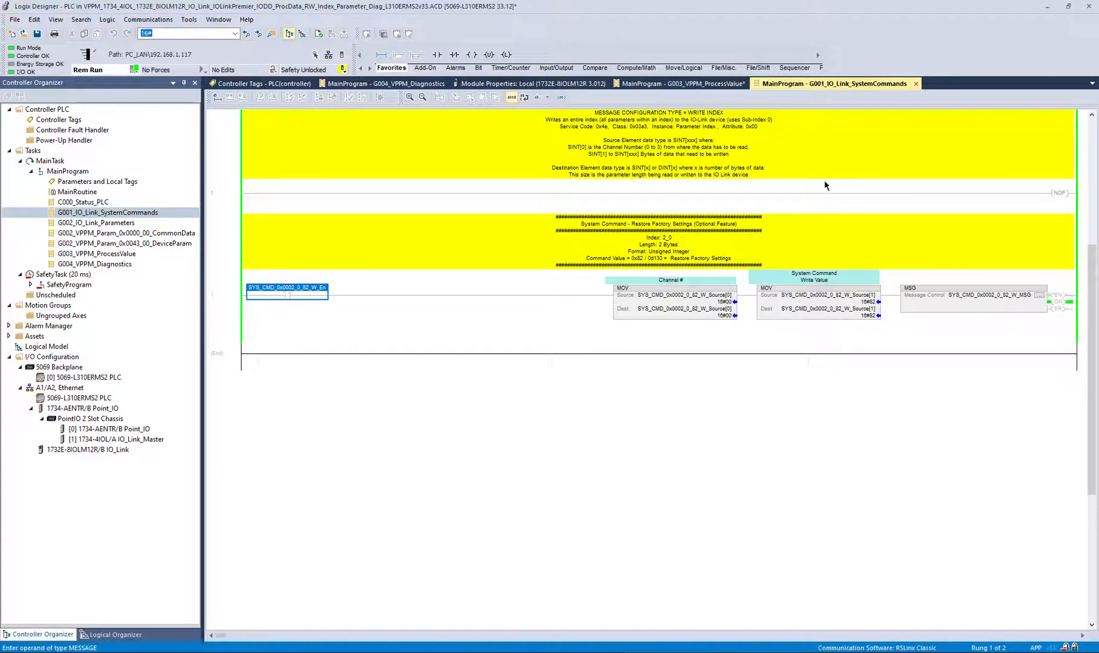
Refresh the VPPM's parameters in the 1732E module properties, adopt the device values for channel 0, and apply the change
left_click(537, 84)
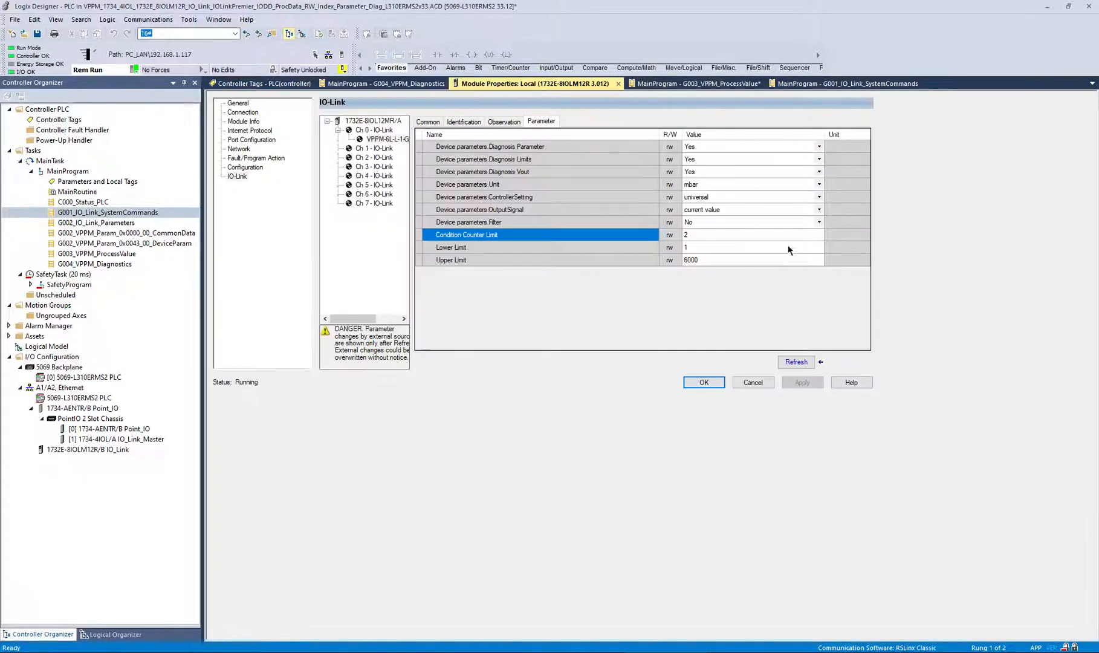
left_click(808, 361)
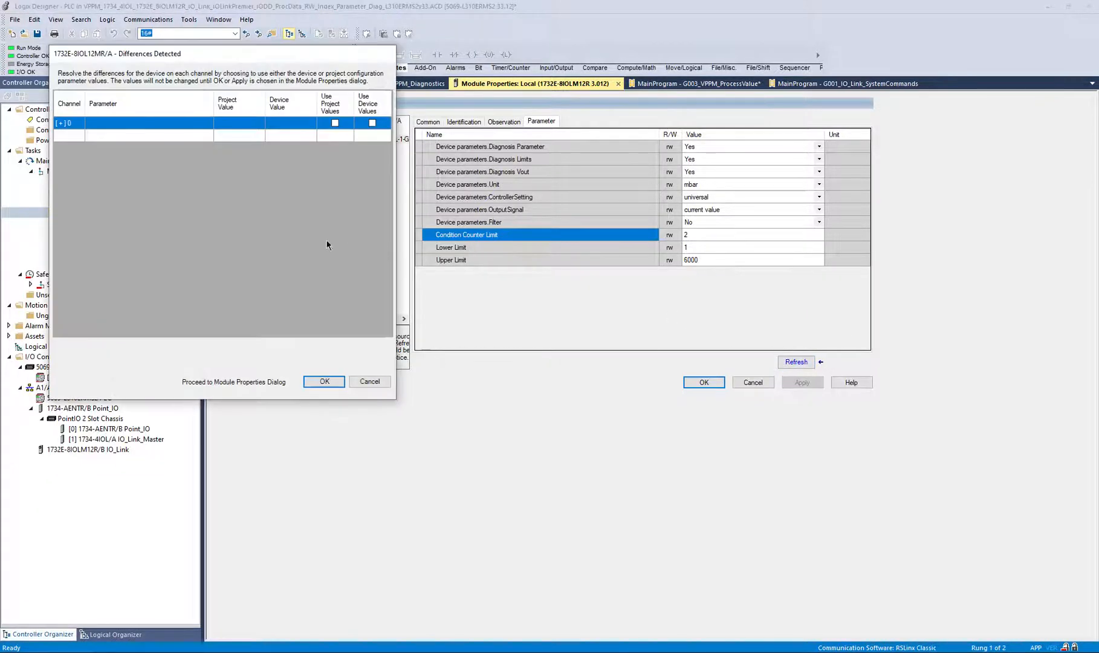
left_click(59, 123)
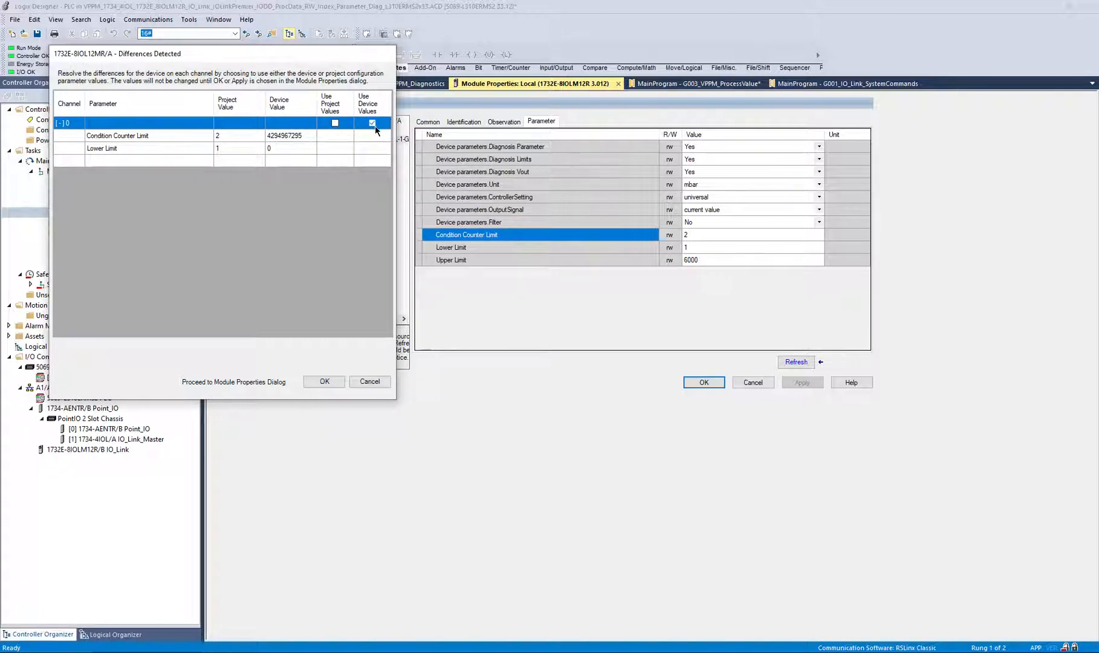
left_click(335, 379)
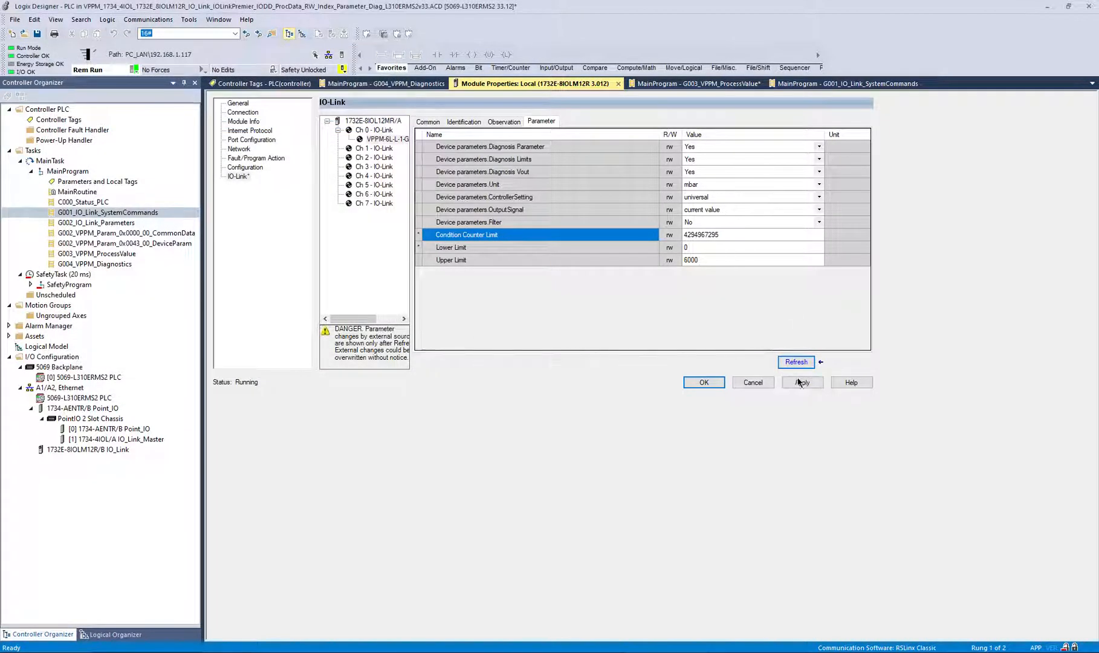
left_click(798, 382)
left_click(546, 409)
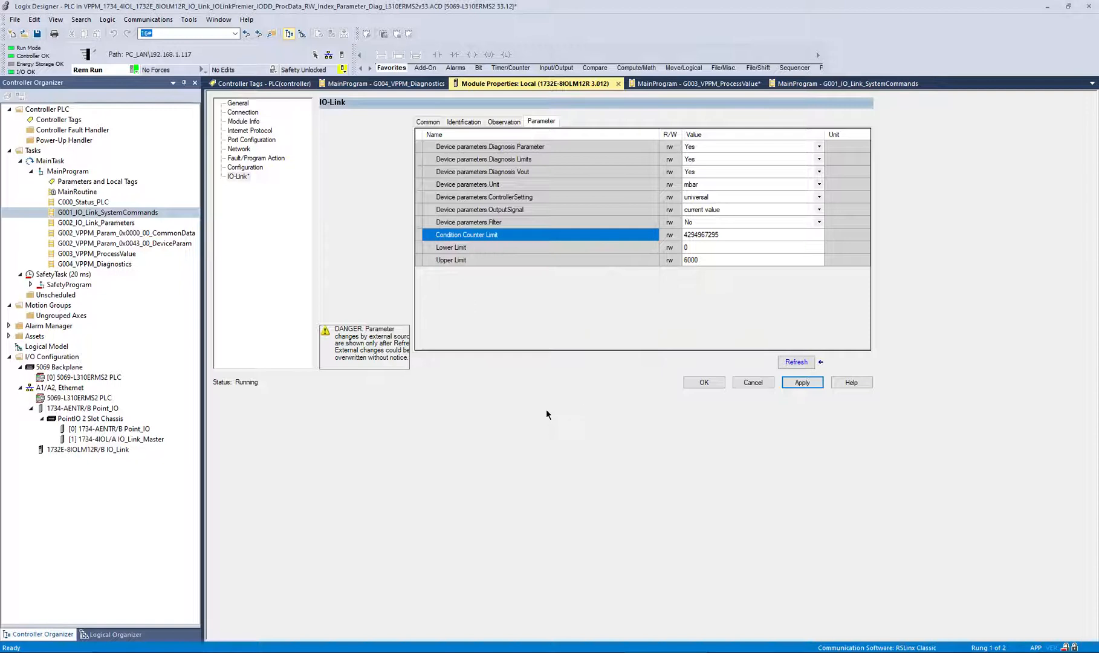
Revisit G001_IO_Link_SystemCommands and look through the message configuration notes in G002_IO_Link_Parameters
double_click(92, 215)
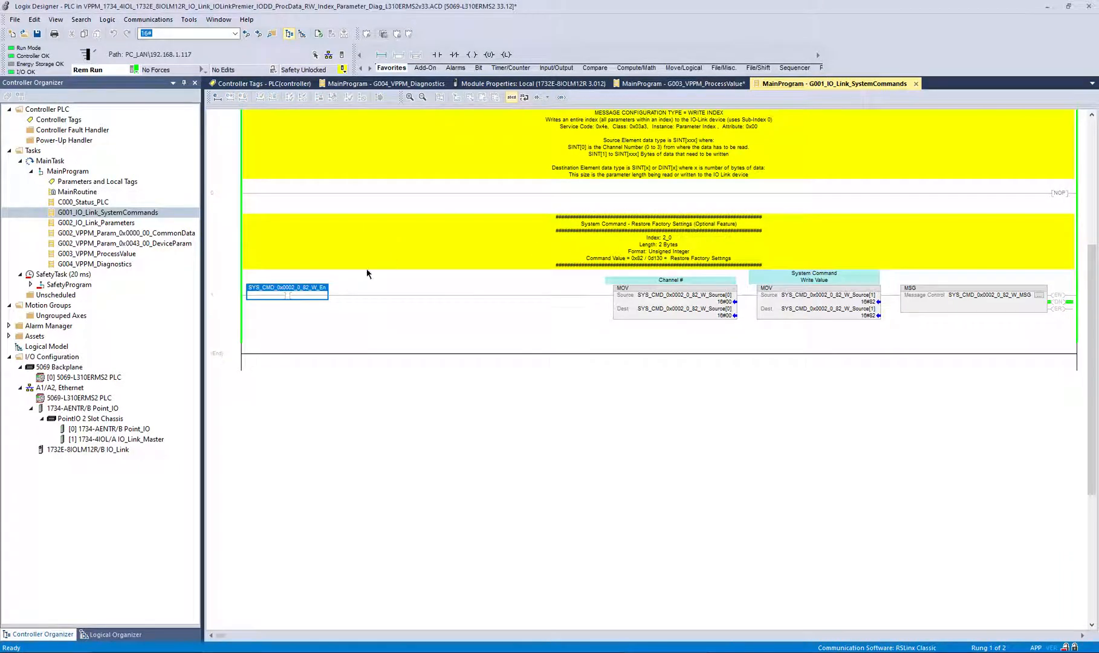
double_click(112, 224)
scroll(652, 362, "down", 5)
scroll(731, 370, "up", 5)
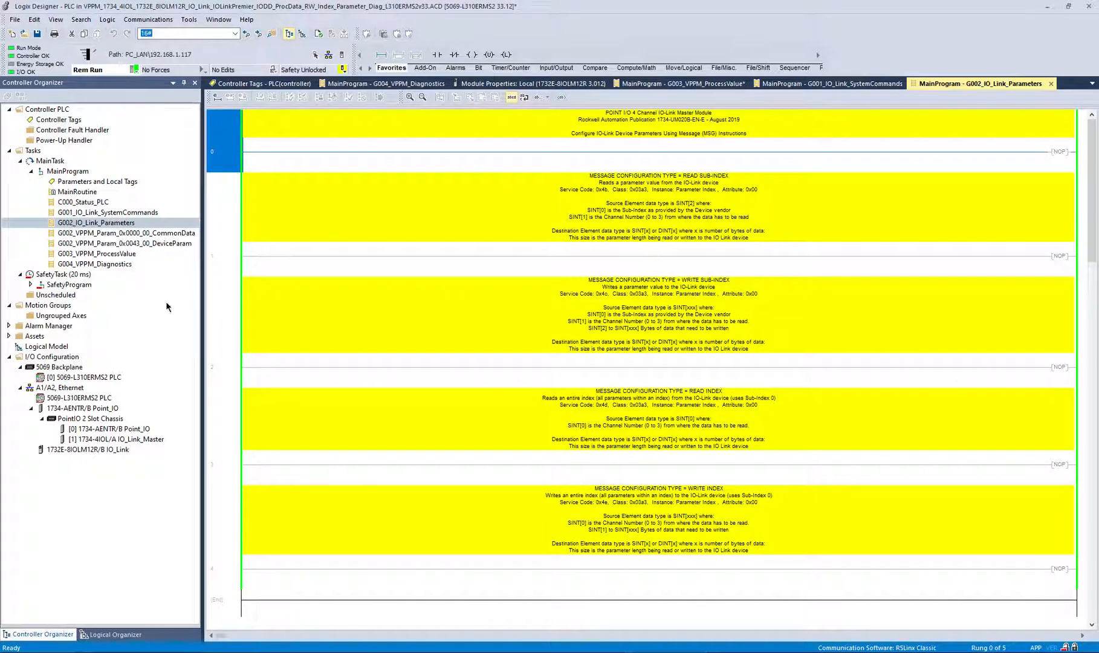
Open the G002_VPPM_Param_0x0000_00_CommonData routine and close all other open windows except the 1732E module properties
double_click(139, 233)
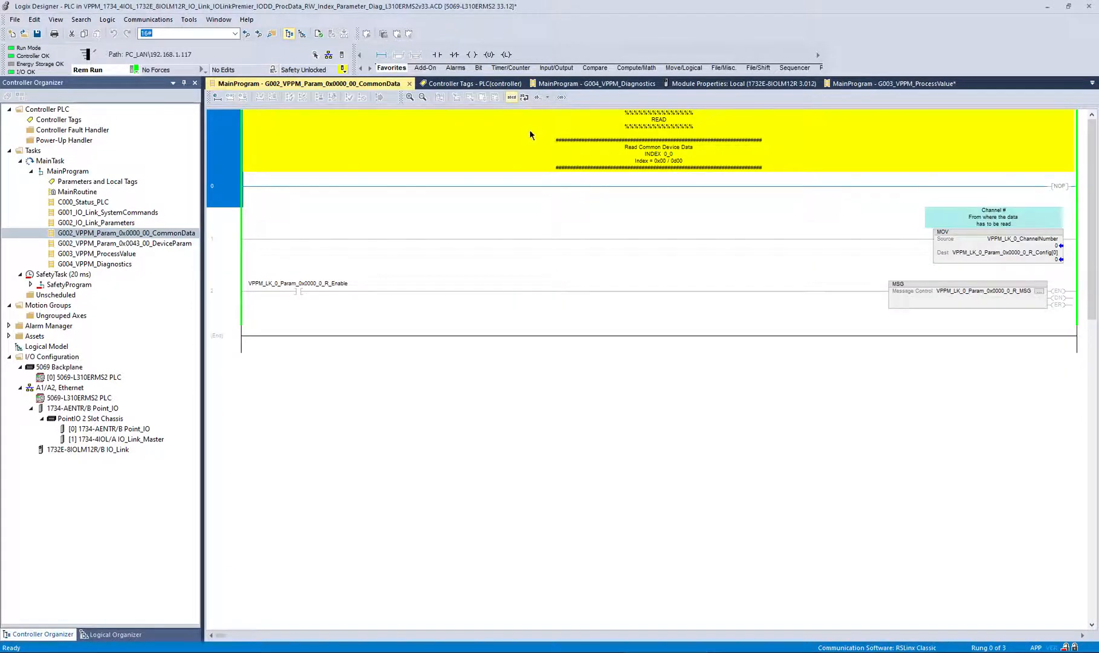
right_click(371, 89)
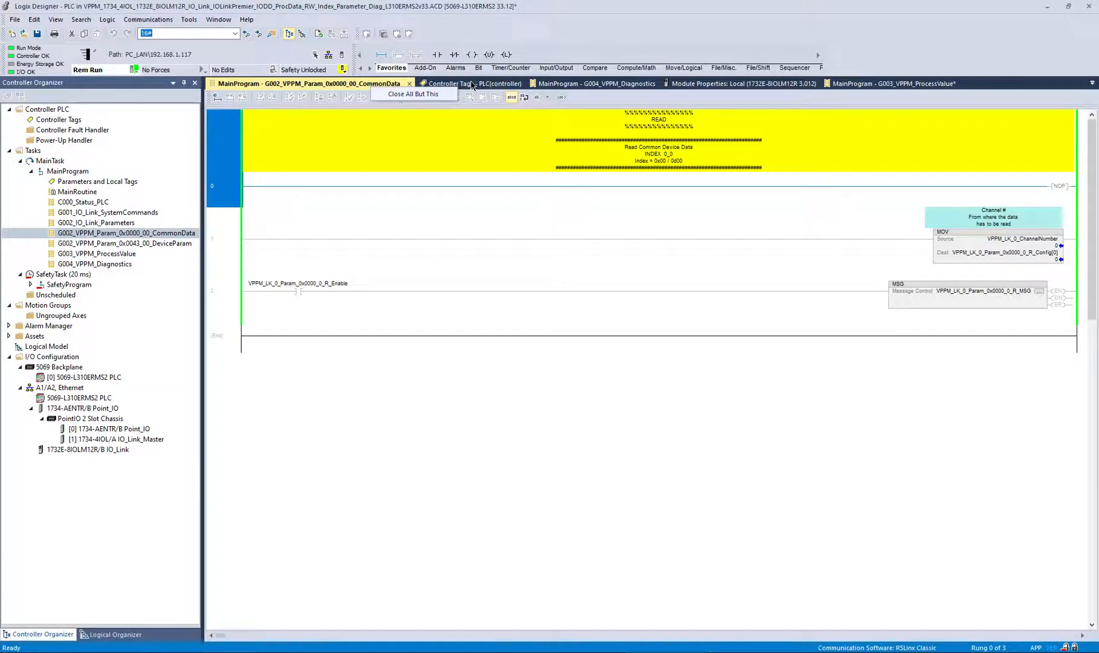
left_click(504, 82)
left_click(515, 84)
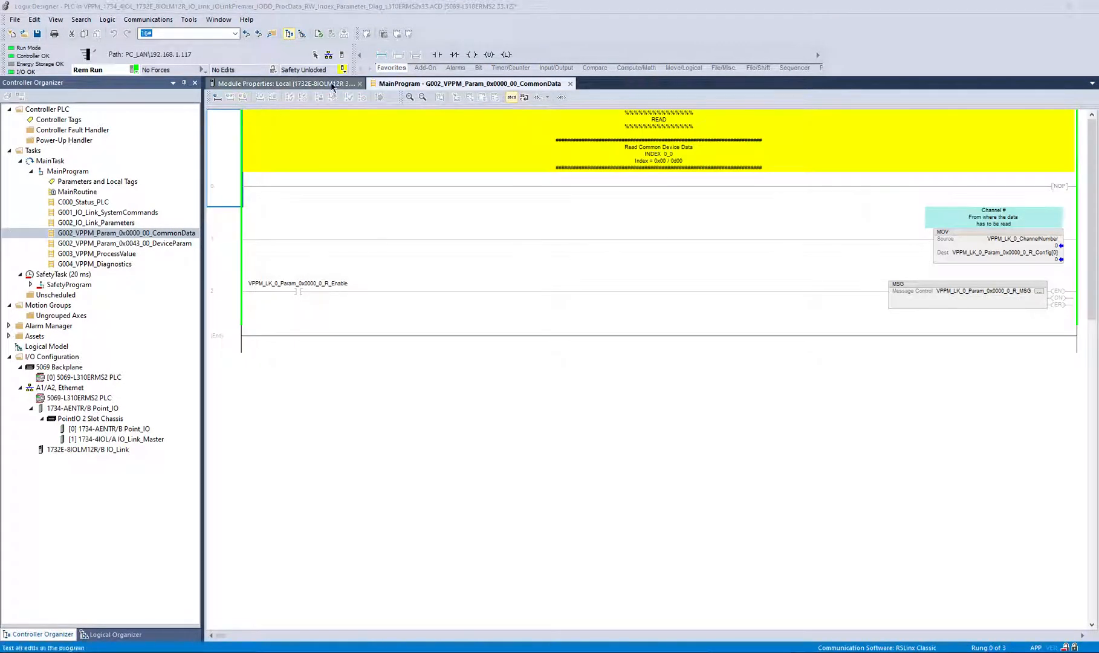
Examine the VPPM's Common information in the 1732E module properties, marking the Device ID, Vendor ID and IO-Link Revision
left_click(336, 84)
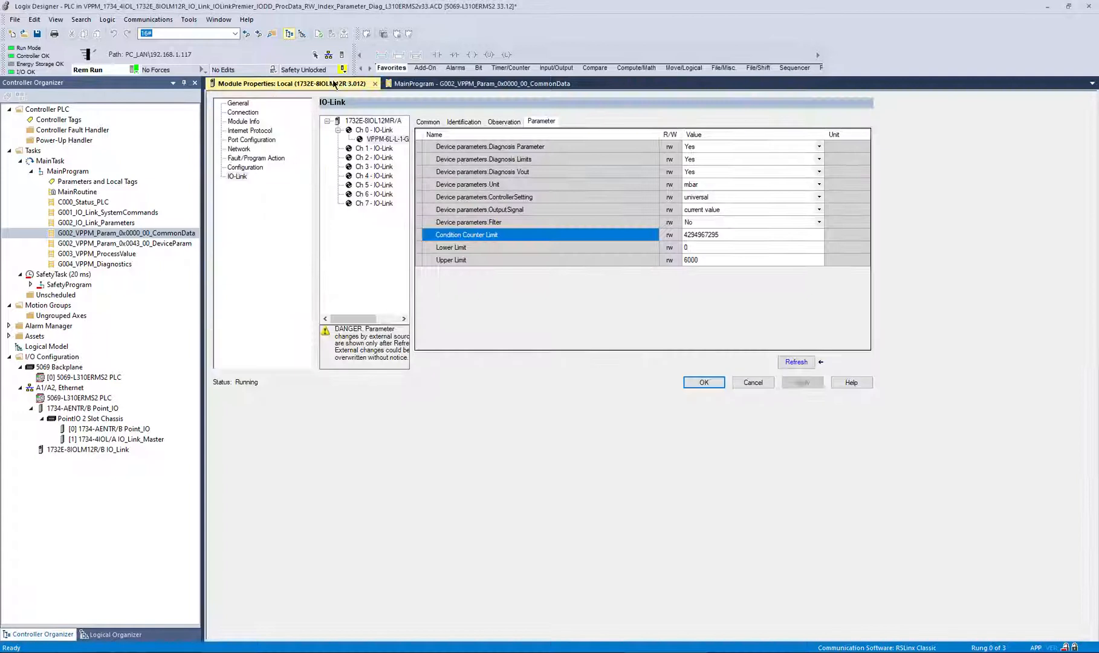
left_click(427, 122)
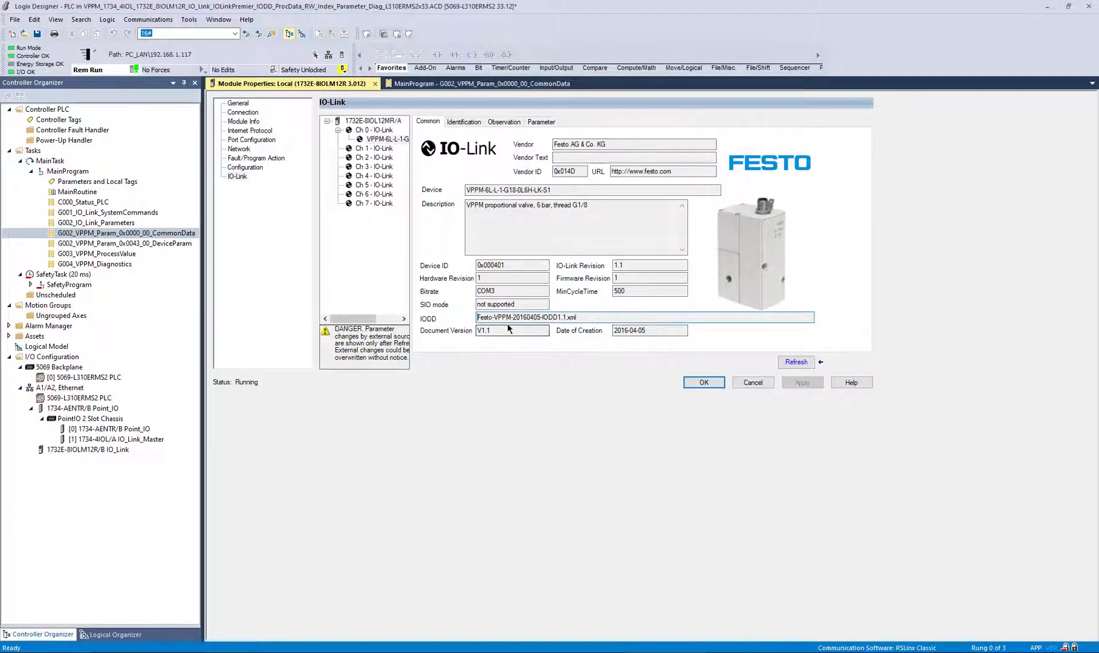
left_click_drag(504, 264, 458, 265)
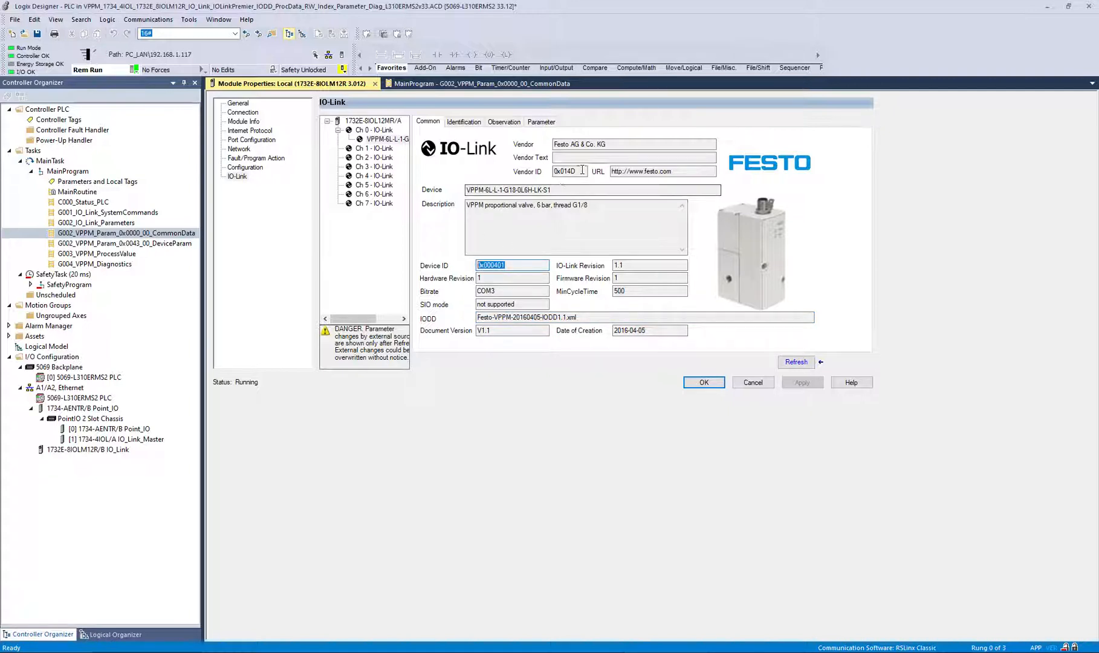
left_click_drag(578, 171, 552, 172)
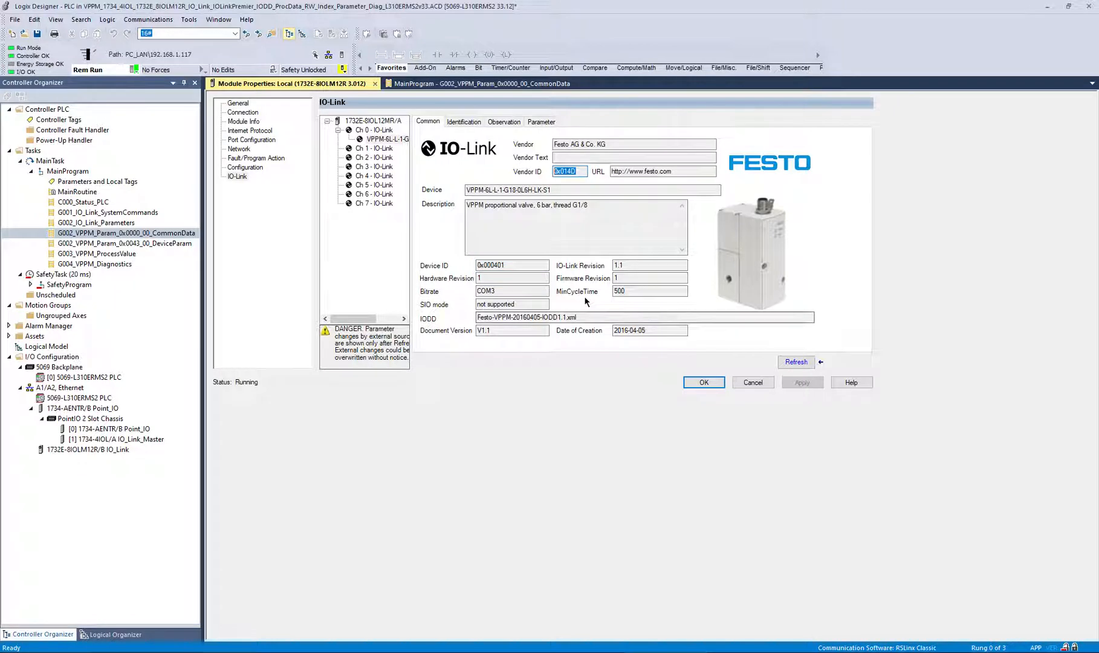
left_click_drag(629, 266, 613, 265)
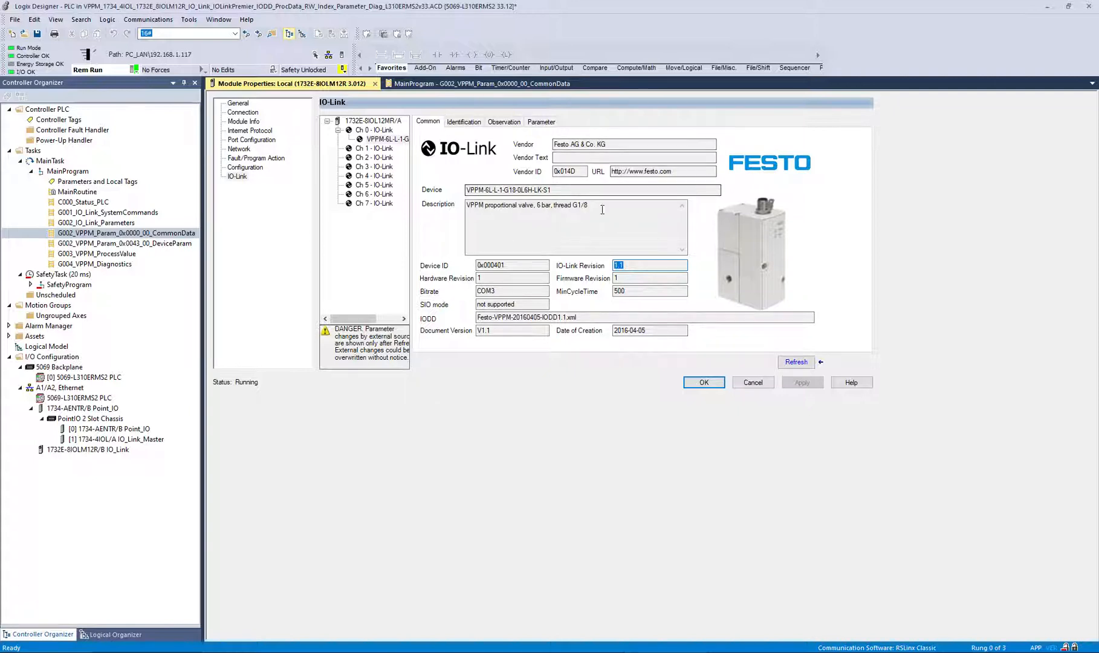
Return to the CommonData routine, inspect the instance in the VPPM_LK_0_Param_0x0000_0_R_MSG configuration, and cancel the dialog
left_click(517, 84)
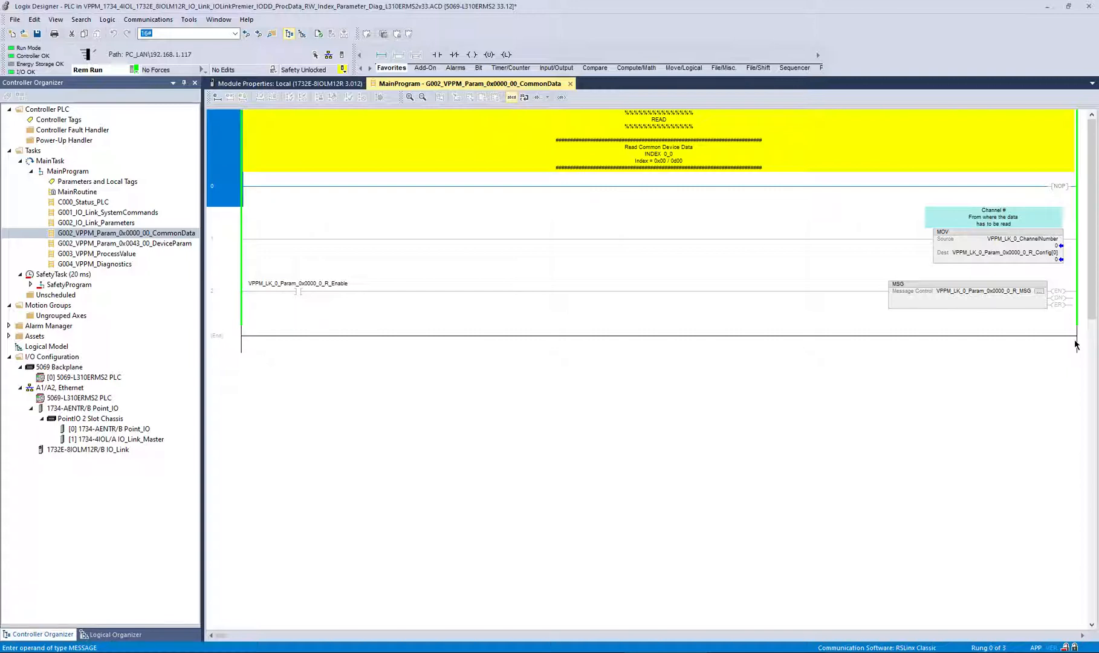
left_click(1039, 290)
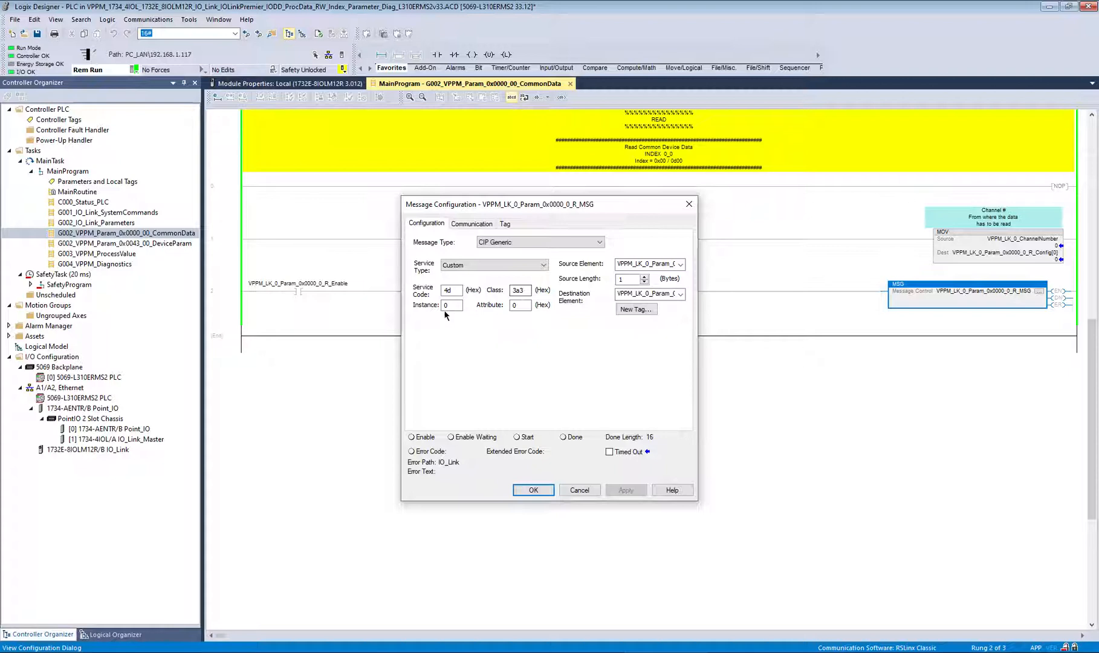
left_click_drag(451, 310, 408, 302)
key("Tab")
left_click(575, 495)
left_click(574, 495)
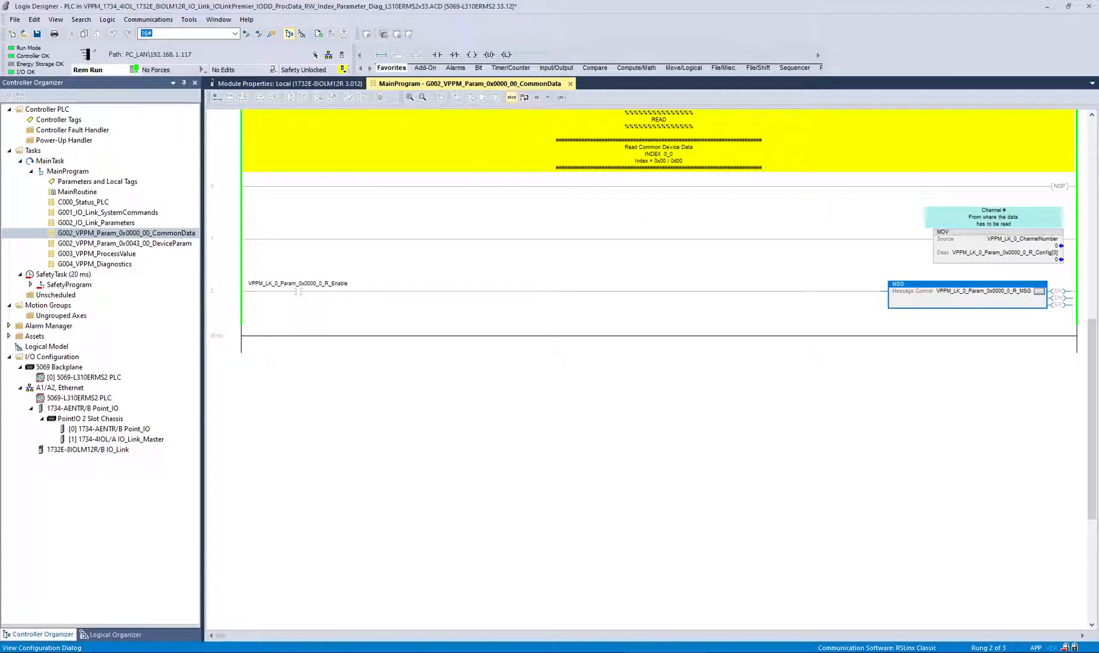
Reopen the VPPM_LK_0_Param_0x0000_0_R_MSG configuration, check its destination element, and leave it without changes
left_click(593, 652)
left_click(1039, 291)
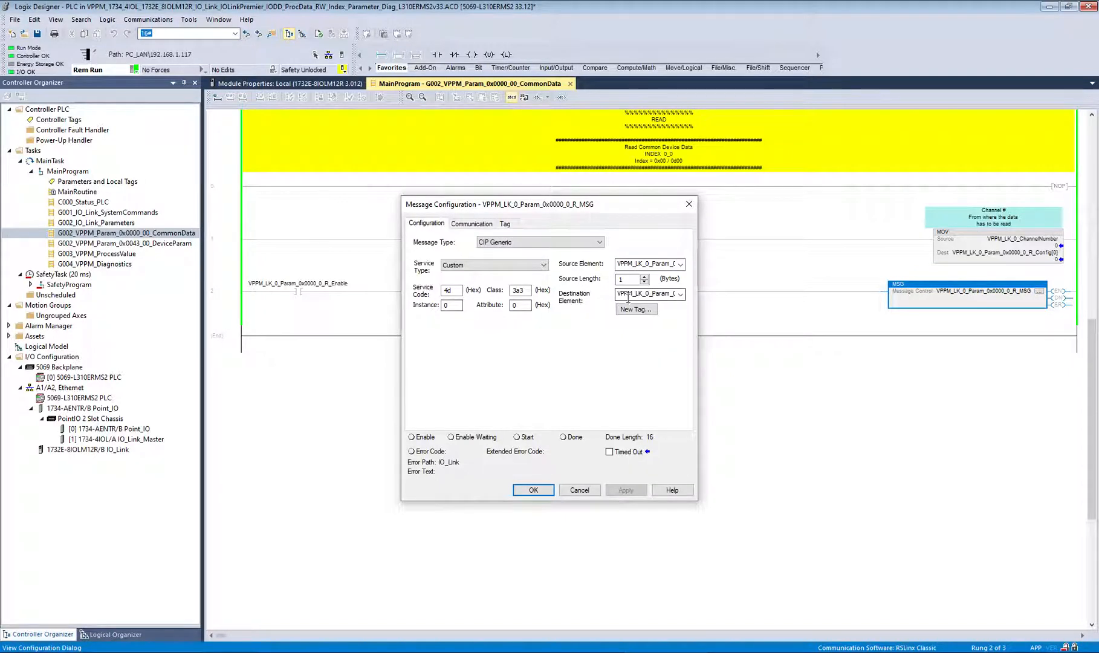
left_click_drag(616, 296, 742, 302)
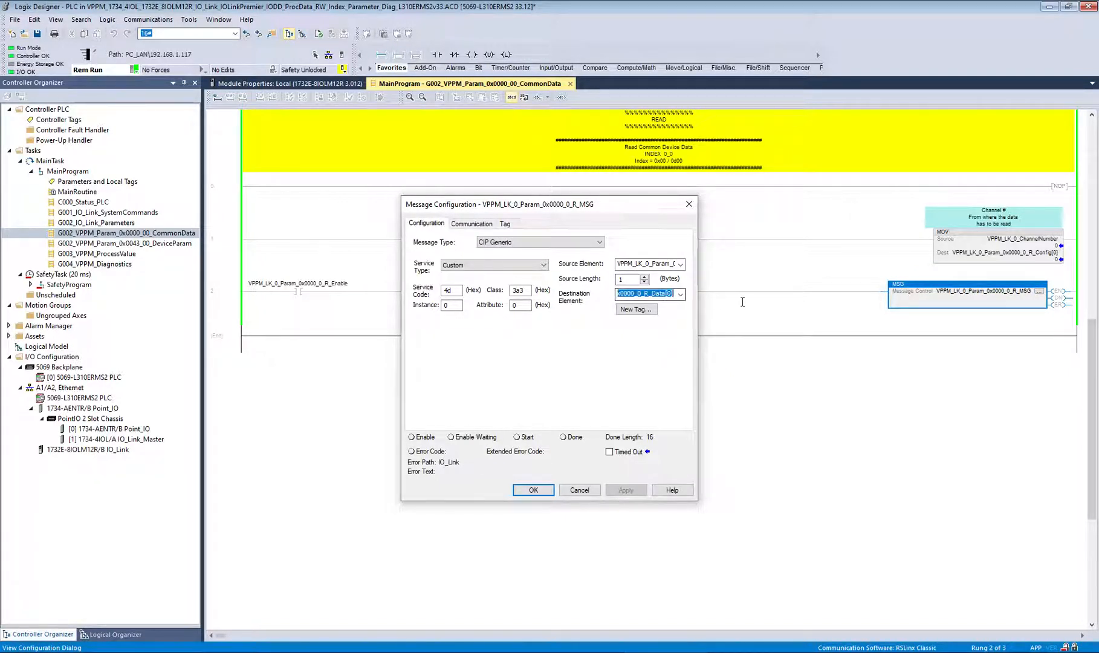
left_click(580, 489)
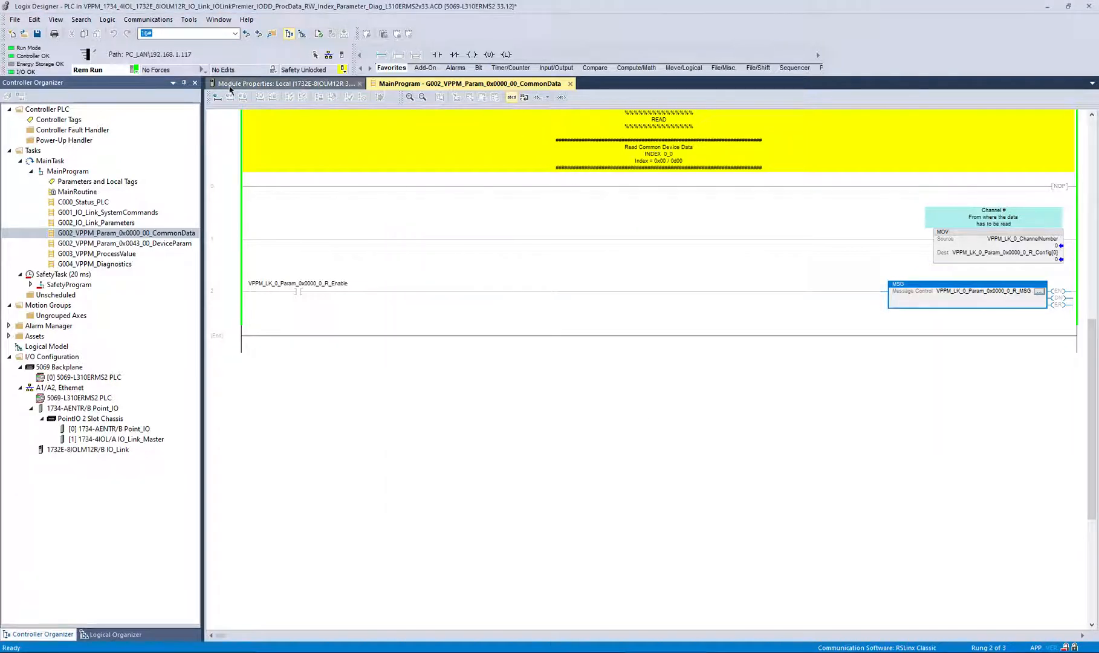
Open the controller tags and expand the VPPM_LK_0_Param_0x0000_0_R_Data array
double_click(58, 119)
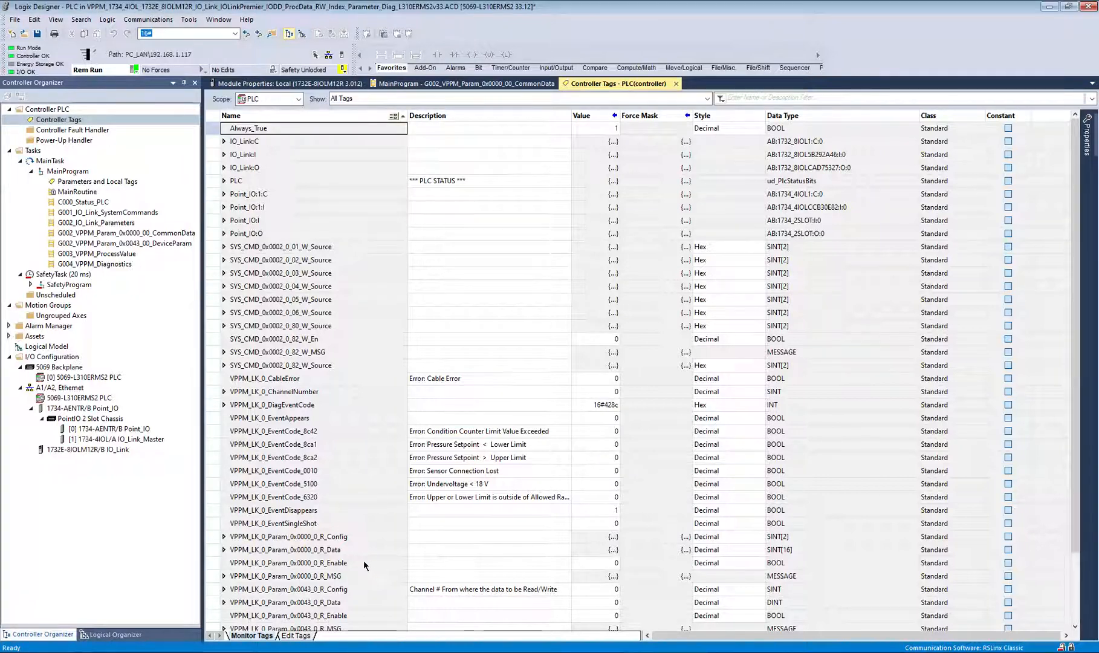
left_click(356, 550)
left_click(223, 549)
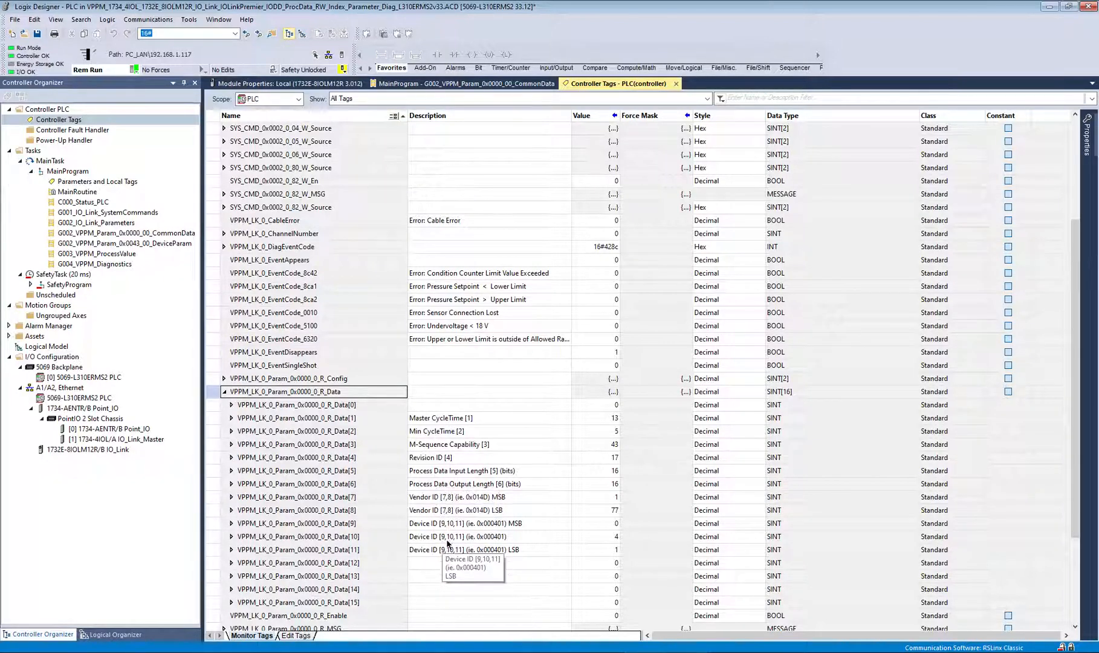
left_click(721, 405)
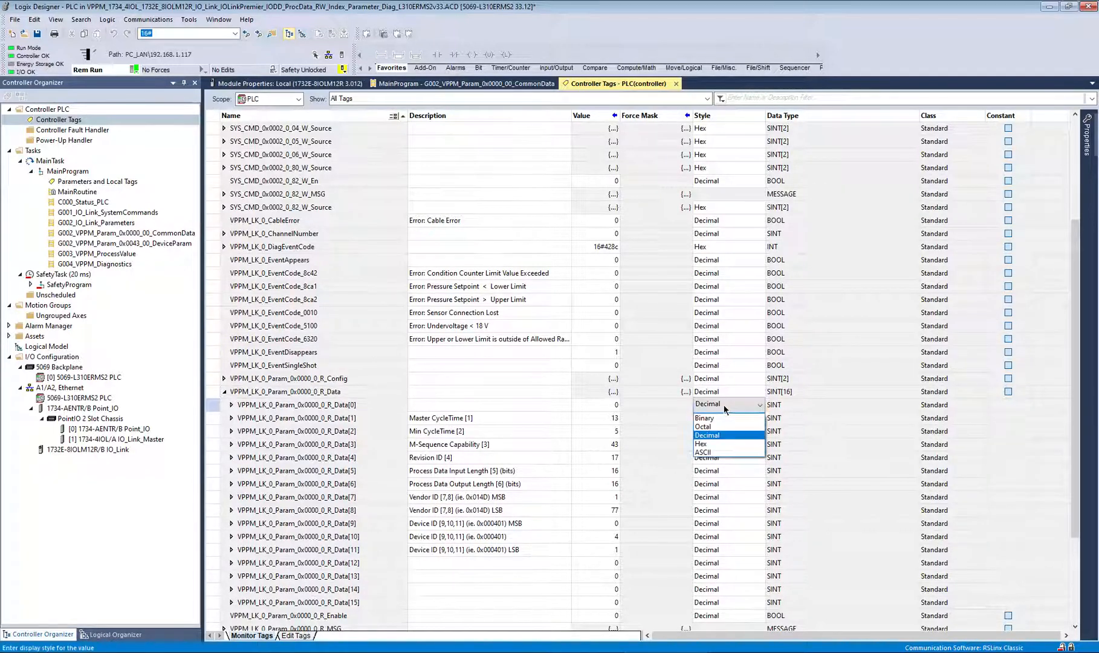
left_click(710, 442)
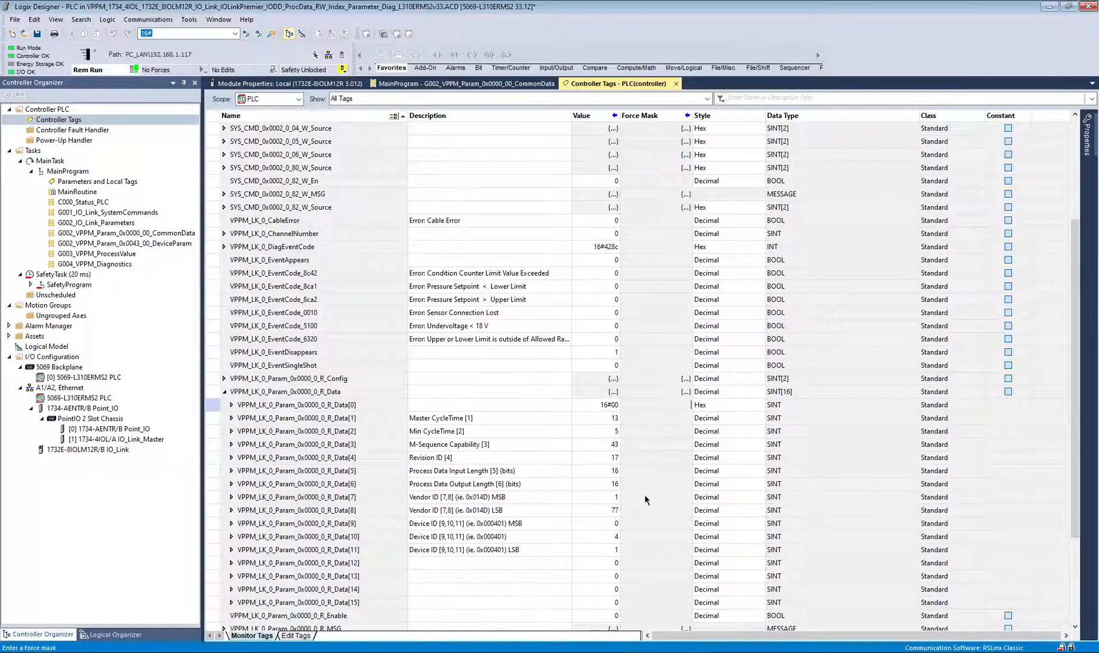
left_click(648, 435)
left_click(700, 405)
left_click(701, 405)
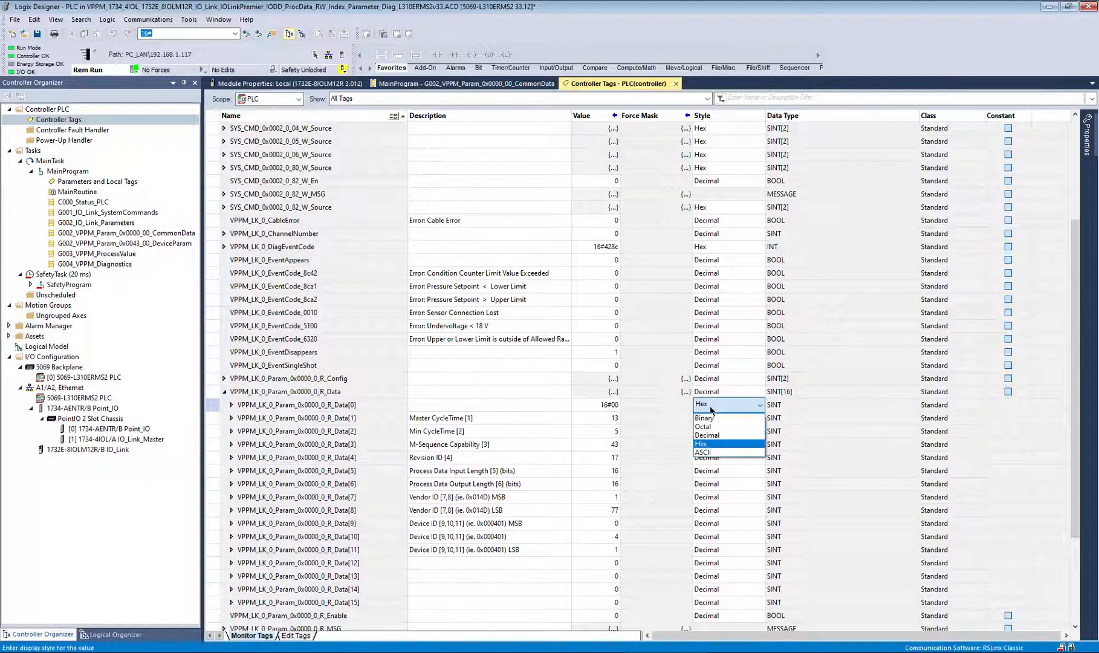
left_click(706, 434)
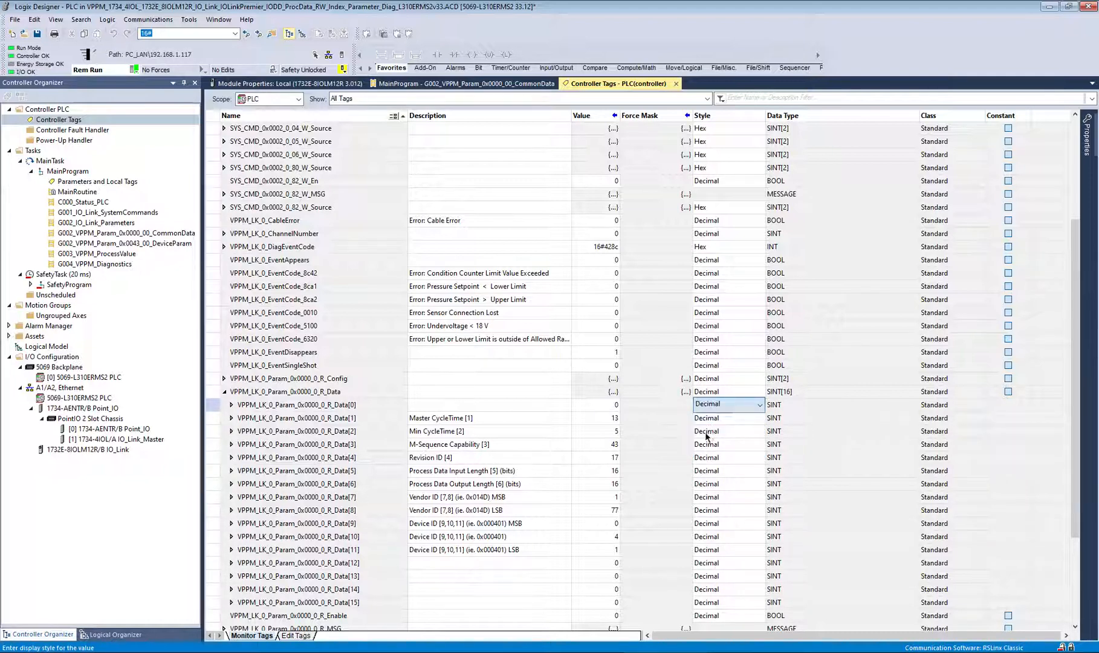
Set the display style of the whole VPPM_LK_0_Param_0x0000_0_R_Data array to Hex
left_click(727, 390)
left_click(727, 390)
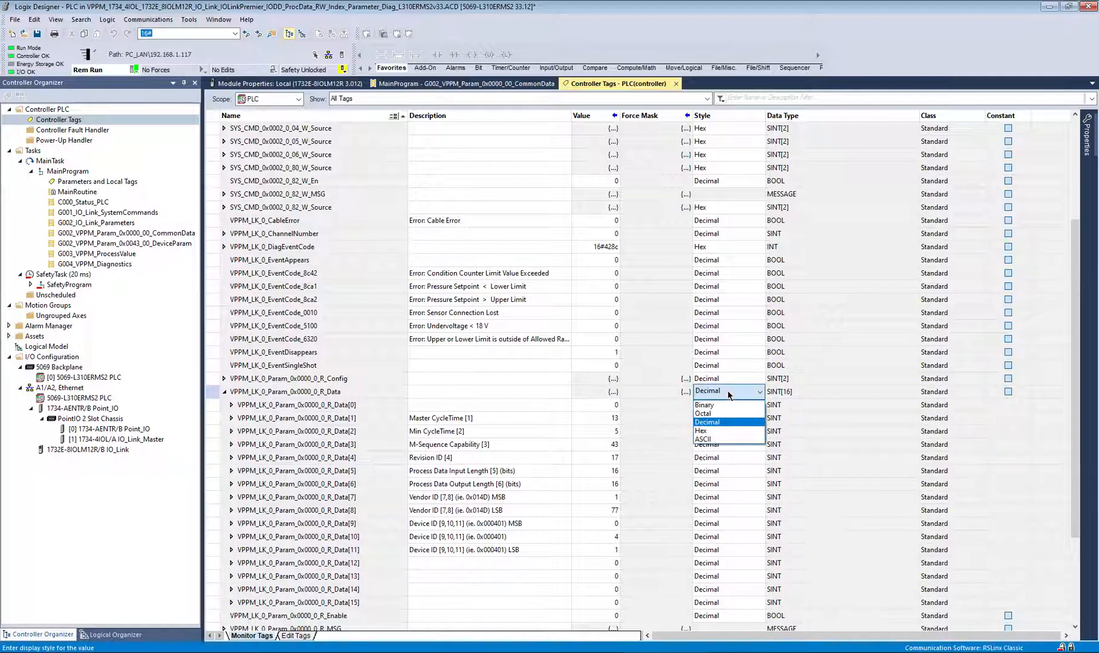
left_click(704, 430)
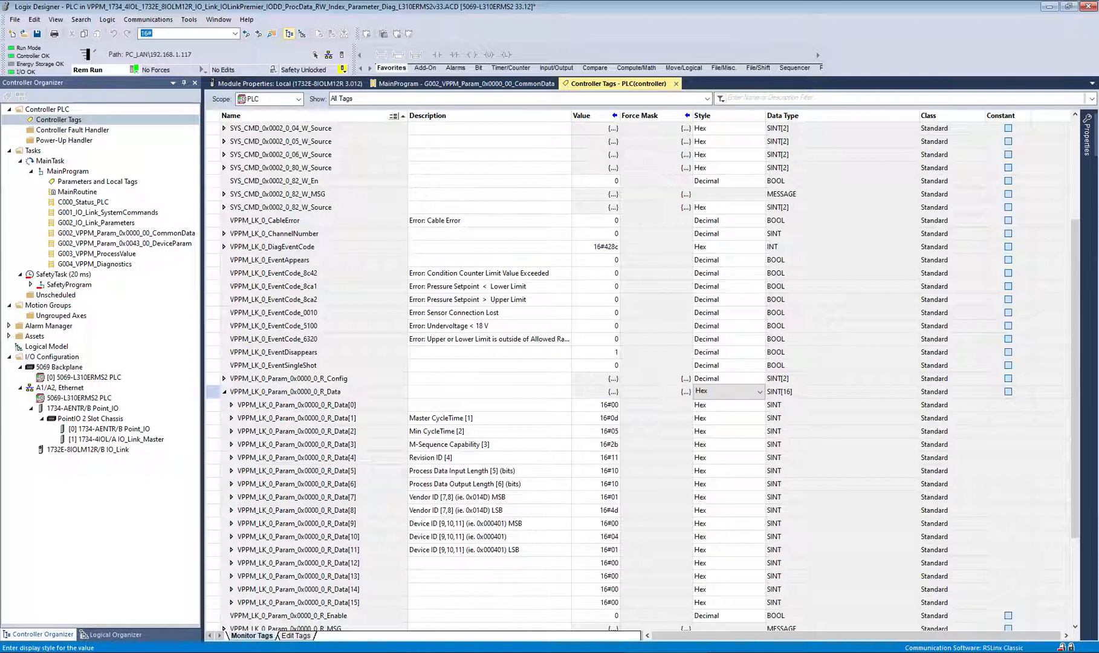
Compare the array's values with the module's Common information and the Common Device Data Read image in Snagit Editor, ending in Logix Designer
mouse_move(346, 651)
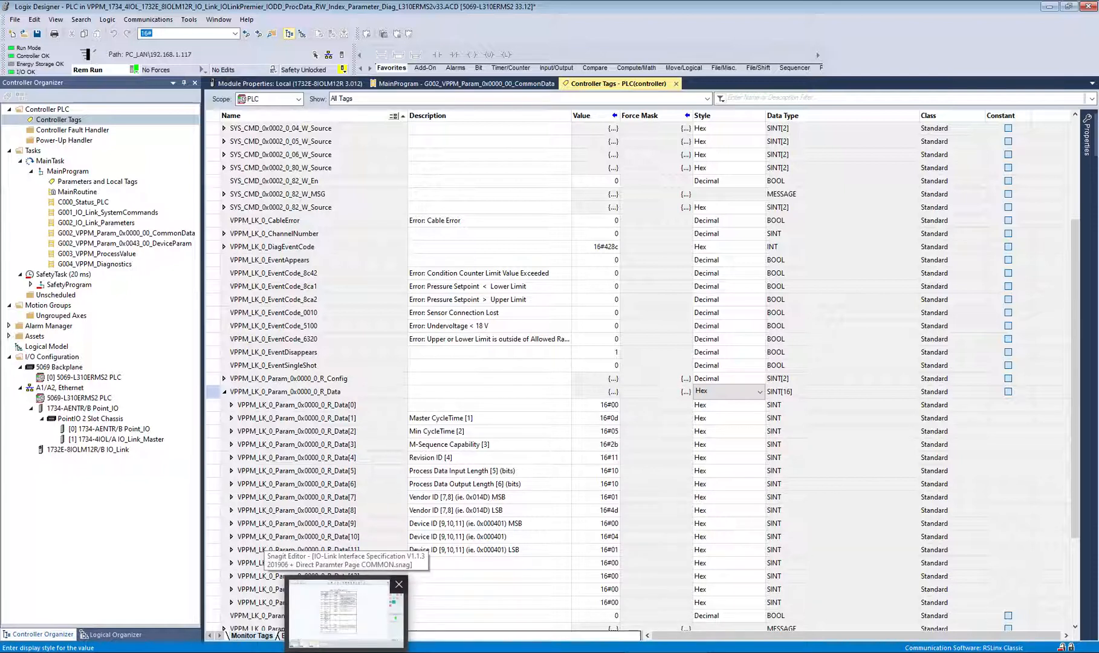
left_click(286, 84)
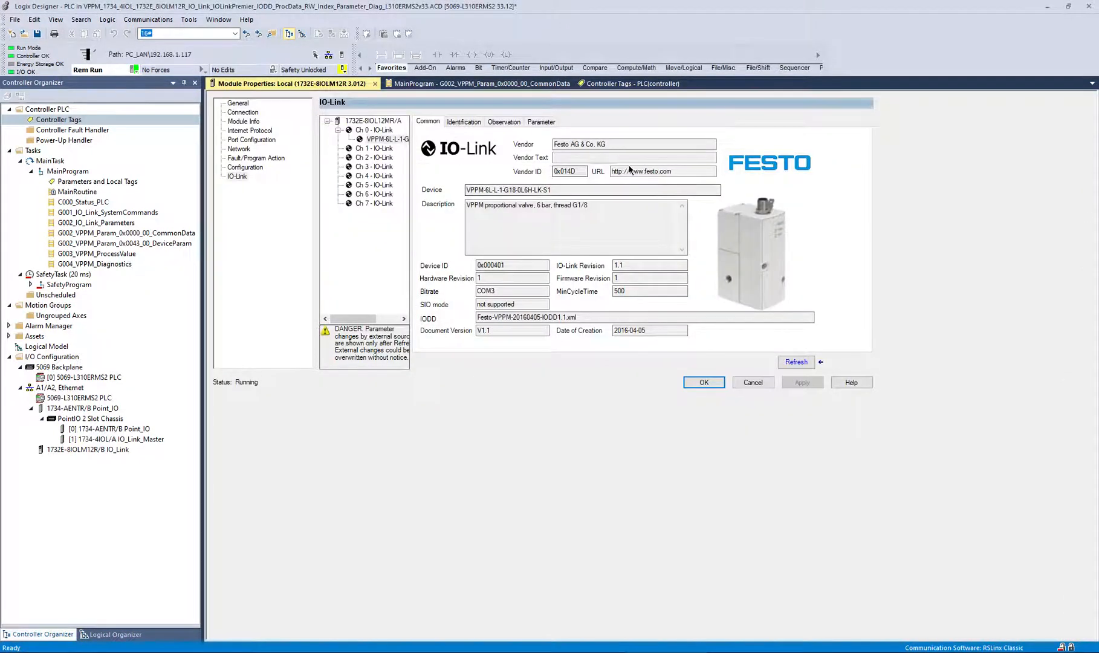
left_click(632, 84)
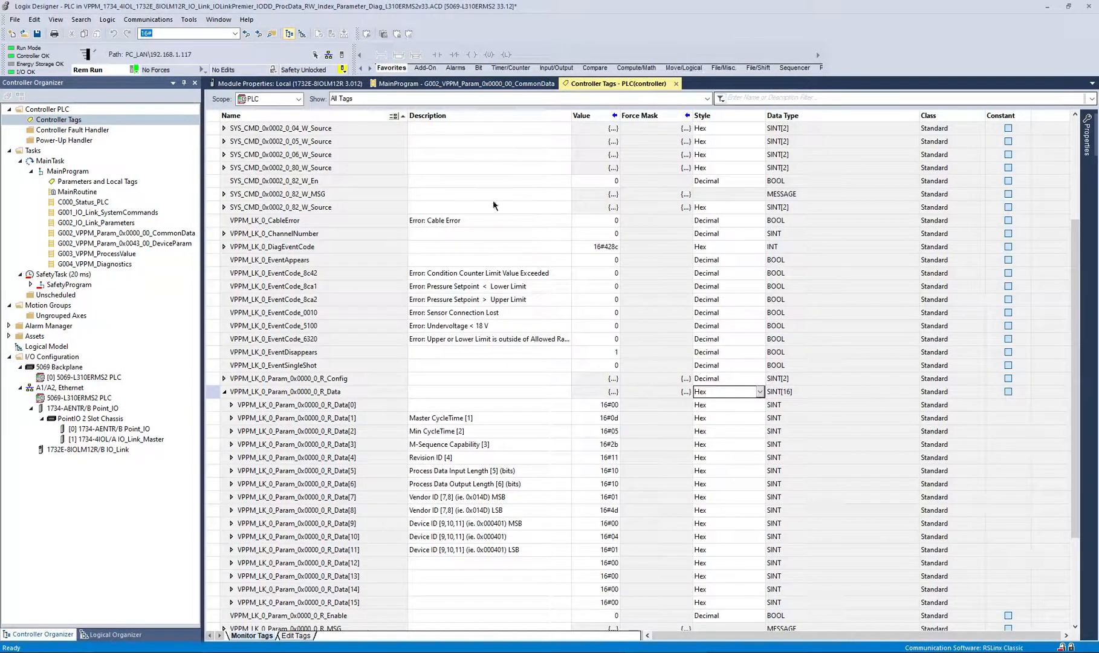
key("alt+Tab")
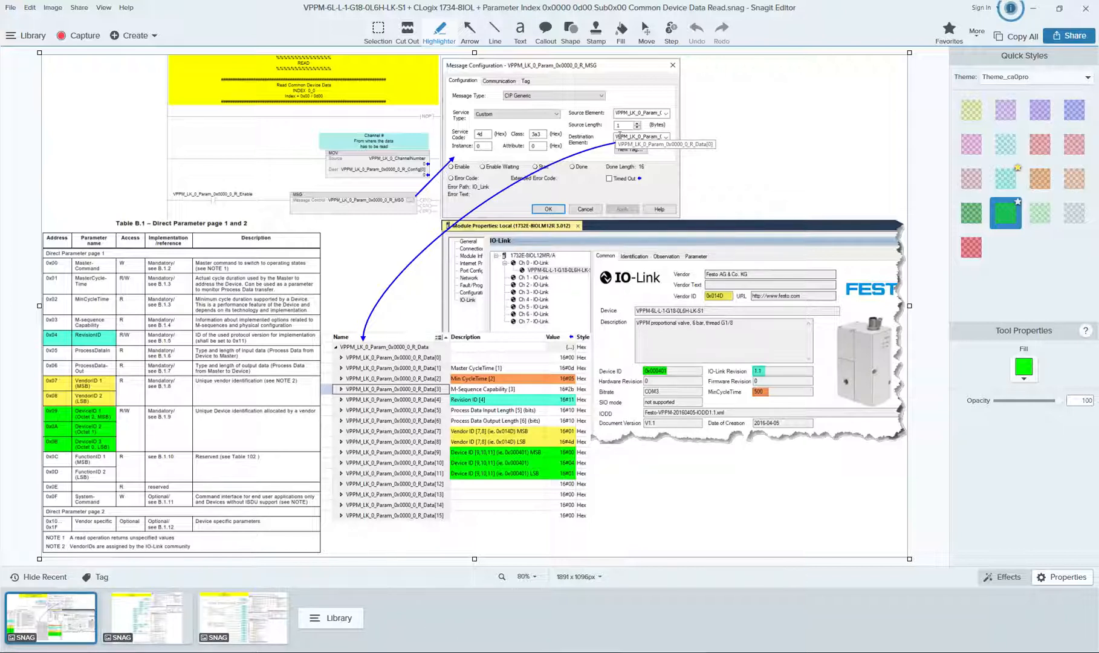
key("alt+Tab")
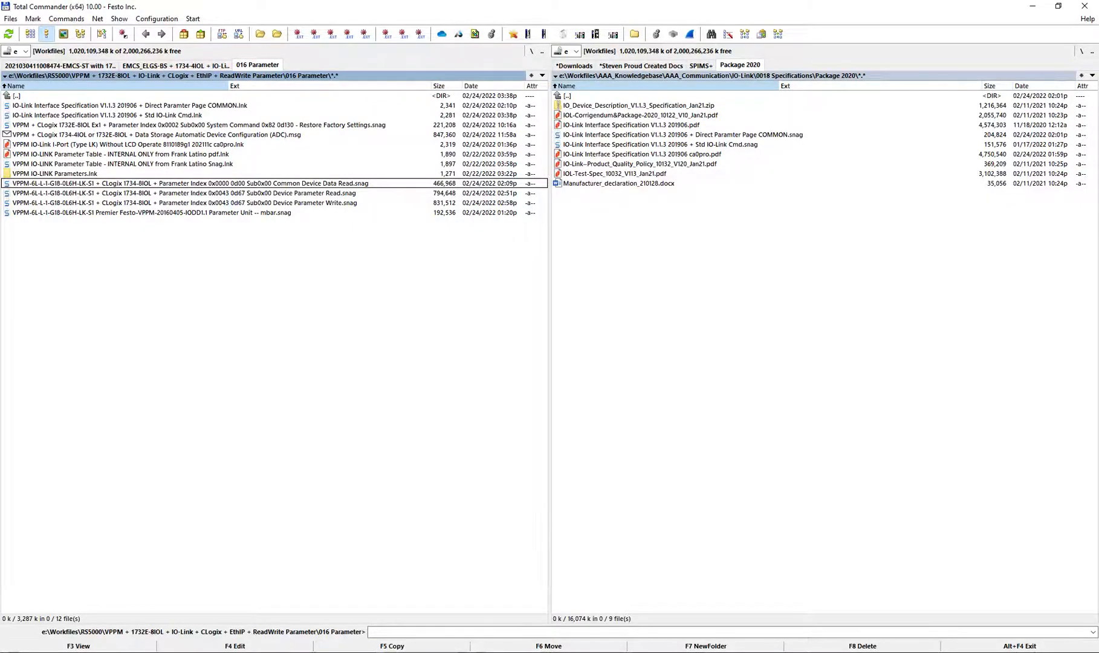
key("alt+Tab")
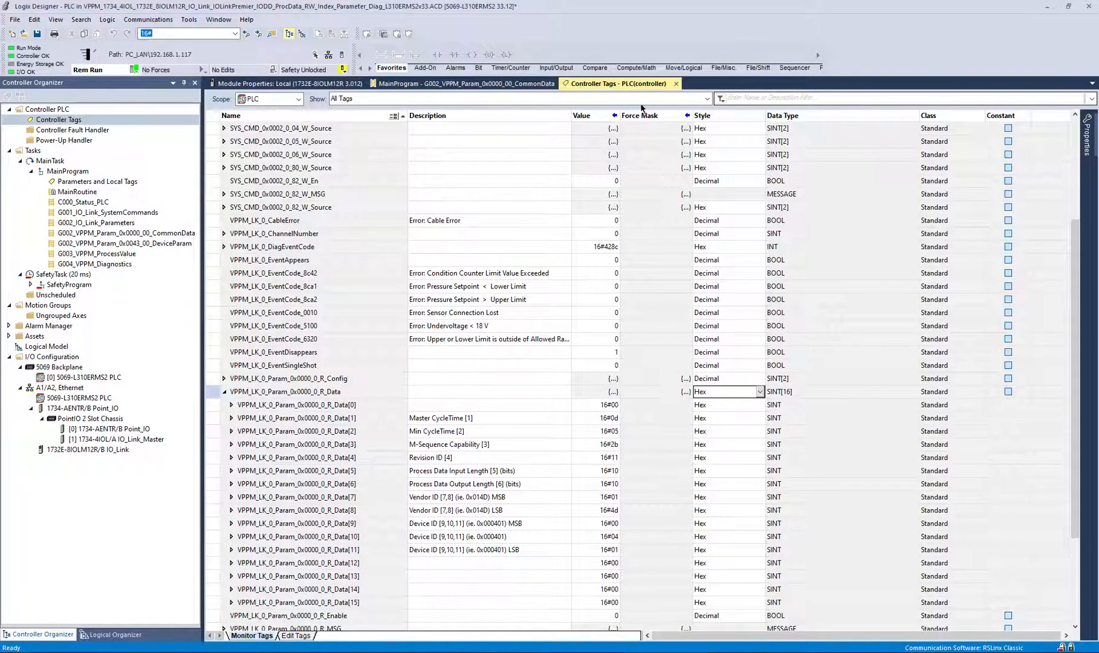
Close the controller tags and the G002_VPPM_Param_0x0000_00_CommonData routine
left_click(676, 84)
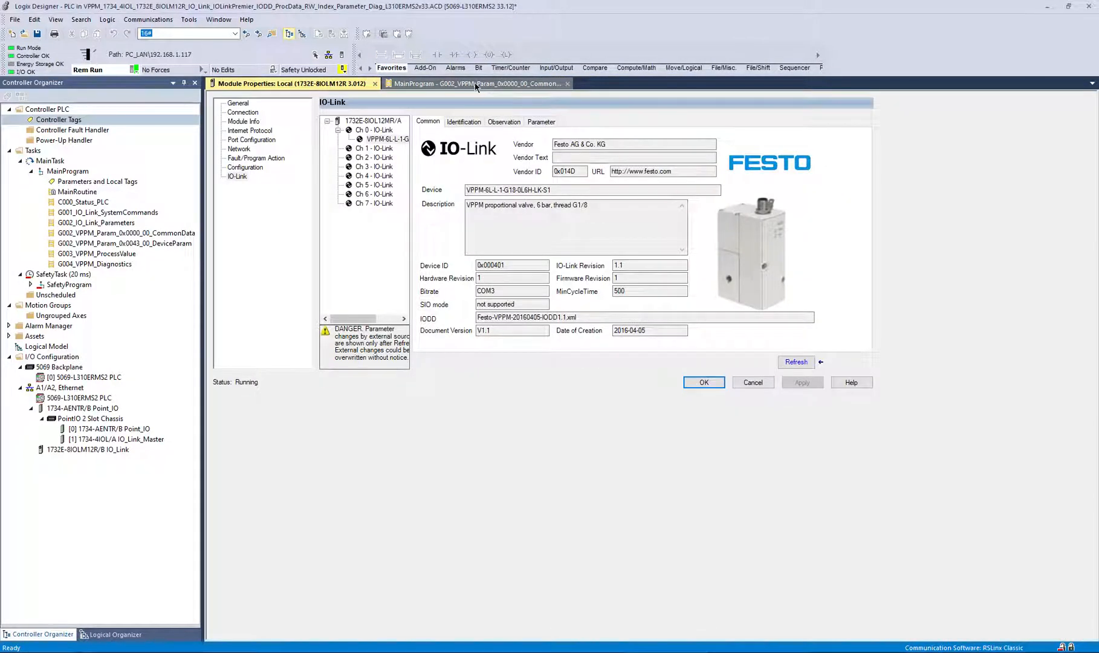
left_click(400, 85)
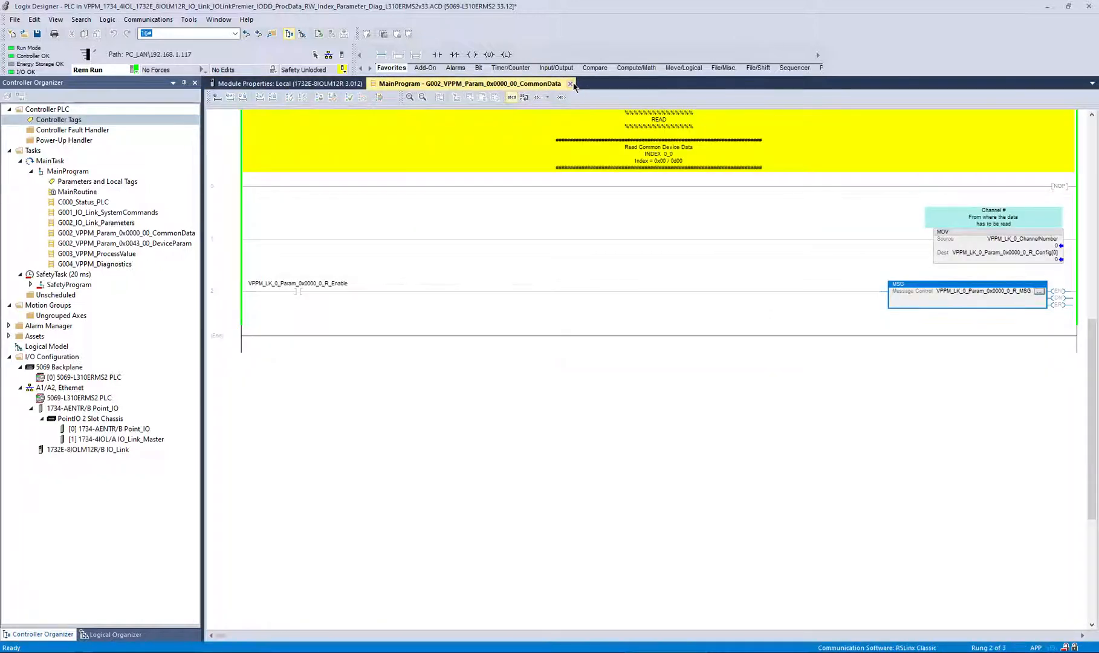
left_click(573, 84)
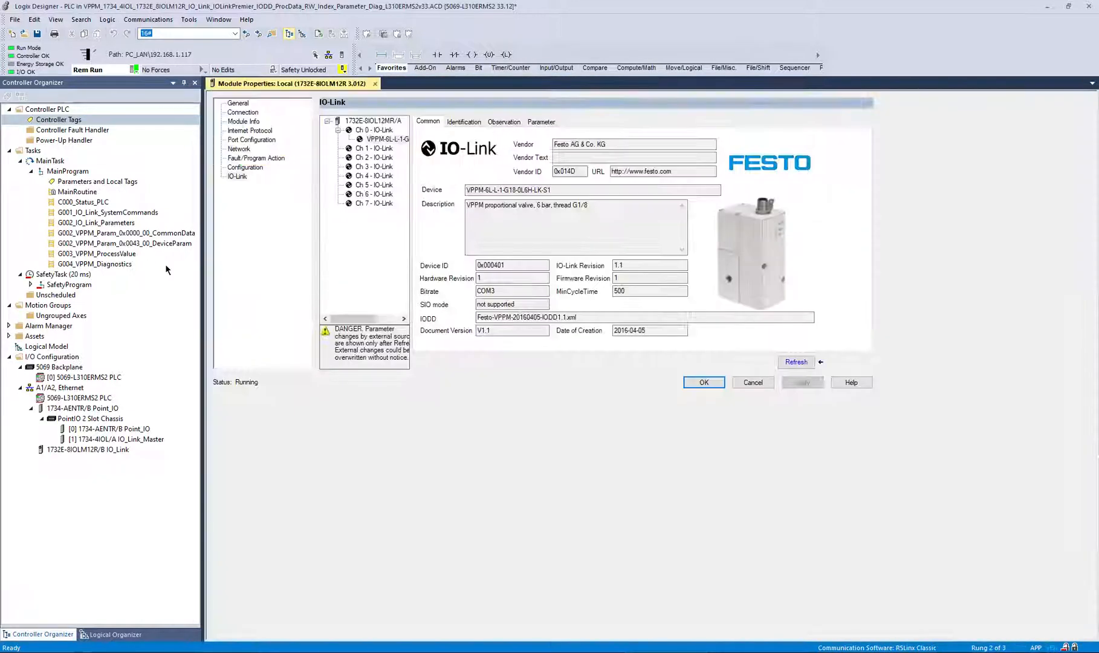
Open the G002_VPPM_Param_0x0043_00_DeviceParam routine and inspect the VPPM_LK_0_Param_0x0043_0_R_MSG configuration on rung 1 without changing it
double_click(138, 245)
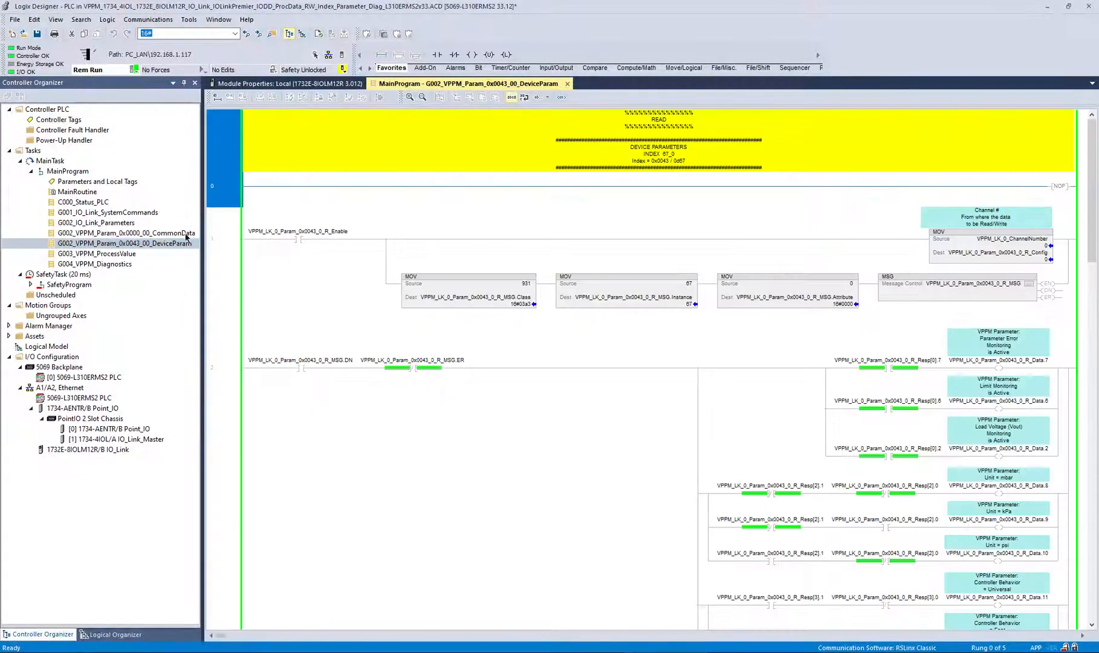
left_click(229, 249)
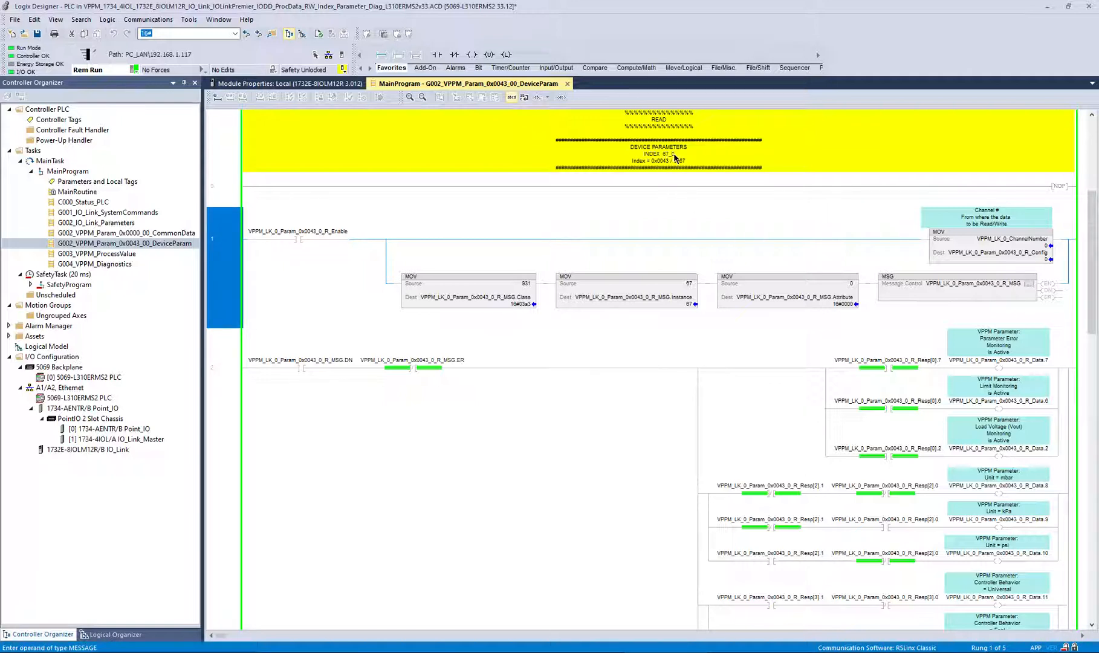
left_click(1029, 283)
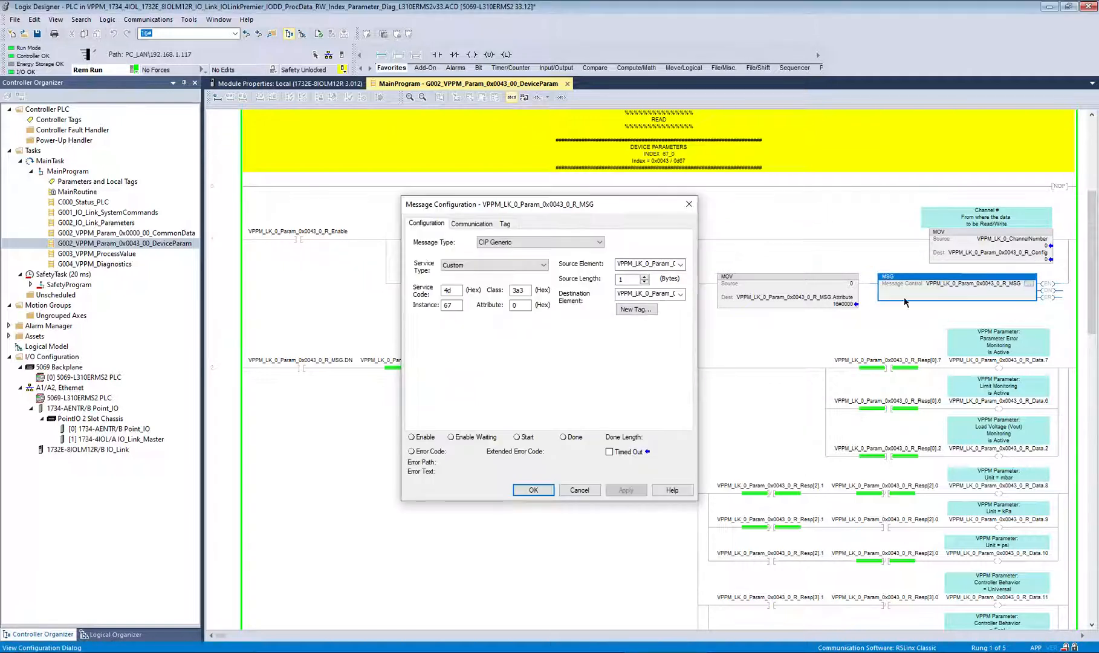
left_click(579, 489)
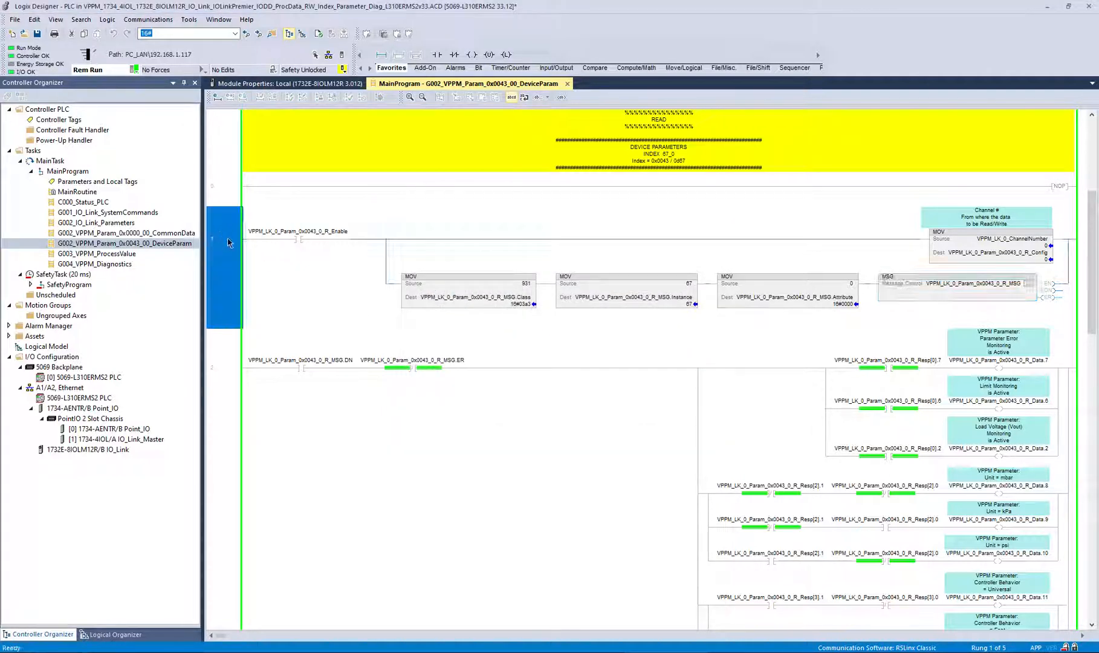
View the VPPM valve's IO-Link parameters in the 1732E-8IOLM12R module properties, and switch to the Nitro Pro manual's valve parameter overview in section 8.1
left_click(289, 84)
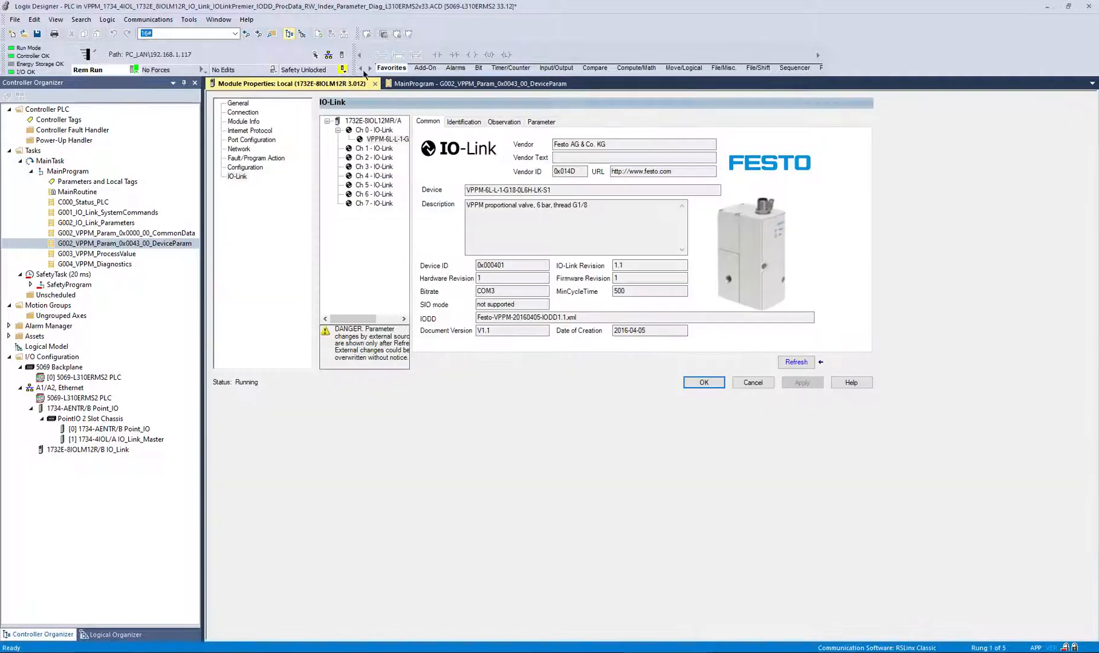
left_click(541, 123)
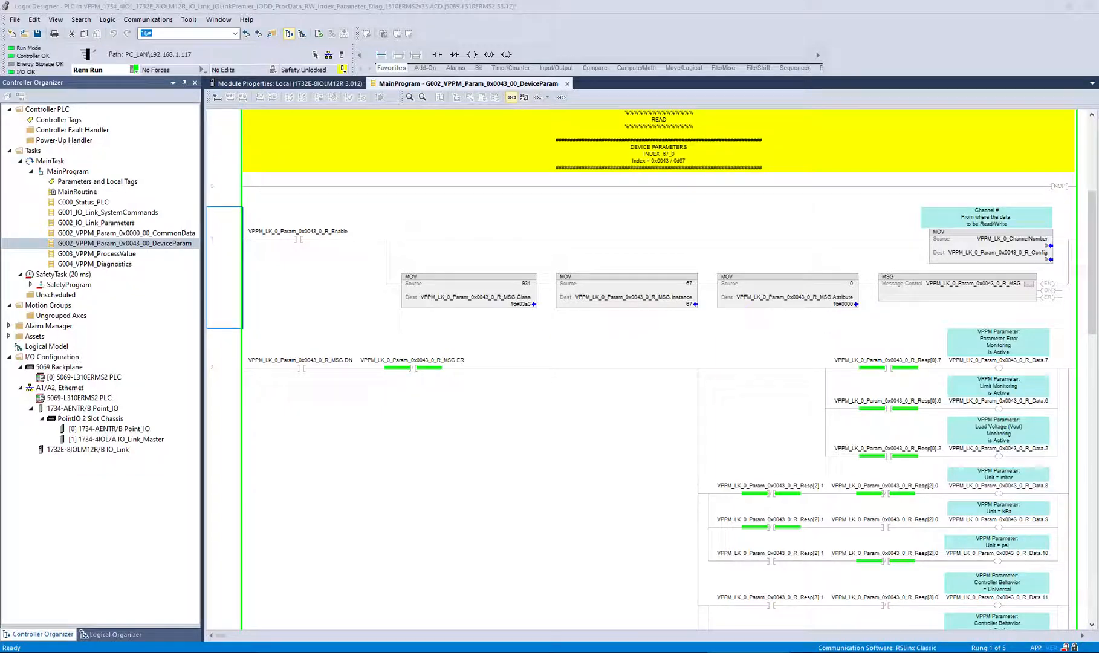
left_click(483, 652)
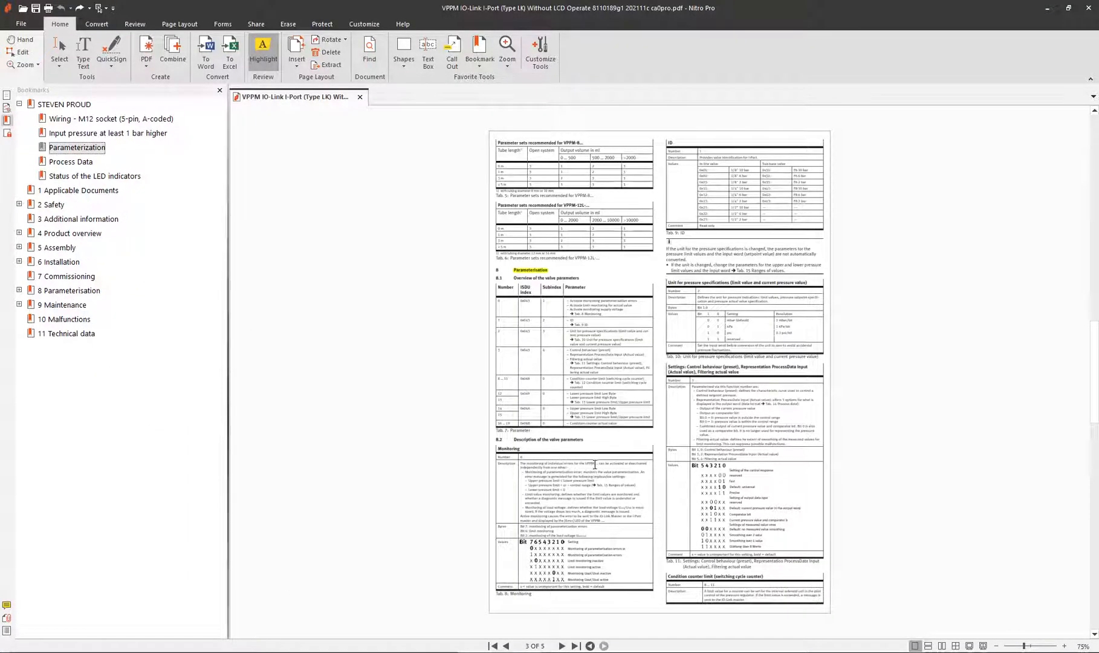
scroll(595, 464, "up", 3)
scroll(590, 466, "down", 1)
scroll(554, 327, "up", 1)
scroll(544, 313, "up", 2)
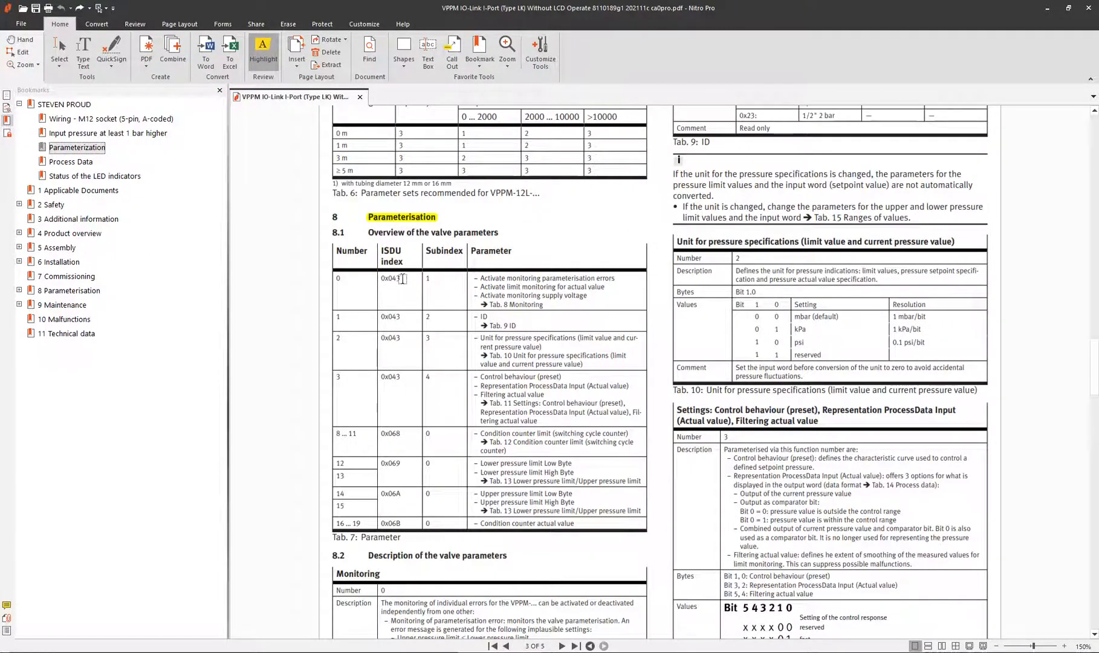
Highlight the four 0x043 ISDU index entries in the valve parameter overview and undo the highlighting
left_click_drag(403, 278, 400, 411)
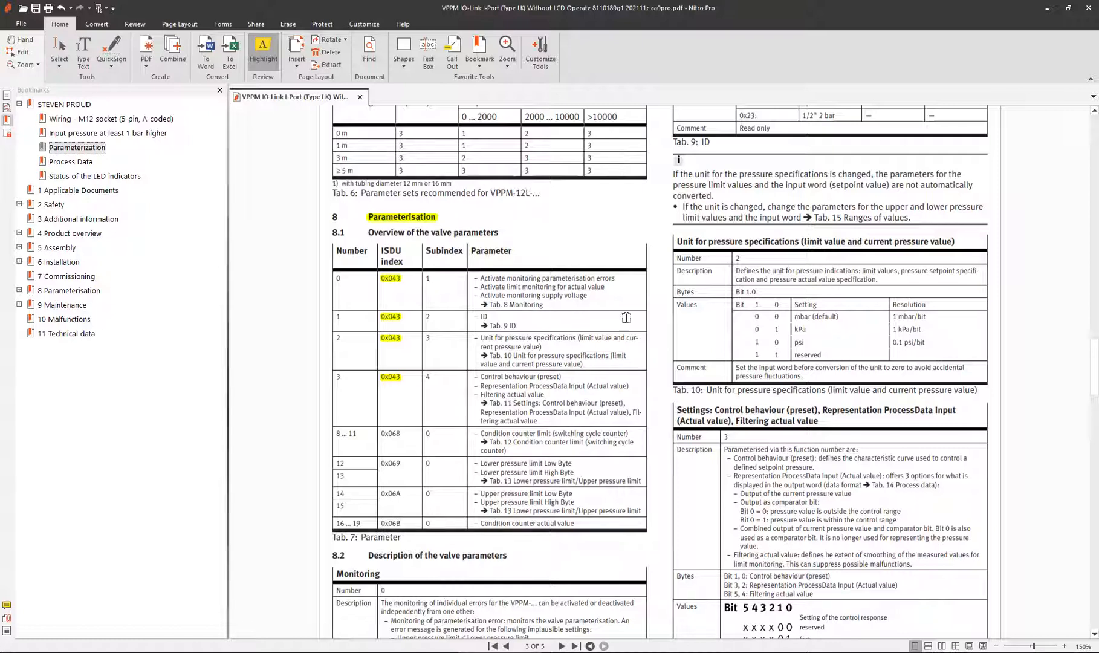
key("ctrl+z")
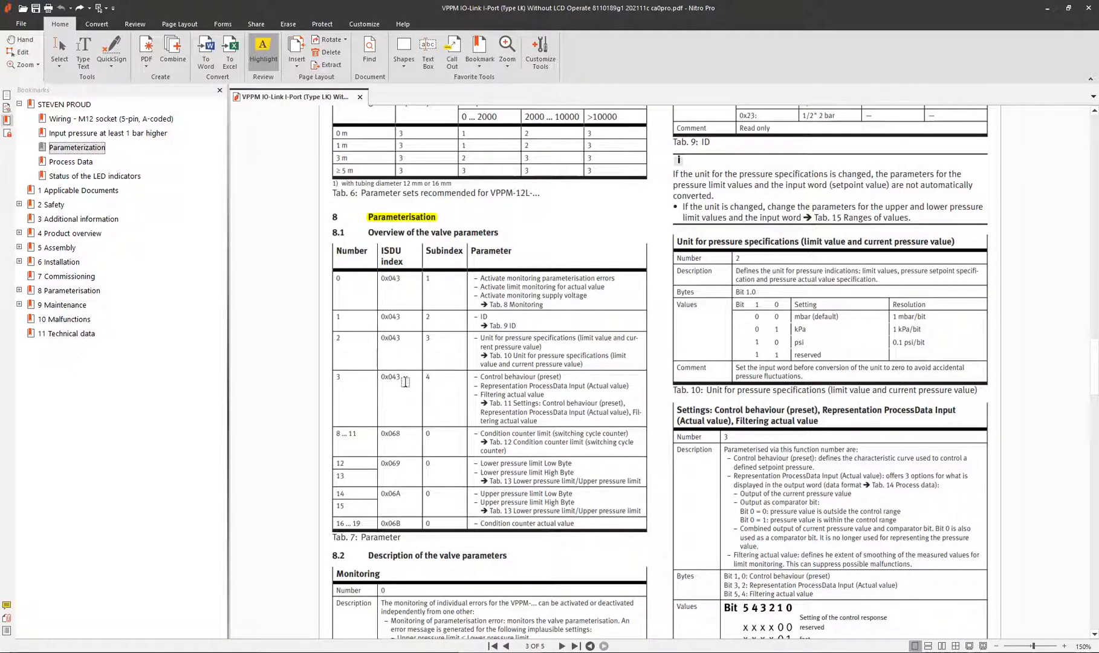
Examine the bit descriptions for Monitoring in Tab. 8 and for the settings in Tab. 11 of the manual
scroll(404, 536, "down", 10)
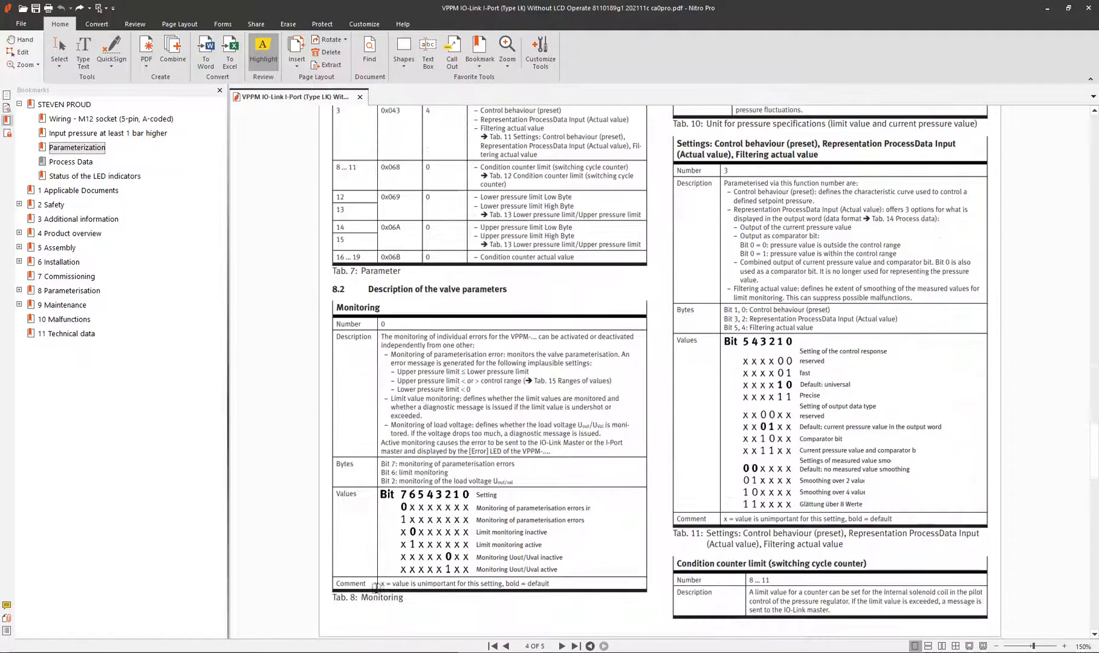
scroll(397, 532, "up", 8)
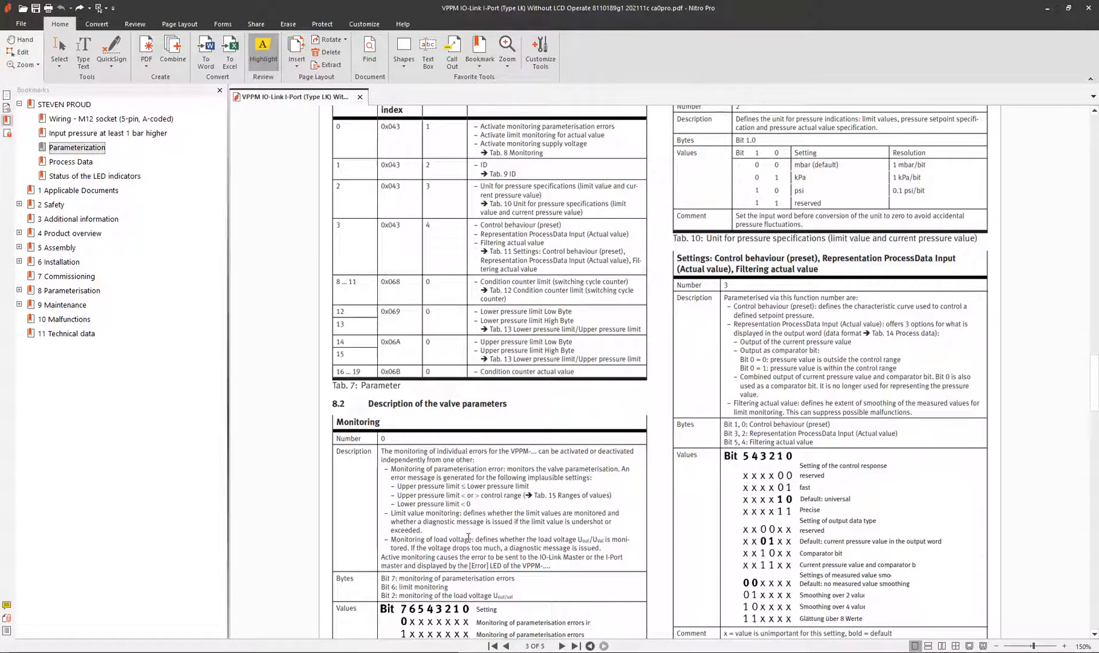
scroll(568, 553, "down", 2)
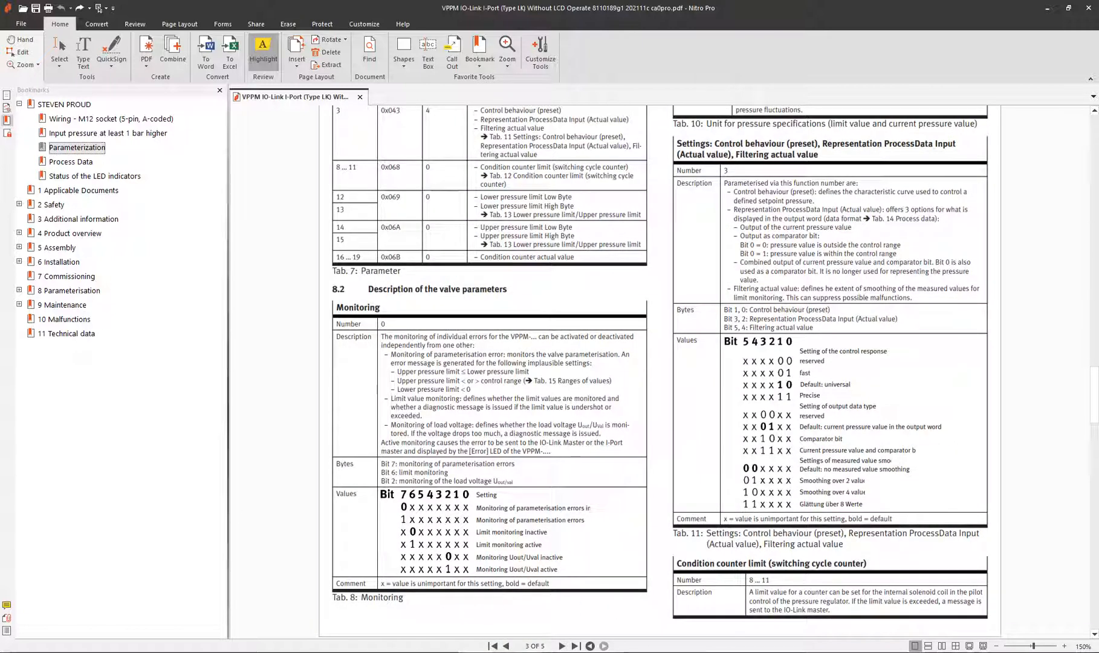
Switch to Logix Designer and toggle the VPPM_LK_0_Param_0x0043_0_R_Enable contact on rung 1 to trigger the device parameter read
key("alt+Tab")
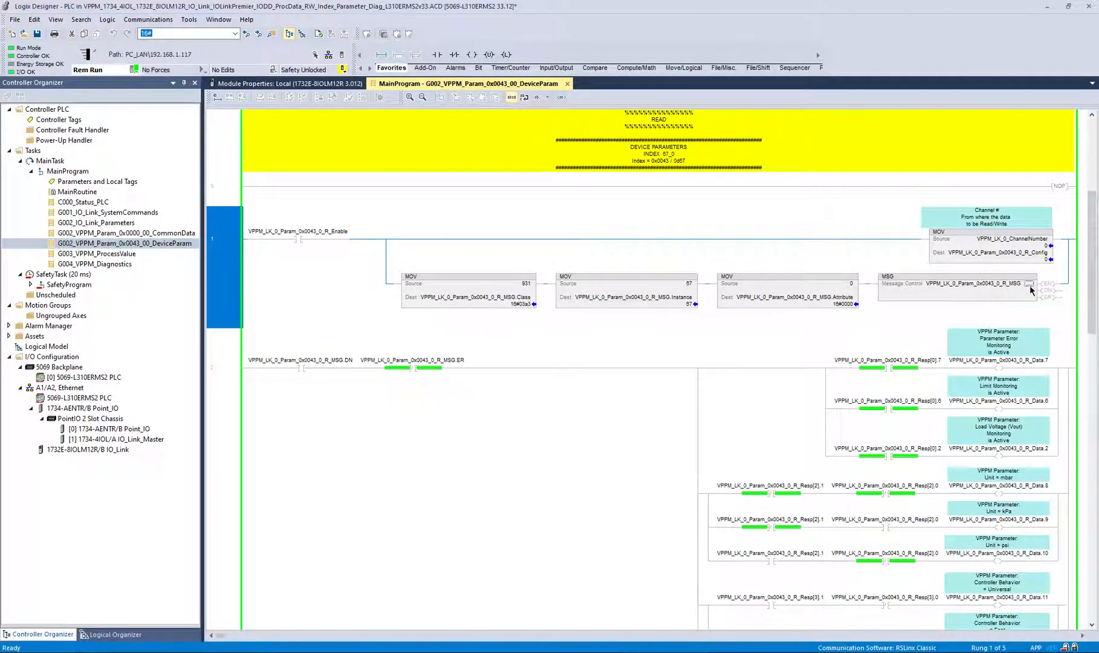
left_click(302, 241)
key("ctrl+t")
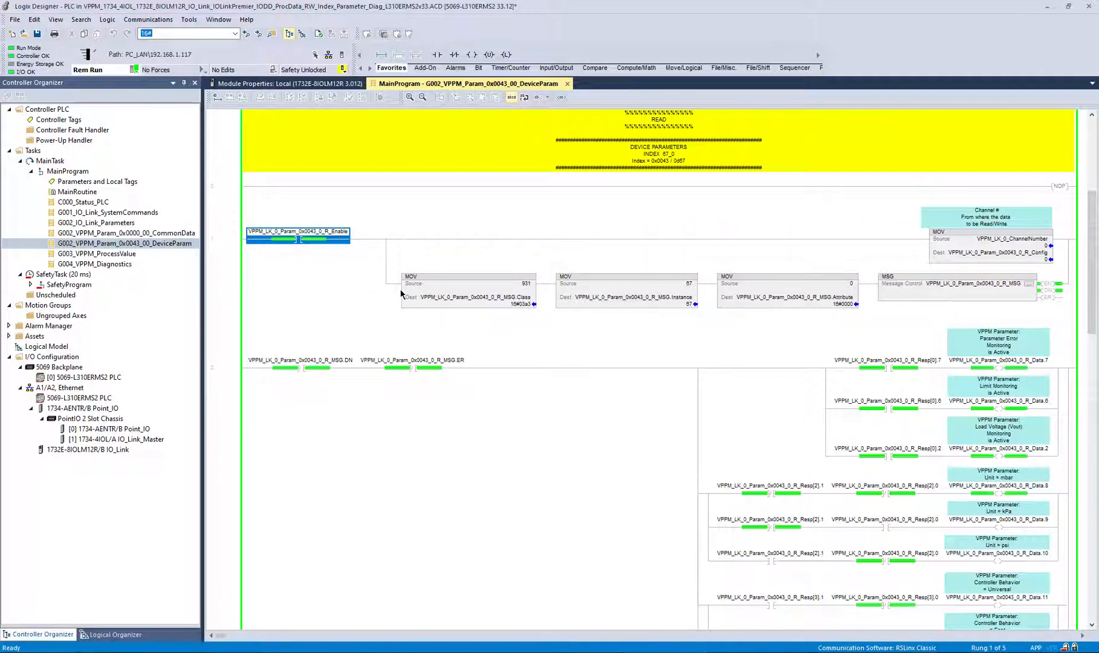
Inspect the parameter error, limit and load voltage monitoring coils on rung 2, including the VPPM_LK_0_Param_0x0043_0_R_Resp[0].7 contact
scroll(1052, 408, "down", 3)
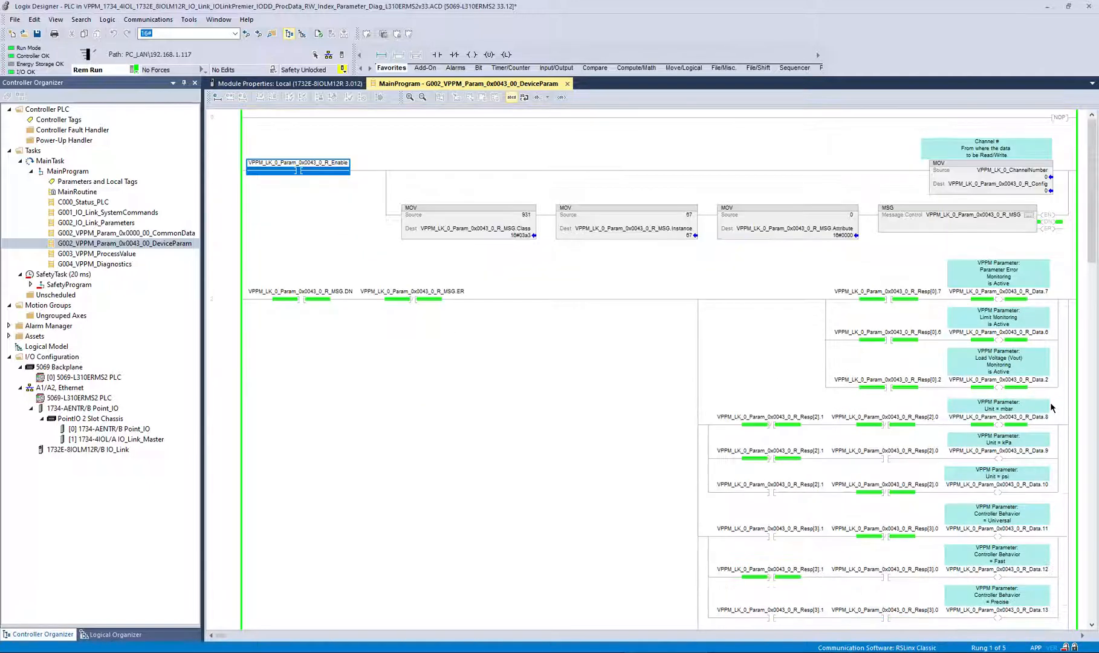
left_click(1024, 292)
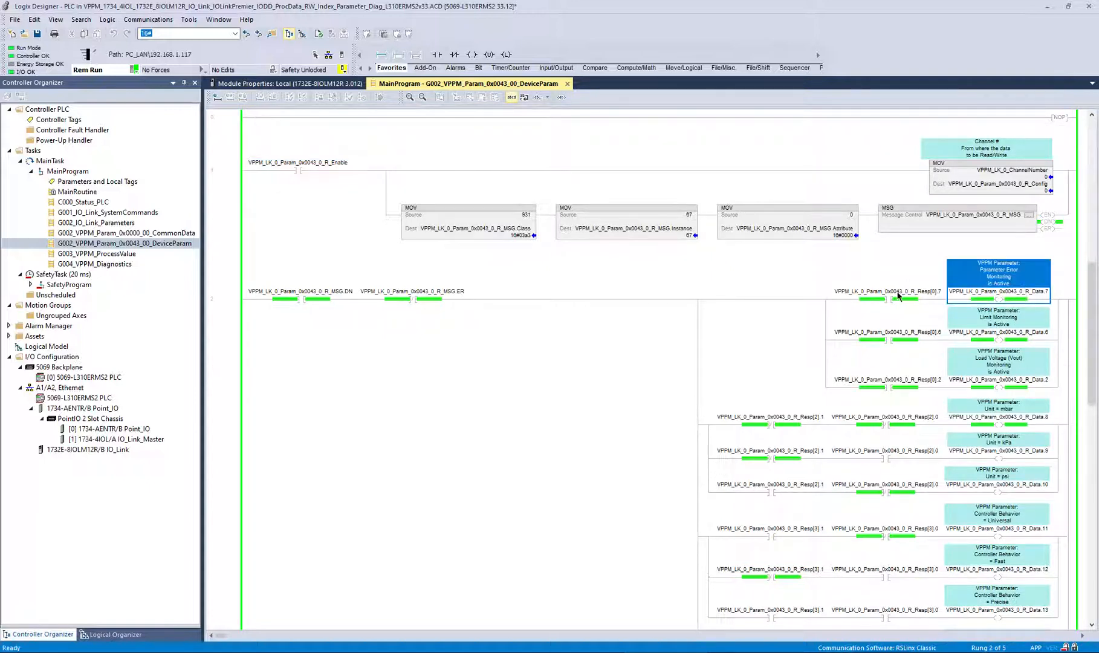
left_click(898, 293)
left_click(1016, 291)
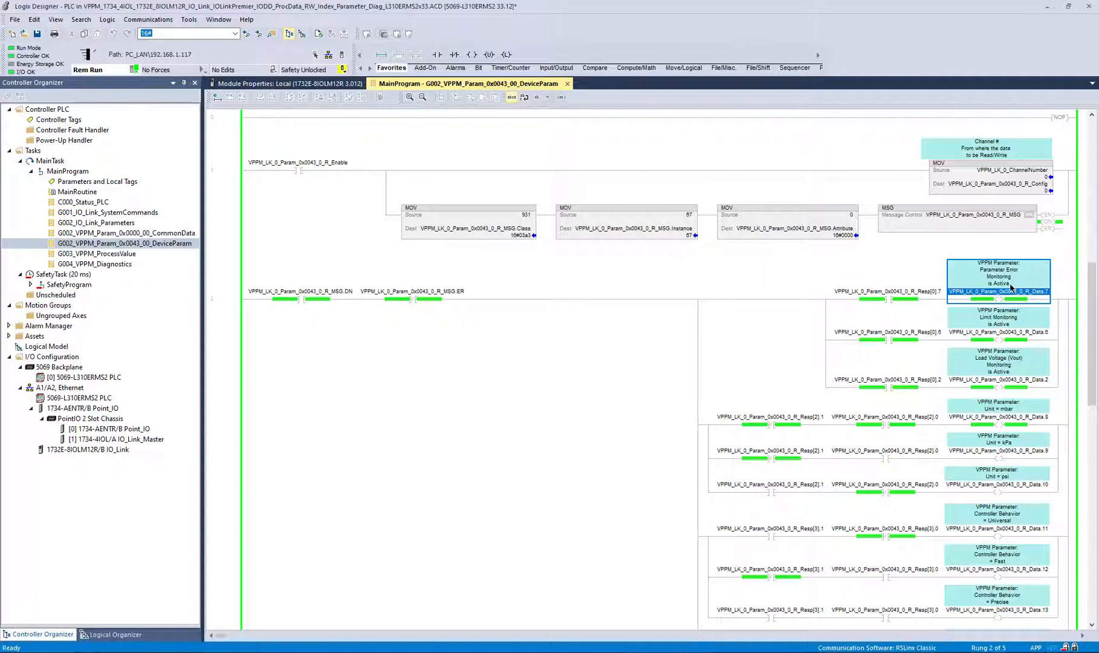
left_click(1018, 336)
left_click(1004, 380)
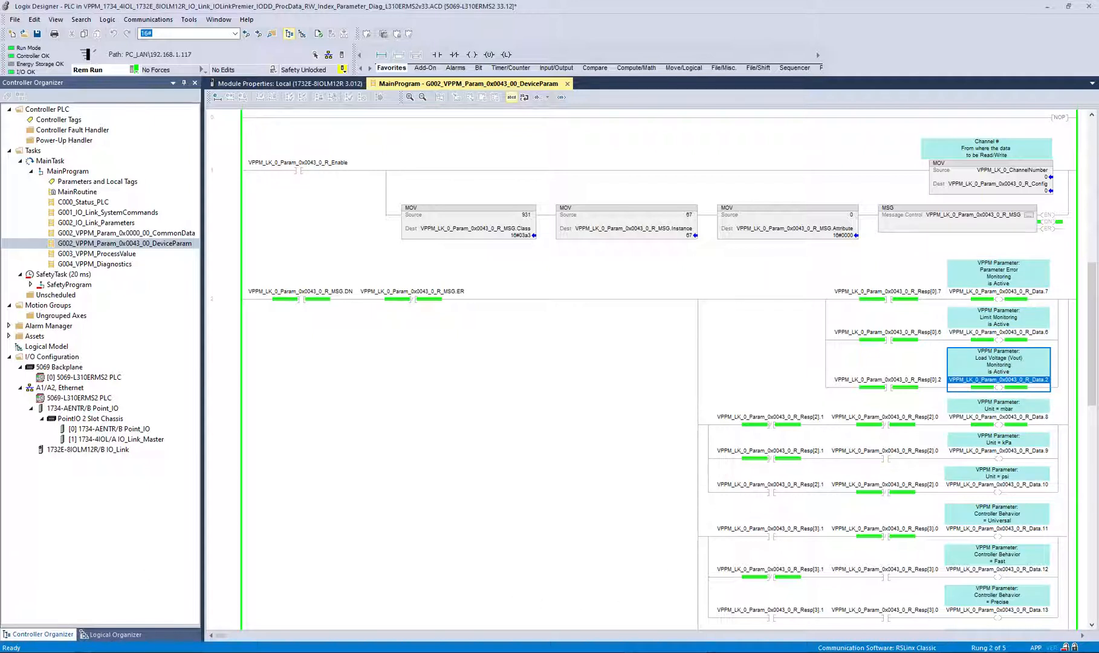
Switch to Snagit Editor and compare the monitoring coils with the Tab. 8 Monitoring bits in the Device Parameter Read image
key("alt+Tab")
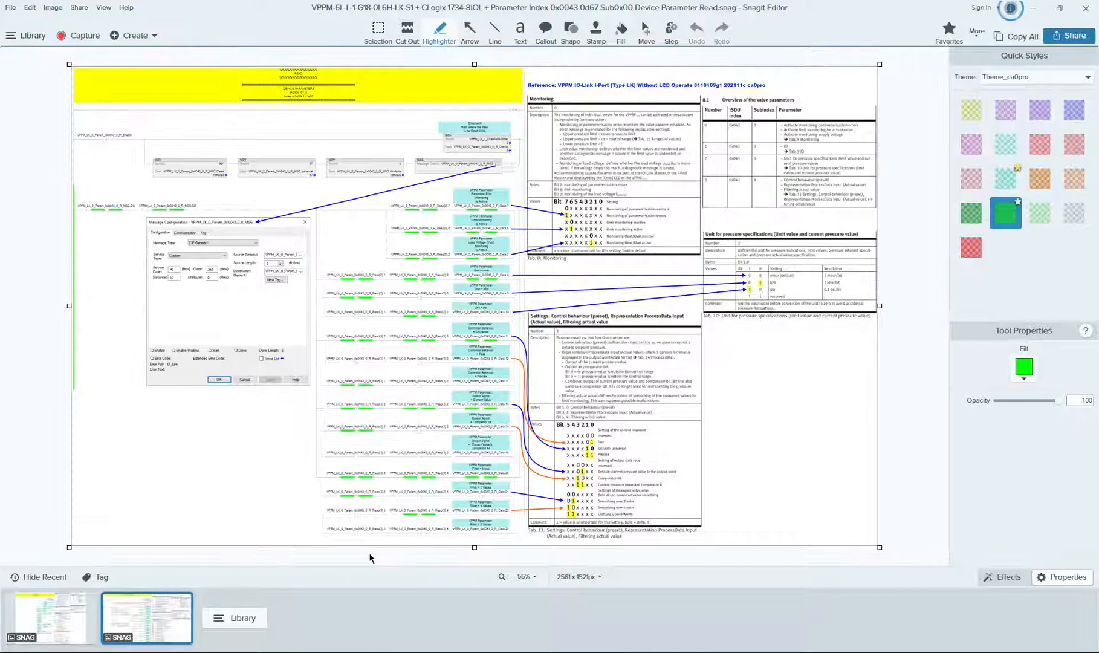
scroll(359, 372, "up", 3)
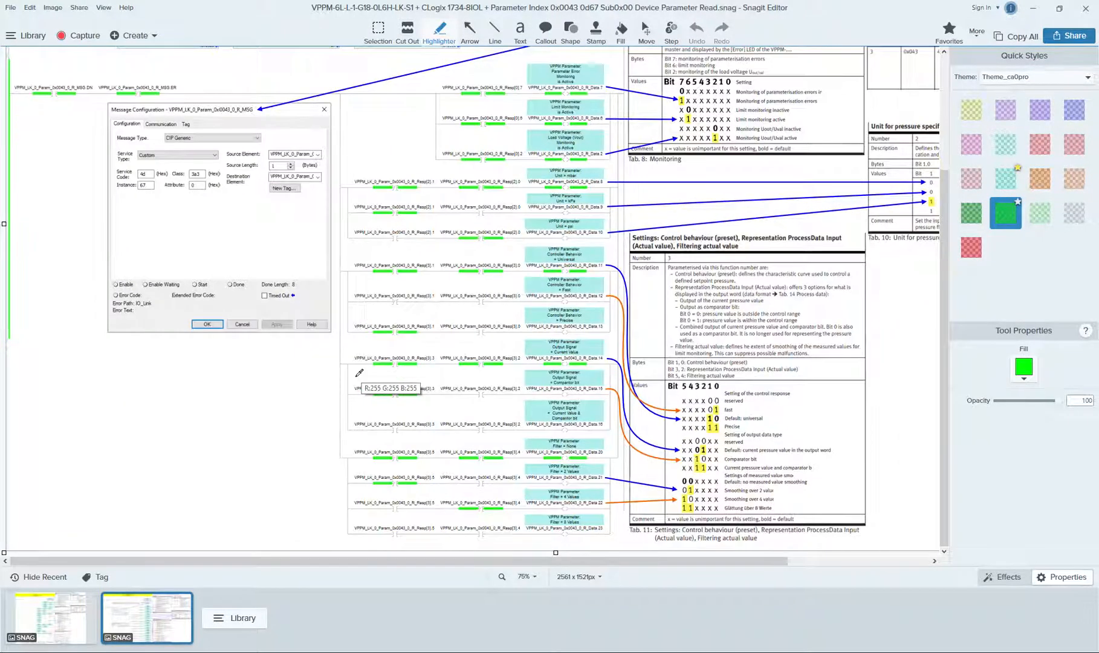
scroll(359, 373, "up", 2)
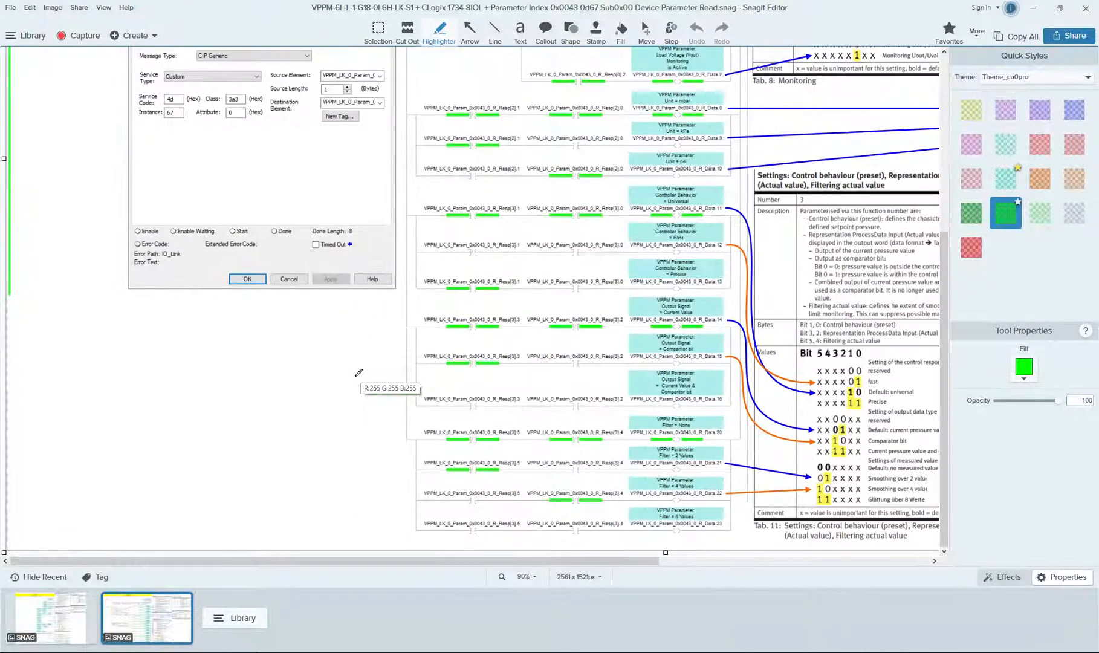
left_click_drag(945, 414, 952, 261)
left_click_drag(586, 562, 718, 563)
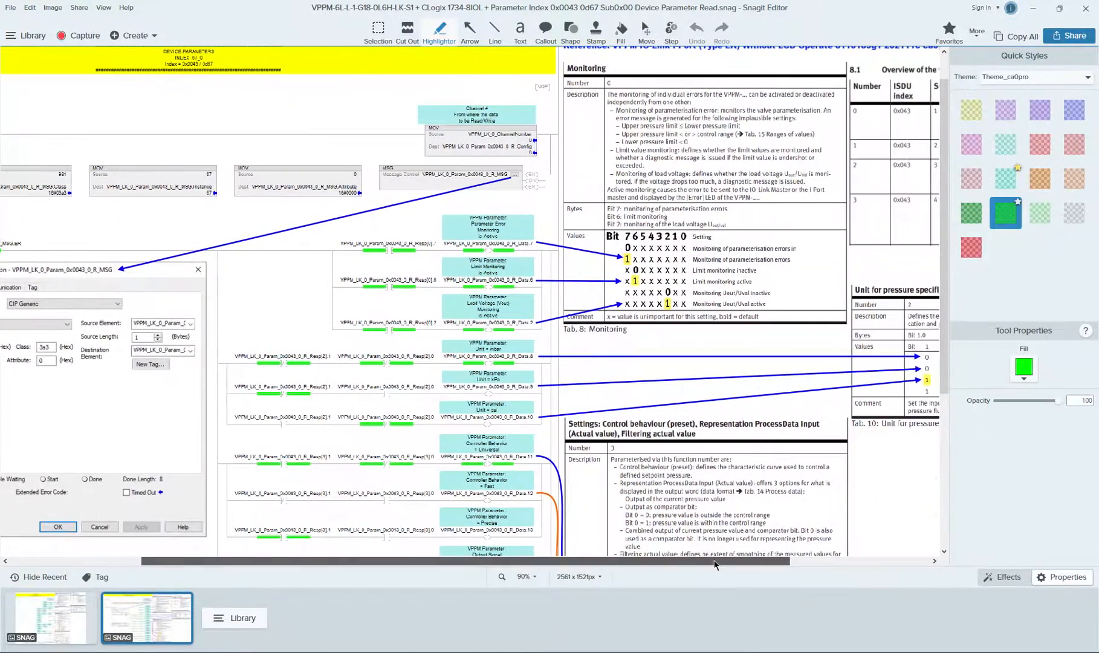
scroll(580, 287, "up", 1)
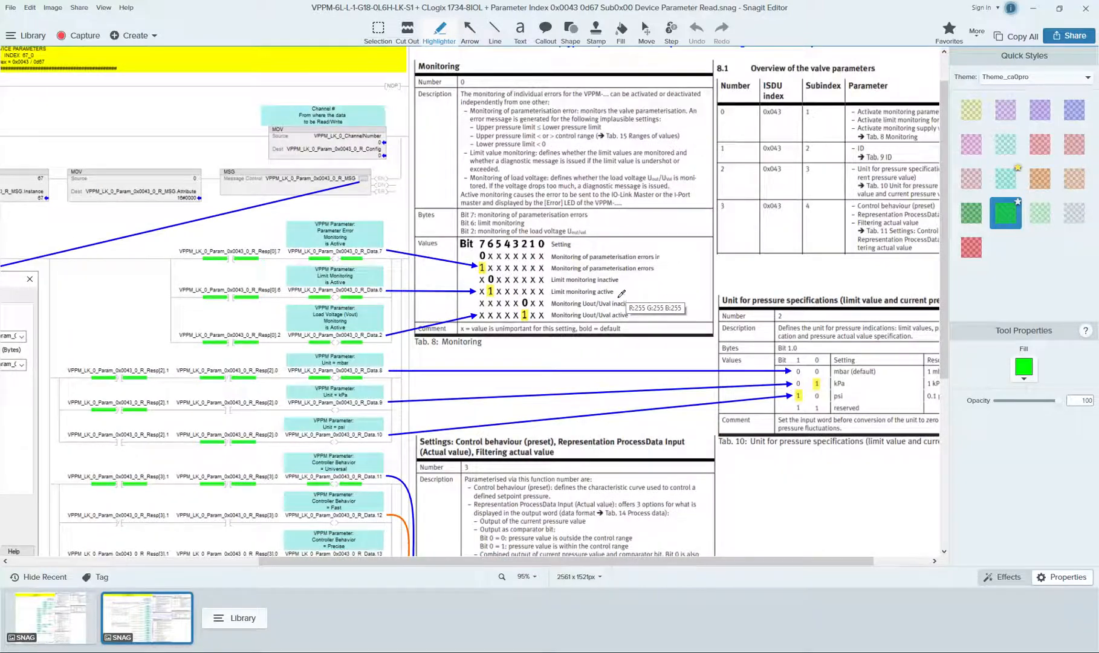
scroll(336, 293, "up", 1)
left_click_drag(535, 563, 618, 565)
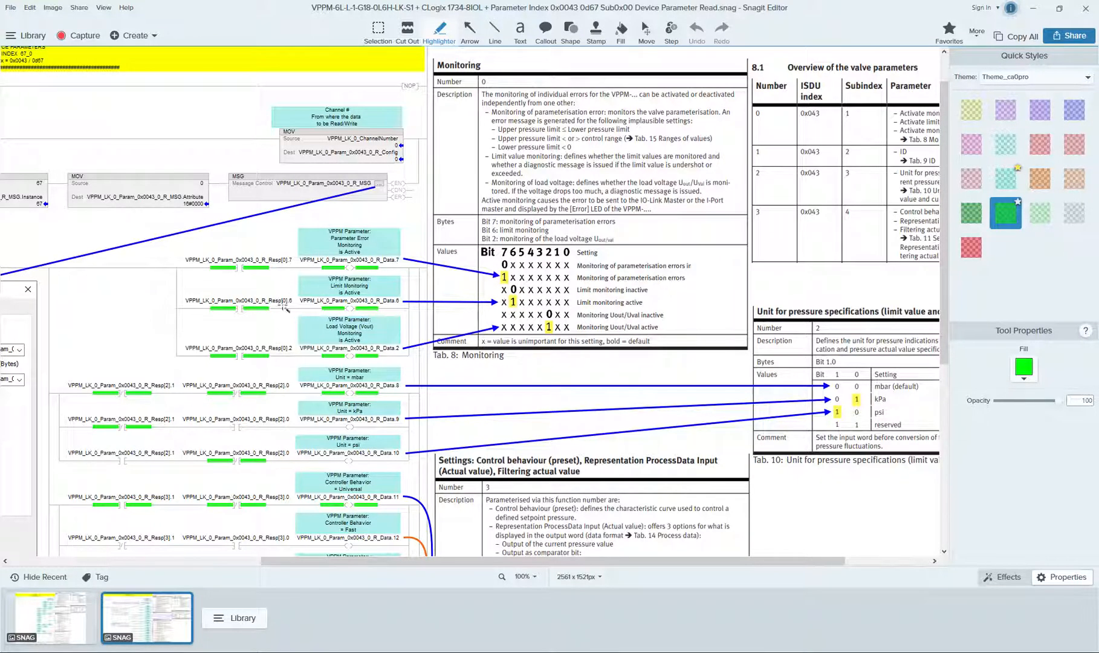
Compare the pressure unit, controller behavior, output signal and filter coils with the manual's Tab. 10 and Tab. 11 bit tables
left_click_drag(595, 562, 686, 574)
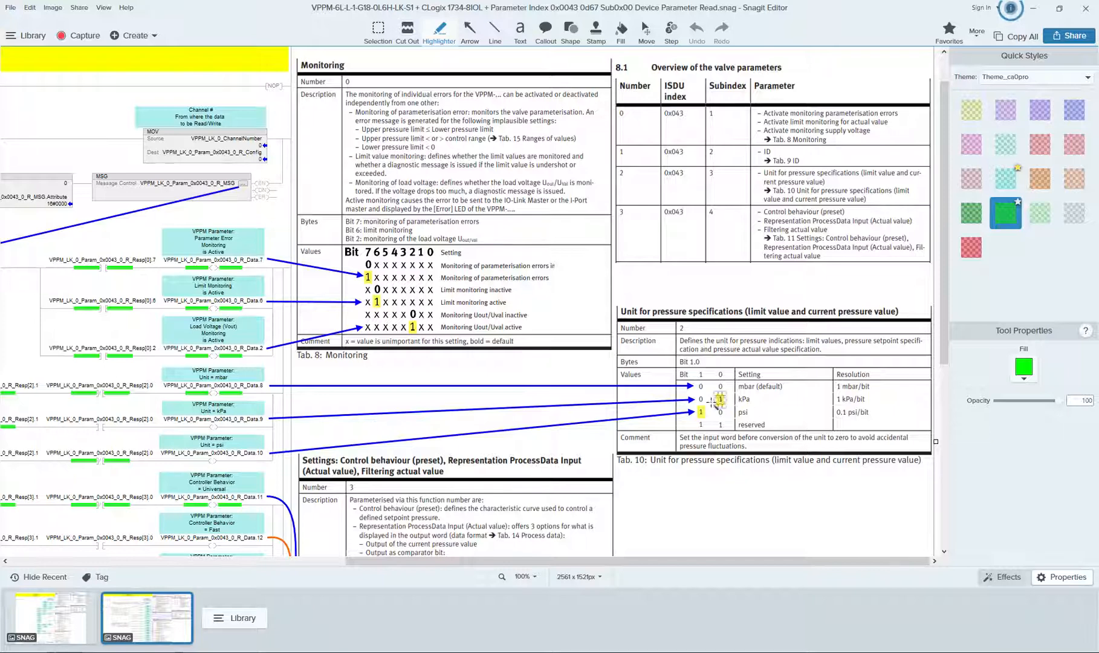
scroll(714, 405, "down", 3)
scroll(713, 408, "down", 5)
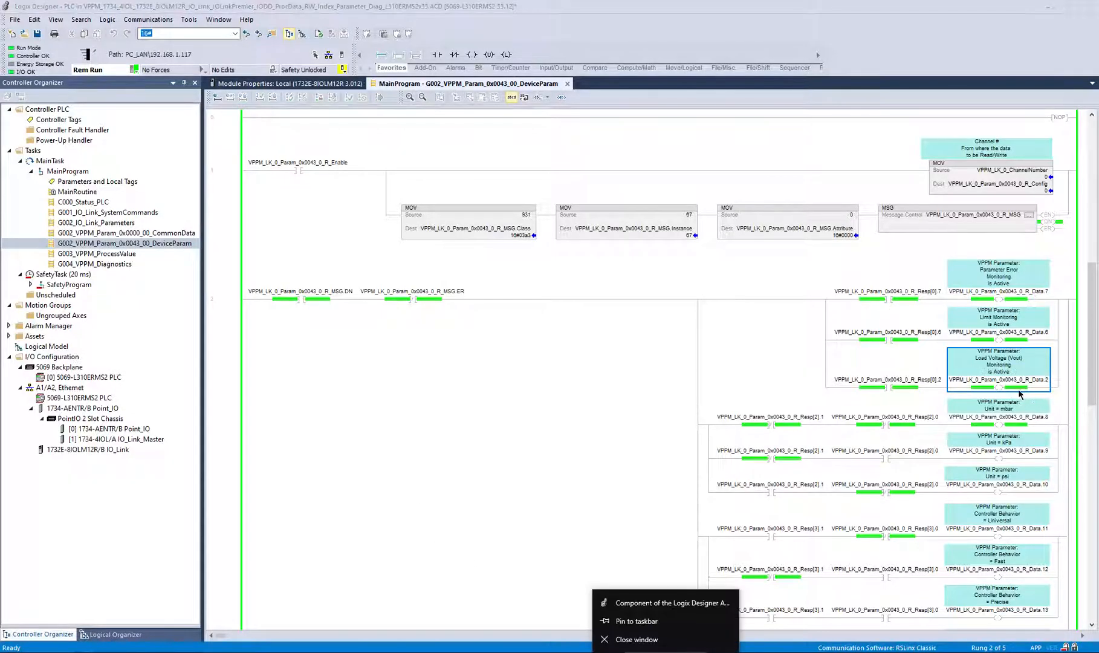
Switch to the module properties in Logix Designer and check the Unit options of the VPPM device parameters, keeping mbar
left_click(290, 83)
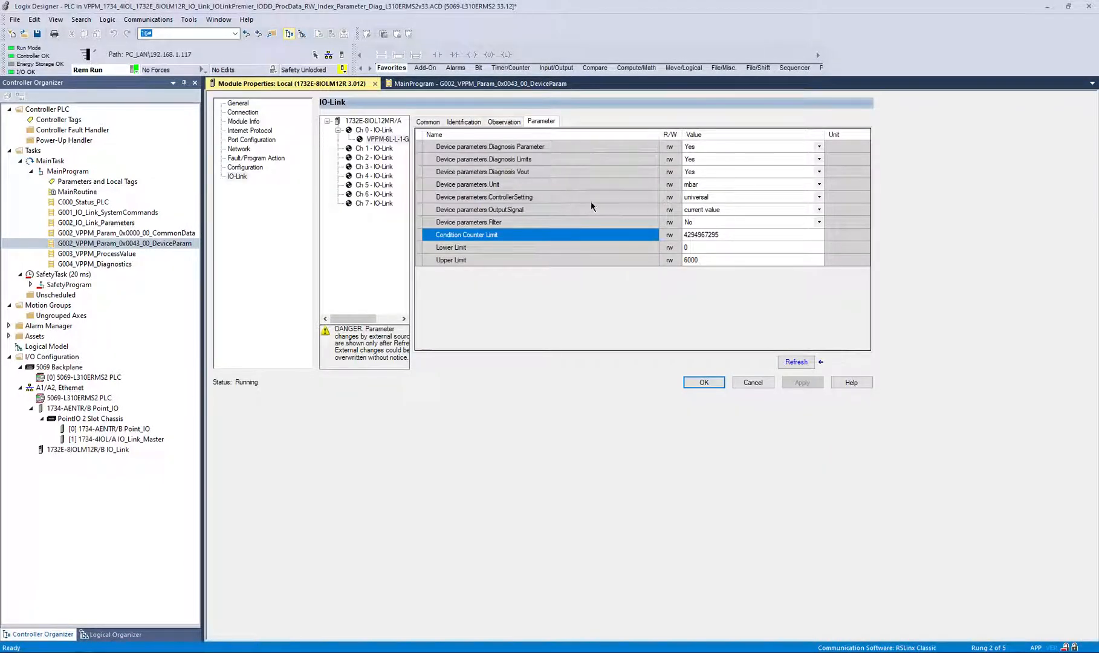
left_click(729, 186)
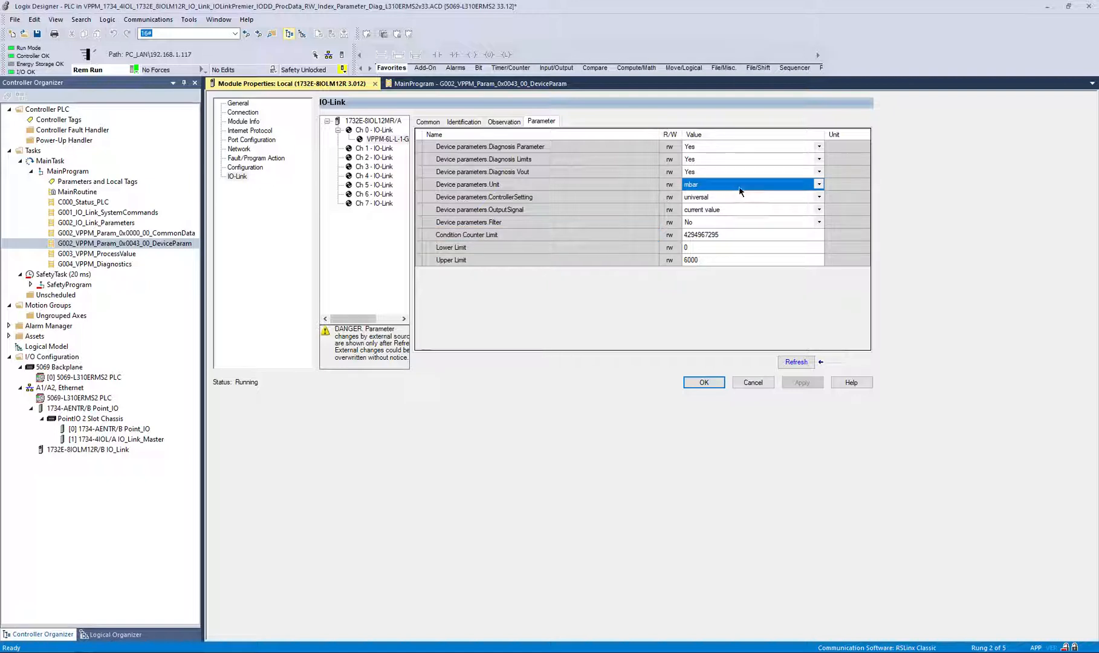
left_click(817, 186)
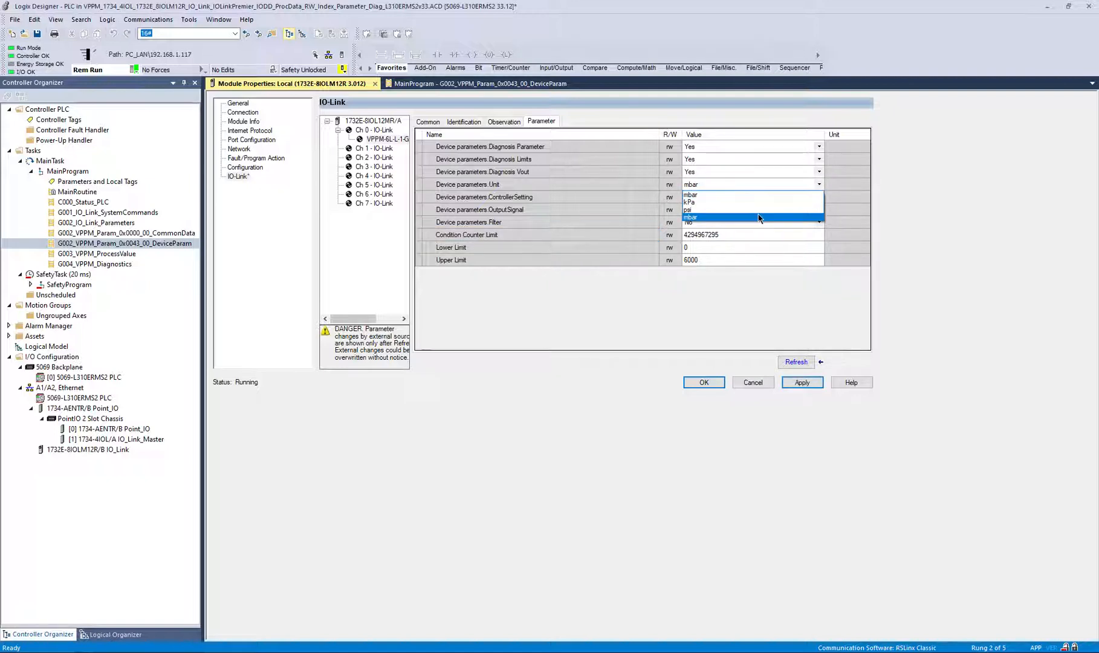
left_click(761, 217)
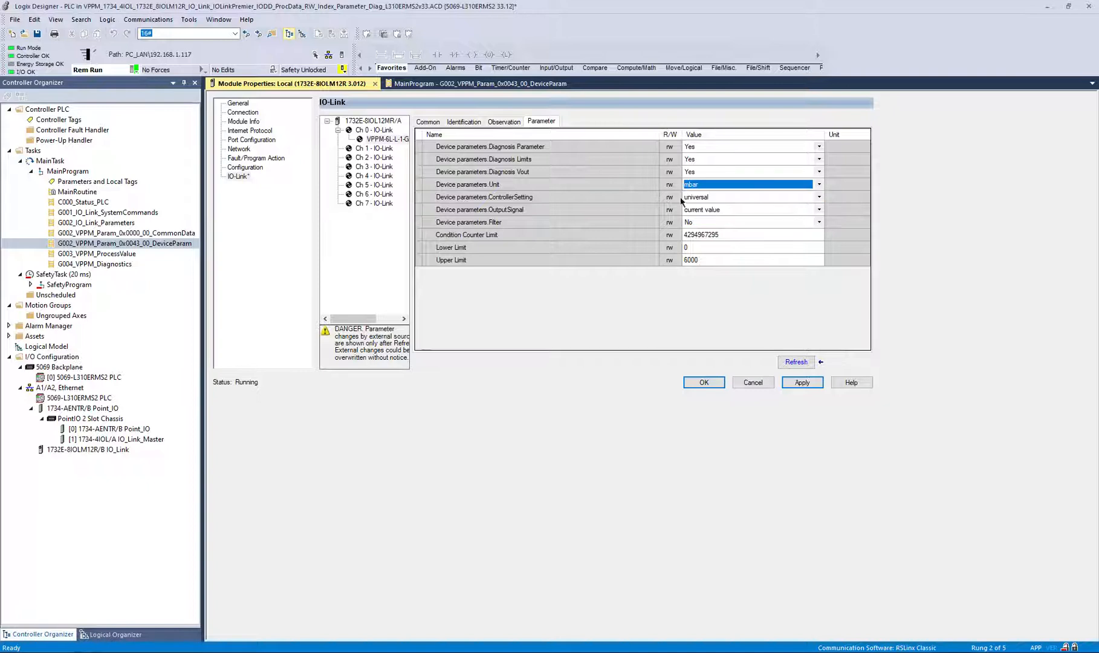
Check the ControllerSetting and Diagnosis Parameter options of the VPPM device parameters, keeping universal and Yes
left_click(719, 197)
left_click(720, 198)
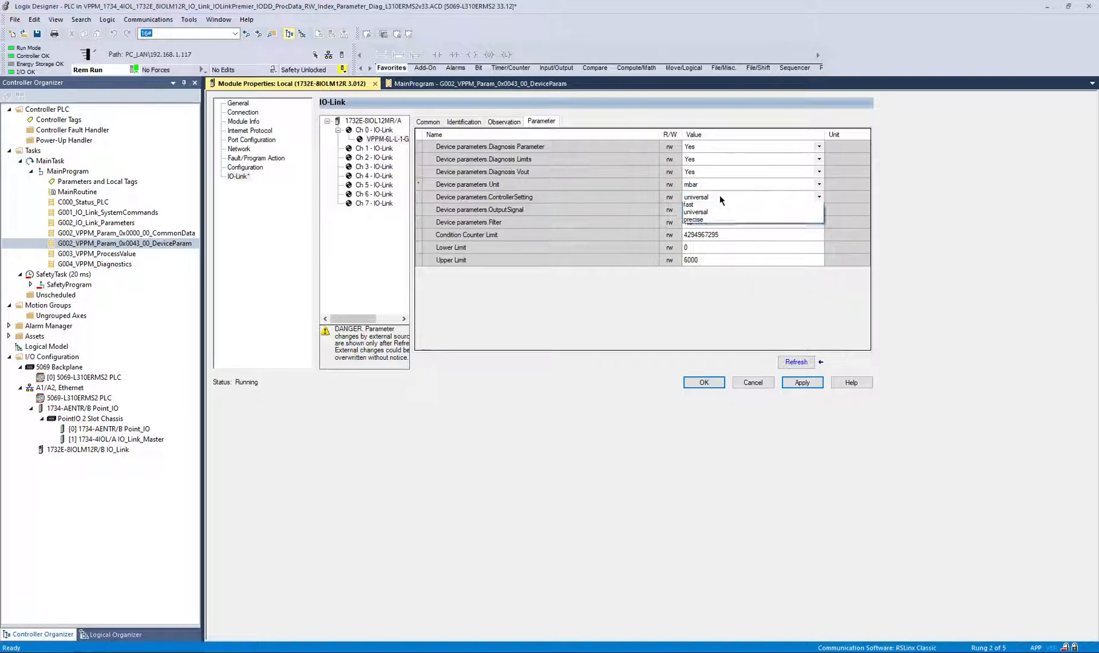
left_click(600, 171)
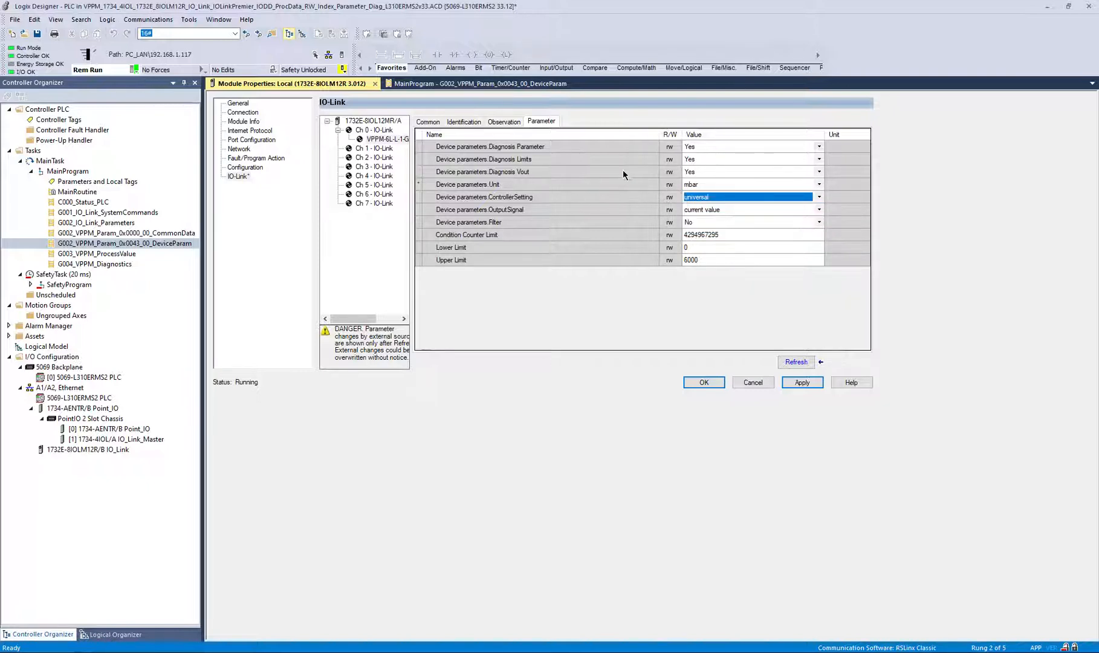
left_click(702, 148)
left_click(703, 150)
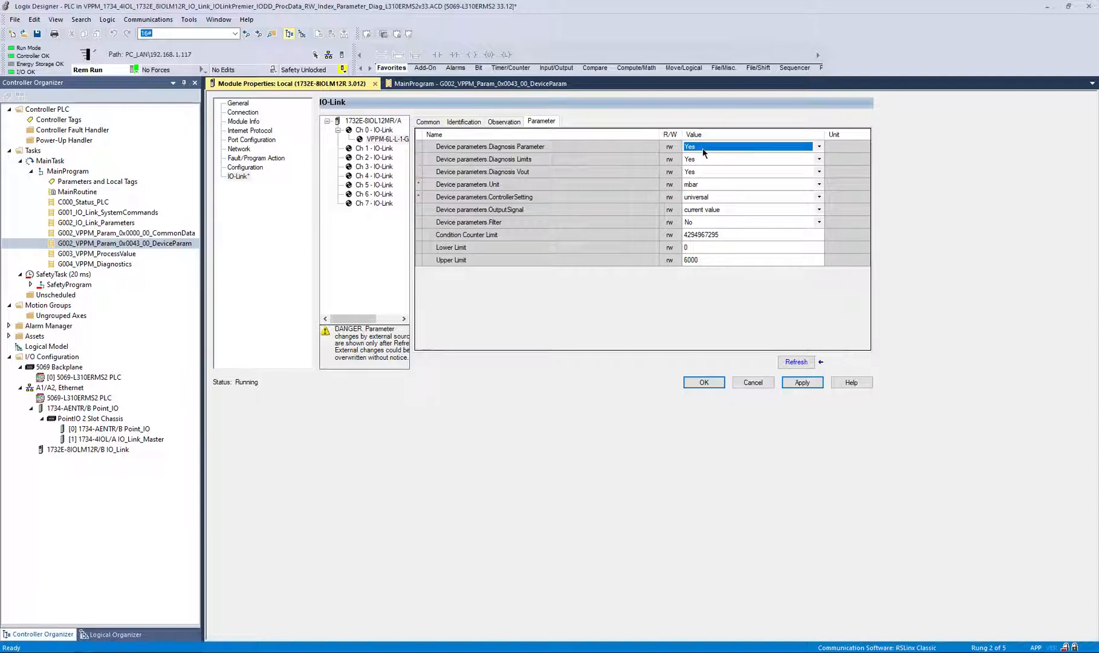
left_click(704, 151)
left_click(600, 237)
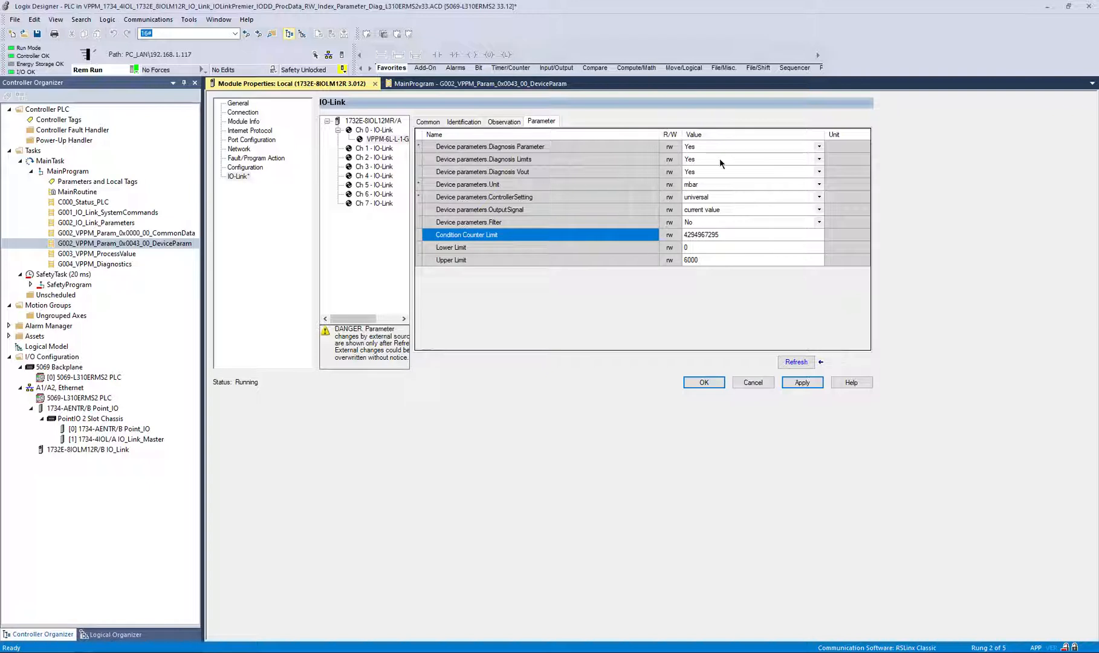
Return to the G002_VPPM_Param_0x0043_00_DeviceParam routine, and switch to the Nitro Pro manual's Parameterization bookmark to examine the valve parameter overview
left_click(516, 83)
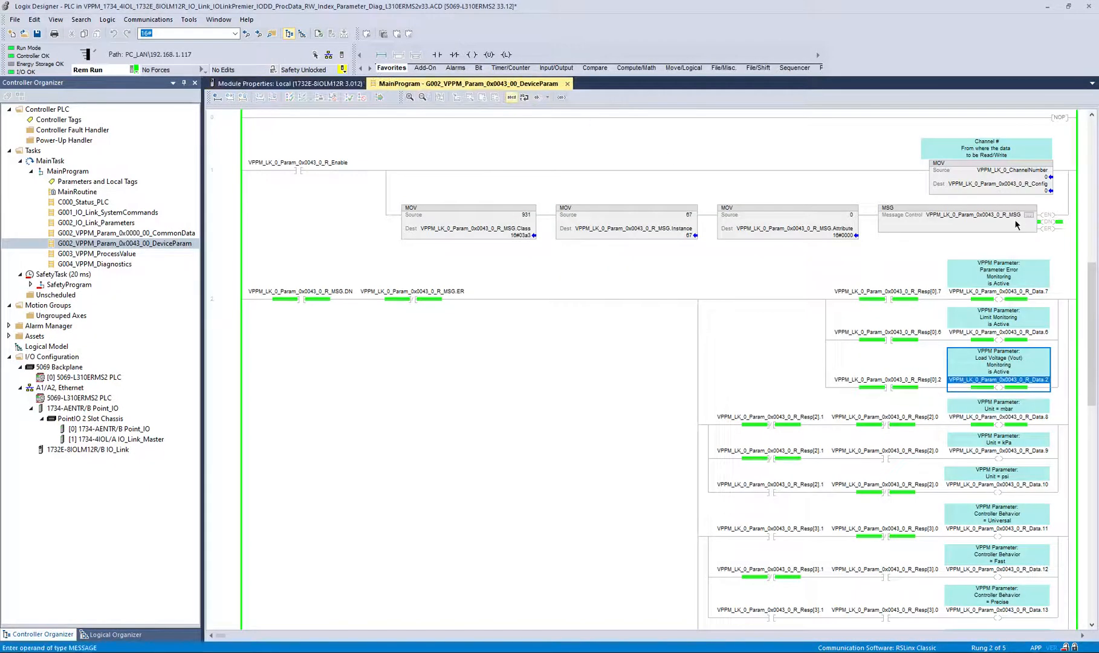
key("alt+Tab")
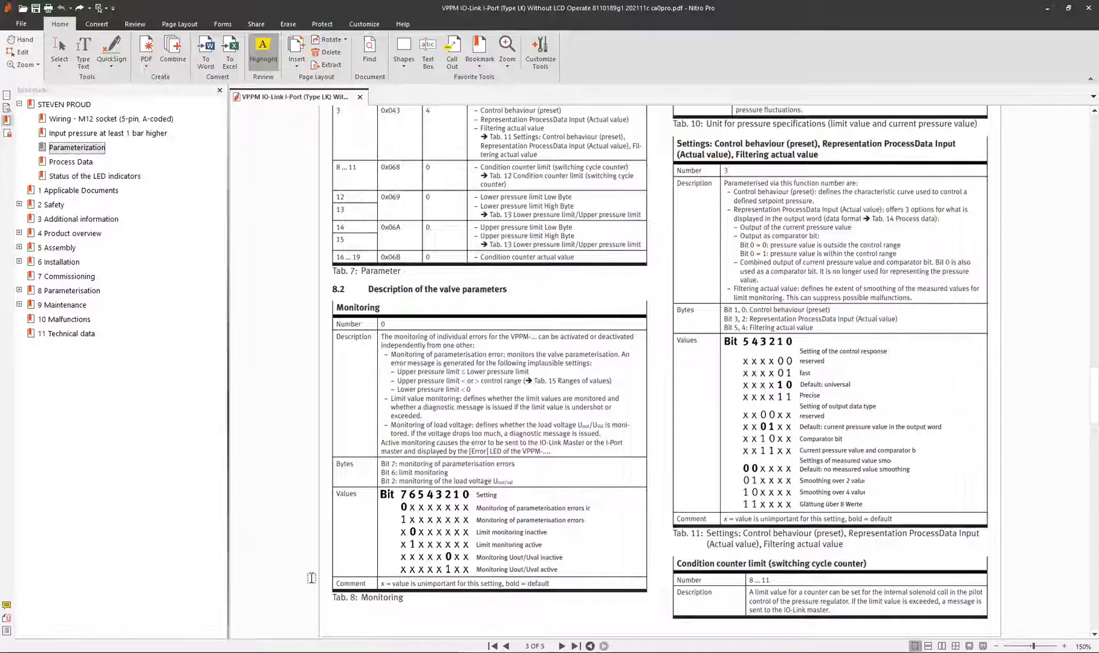
left_click(83, 149)
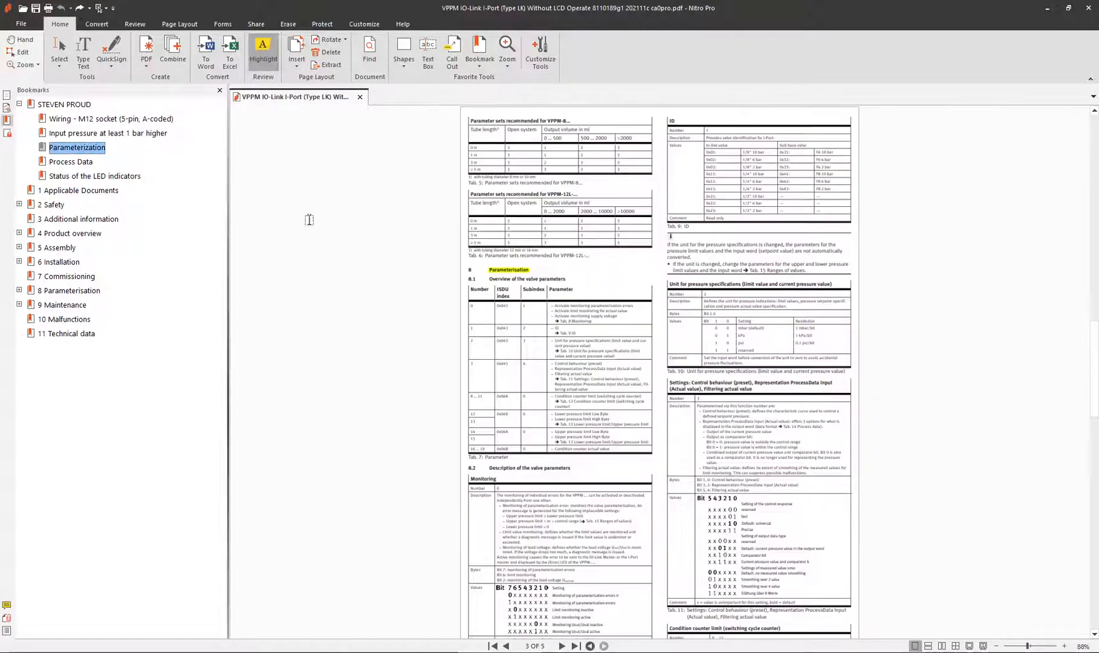
scroll(521, 446, "up", 2)
scroll(521, 446, "up", 1)
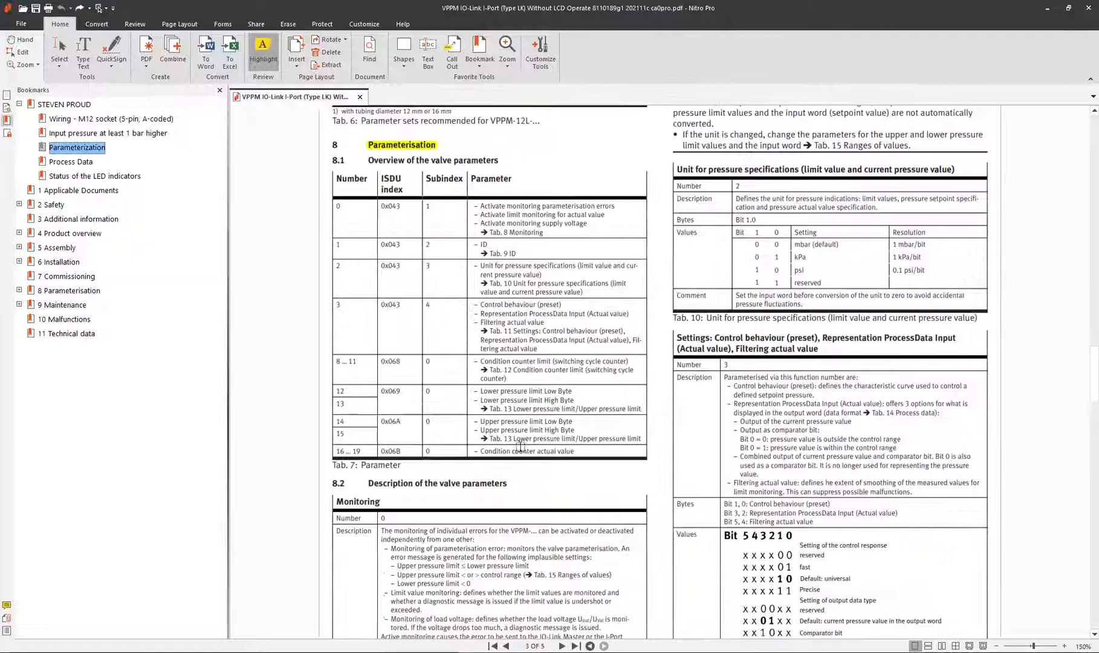
Switch to Logix Designer, close the G002_VPPM_Param_0x0043_00_DeviceParam routine, and open G003_VPPM_ProcessValue to inspect the pressure setpoint MOV operands
left_click_drag(383, 361, 403, 362)
key("ctrl+z")
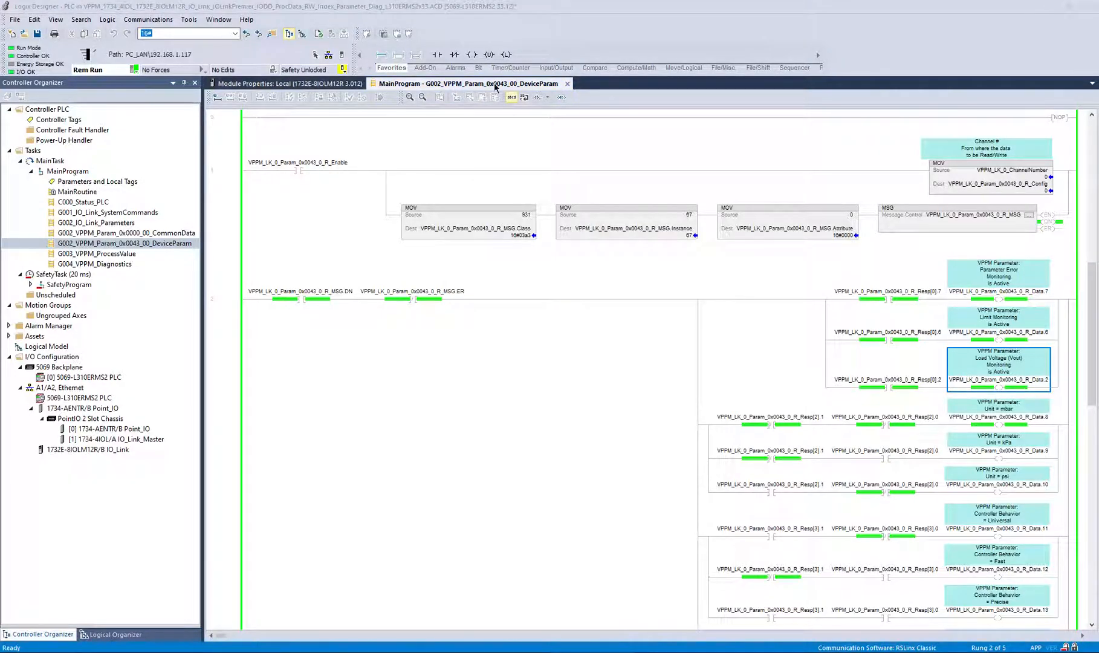
left_click(567, 84)
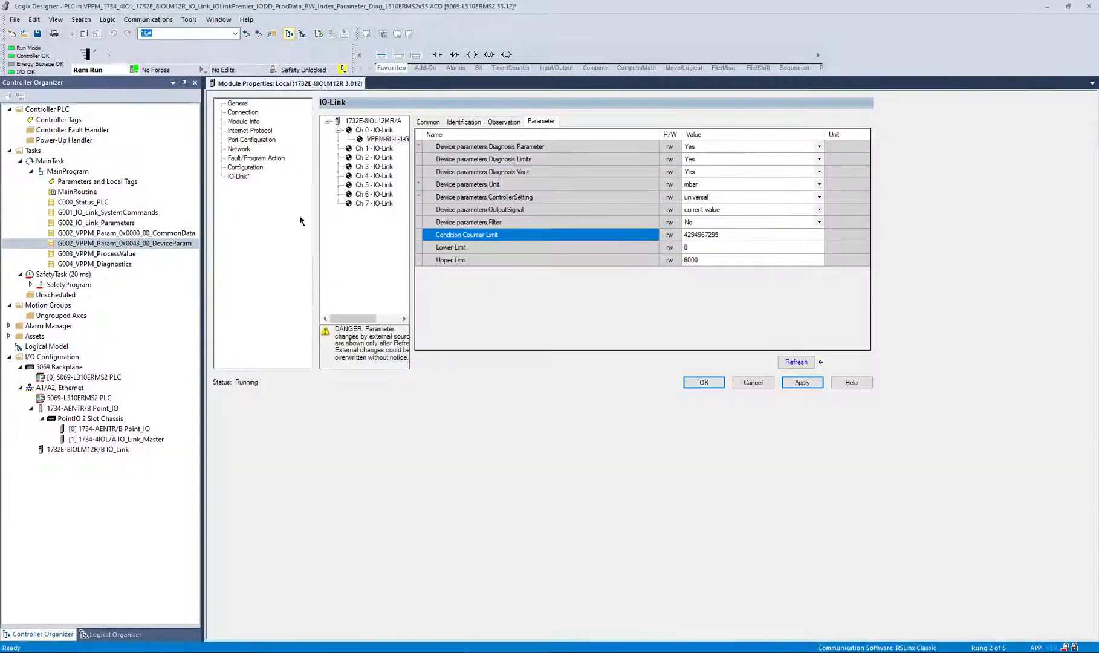
double_click(121, 255)
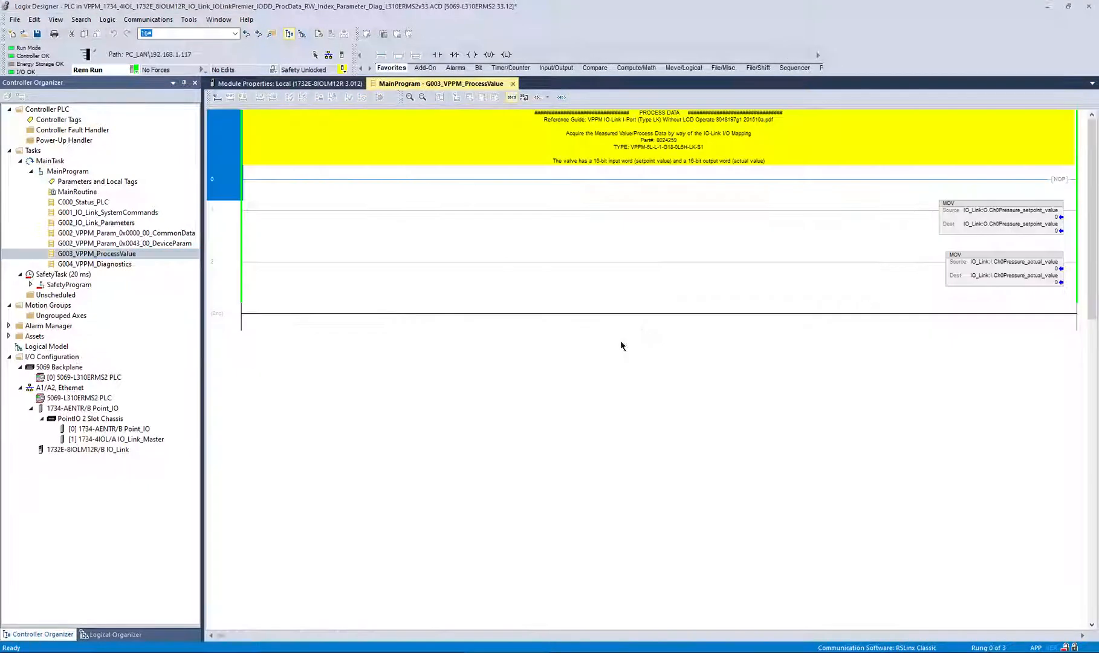
left_click(1050, 221)
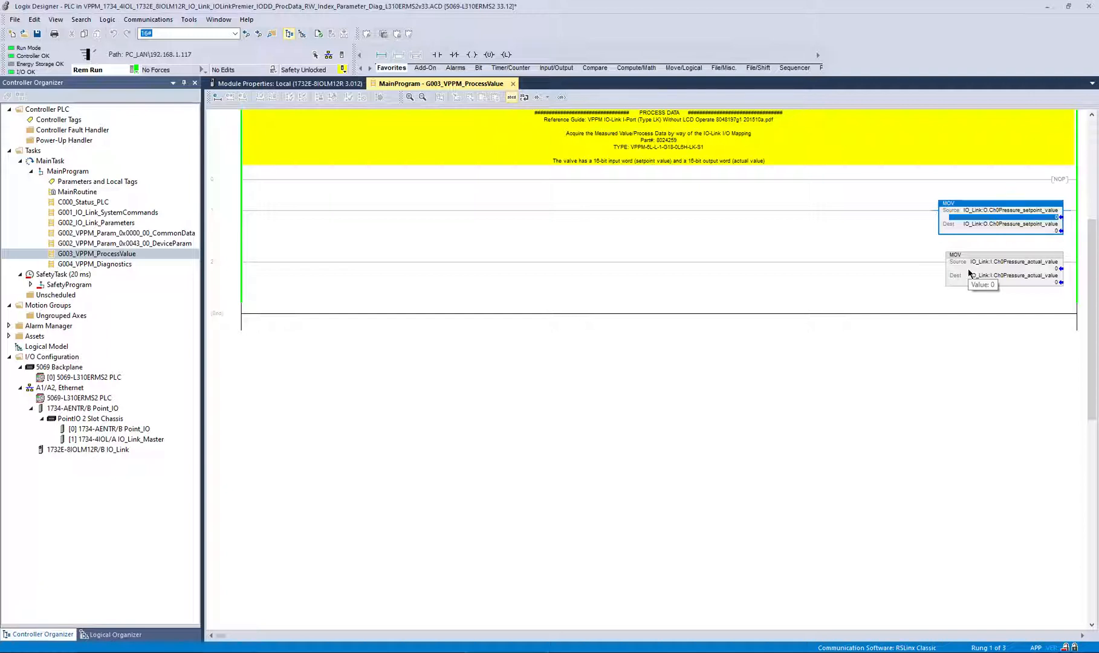
left_click(1036, 212)
left_click(1043, 227)
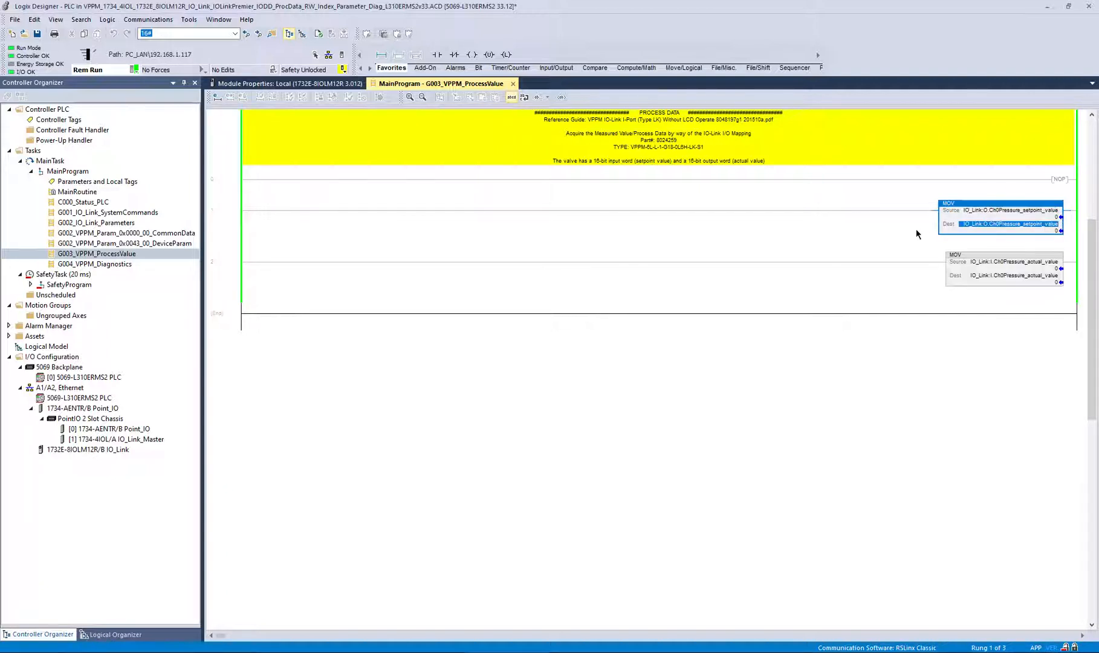
Check the VPPM parameters in the module properties, and switch to the Nitro Pro manual's Process Data bookmark to examine the value ranges per unit
left_click(312, 85)
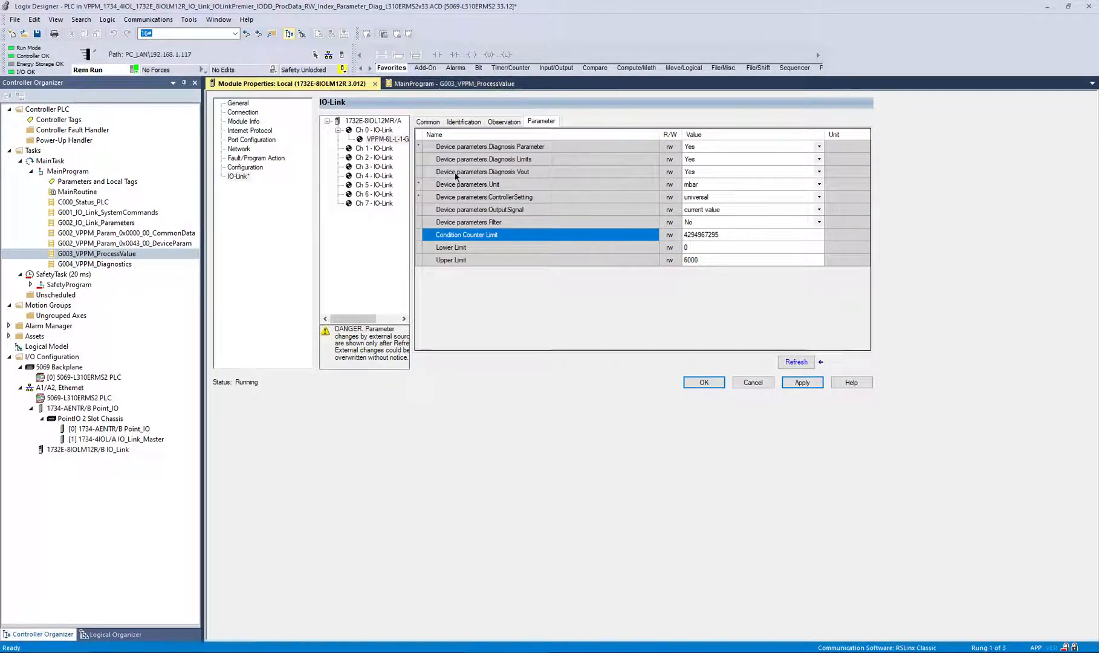
key("alt+Tab")
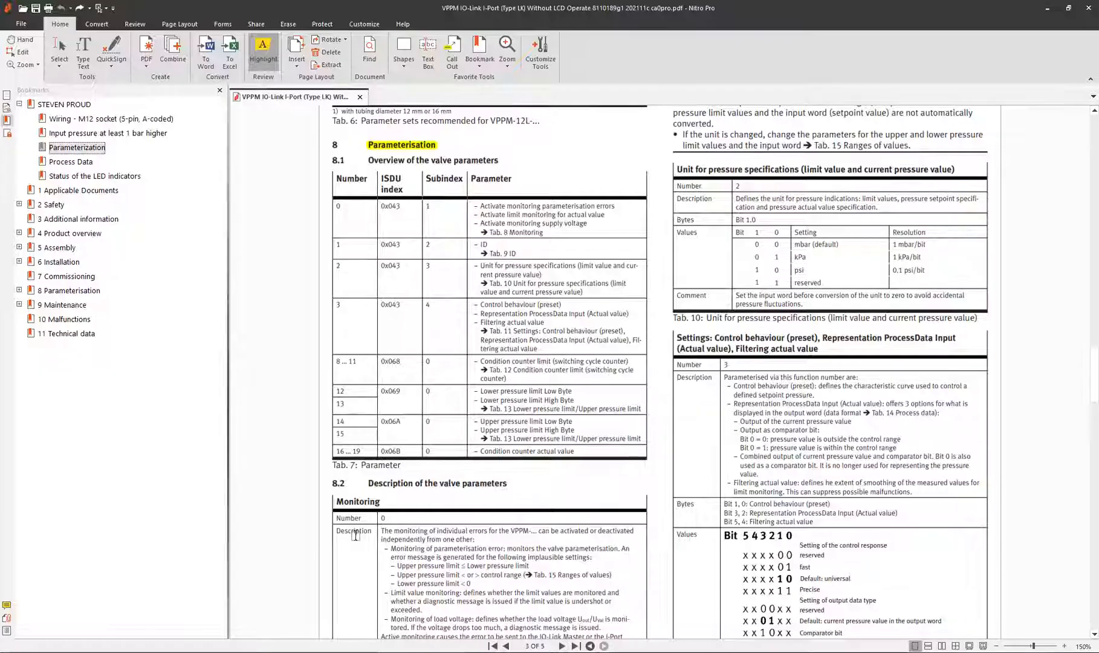
left_click(77, 164)
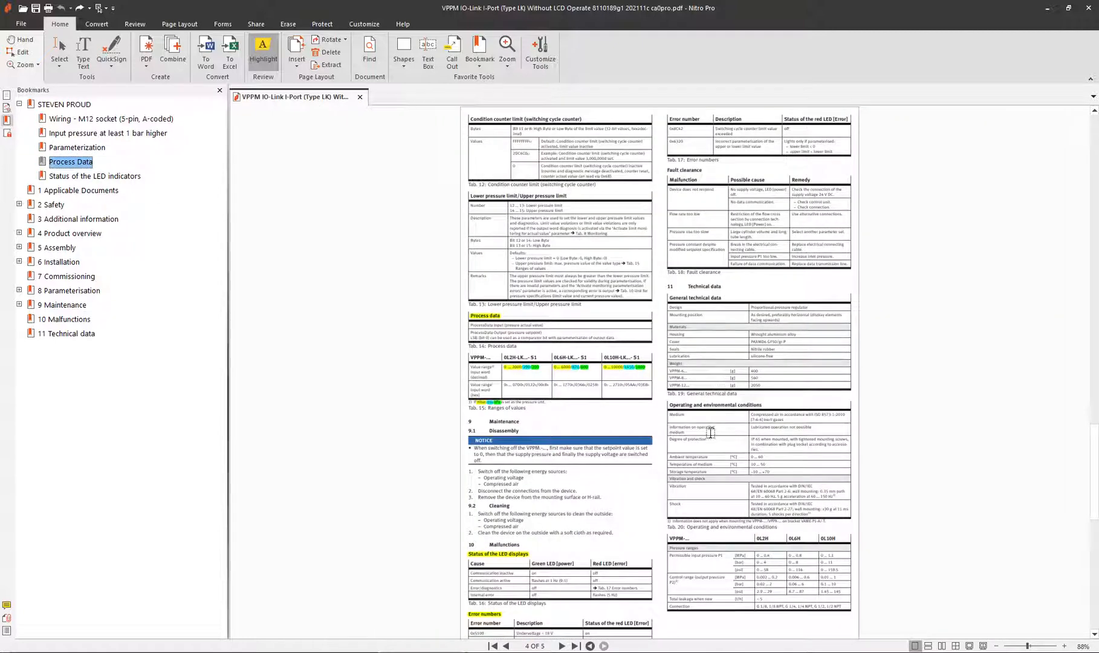
scroll(520, 367, "up", 4, "ctrl")
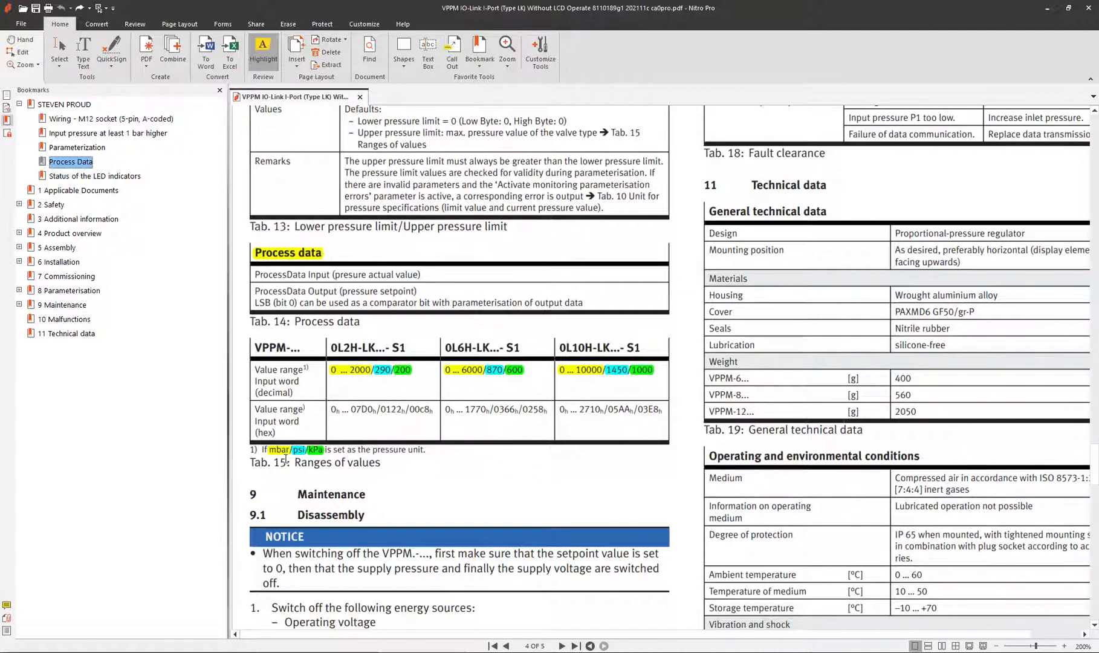
left_click(278, 451)
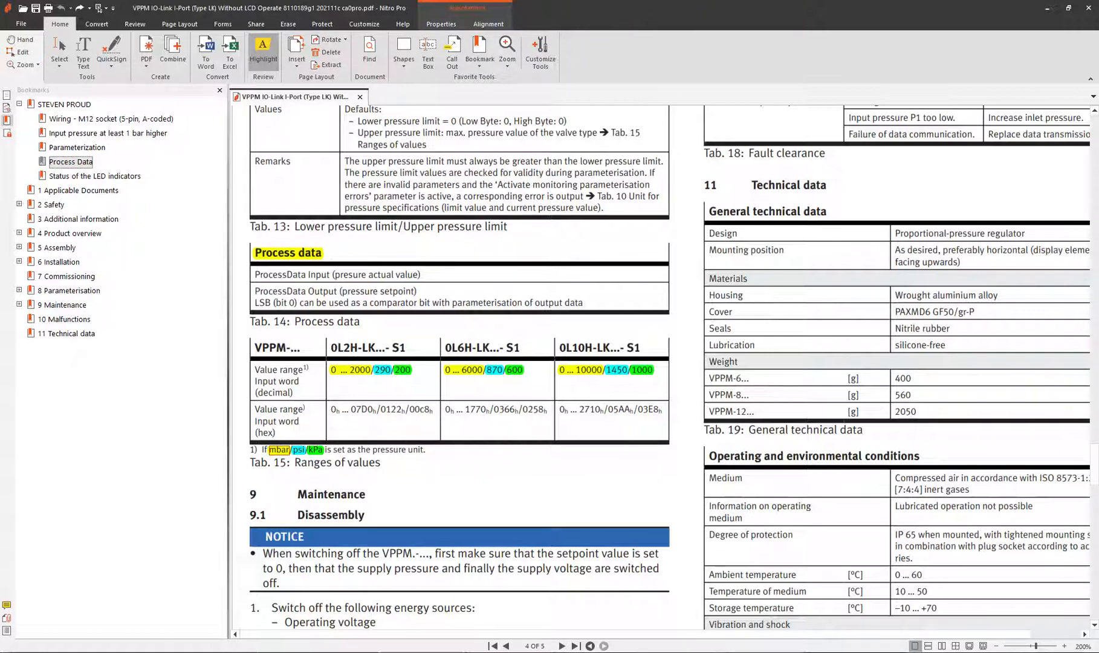
Switch back to Logix Designer and inspect the setpoint tag details of the first MOV in the G003_VPPM_ProcessValue routine
left_click(425, 652)
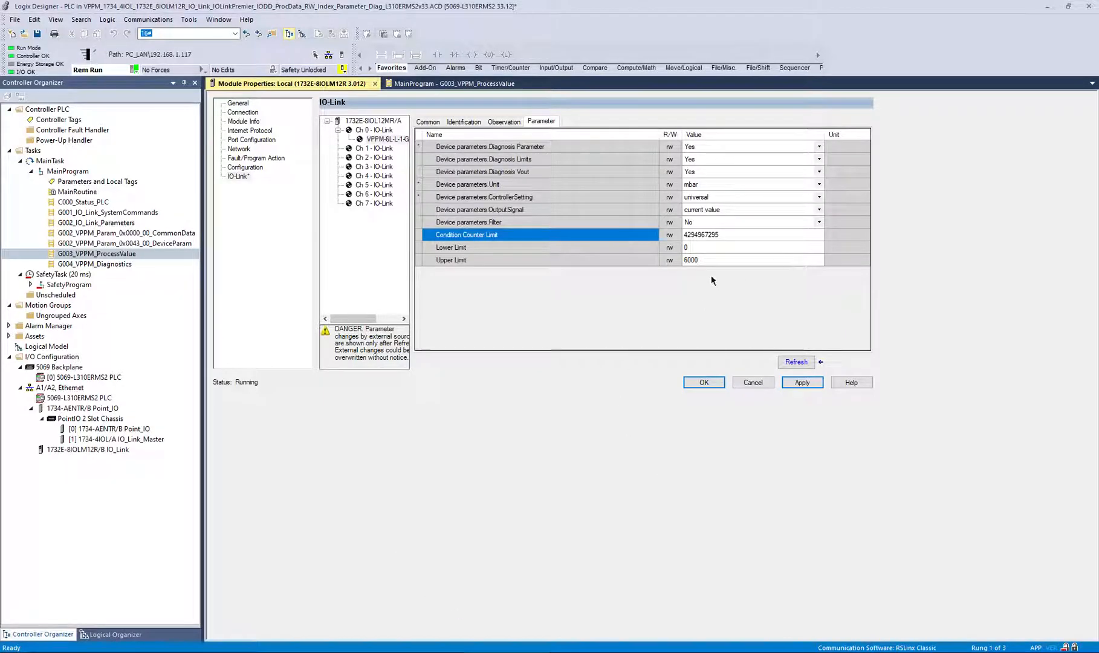
left_click(459, 83)
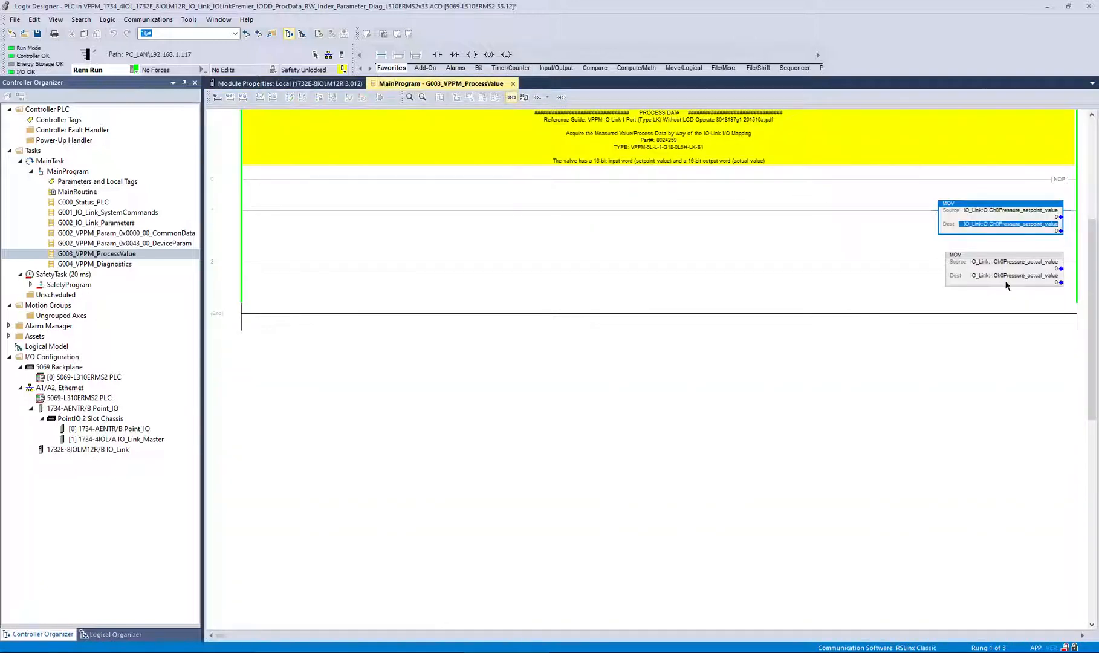
mouse_move(1040, 264)
mouse_move(1035, 212)
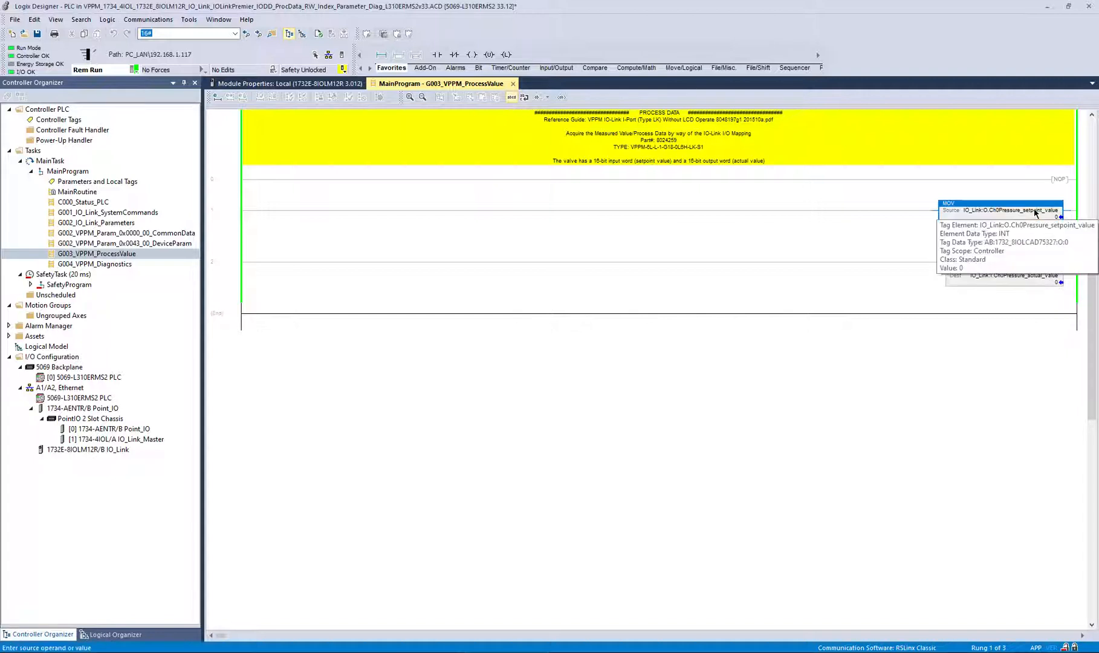
Switch to the Nitro Pro manual and read the highlighted input pressure requirement under the Input pressure at least 1 bar higher bookmark
key("alt+Tab")
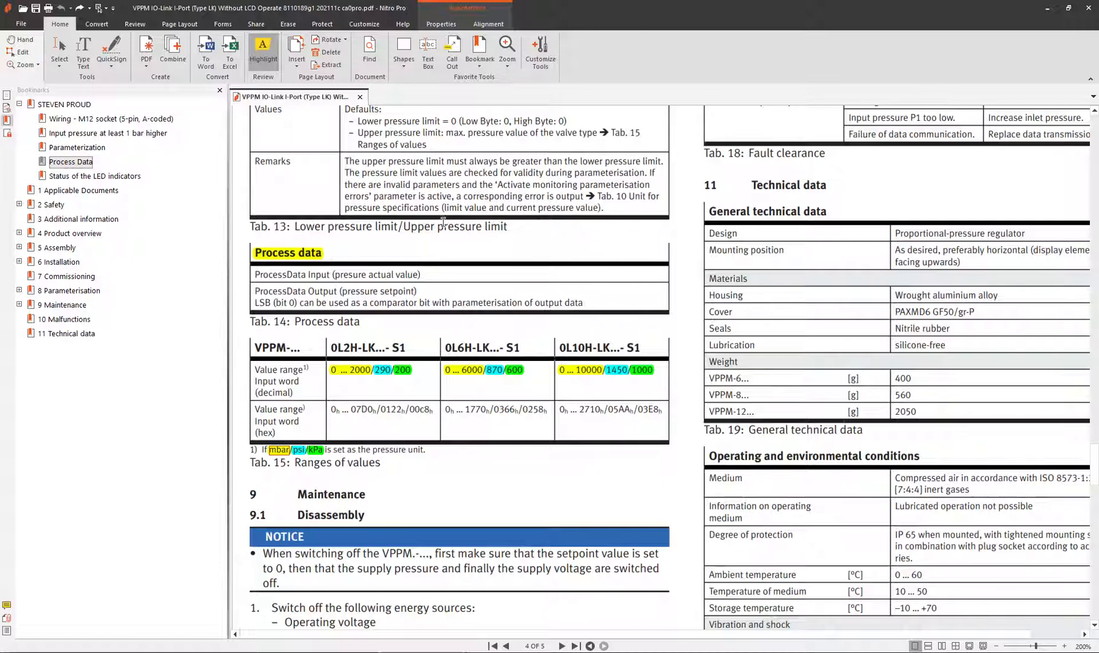
left_click(115, 134)
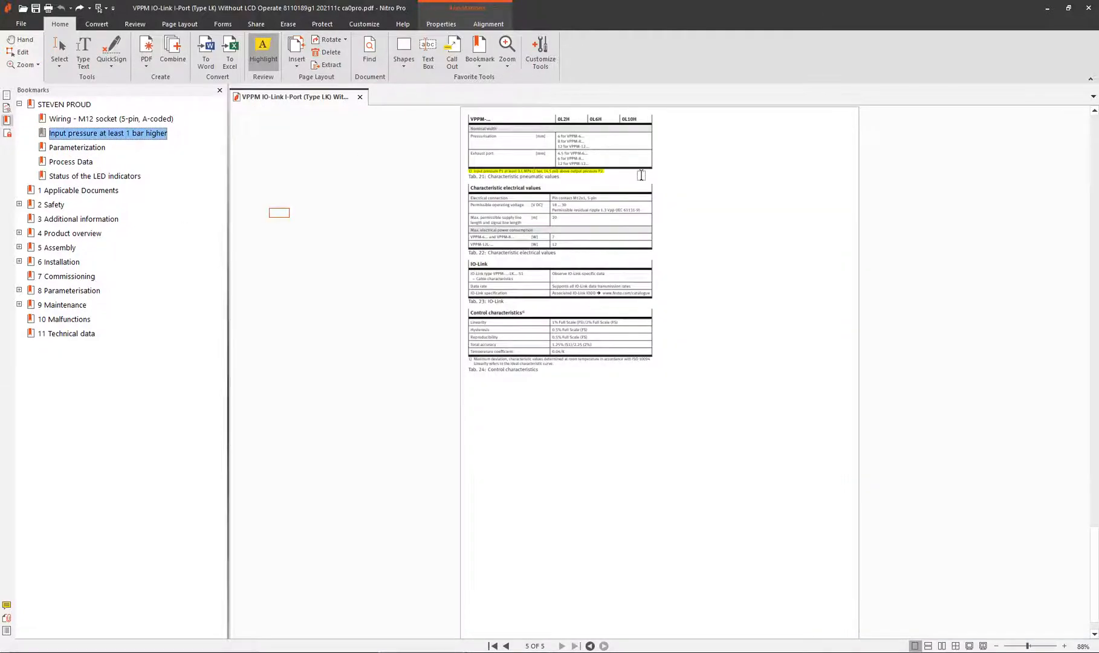
scroll(642, 176, "up", 3, "ctrl")
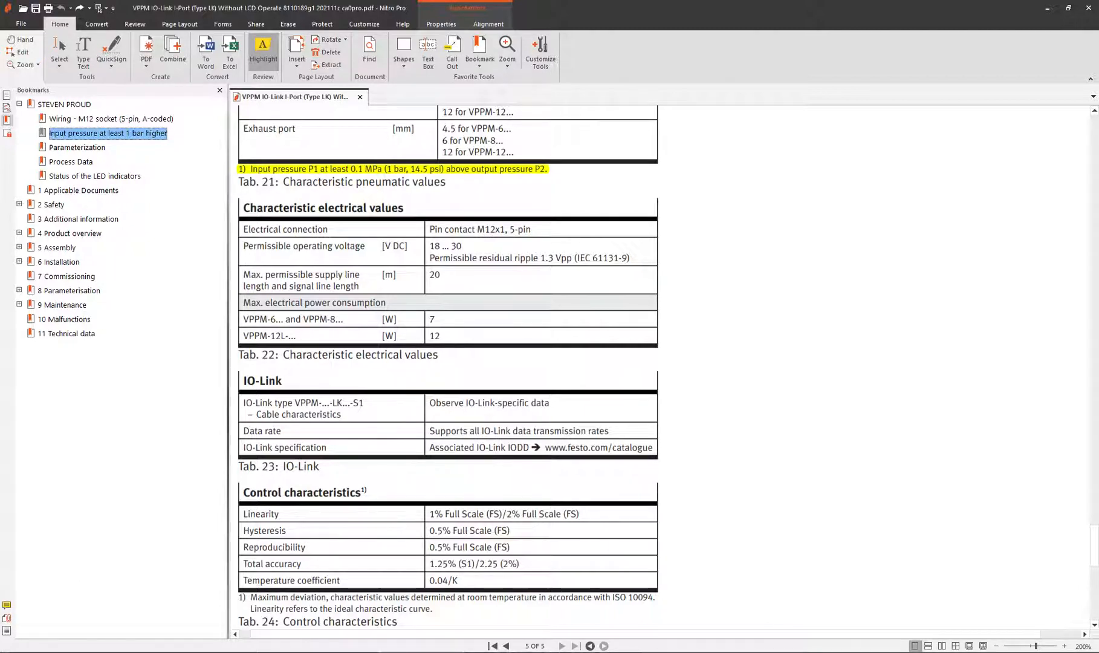
Switch to Logix Designer and test IO_Link:O.Ch0Pressure_setpoint_value in the MOV of G003_VPPM_ProcessValue with 500, followed by 1000
left_click(507, 651)
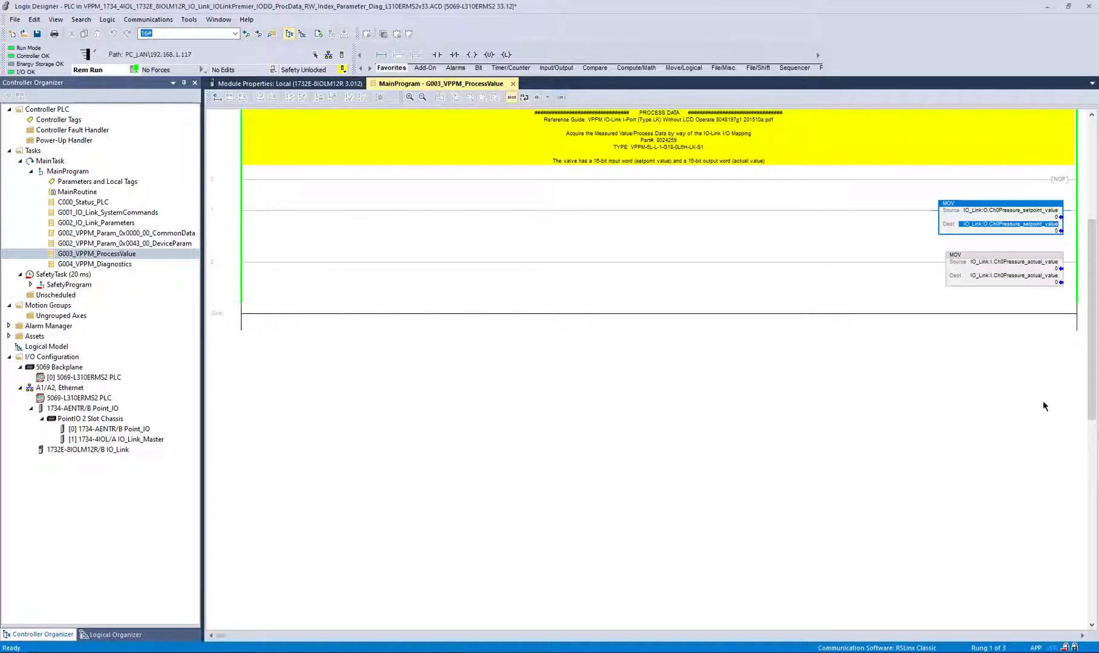
left_click(1055, 217)
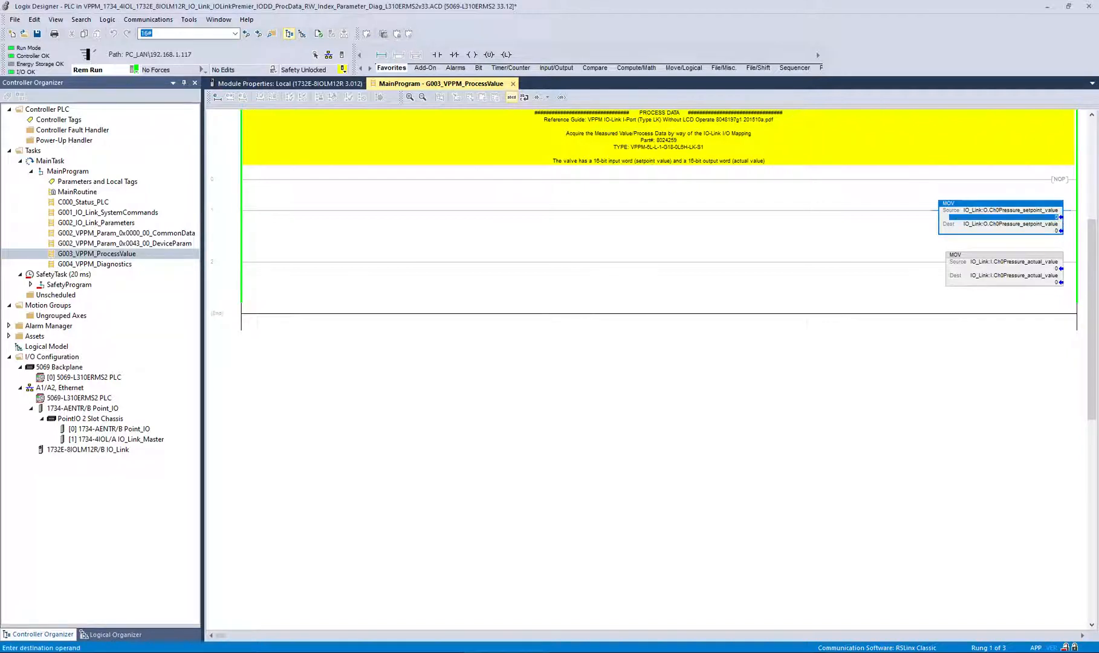
type("500")
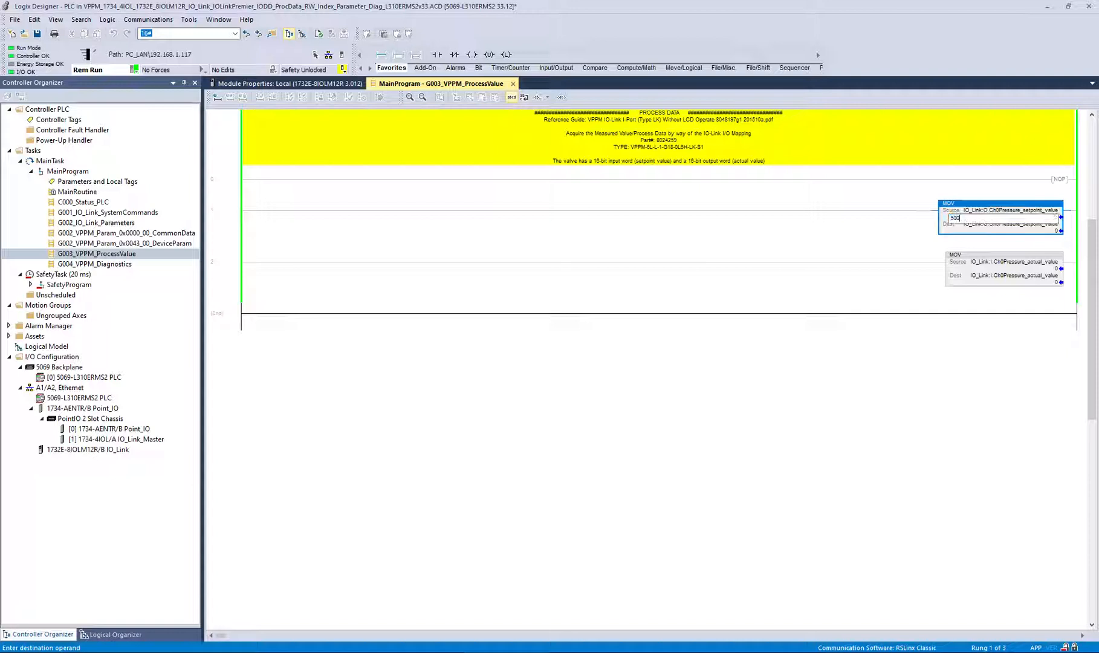
key("Return")
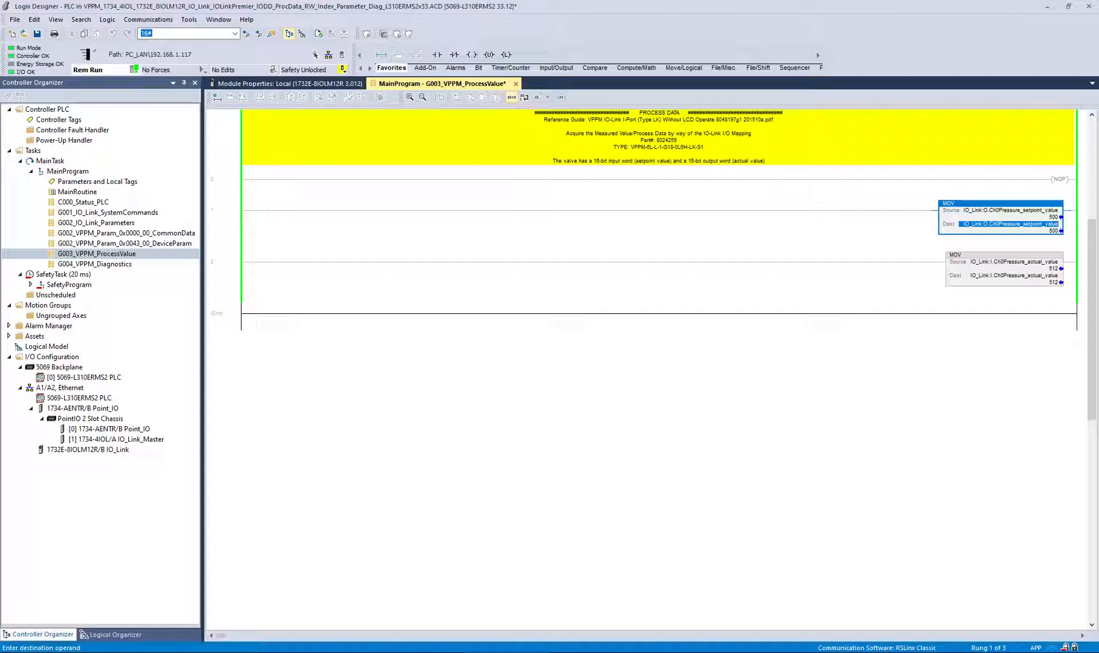
double_click(1052, 217)
type("1000")
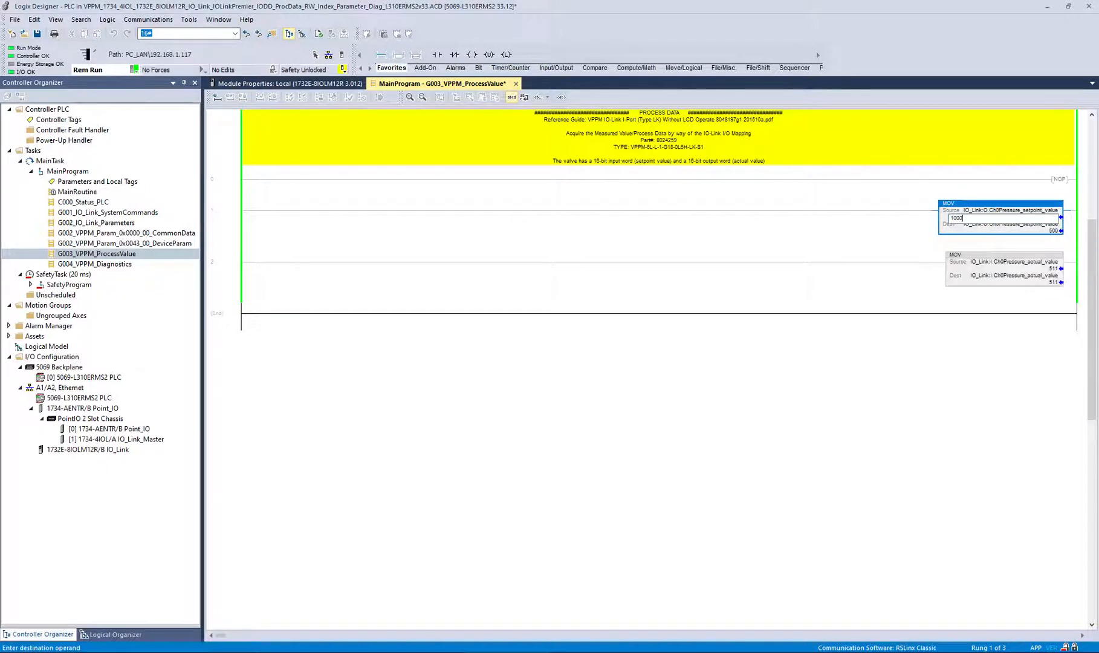
key("Return")
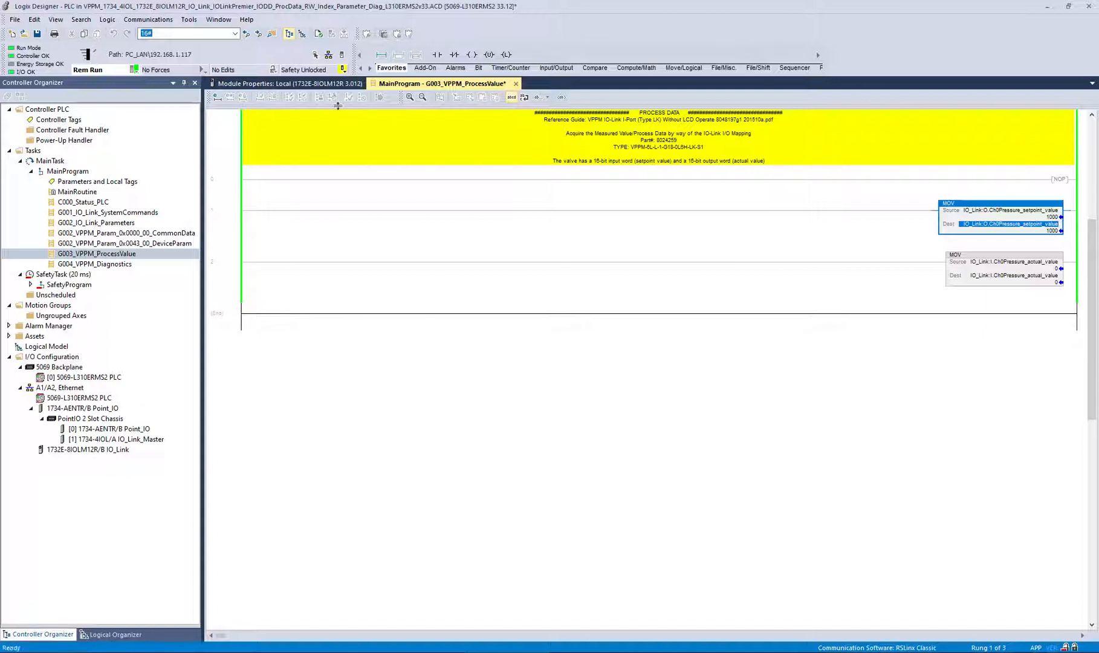
Review the IO-Link master's channel overview and the VPPM parameters in the module properties, and save the project
left_click(295, 85)
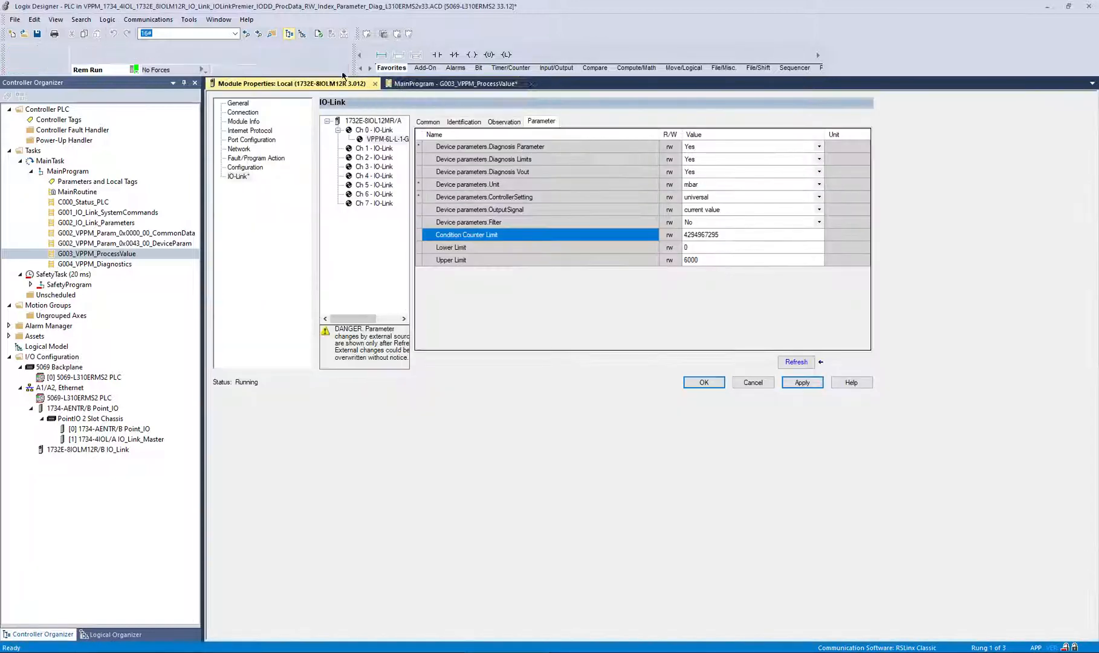
left_click(375, 121)
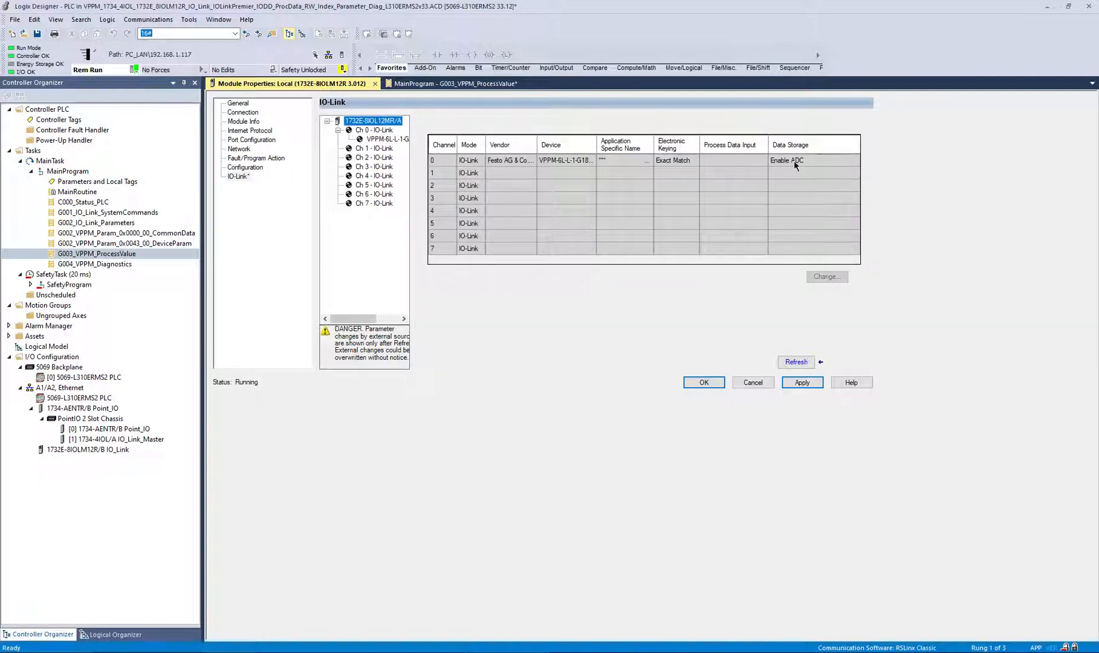
left_click(386, 139)
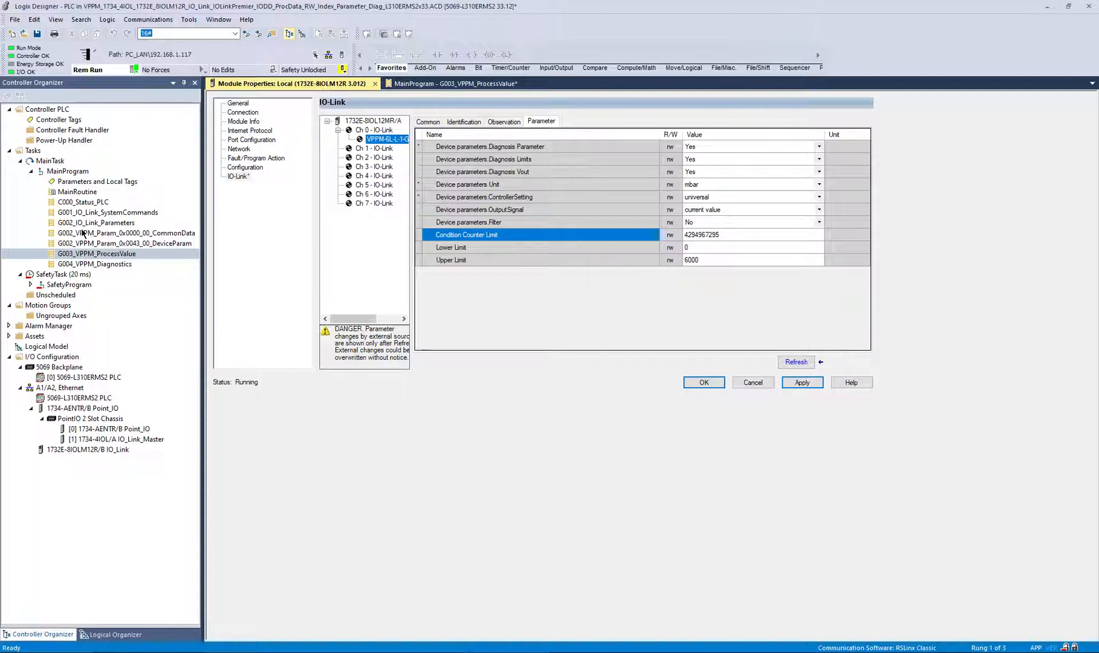
left_click(37, 34)
left_click(535, 363)
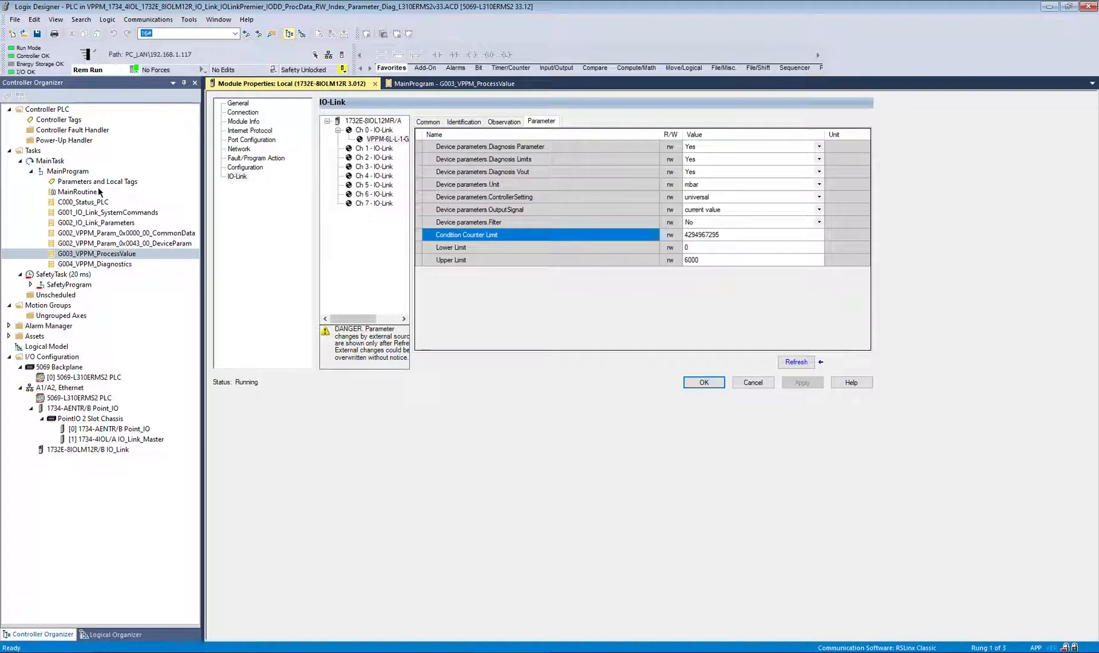
Open G001_IO_Link_SystemCommands to inspect the restore factory settings enable contact, and refresh the VPPM parameters in the module properties
double_click(124, 213)
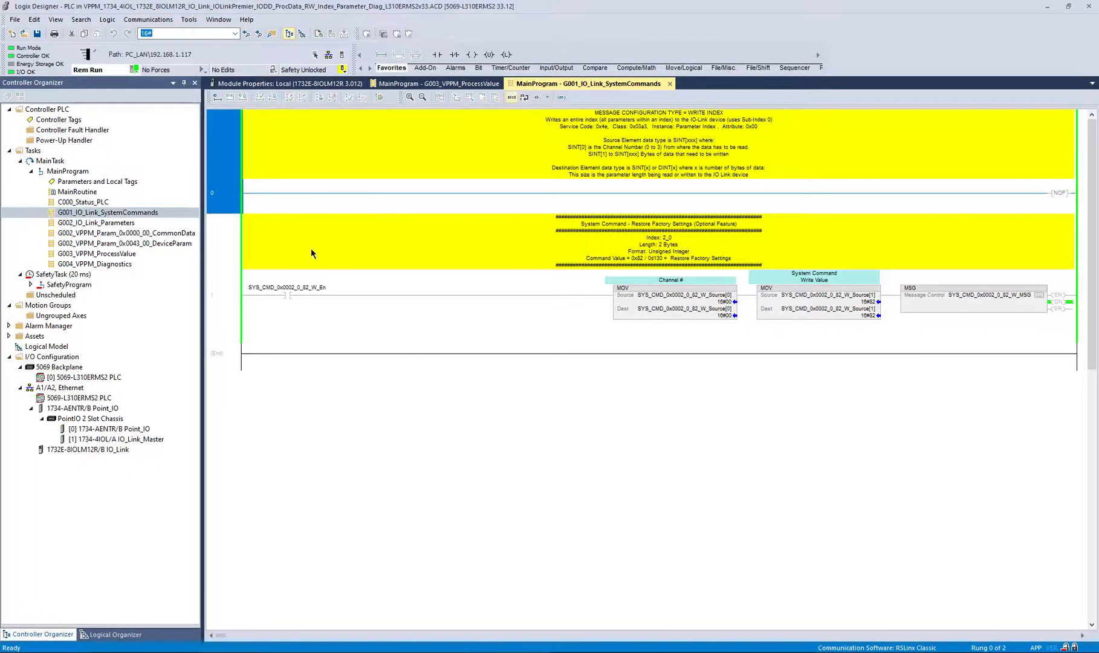
left_click(295, 296)
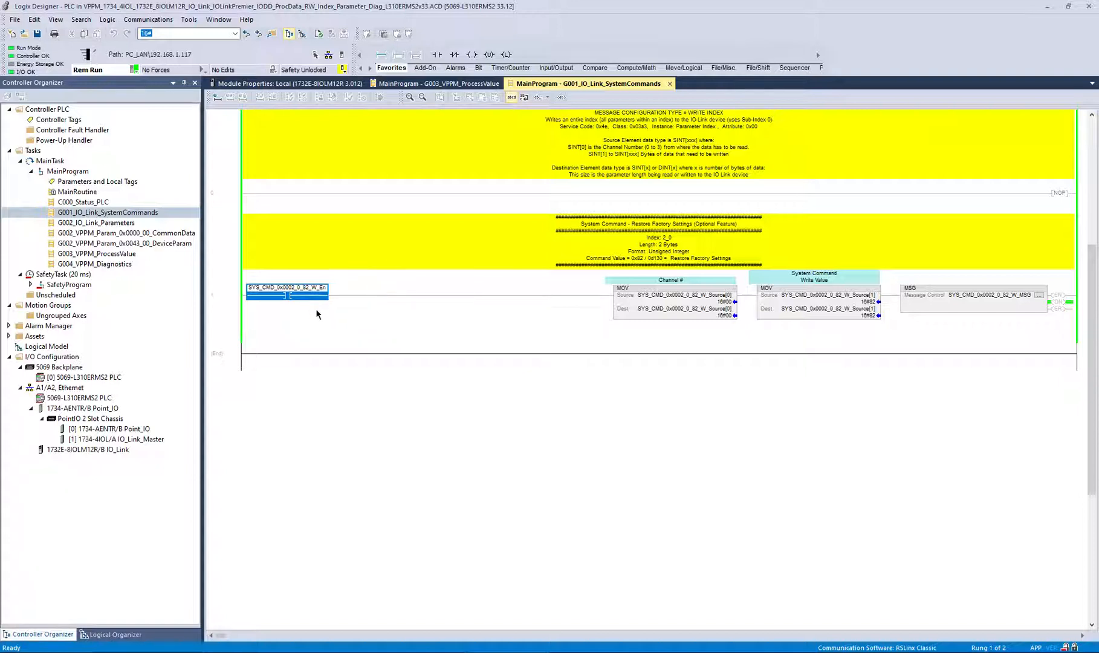
left_click(252, 304)
left_click(287, 297)
left_click(330, 84)
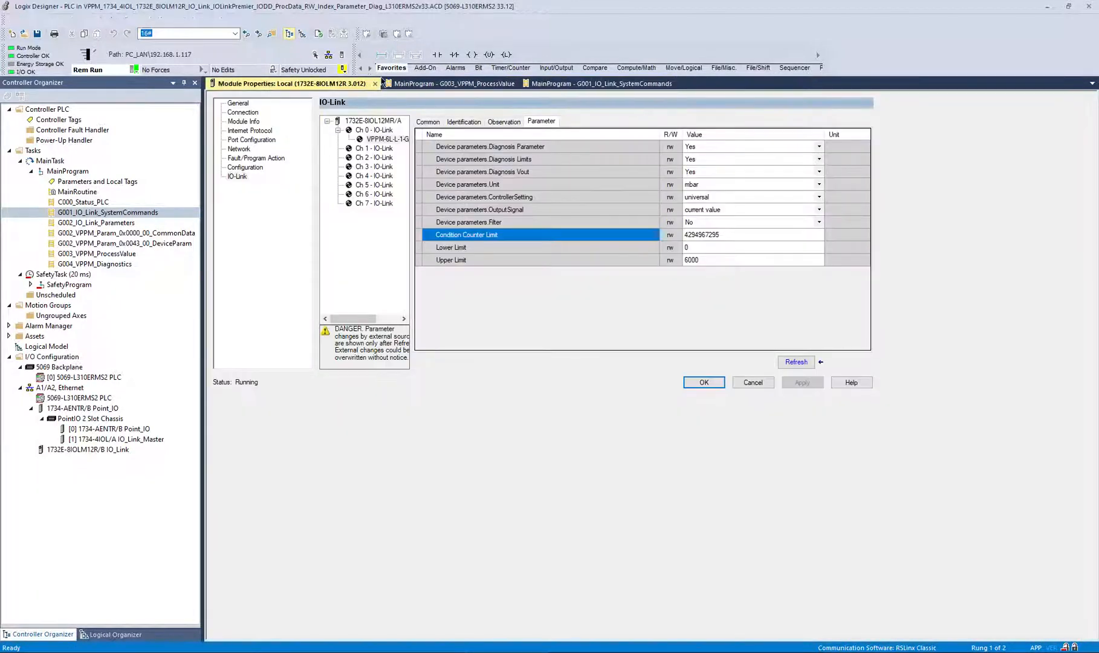
left_click(797, 361)
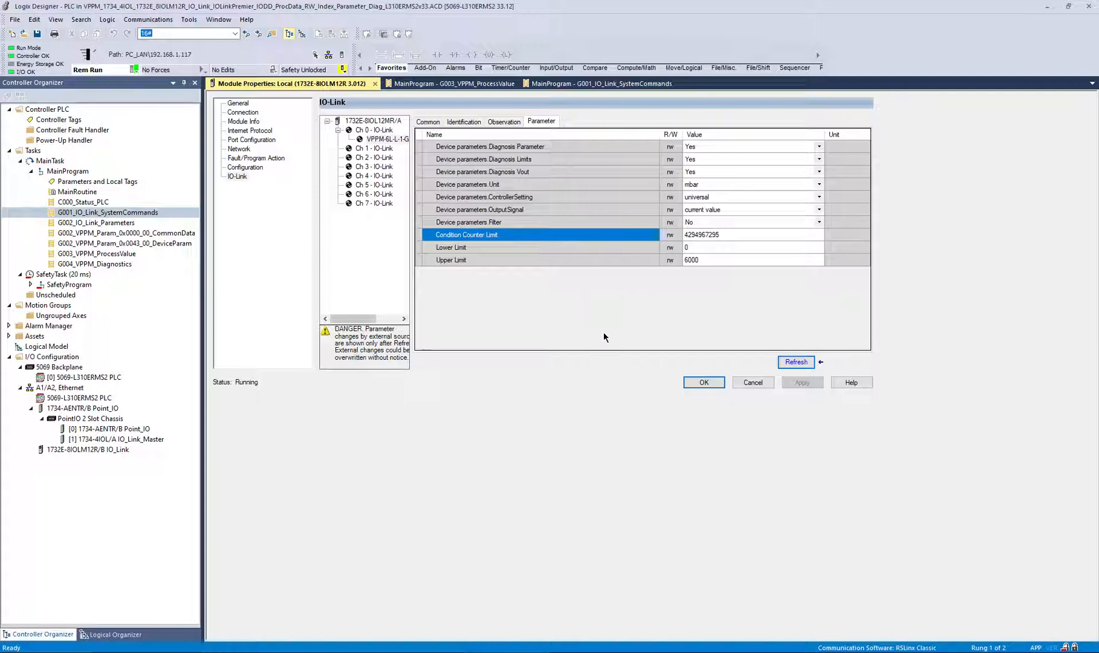
Set the VPPM device parameters Diagnosis Parameter, Diagnosis Limits and Diagnosis Vout to No
left_click(703, 147)
left_click(704, 150)
left_click(705, 150)
left_click(700, 162)
left_click(701, 162)
left_click(703, 162)
left_click(699, 172)
left_click(699, 175)
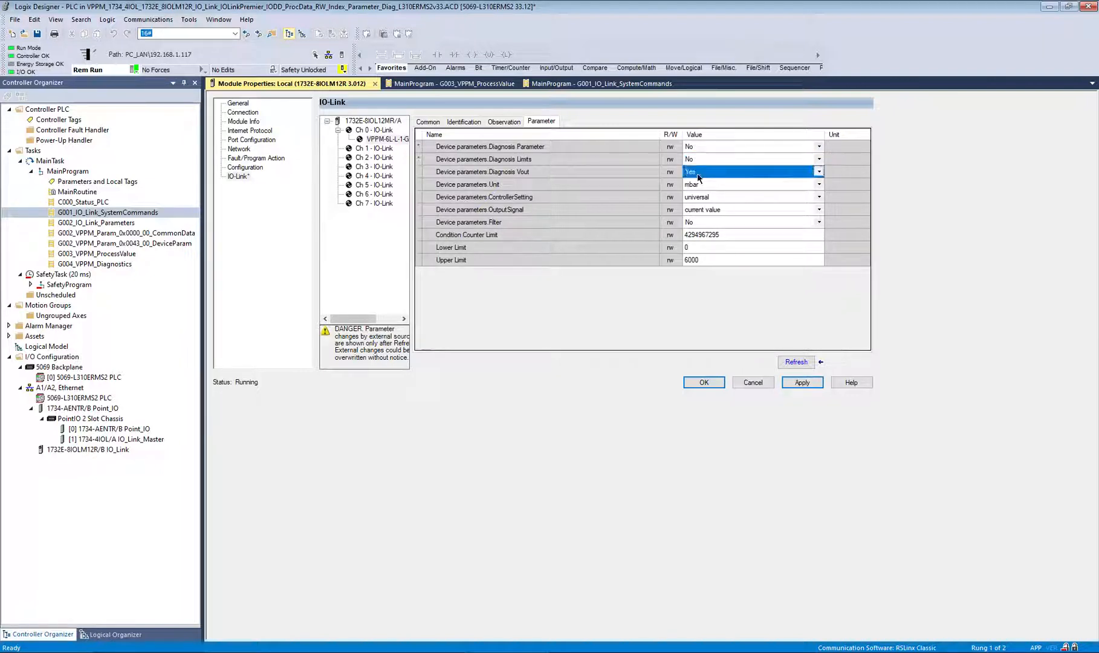
left_click(699, 178)
Set the VPPM device parameters Diagnosis Vout to No, ControllerSetting to fast and Unit to psi
left_click(700, 189)
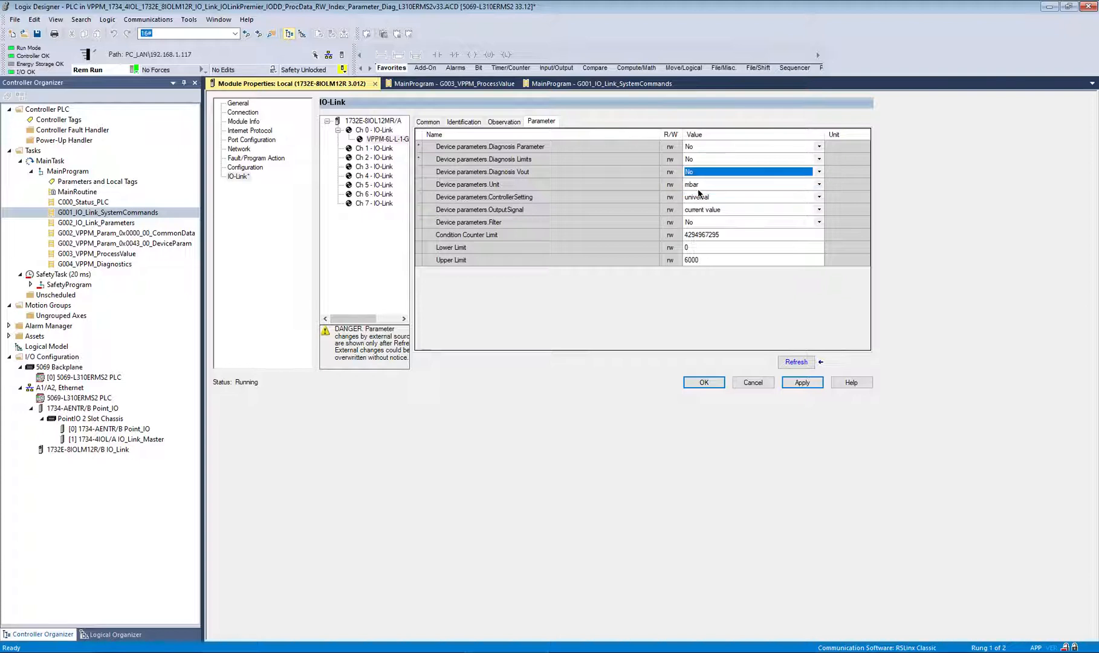
left_click(729, 200)
left_click(727, 197)
left_click(721, 210)
left_click(720, 184)
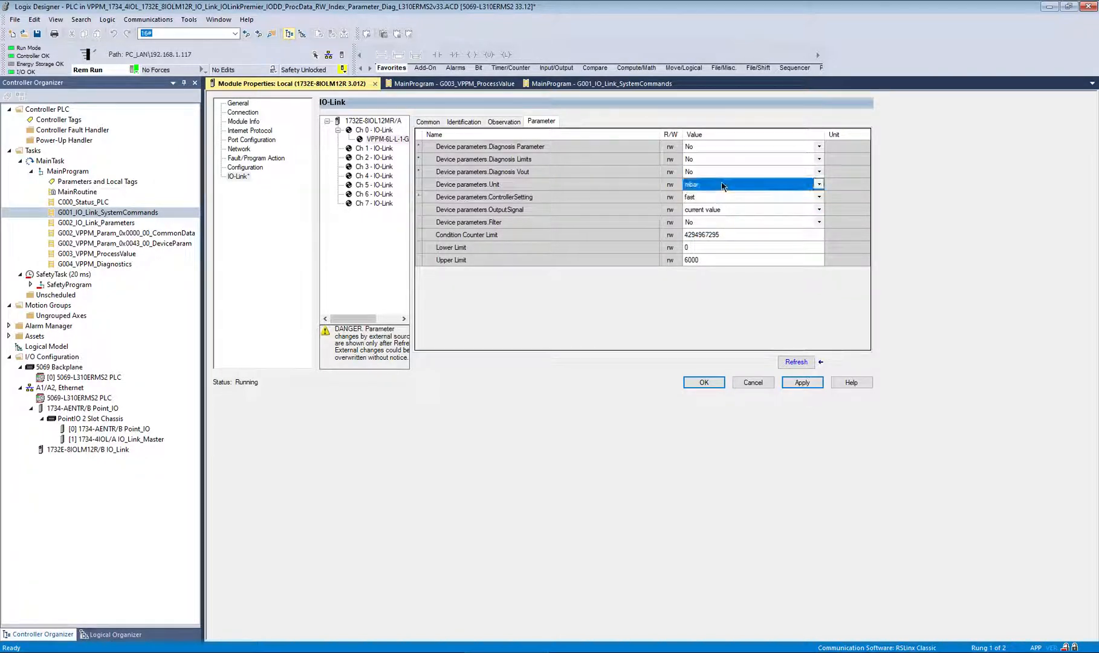
left_click(720, 185)
left_click(709, 210)
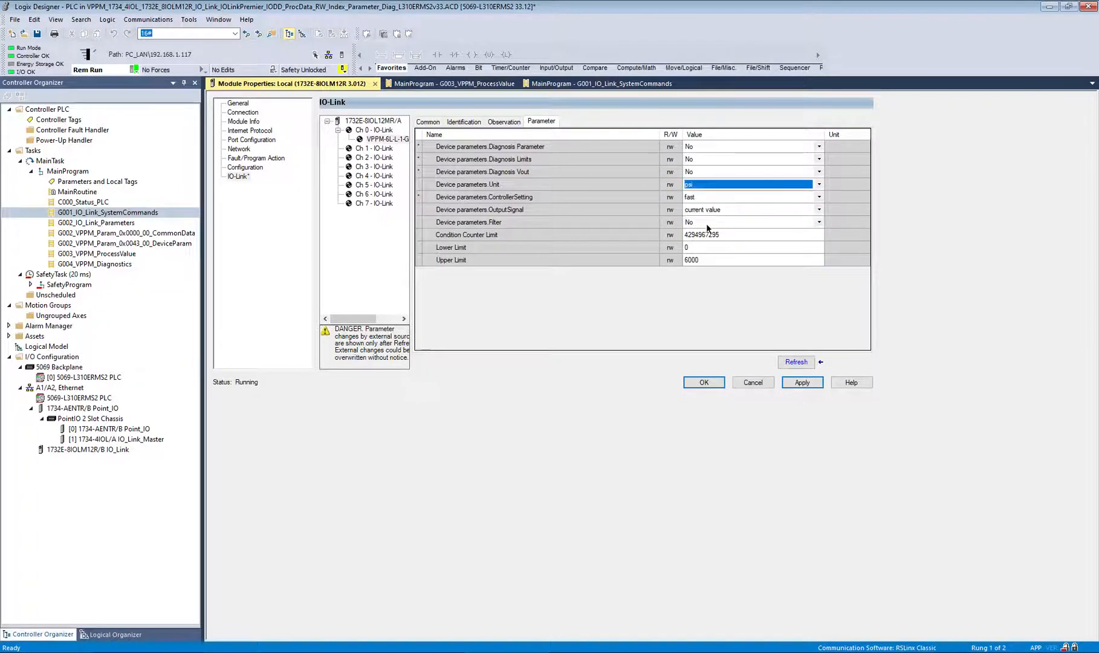
Set the VPPM's Condition Counter Limit to 0 and apply the parameter changes to the module
left_click(727, 236)
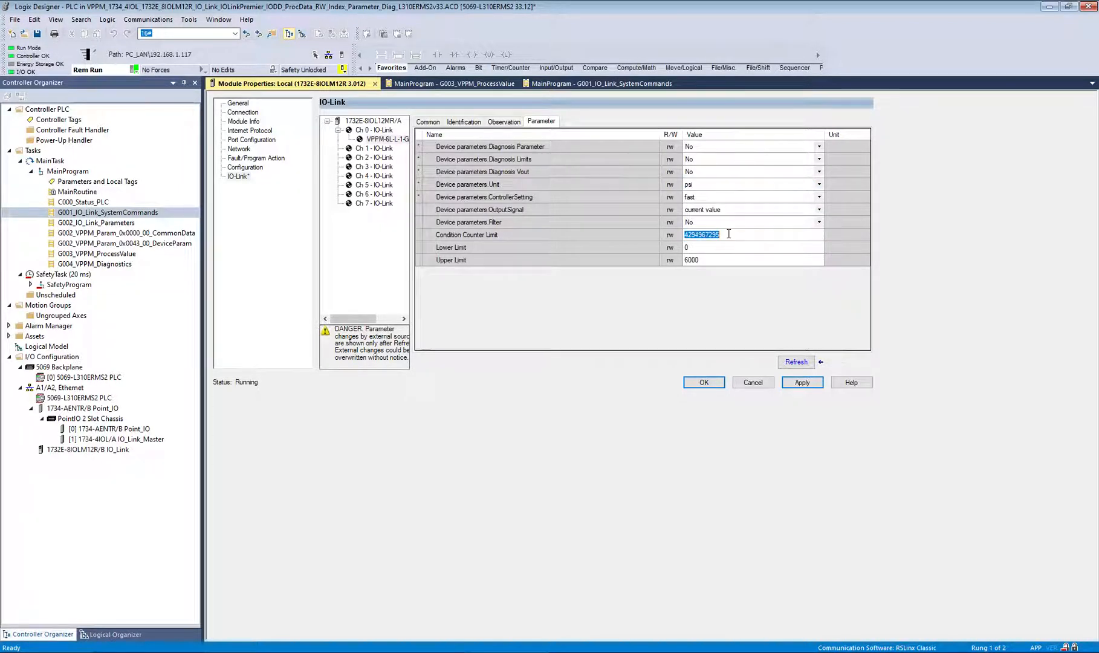
type("0")
left_click(627, 212)
left_click(802, 382)
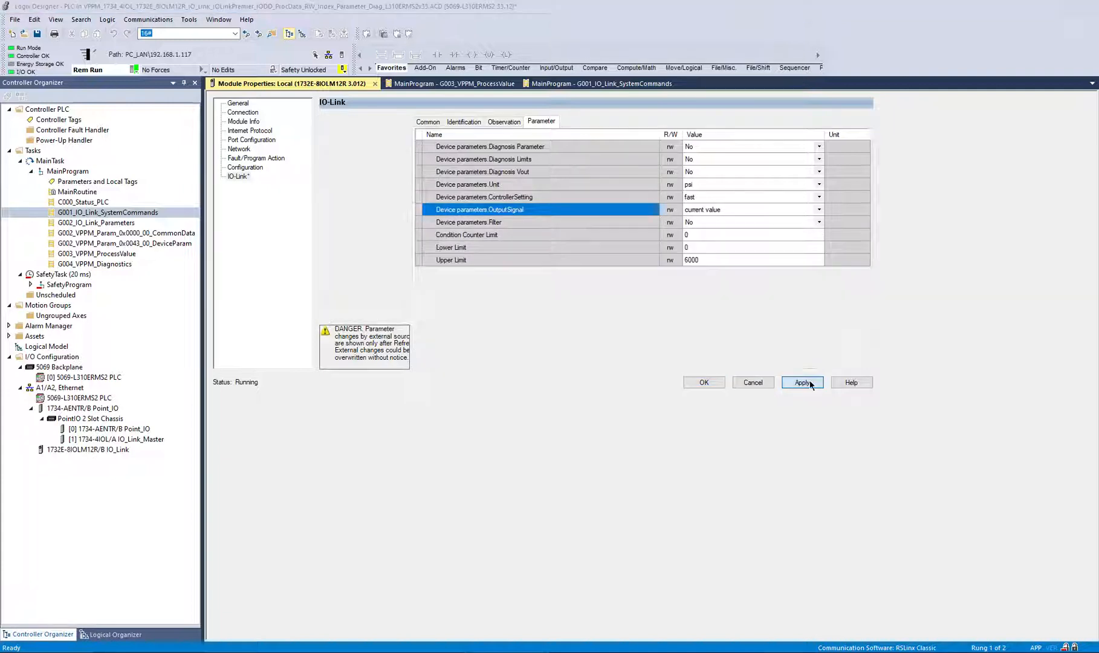
left_click(541, 407)
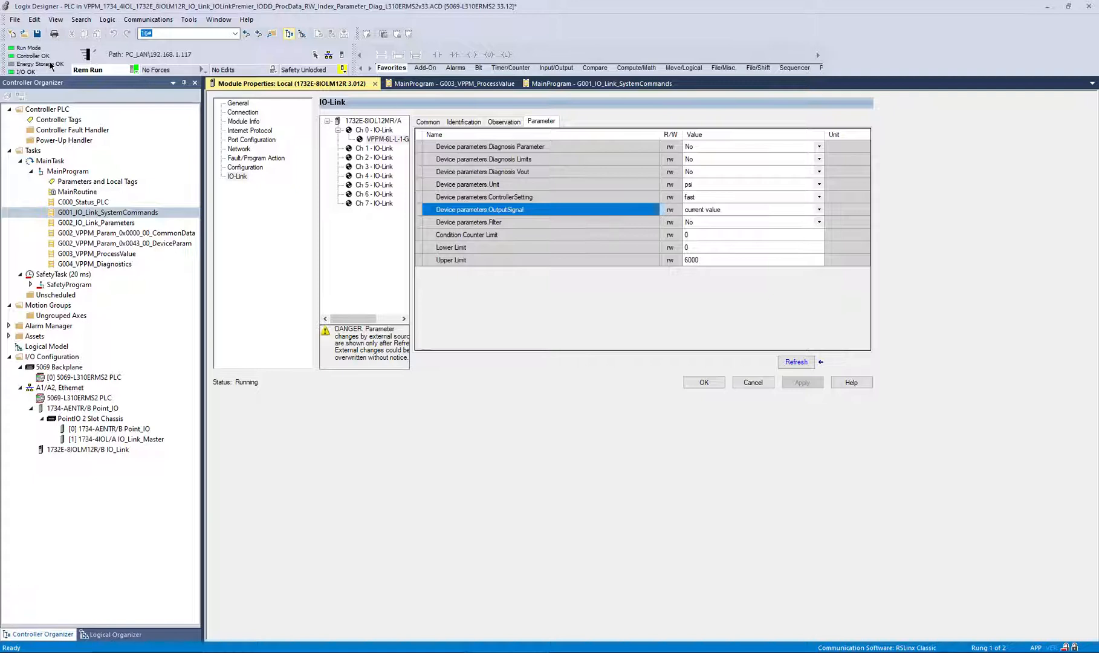
Save the project with the online tag values uploaded, and refresh the VPPM parameters from the device
left_click(37, 34)
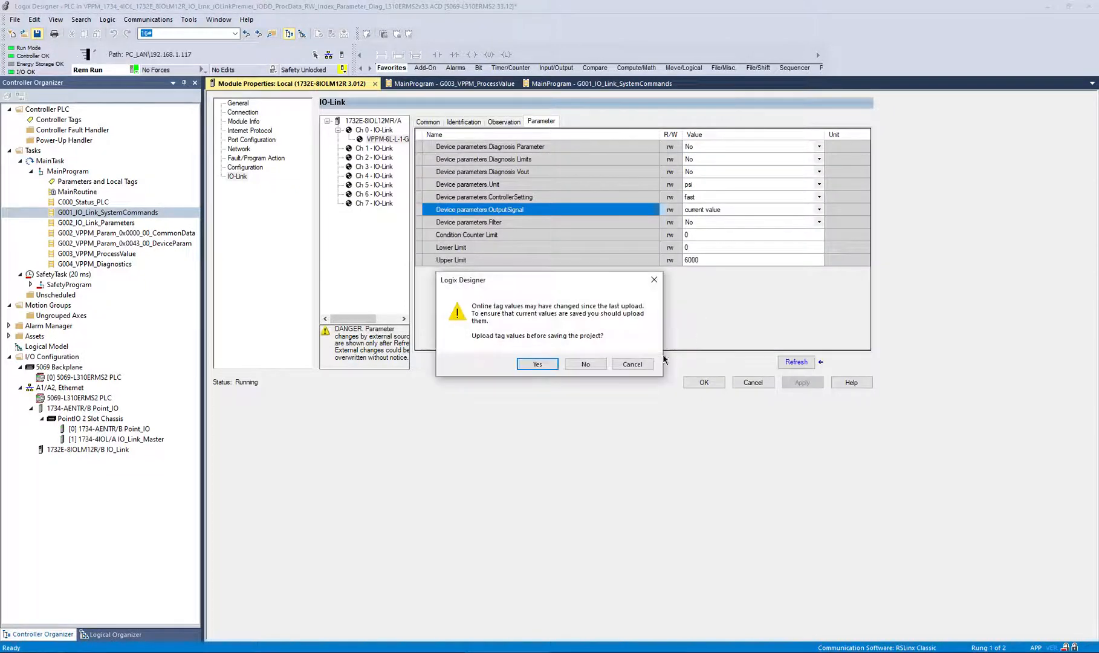
left_click(537, 365)
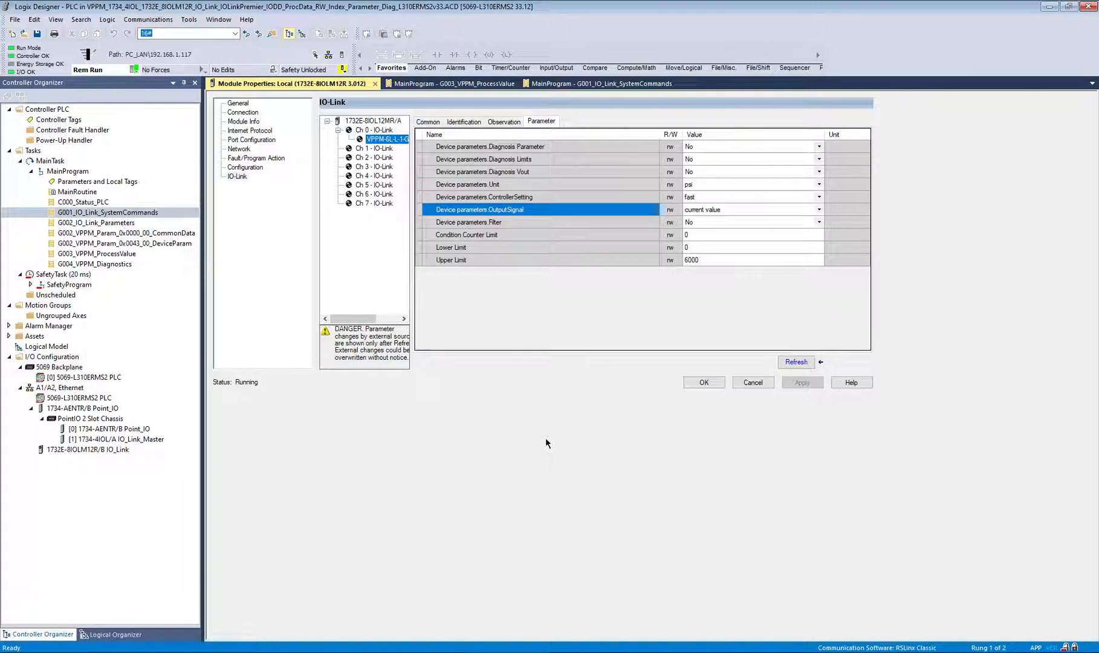
left_click(796, 362)
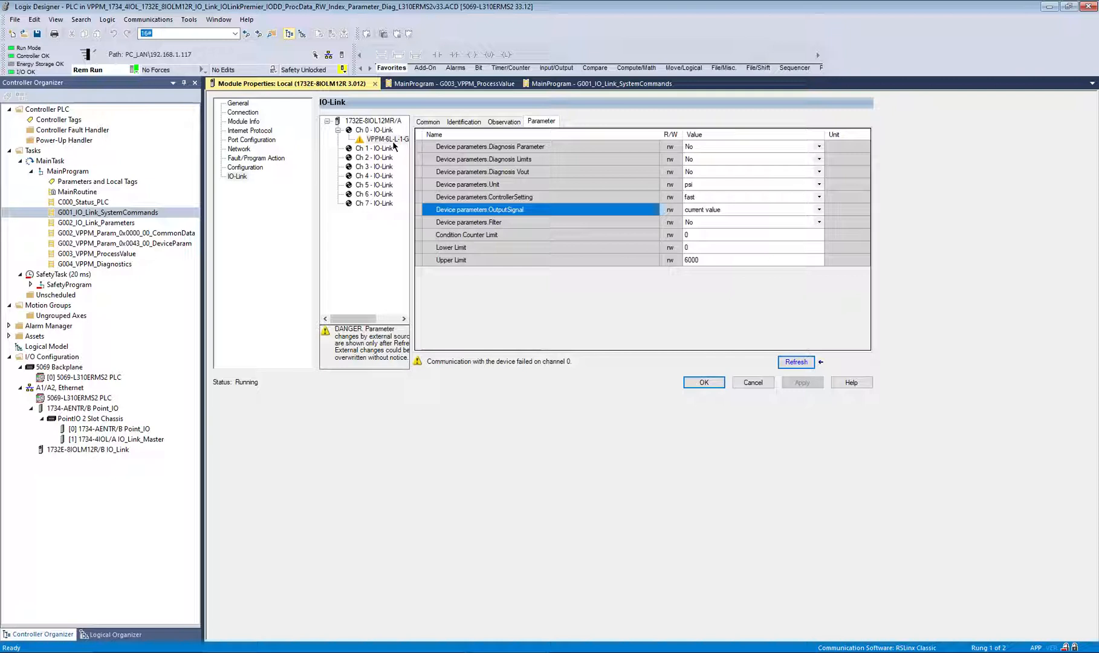
left_click(798, 363)
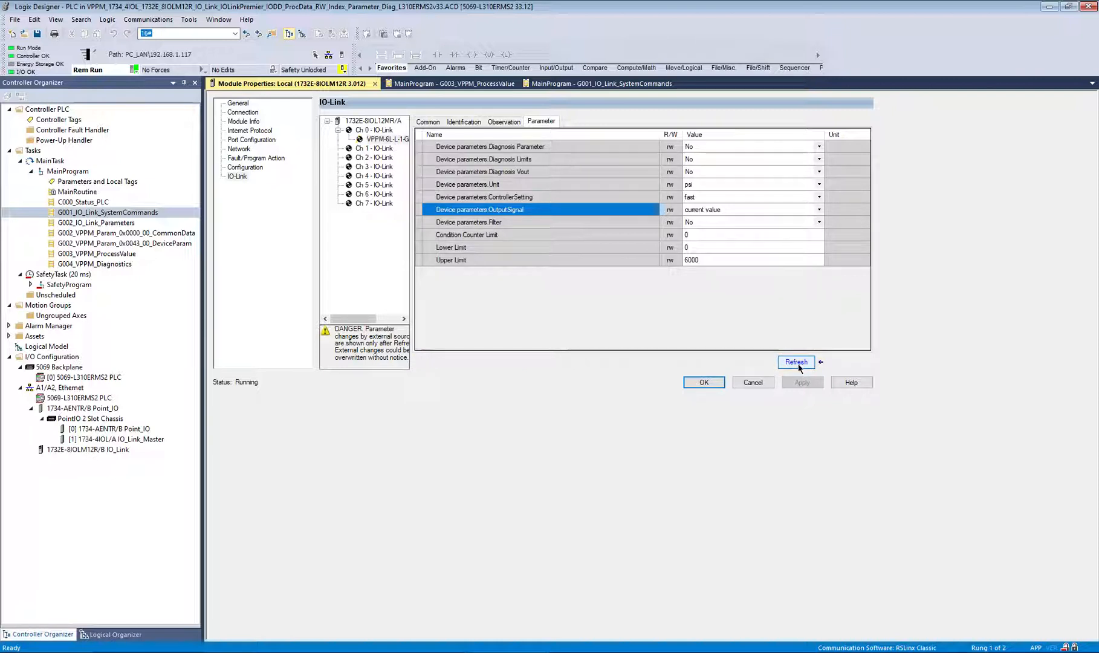